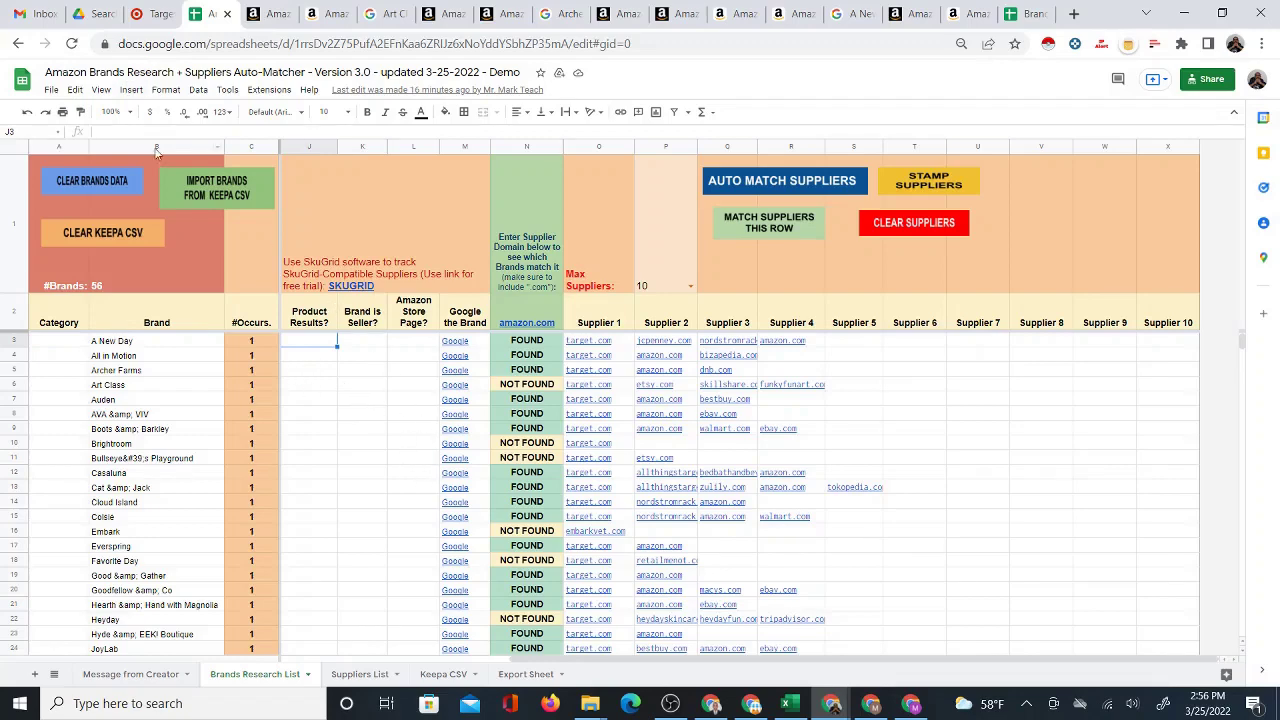
- View Target's owned brands page and the Brands Research List sheet with its matched suppliers
{"action": "left_click", "coordinate": [150, 14]}
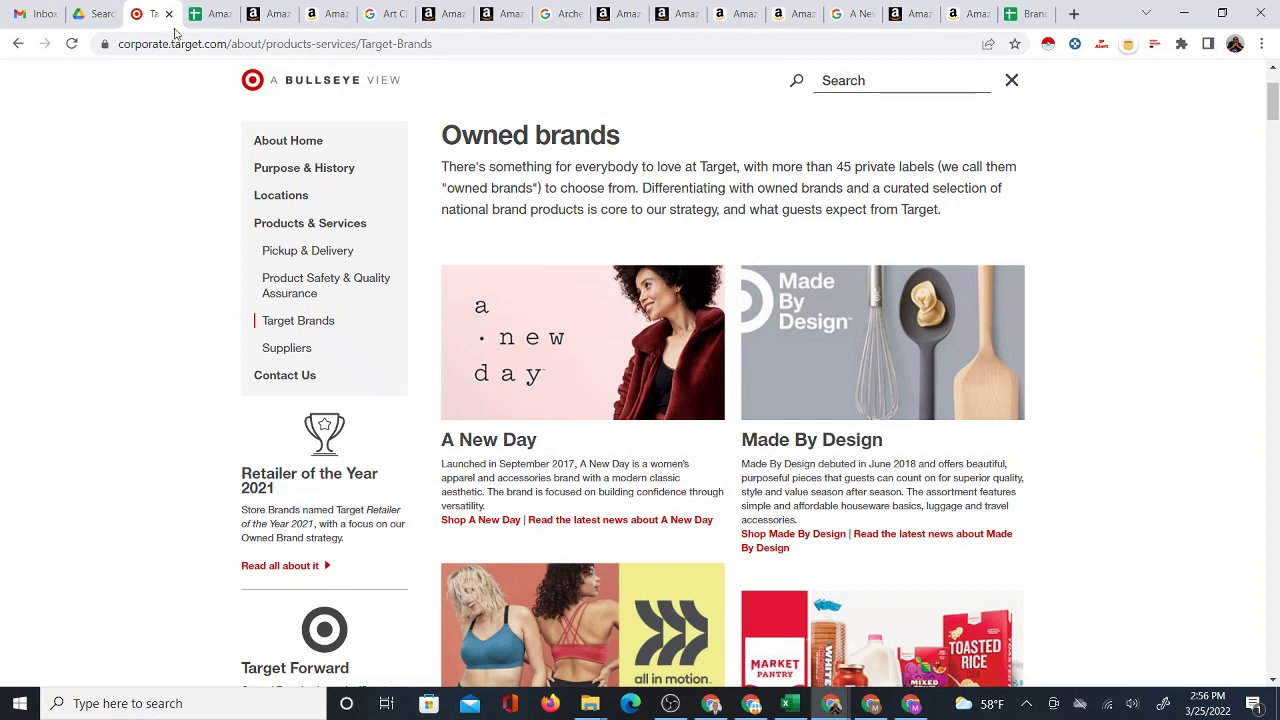
{"action": "left_click", "coordinate": [205, 14]}
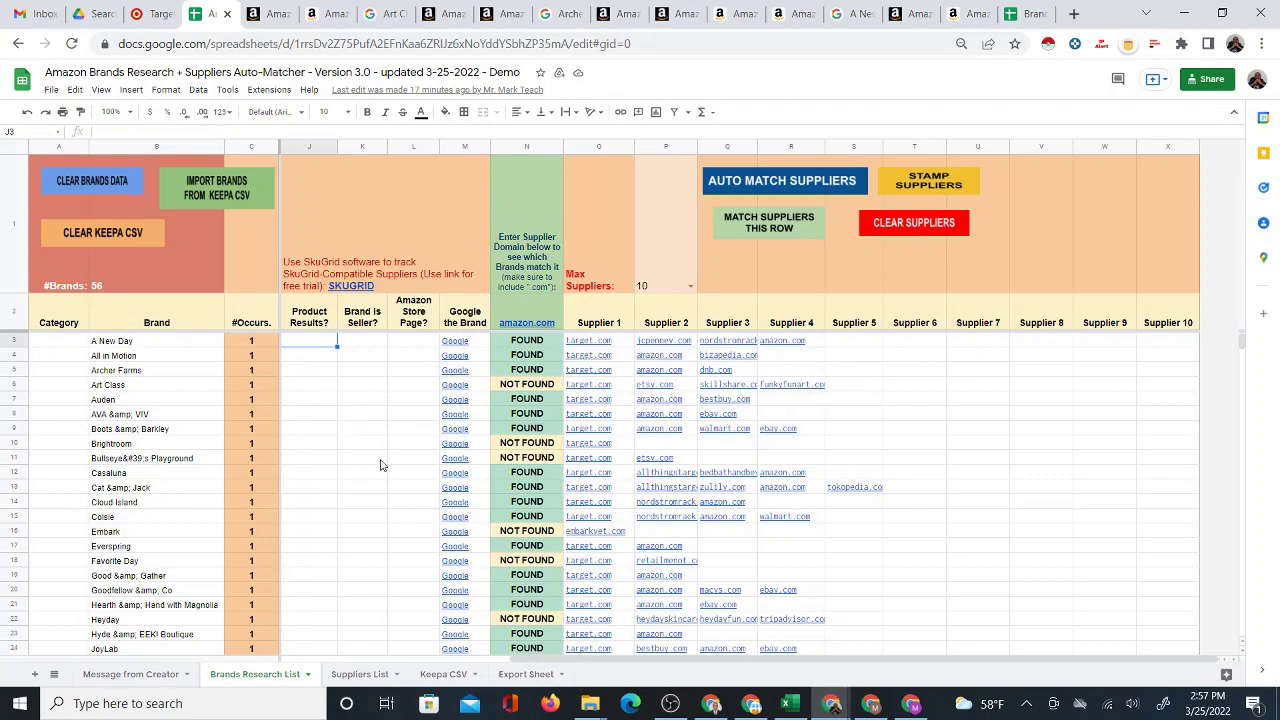
{"action": "left_click", "coordinate": [150, 14]}
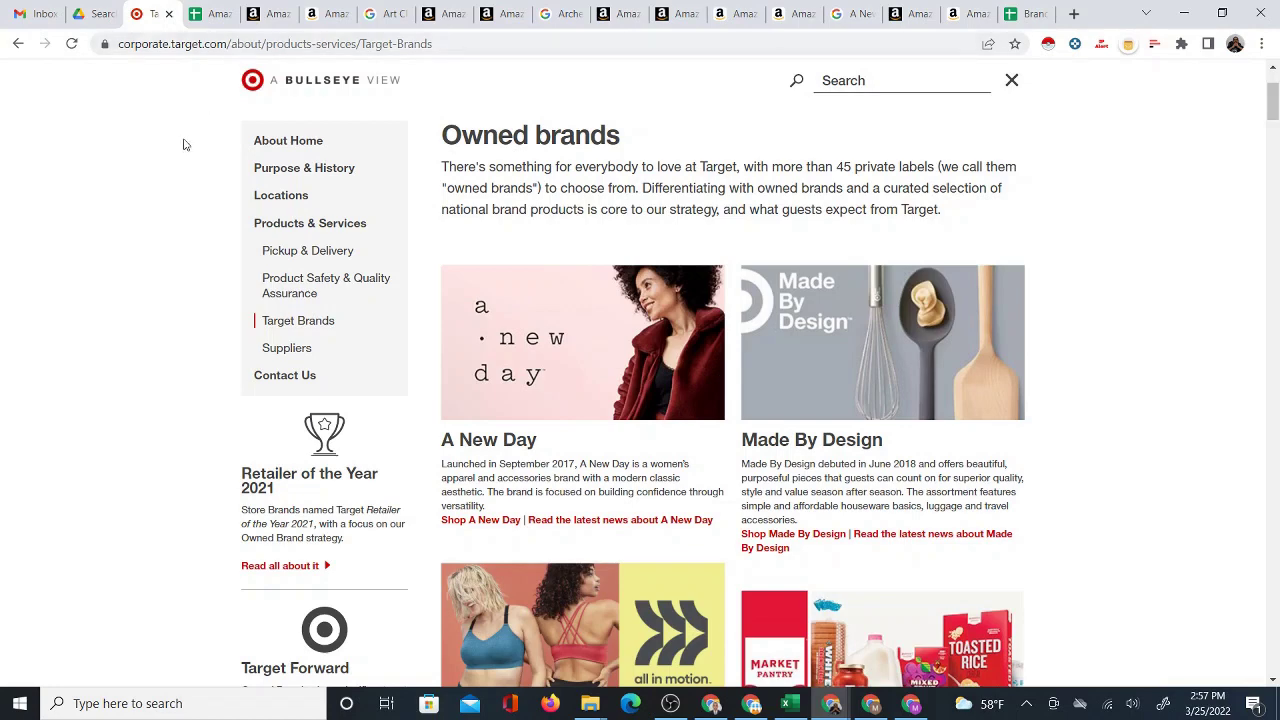
{"action": "left_click", "coordinate": [205, 14]}
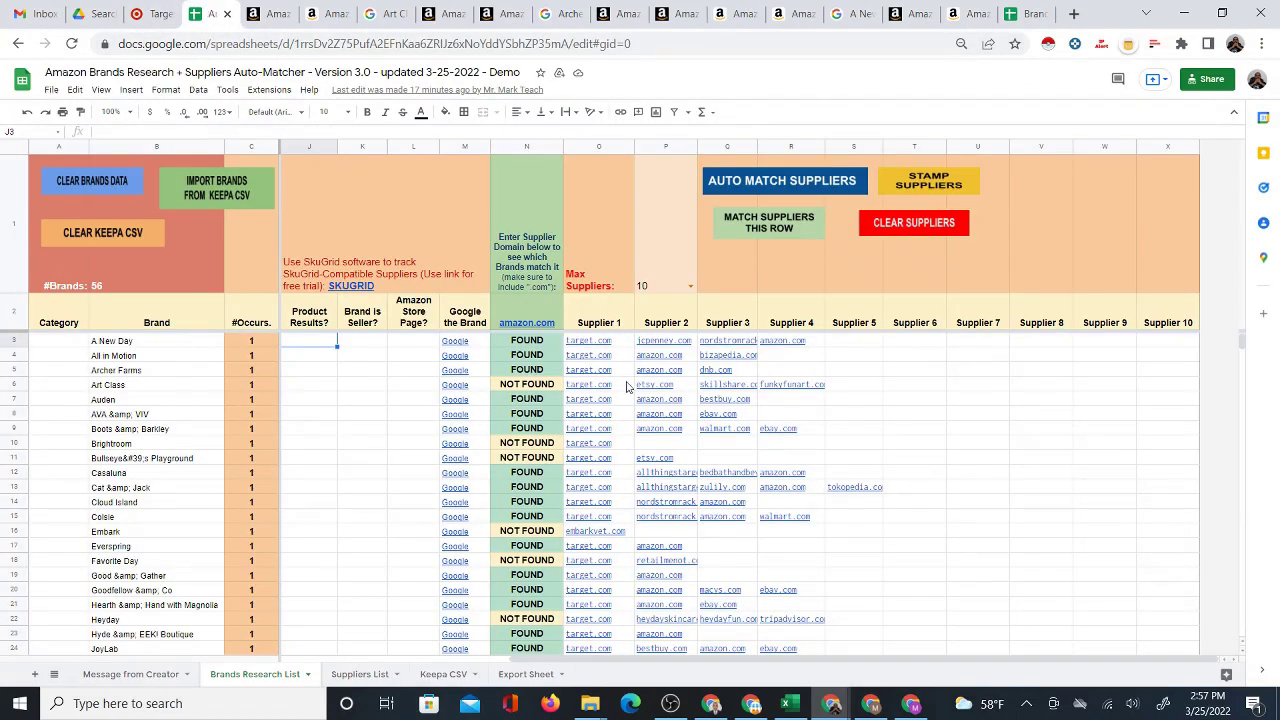
{"action": "mouse_move", "coordinate": [628, 387]}
- Switch to Excel to view the Target Private Brands List workbook and return to the Brands Research List in the browser
{"action": "left_click", "coordinate": [778, 690]}
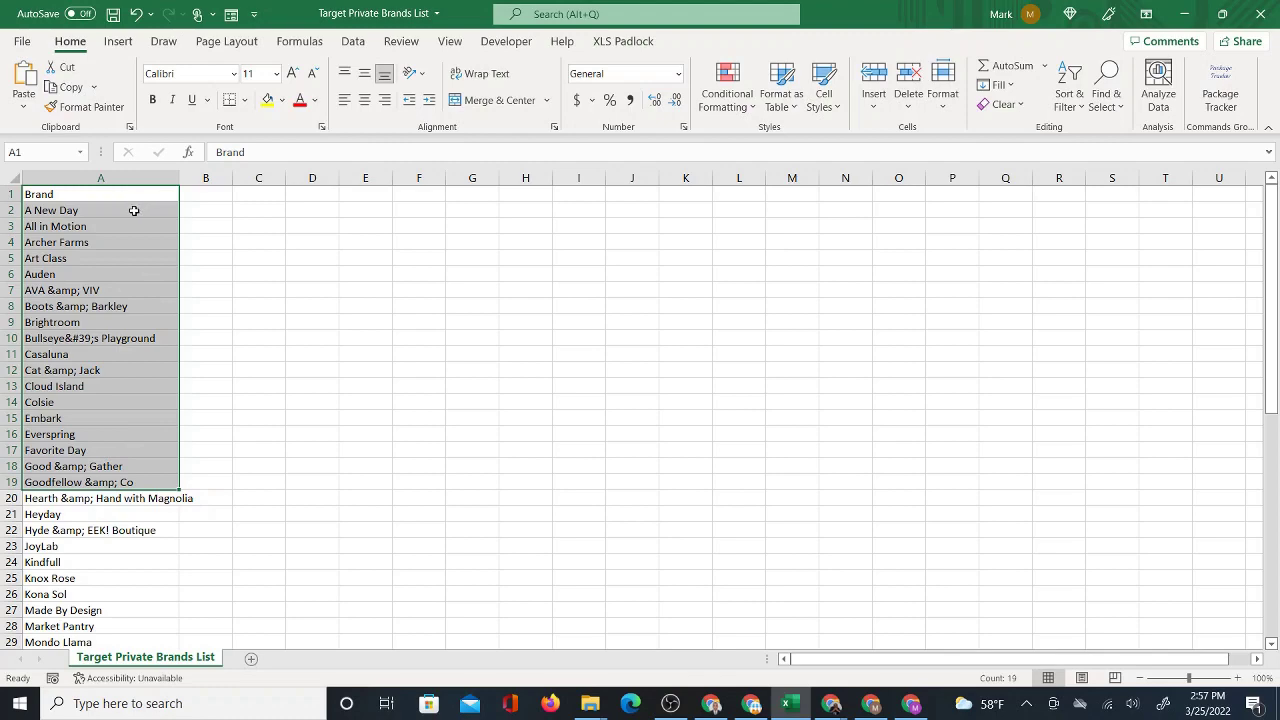
{"action": "left_click", "coordinate": [832, 703]}
{"action": "left_click", "coordinate": [806, 678]}
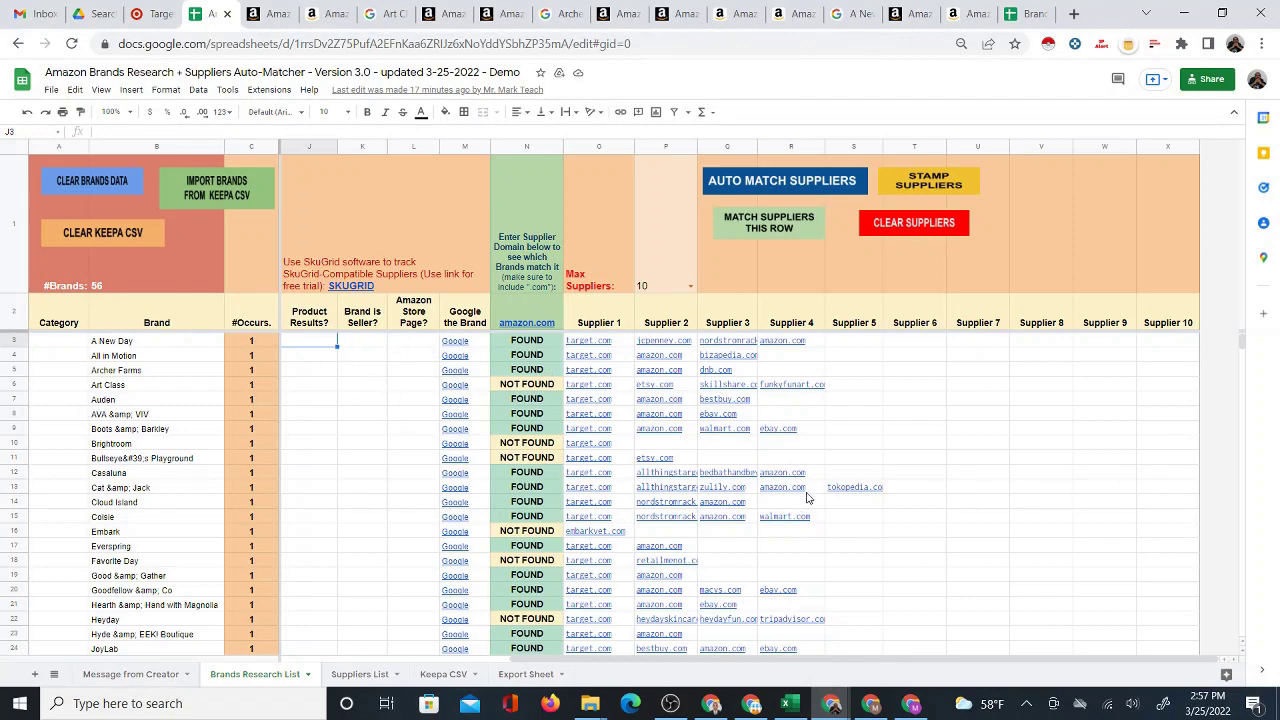
{"action": "left_click", "coordinate": [786, 703]}
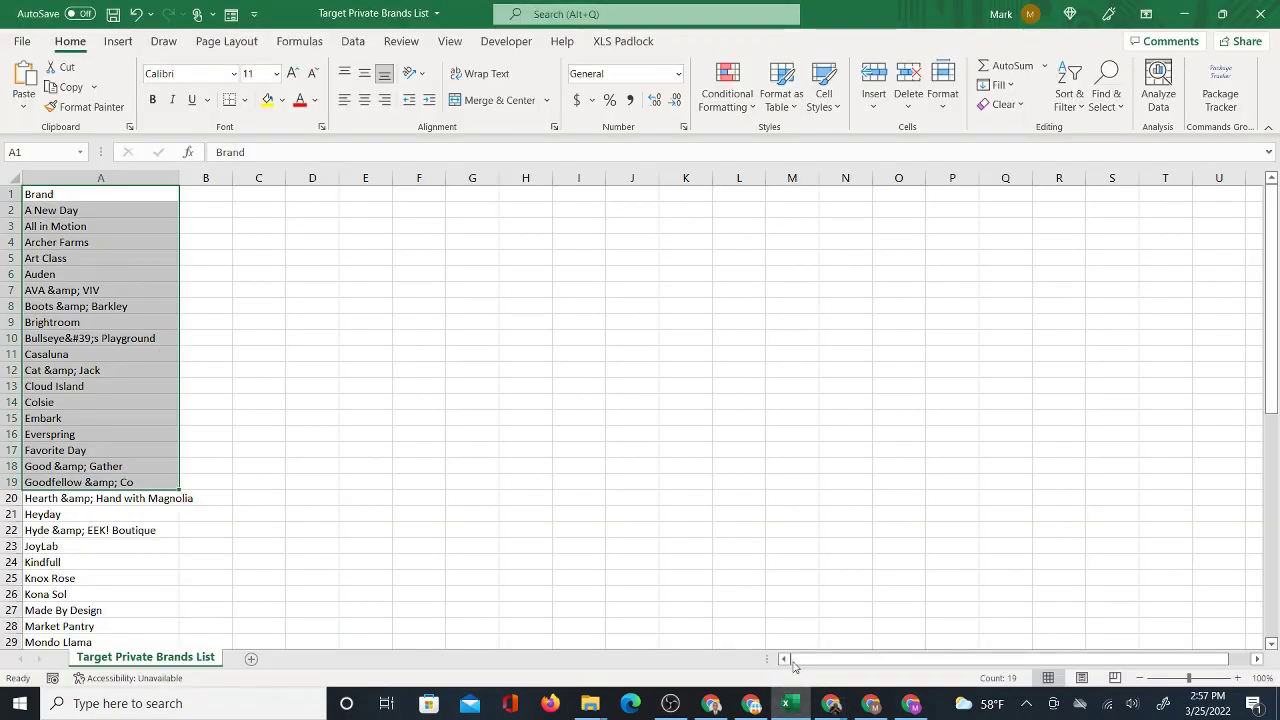
{"action": "left_click", "coordinate": [828, 703]}
{"action": "left_click", "coordinate": [740, 630]}
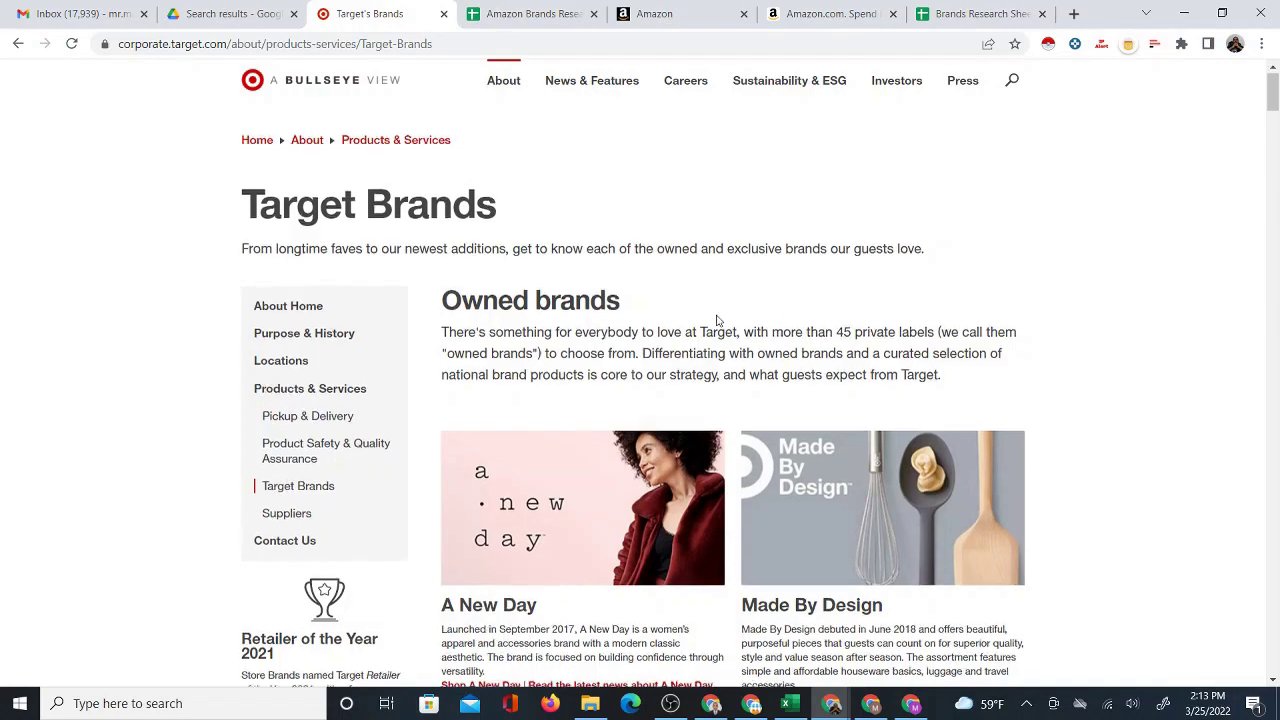
- Look through the owned brands on Target's corporate Target Brands page
{"action": "scroll", "coordinate": [714, 320], "scroll_direction": "down", "scroll_amount": 3}
{"action": "scroll", "coordinate": [657, 405], "scroll_direction": "down", "scroll_amount": 5}
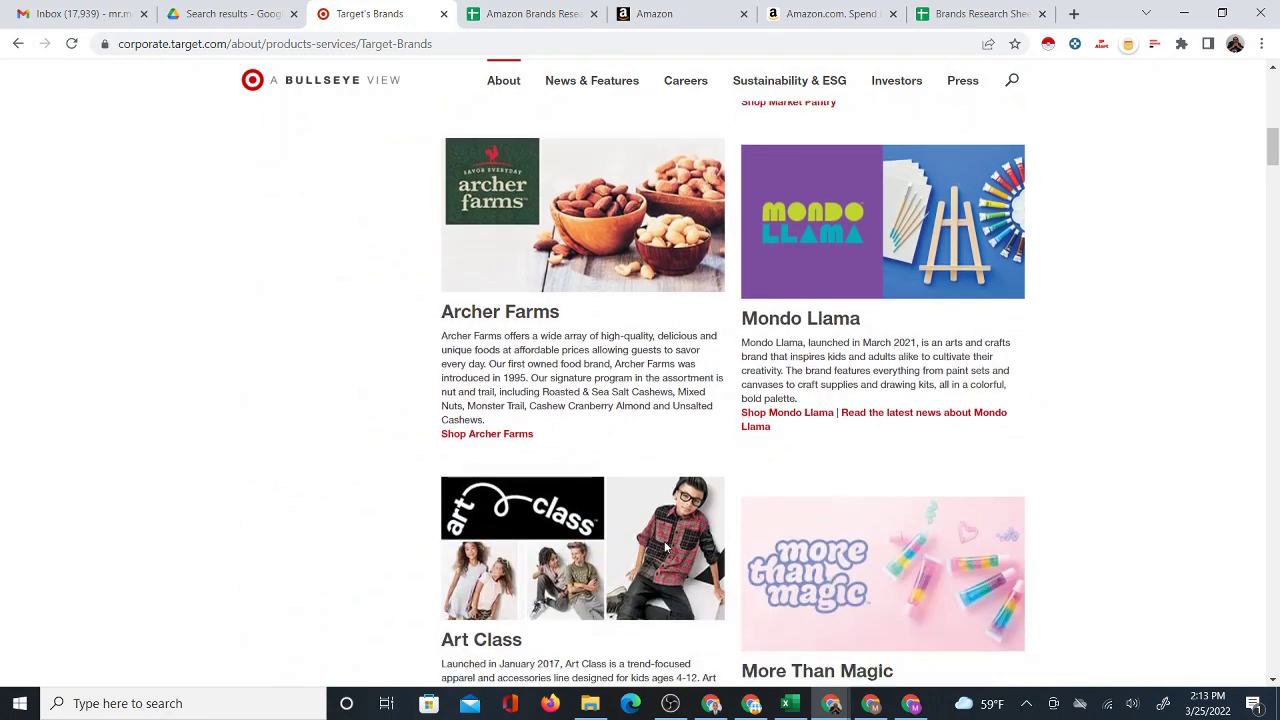
{"action": "scroll", "coordinate": [894, 505], "scroll_direction": "up", "scroll_amount": 5}
{"action": "scroll", "coordinate": [897, 515], "scroll_direction": "up", "scroll_amount": 2}
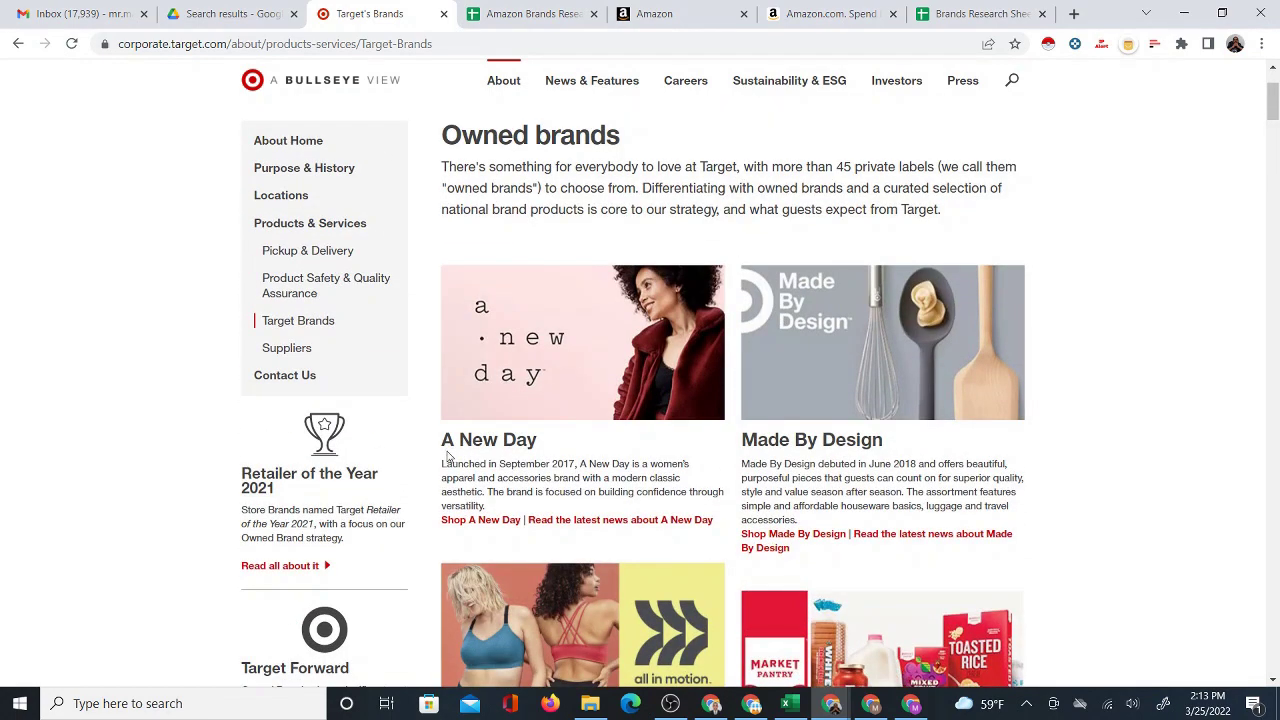
- Copy the brand name A New Day from Target's page and look it up in Amazon Seller Central's product catalog
{"action": "left_click_drag", "start_coordinate": [446, 441], "coordinate": [541, 450]}
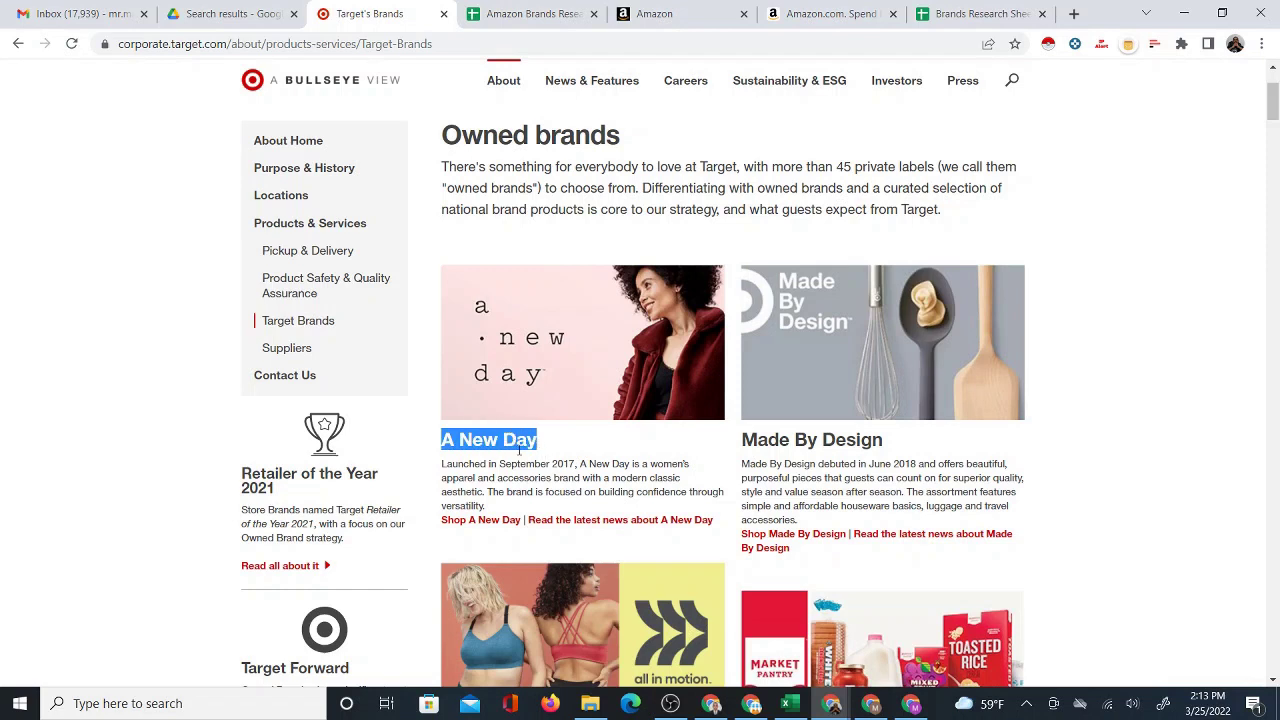
{"action": "right_click", "coordinate": [519, 451]}
{"action": "left_click", "coordinate": [546, 462]}
{"action": "left_click", "coordinate": [652, 14]}
{"action": "right_click", "coordinate": [399, 550]}
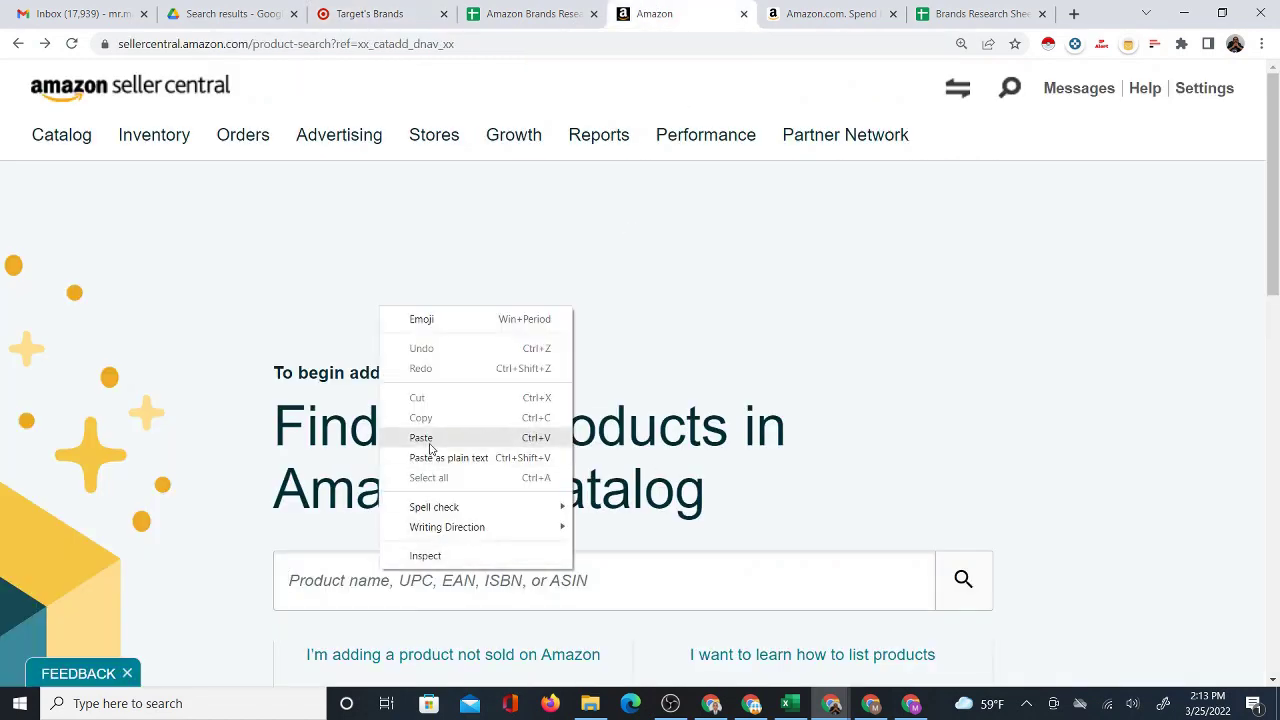
{"action": "left_click", "coordinate": [426, 441]}
{"action": "left_click", "coordinate": [963, 580]}
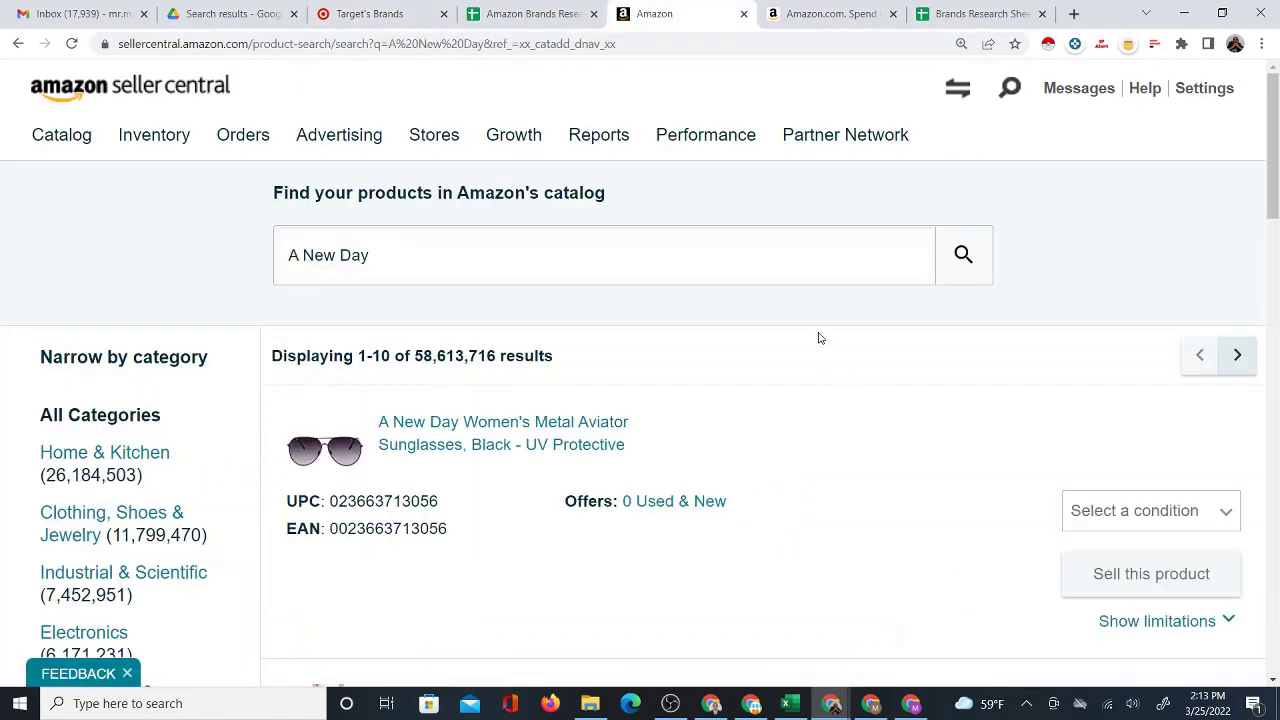
{"action": "scroll", "coordinate": [408, 188], "scroll_direction": "down", "scroll_amount": 2}
{"action": "scroll", "coordinate": [460, 350], "scroll_direction": "down", "scroll_amount": 2}
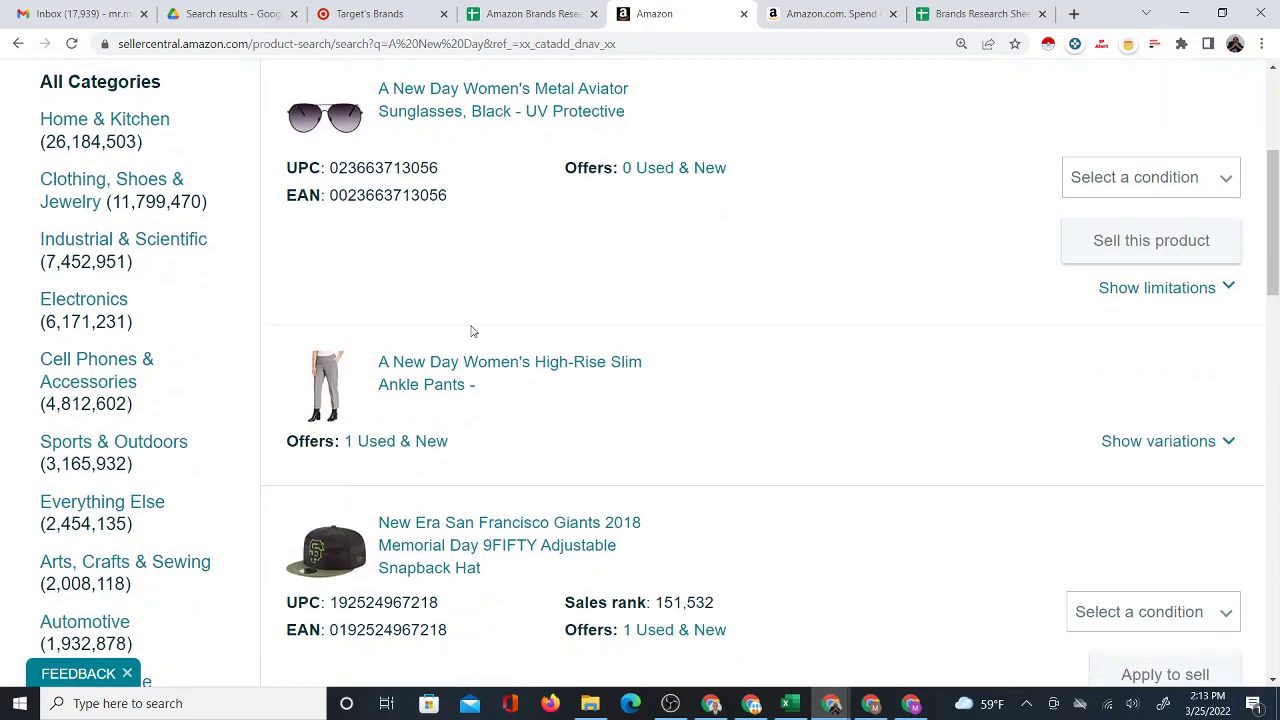
{"action": "scroll", "coordinate": [837, 560], "scroll_direction": "down", "scroll_amount": 2}
{"action": "scroll", "coordinate": [689, 537], "scroll_direction": "up", "scroll_amount": 5}
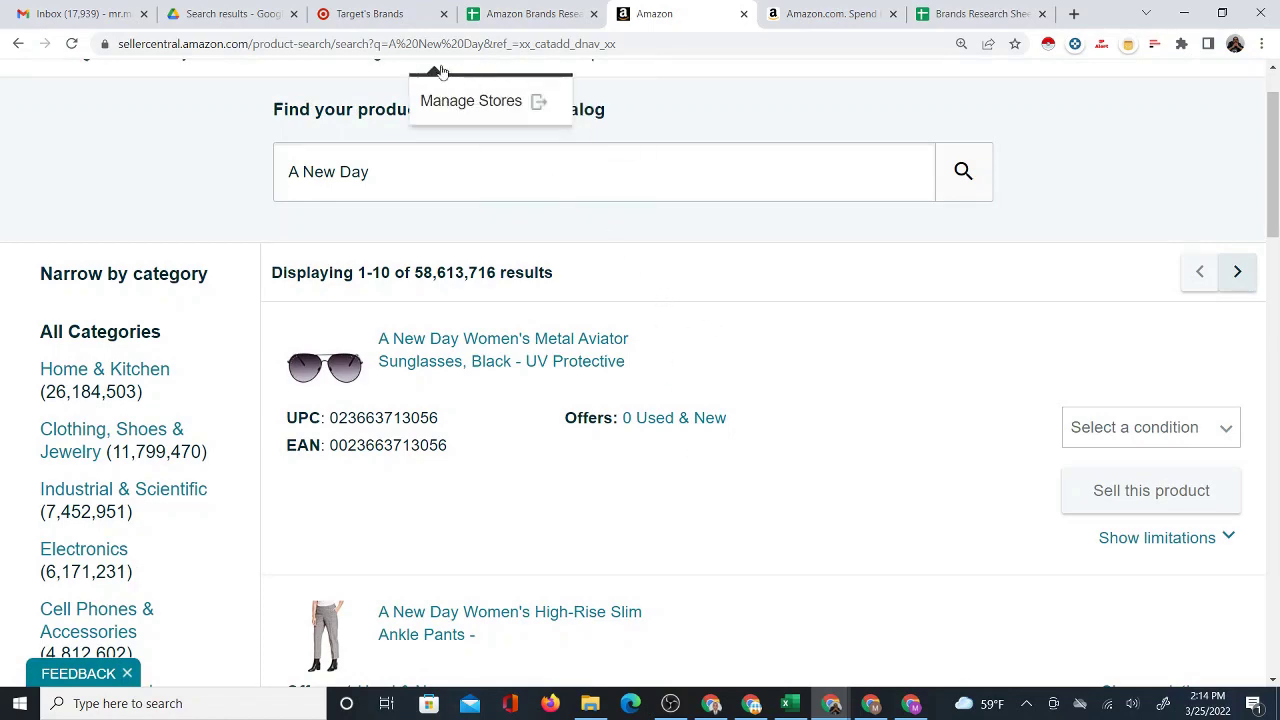
- Search Google for A New Day from Target's page and open the Amazon.com Clothing, Shoes & Jewelry result
{"action": "left_click", "coordinate": [380, 13]}
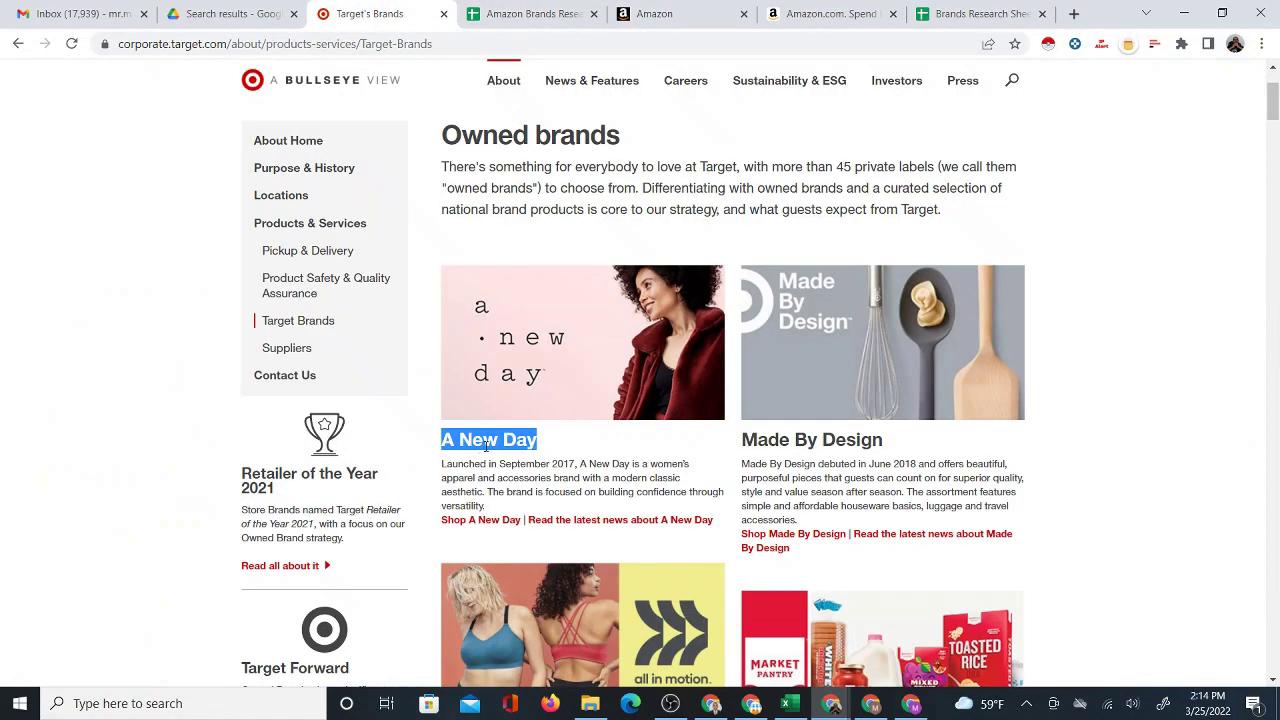
{"action": "right_click", "coordinate": [487, 446]}
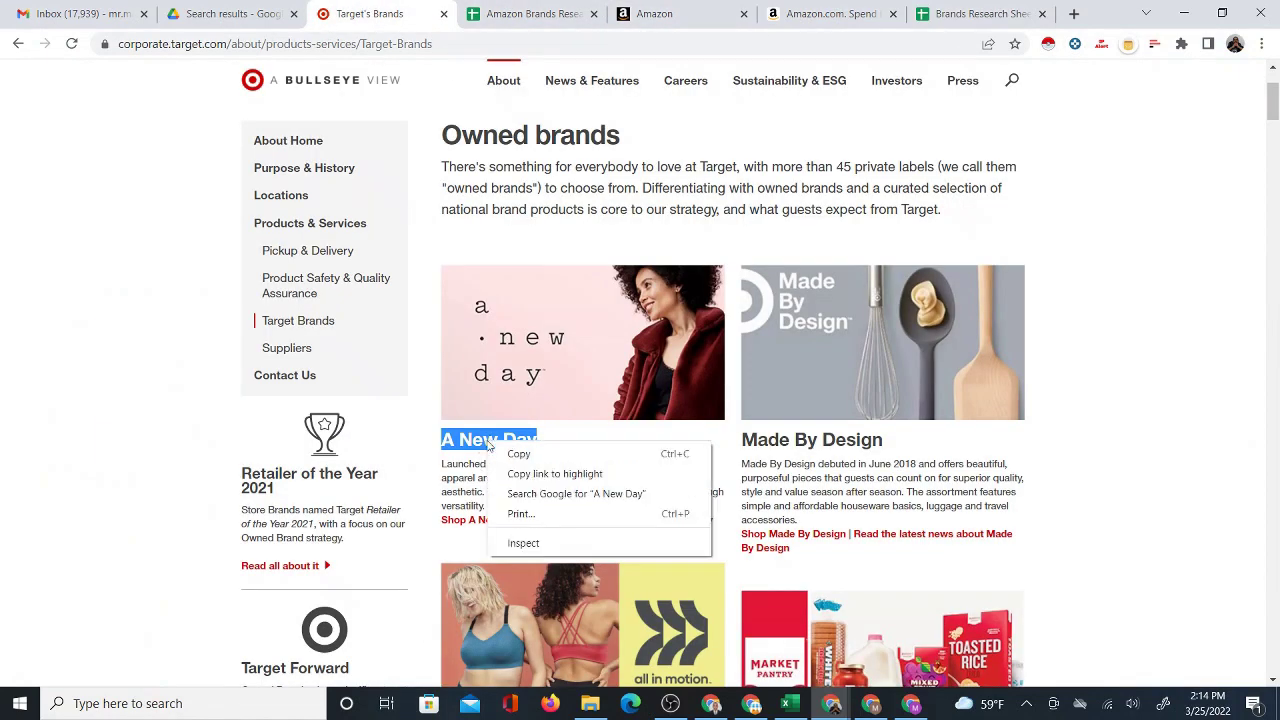
{"action": "left_click", "coordinate": [555, 494]}
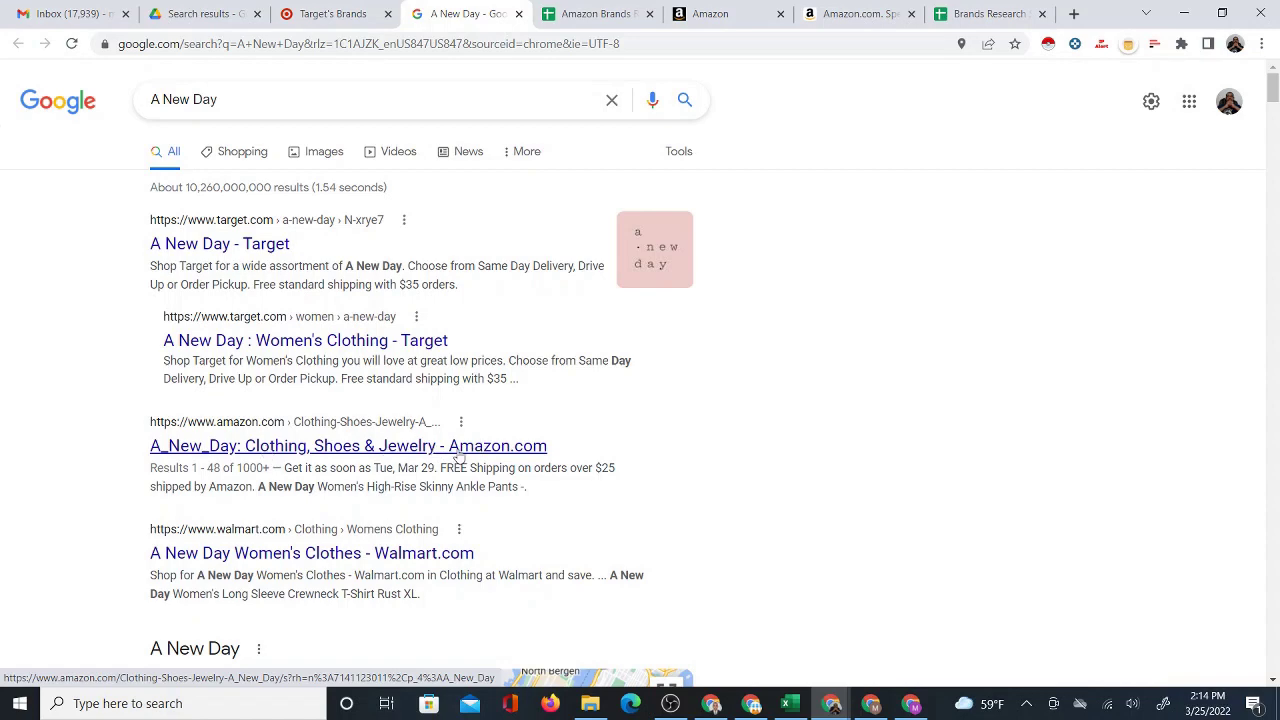
{"action": "left_click", "coordinate": [458, 455]}
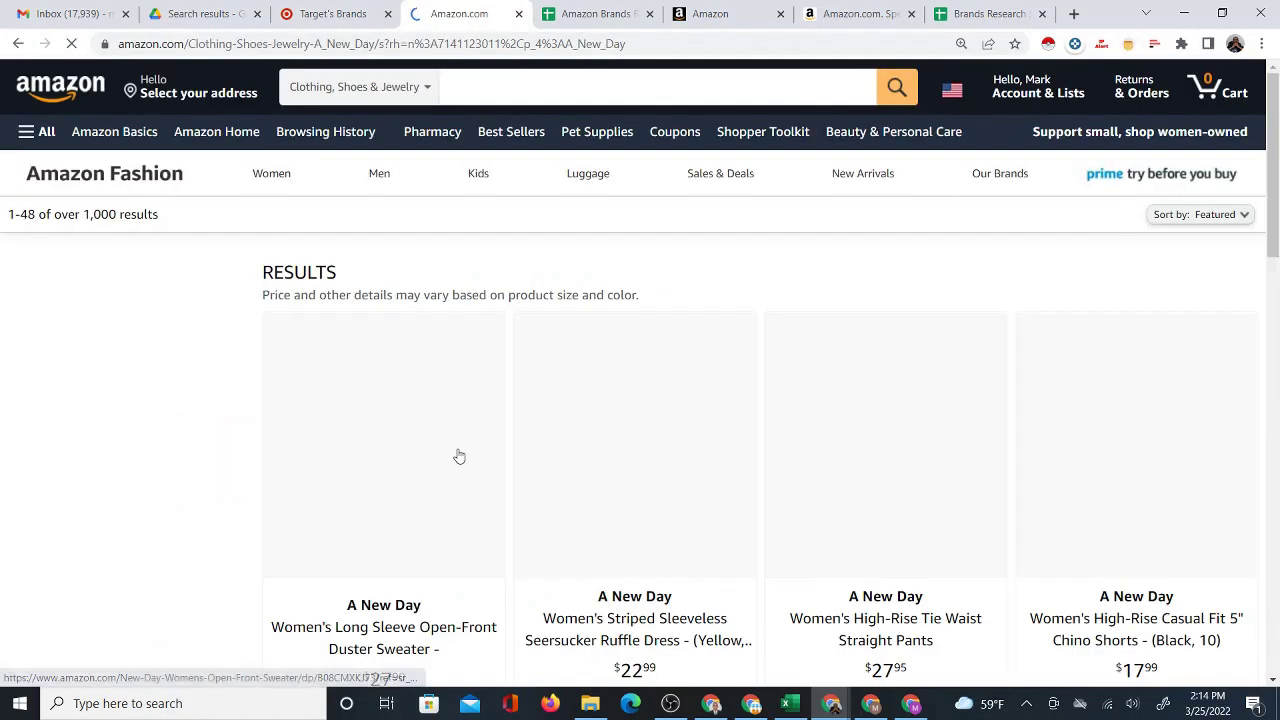
{"action": "scroll", "coordinate": [505, 390], "scroll_direction": "down", "scroll_amount": 2}
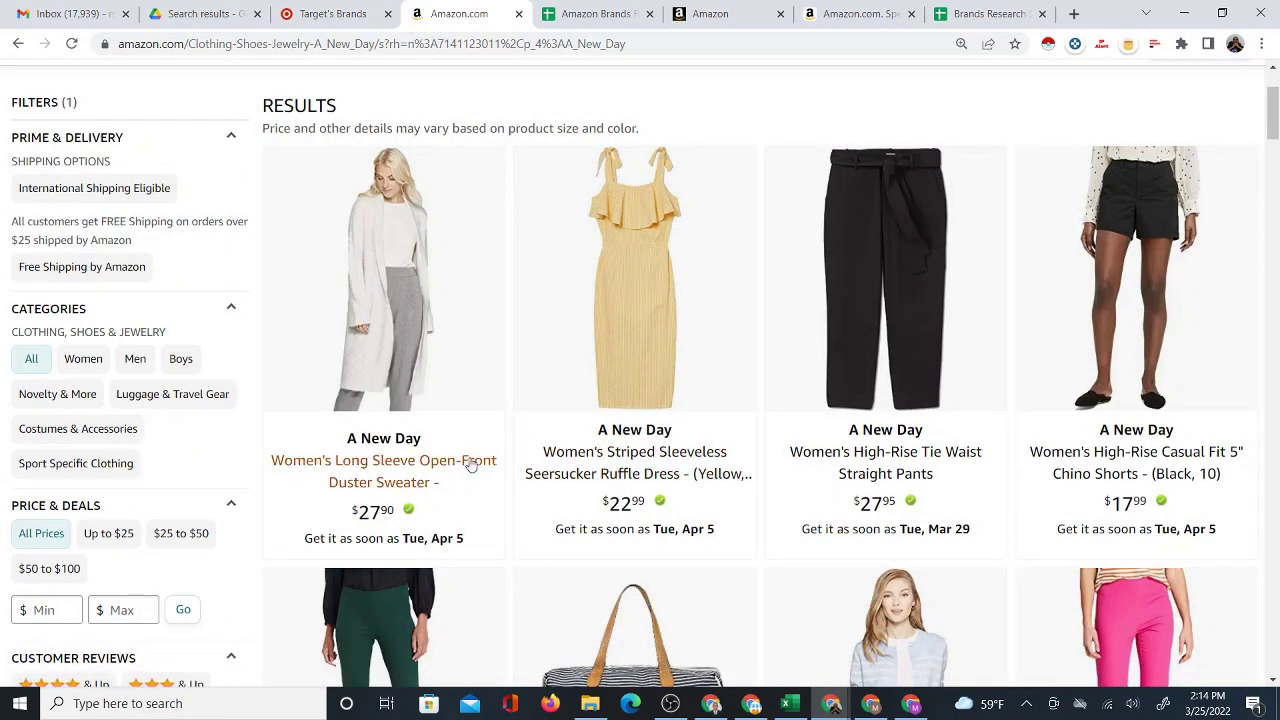
{"action": "scroll", "coordinate": [471, 391], "scroll_direction": "up", "scroll_amount": 2}
- Return to Target's brands page and review the owned brands, highlighting Made By Design, All in Motion, Market Pantry and Art Class
{"action": "left_click", "coordinate": [318, 9]}
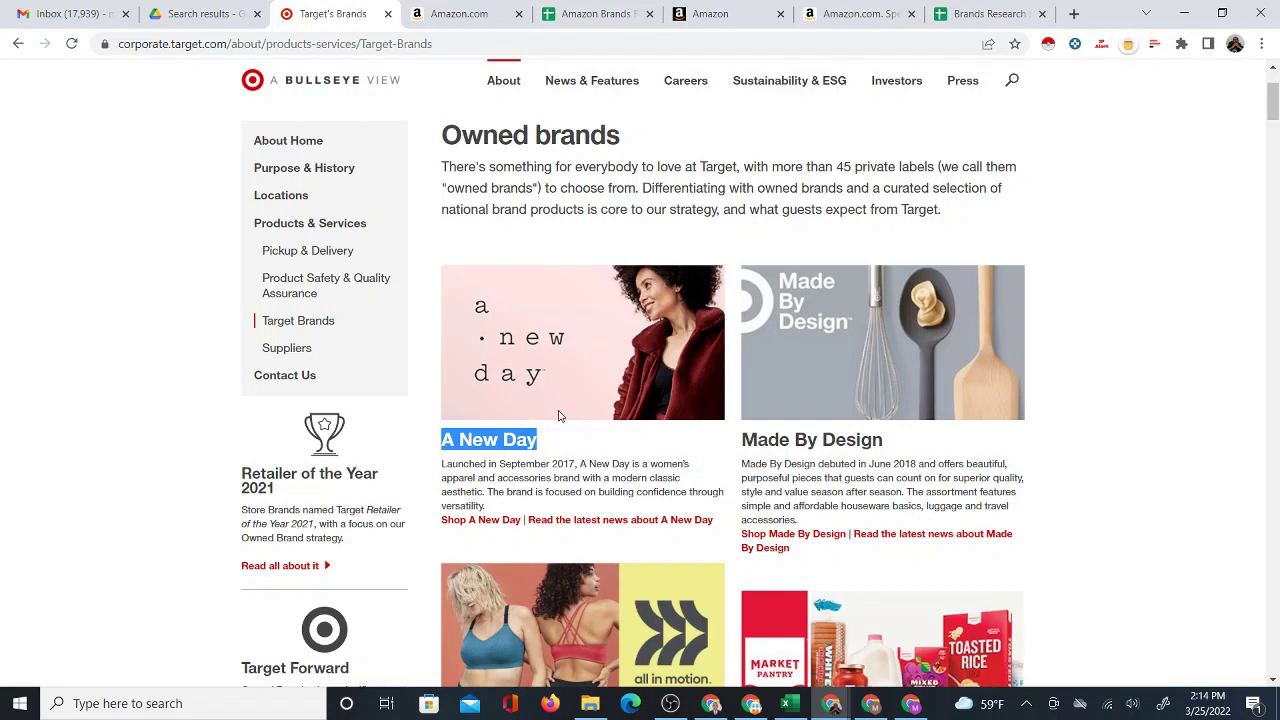
{"action": "left_click_drag", "start_coordinate": [741, 446], "coordinate": [893, 443]}
{"action": "scroll", "coordinate": [642, 410], "scroll_direction": "down", "scroll_amount": 3}
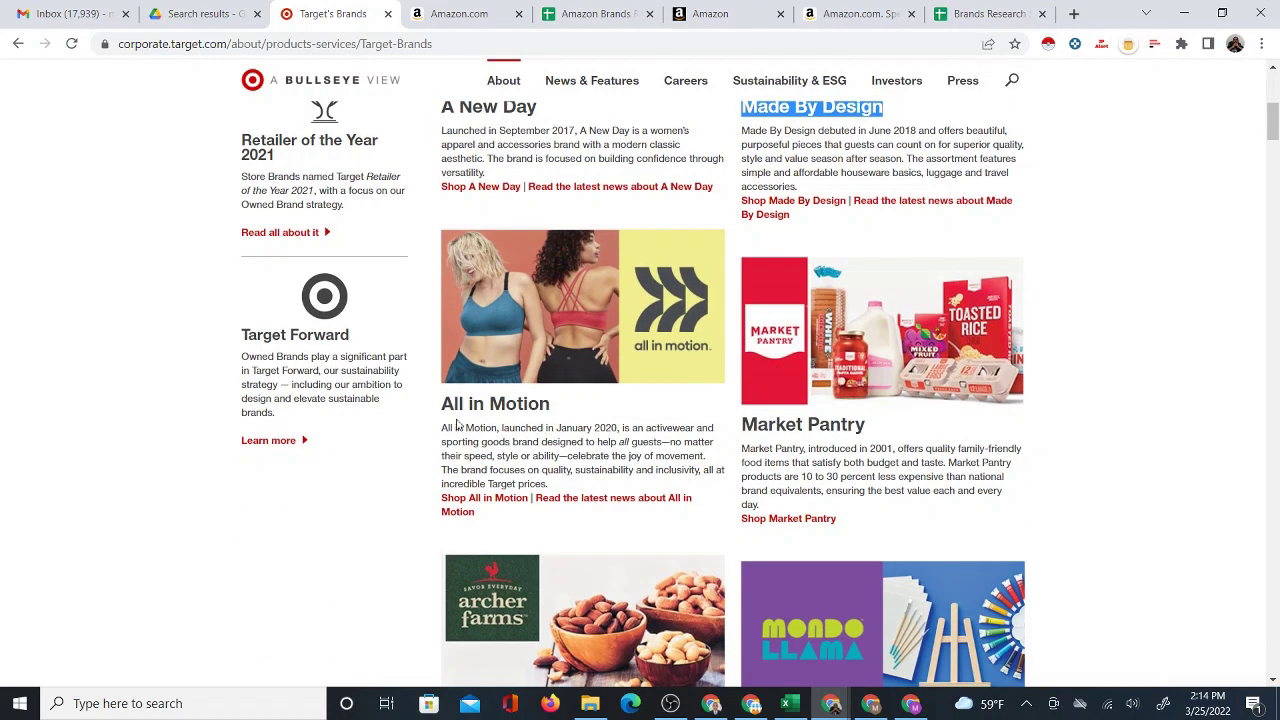
{"action": "left_click_drag", "start_coordinate": [443, 403], "coordinate": [557, 411]}
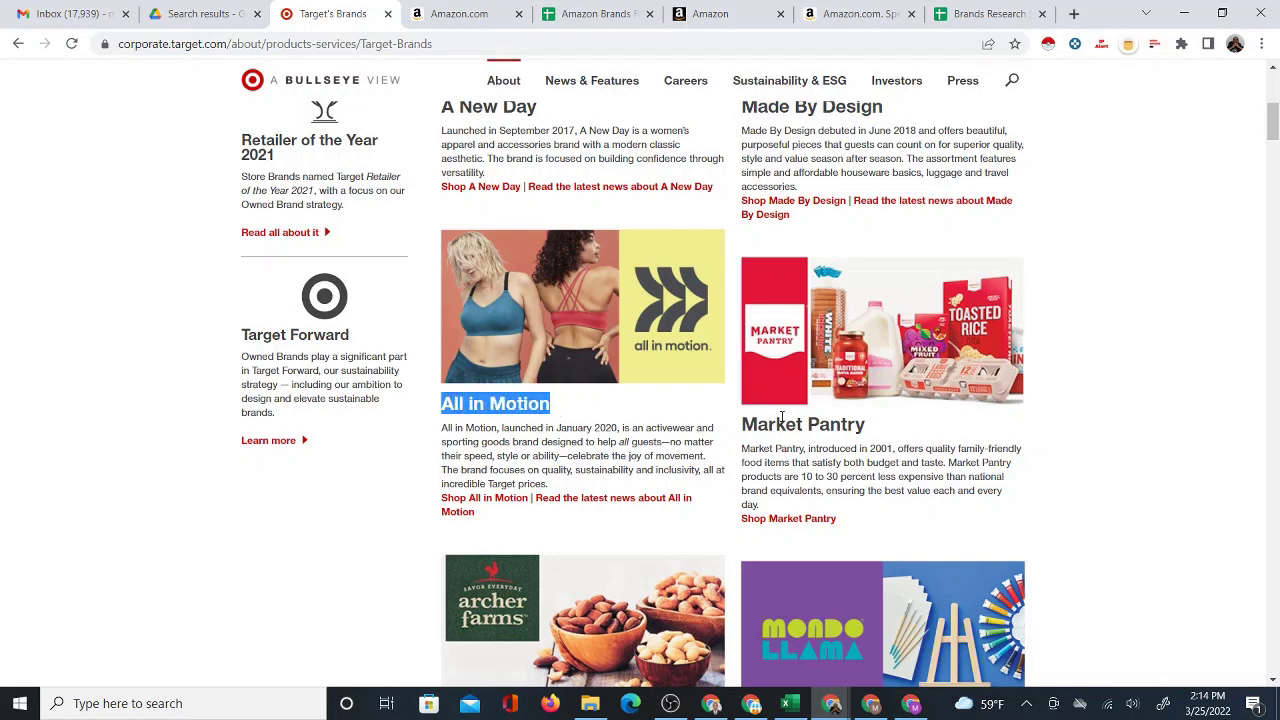
{"action": "left_click_drag", "start_coordinate": [743, 426], "coordinate": [870, 437]}
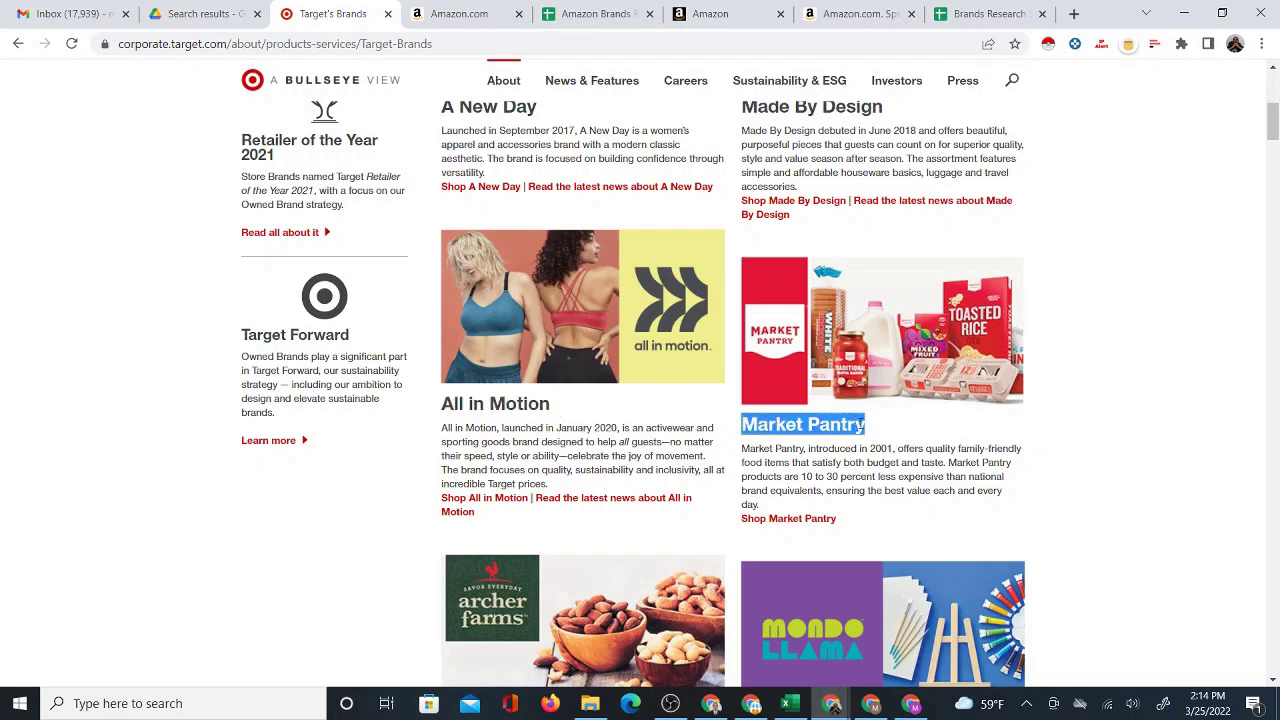
{"action": "scroll", "coordinate": [750, 390], "scroll_direction": "down", "scroll_amount": 2}
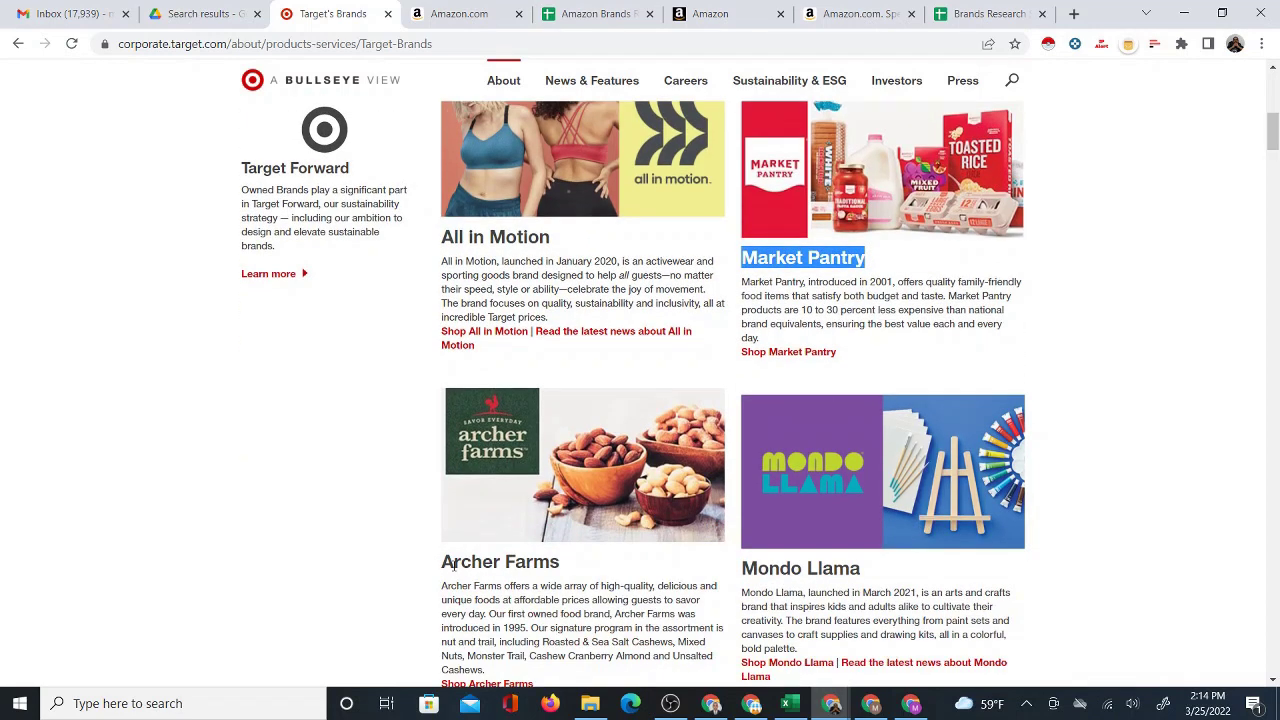
{"action": "scroll", "coordinate": [766, 494], "scroll_direction": "down", "scroll_amount": 2}
{"action": "scroll", "coordinate": [771, 427], "scroll_direction": "down", "scroll_amount": 3}
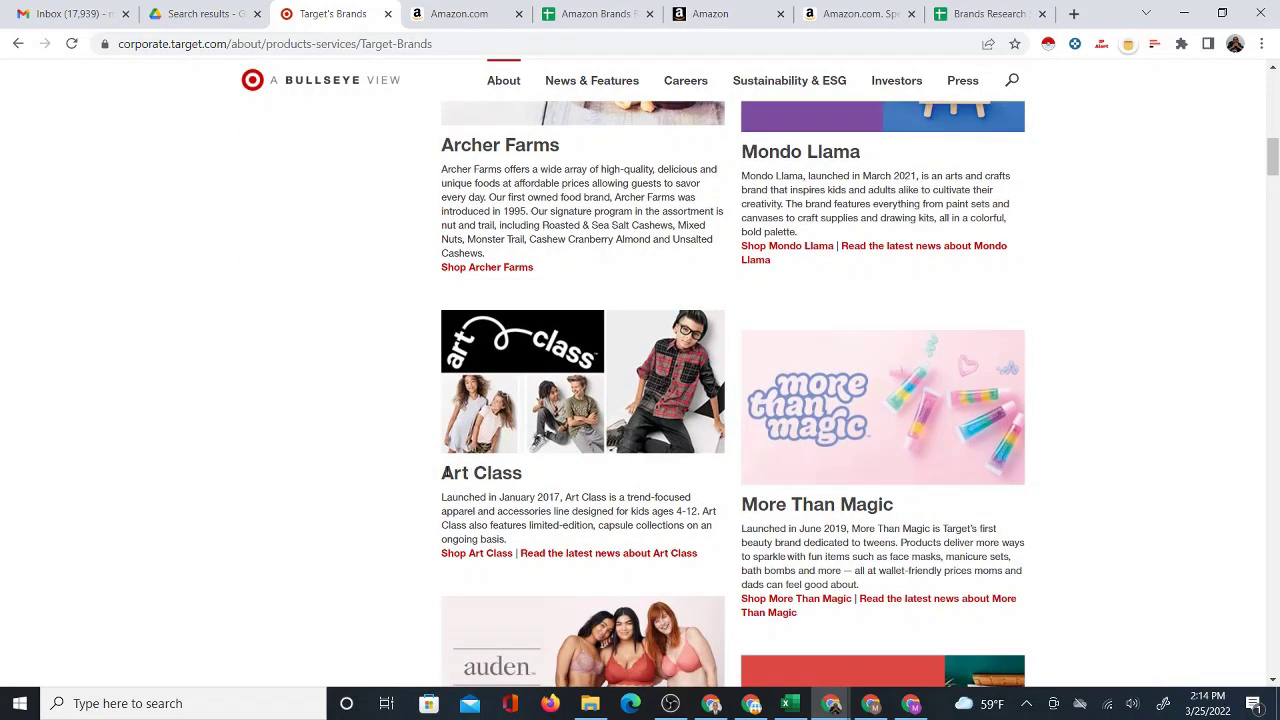
{"action": "left_click_drag", "start_coordinate": [441, 473], "coordinate": [577, 481]}
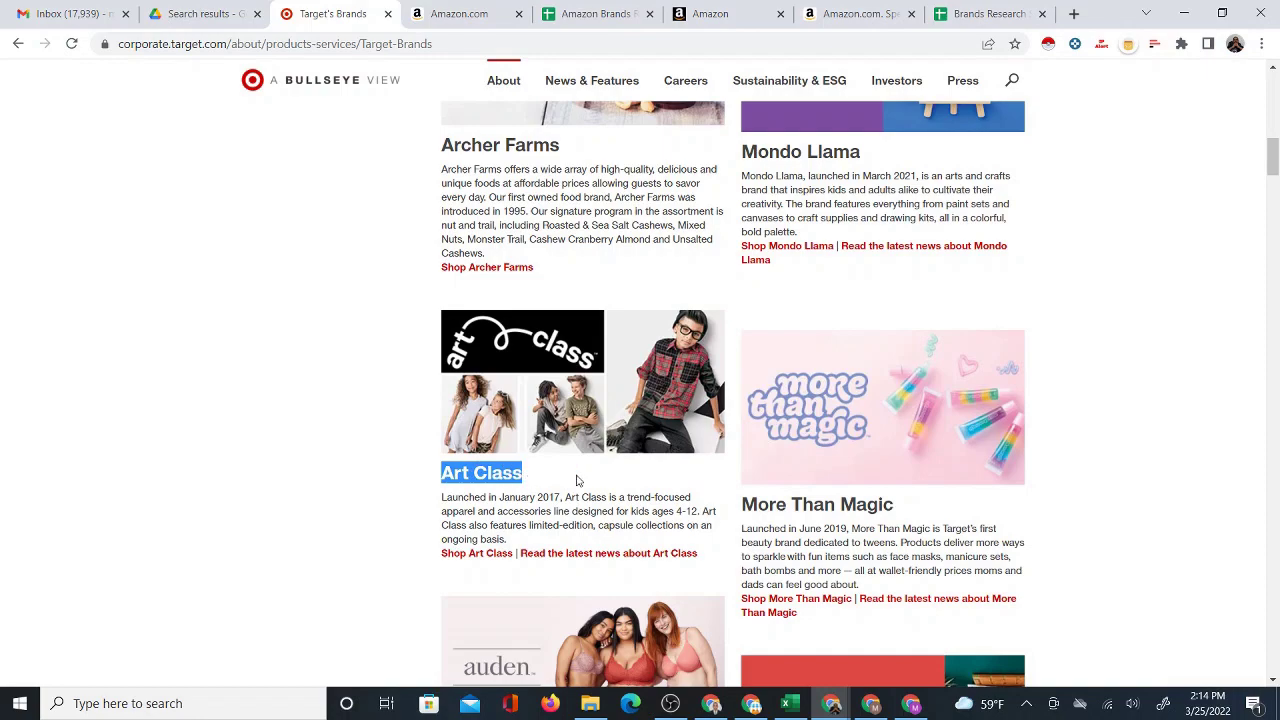
{"action": "scroll", "coordinate": [767, 508], "scroll_direction": "down", "scroll_amount": 5}
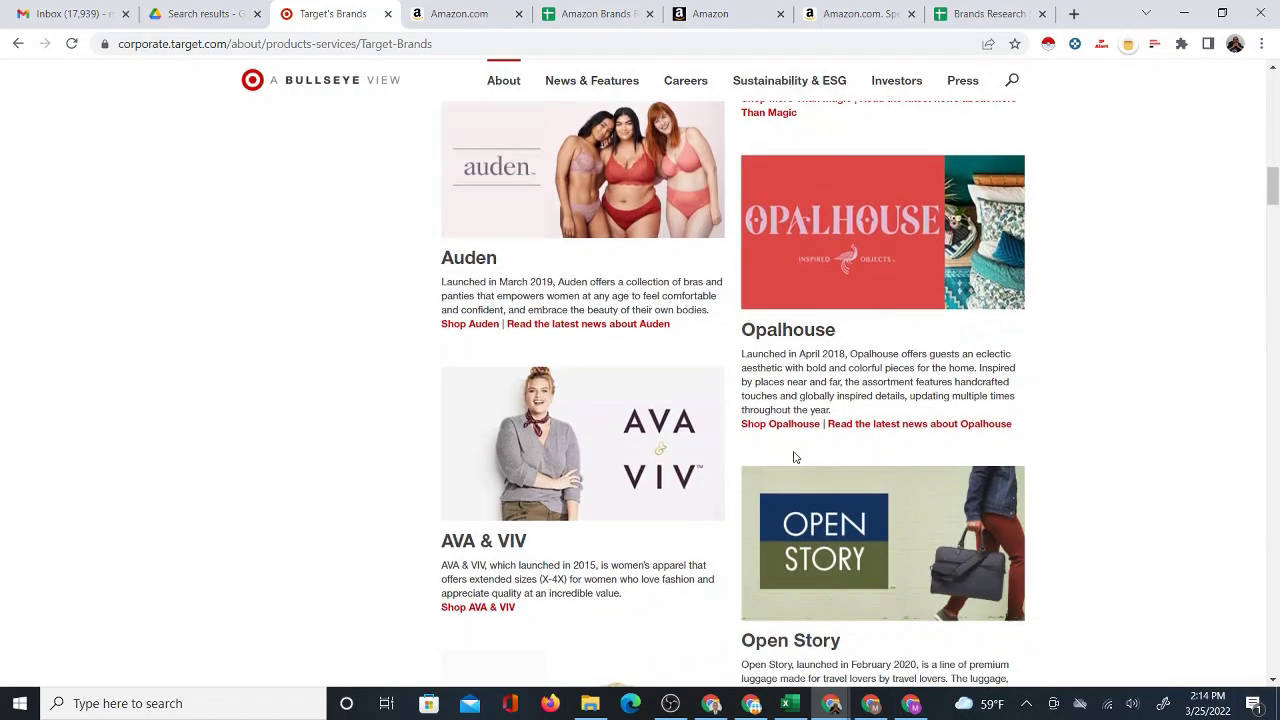
{"action": "scroll", "coordinate": [706, 522], "scroll_direction": "down", "scroll_amount": 3}
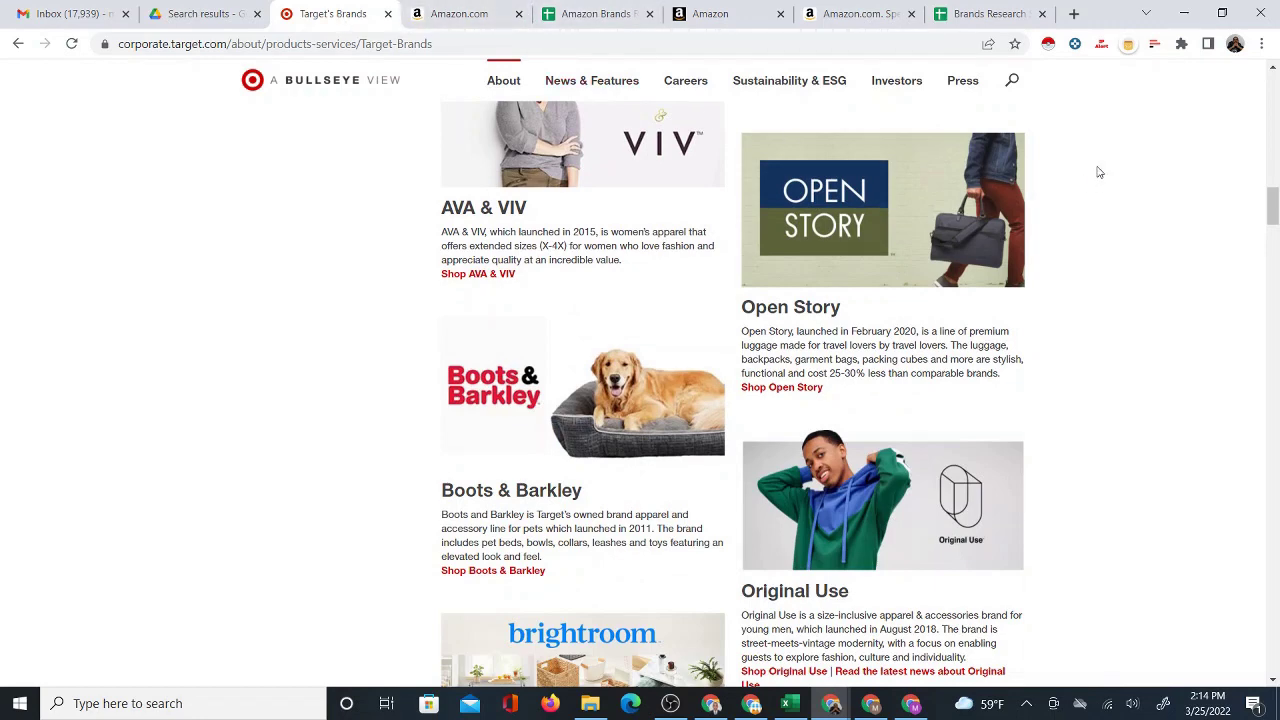
- Check the Brands Research List in the Google Sheet and return to Target's brands page
{"action": "left_click", "coordinate": [586, 20]}
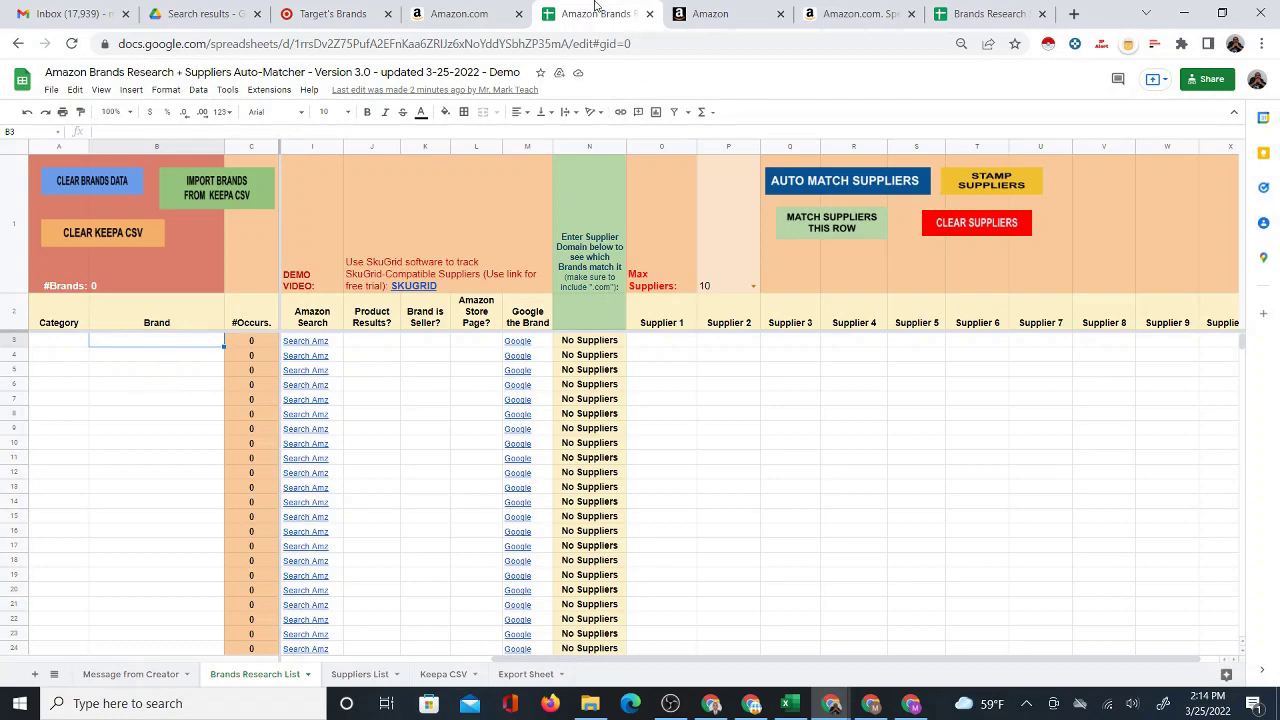
{"action": "left_click", "coordinate": [338, 15]}
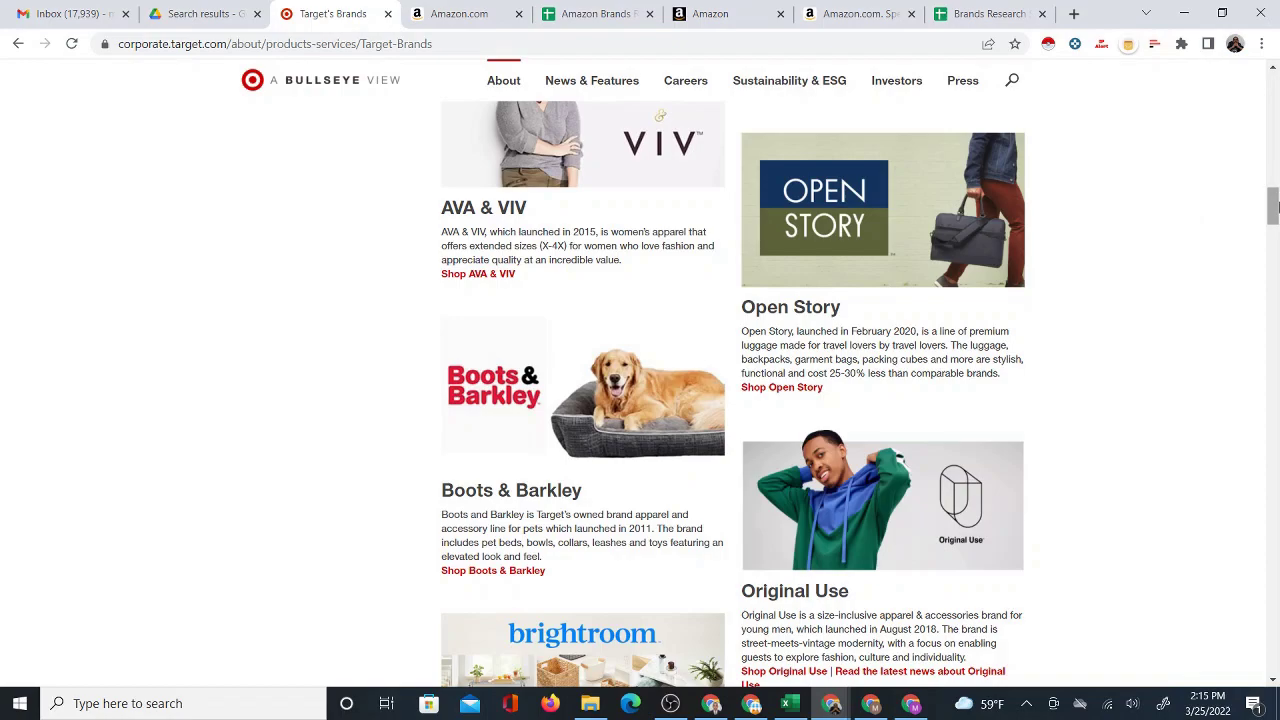
{"action": "left_click_drag", "start_coordinate": [1273, 200], "coordinate": [1275, 93]}
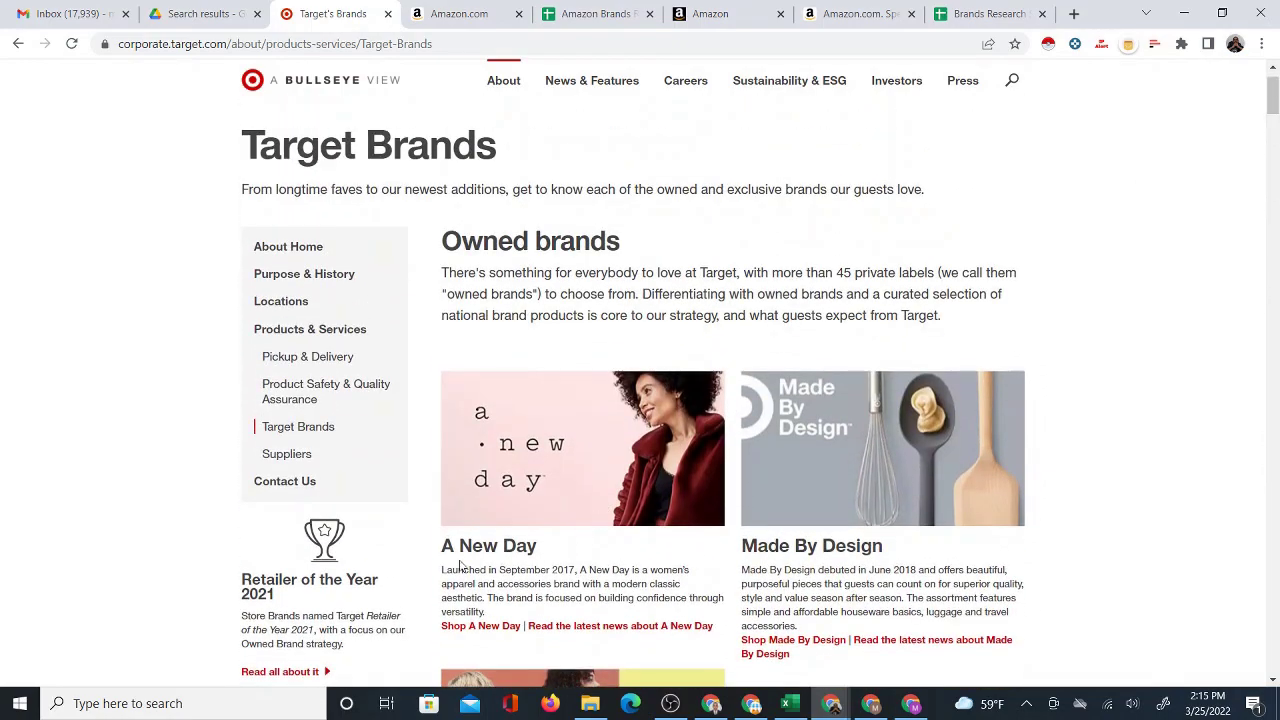
{"action": "left_click_drag", "start_coordinate": [443, 545], "coordinate": [826, 358]}
{"action": "scroll", "coordinate": [880, 470], "scroll_direction": "down", "scroll_amount": 7}
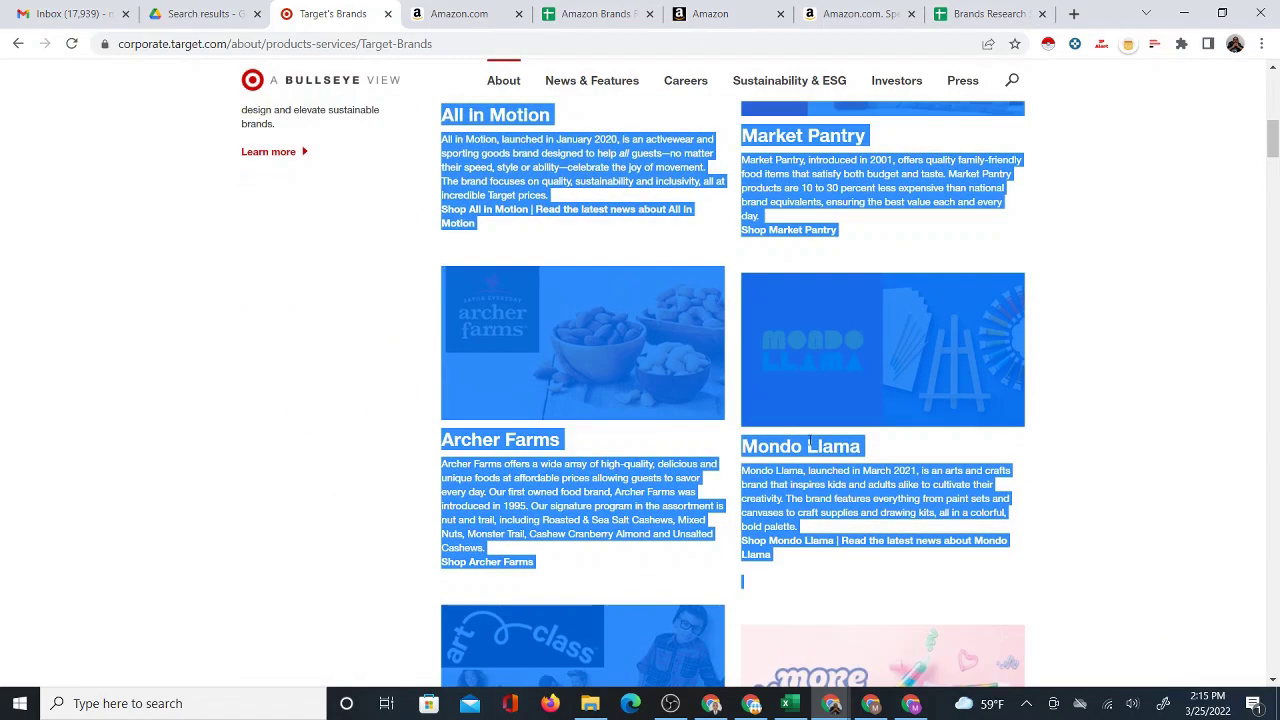
{"action": "left_click", "coordinate": [789, 484]}
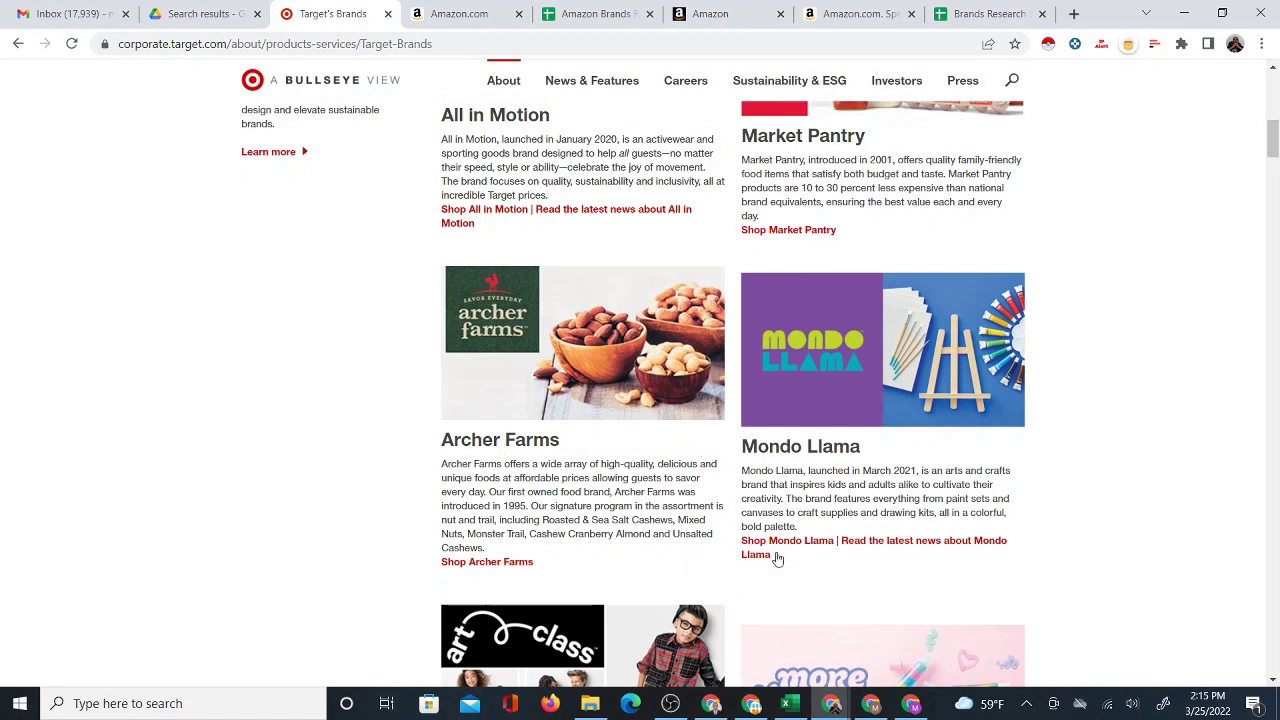
- Switch to Excel, review the brand names in the Target Private Brands List workbook, and return to Target's brands page in Chrome
{"action": "left_click", "coordinate": [786, 703]}
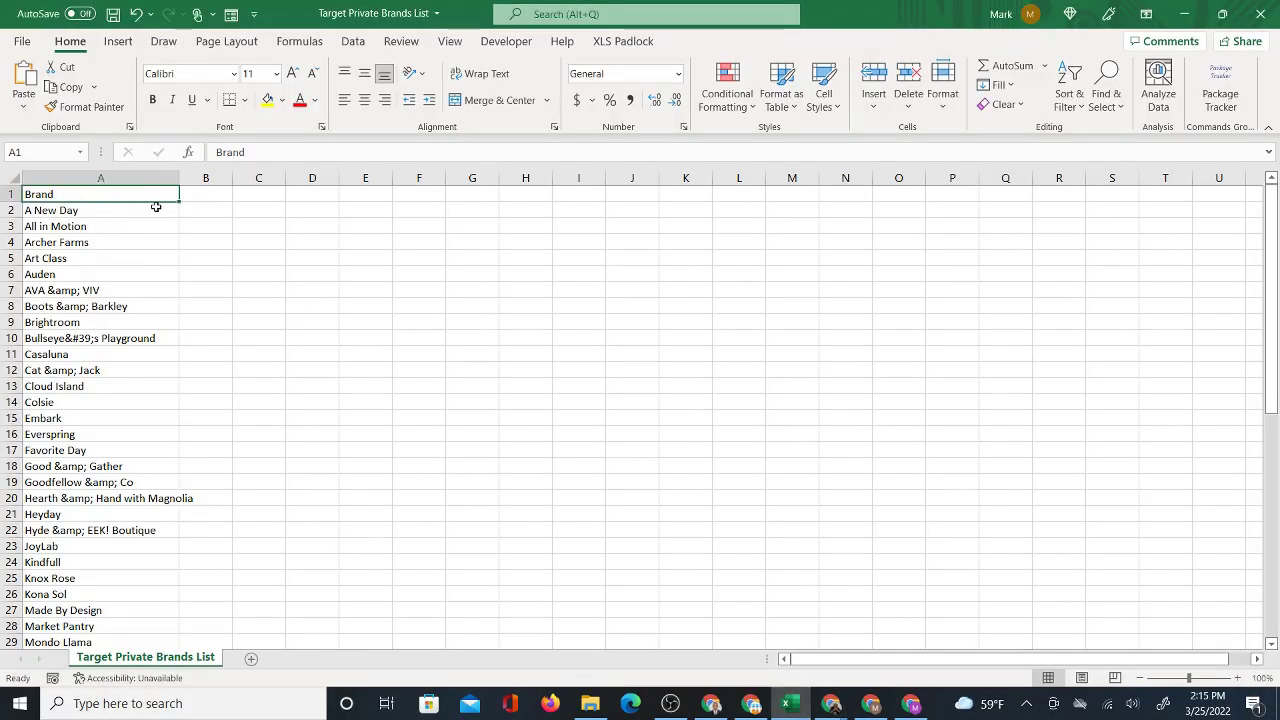
{"action": "left_click_drag", "start_coordinate": [94, 194], "coordinate": [126, 484]}
{"action": "scroll", "coordinate": [159, 433], "scroll_direction": "down", "scroll_amount": 3}
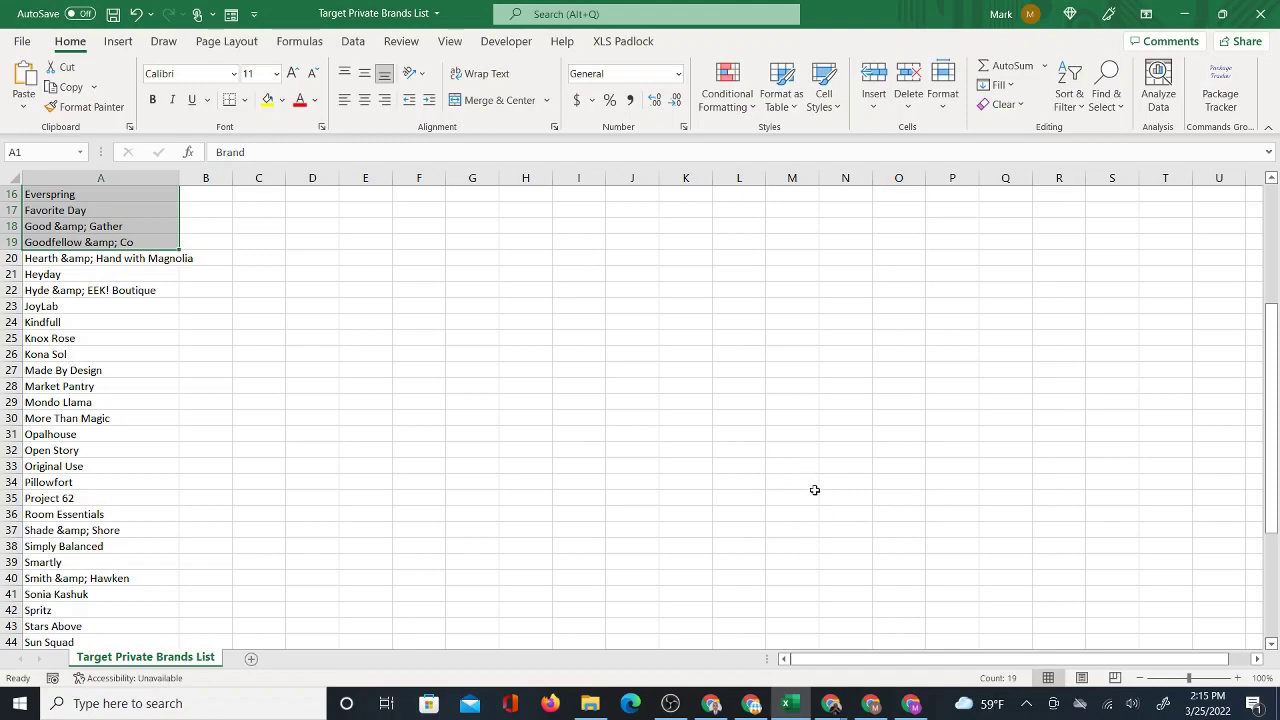
{"action": "mouse_move", "coordinate": [835, 704]}
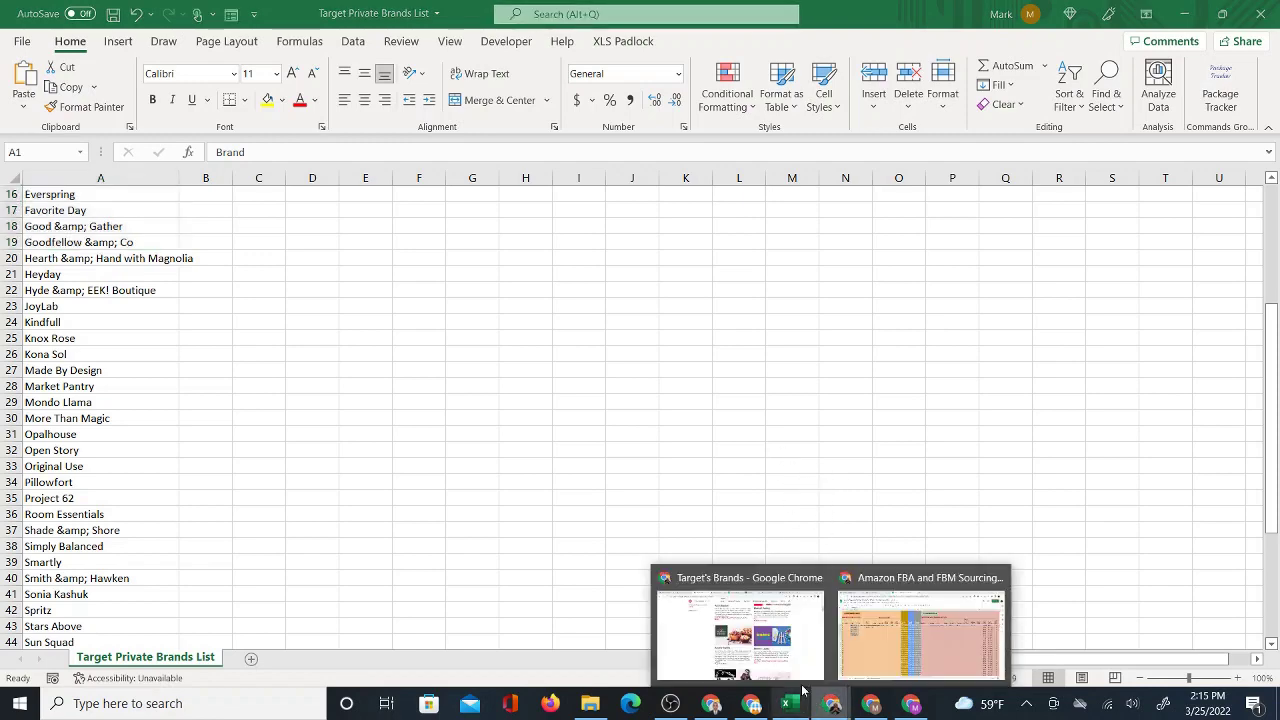
{"action": "left_click", "coordinate": [768, 637]}
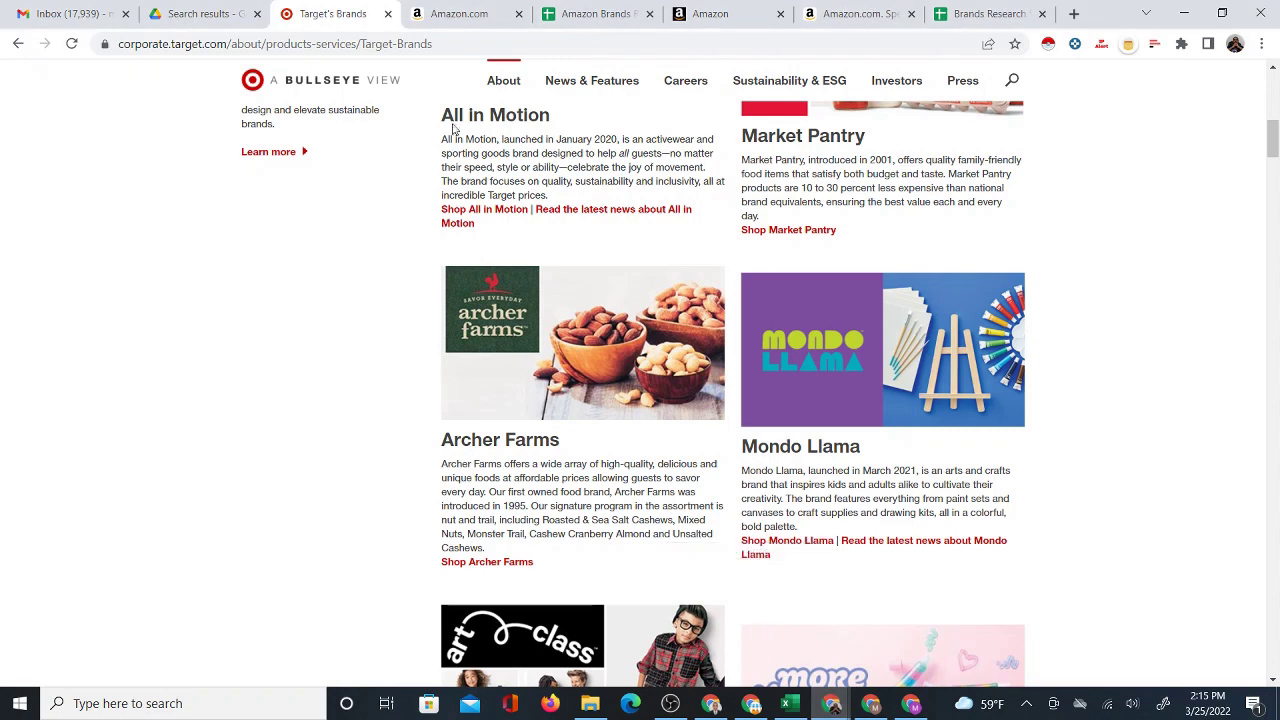
- Open the Amazon Brands Research spreadsheet and inspect the empty Brand column of the Brands Research List
{"action": "left_click", "coordinate": [590, 14]}
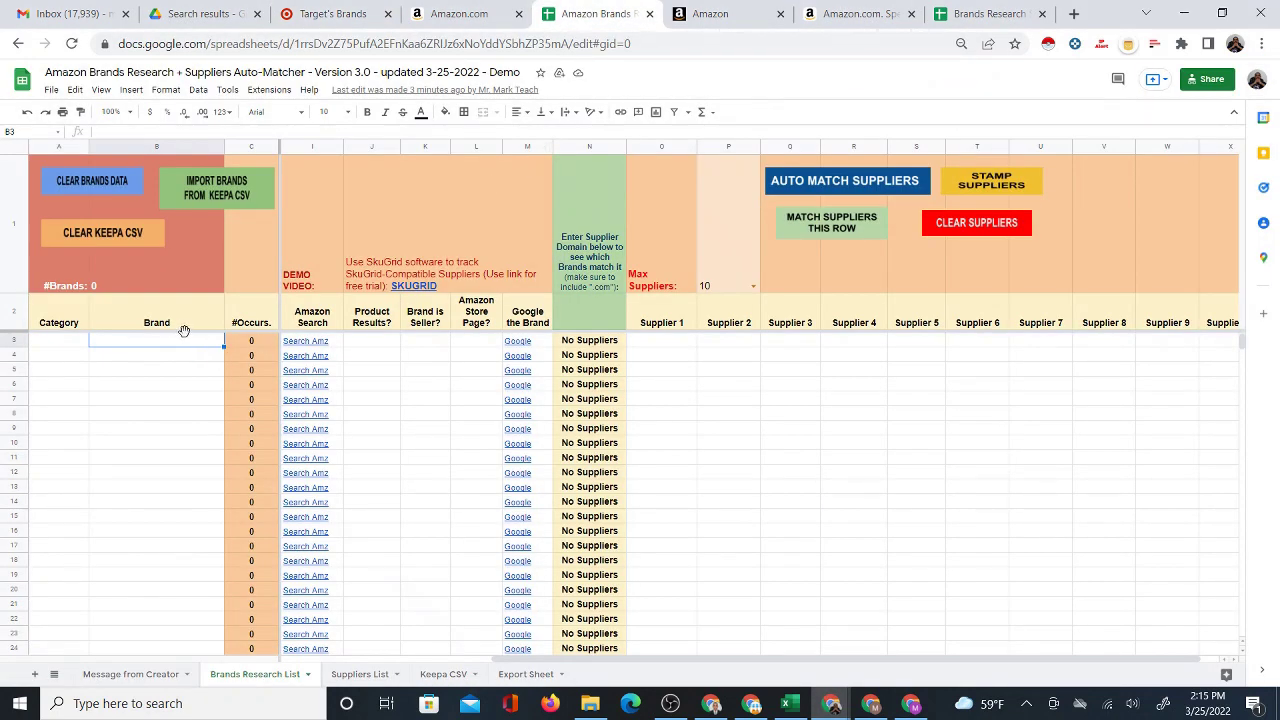
{"action": "left_click_drag", "start_coordinate": [172, 345], "coordinate": [178, 535]}
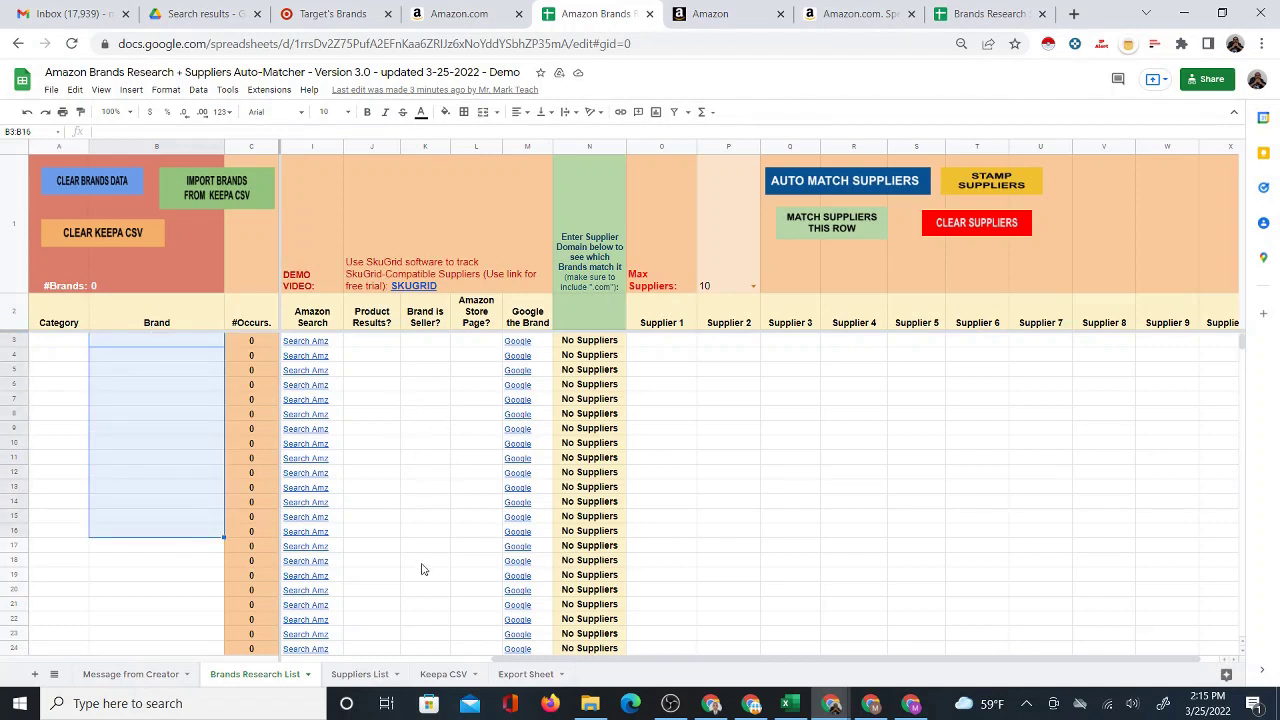
{"action": "left_click", "coordinate": [161, 339]}
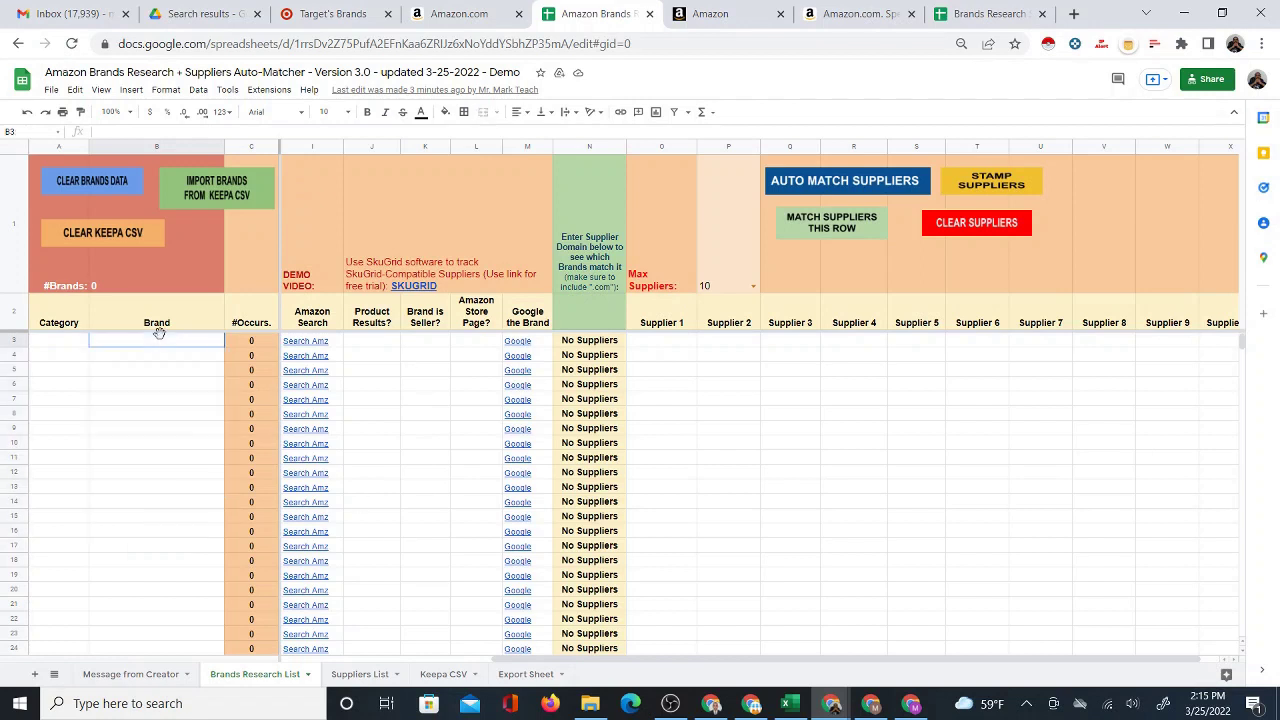
- Import the Target Private Brands List file from Downloads into the Keepa CSV sheet, replacing the current sheet
{"action": "left_click", "coordinate": [445, 675]}
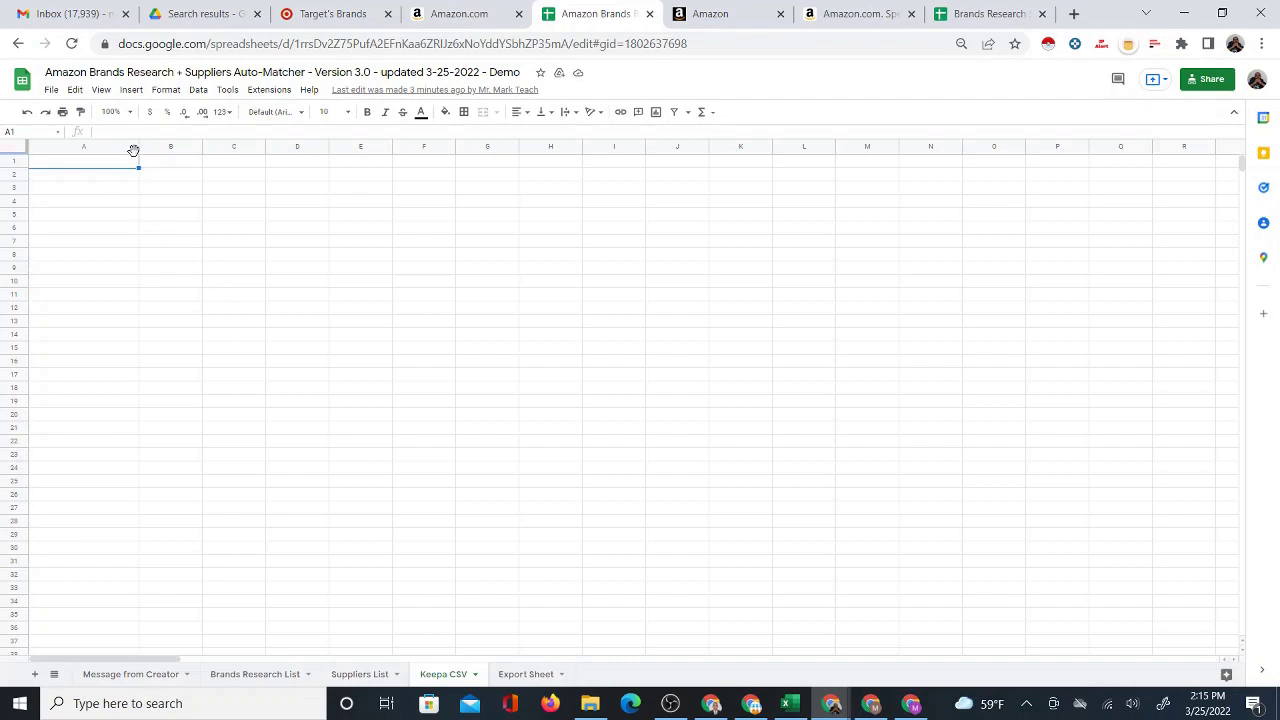
{"action": "left_click", "coordinate": [51, 91]}
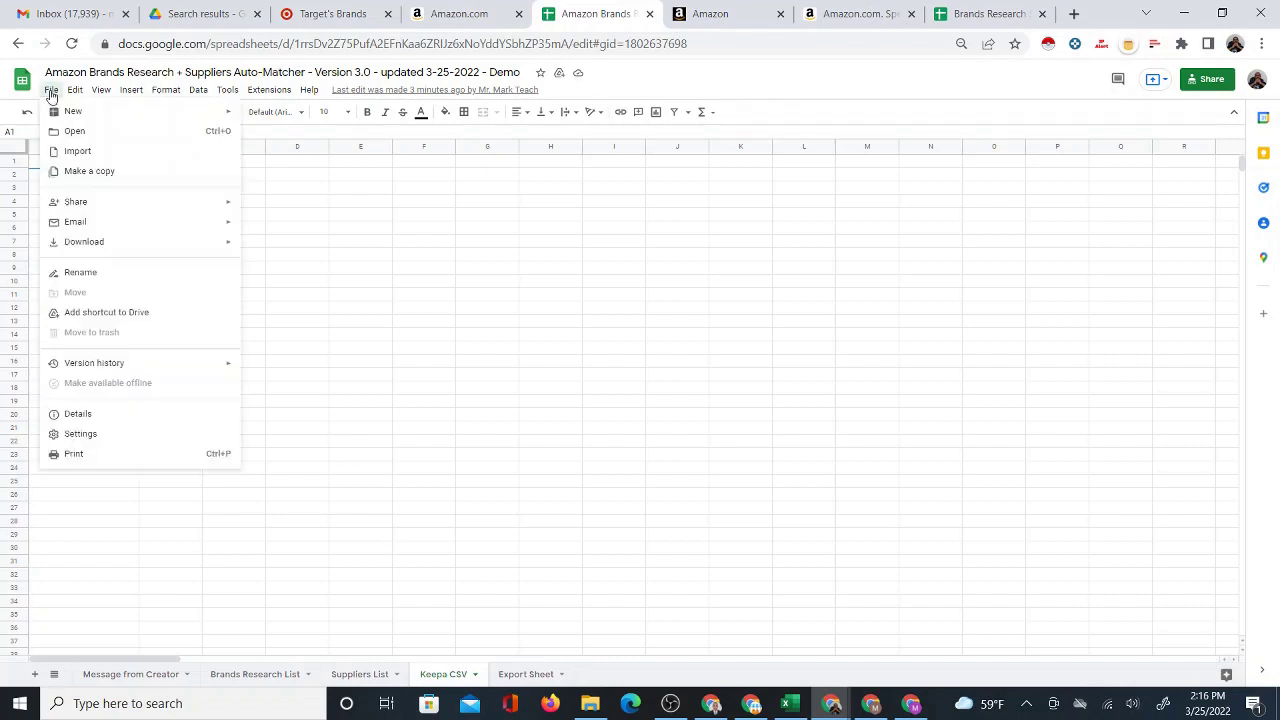
{"action": "left_click", "coordinate": [74, 151]}
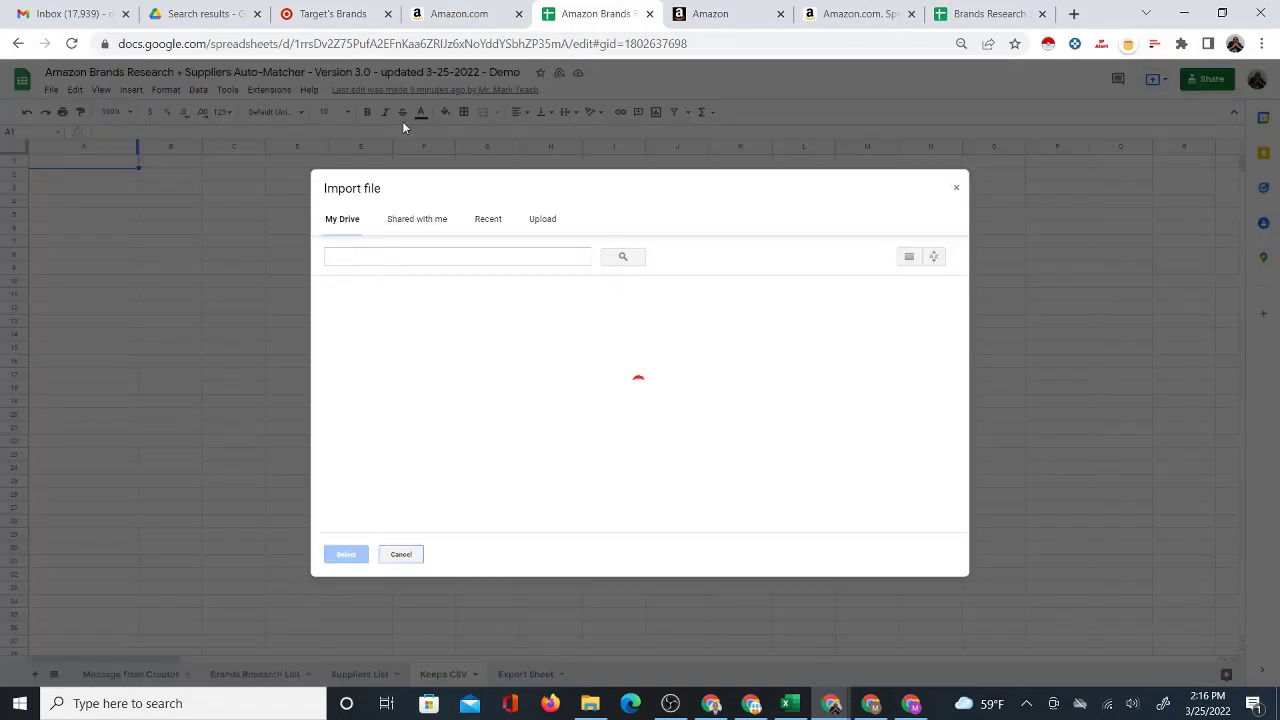
{"action": "left_click", "coordinate": [549, 218]}
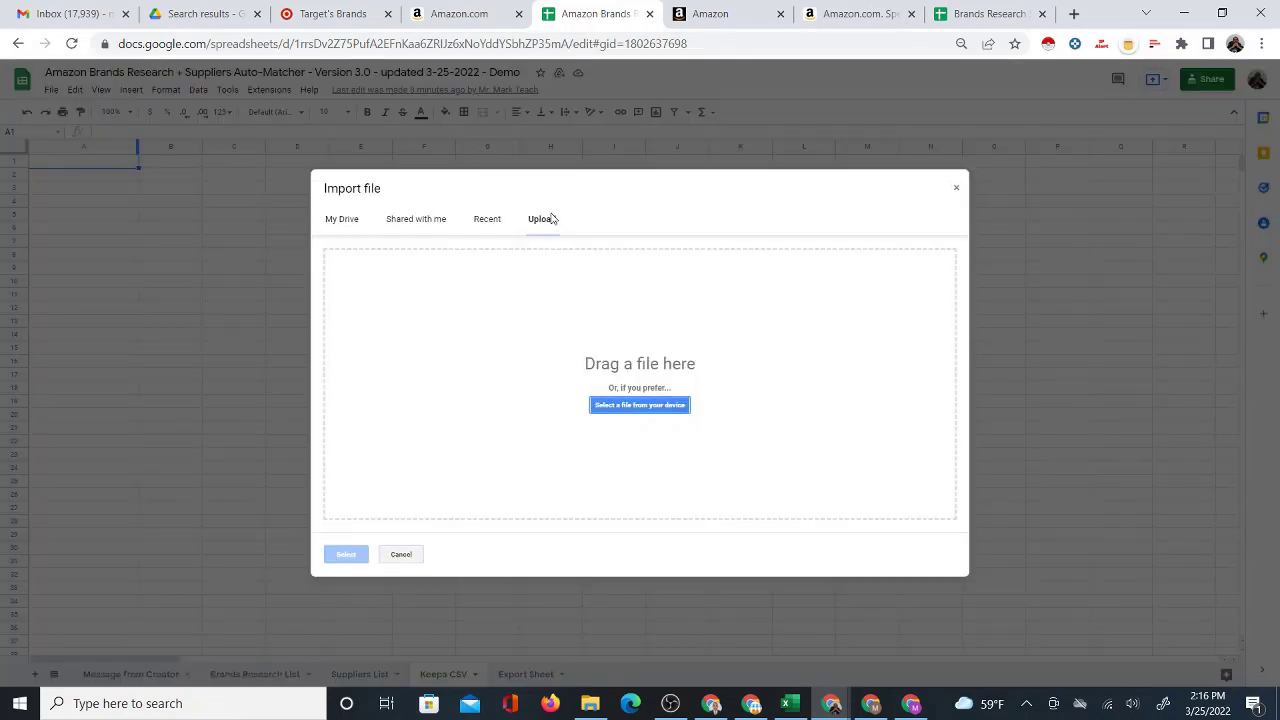
{"action": "left_click", "coordinate": [645, 404]}
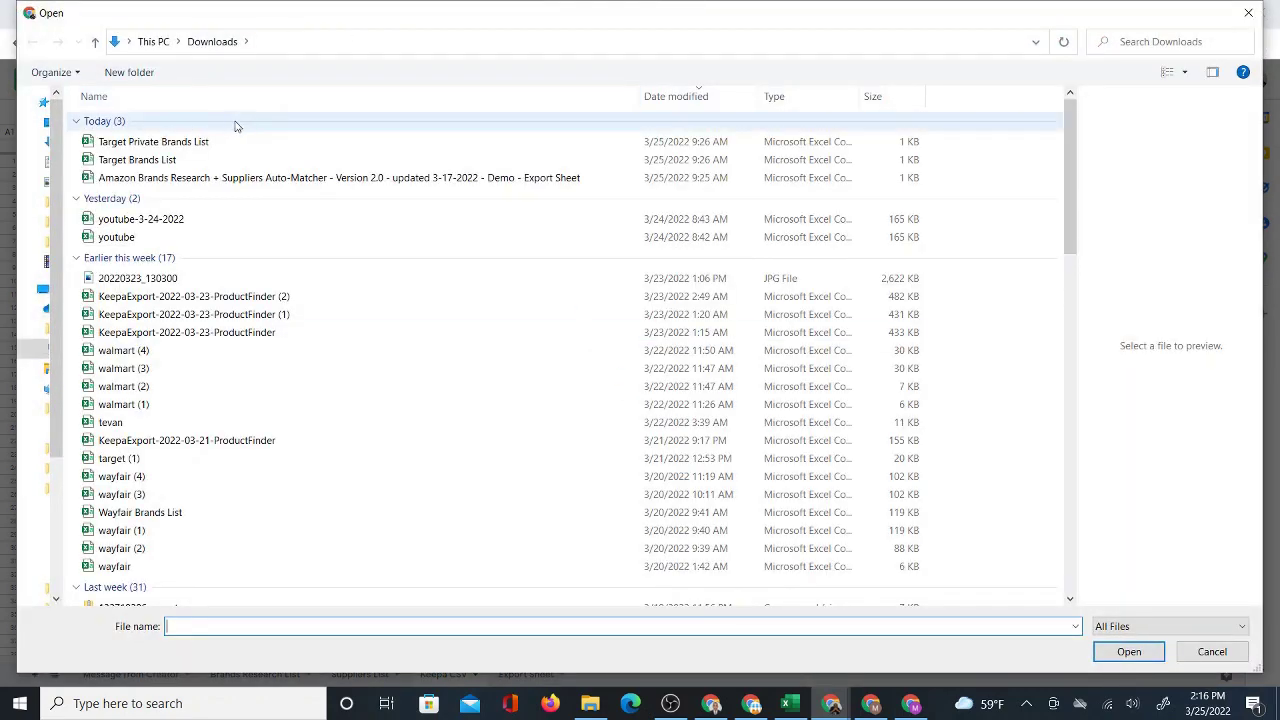
{"action": "left_click", "coordinate": [188, 146]}
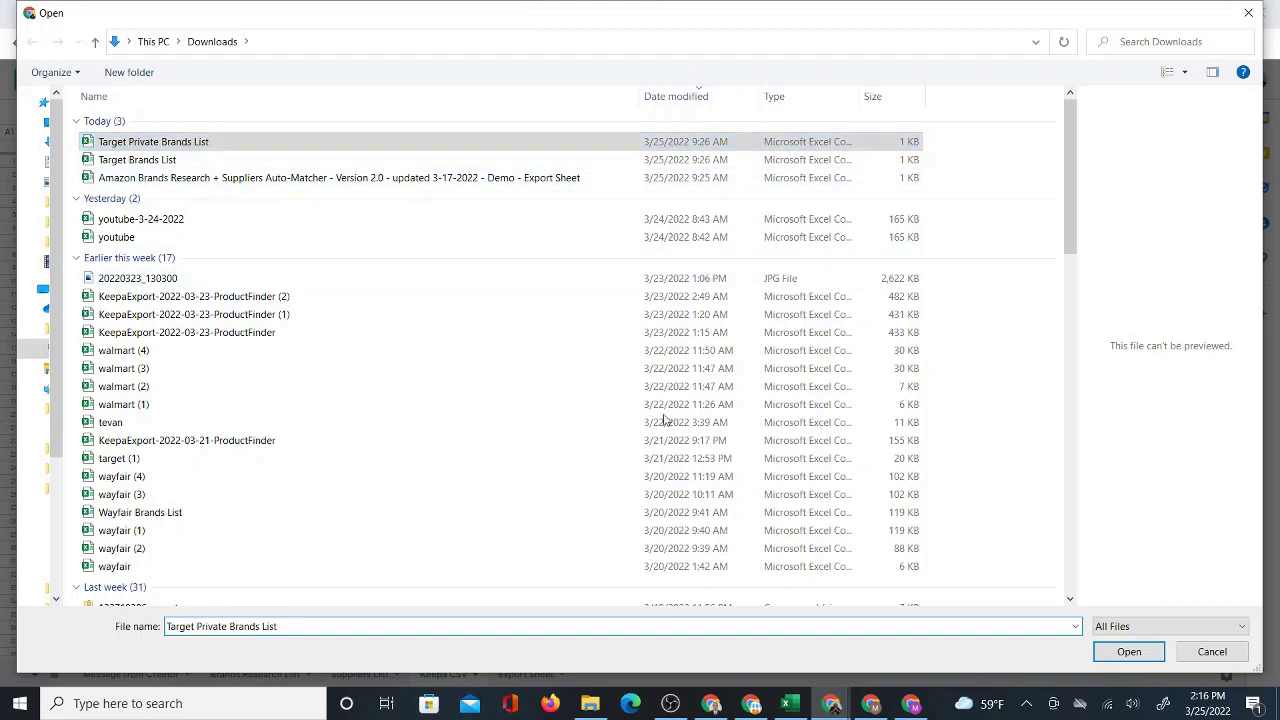
{"action": "left_click", "coordinate": [1127, 654]}
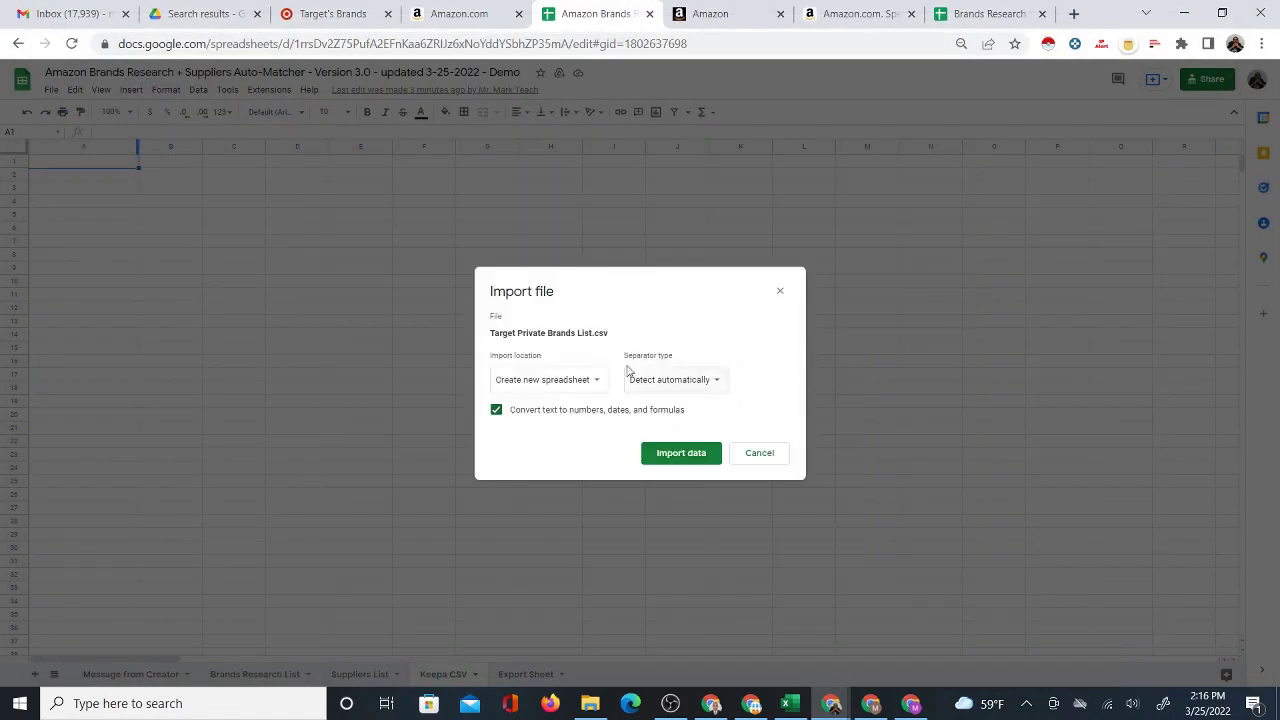
{"action": "left_click", "coordinate": [590, 383]}
{"action": "left_click", "coordinate": [577, 439]}
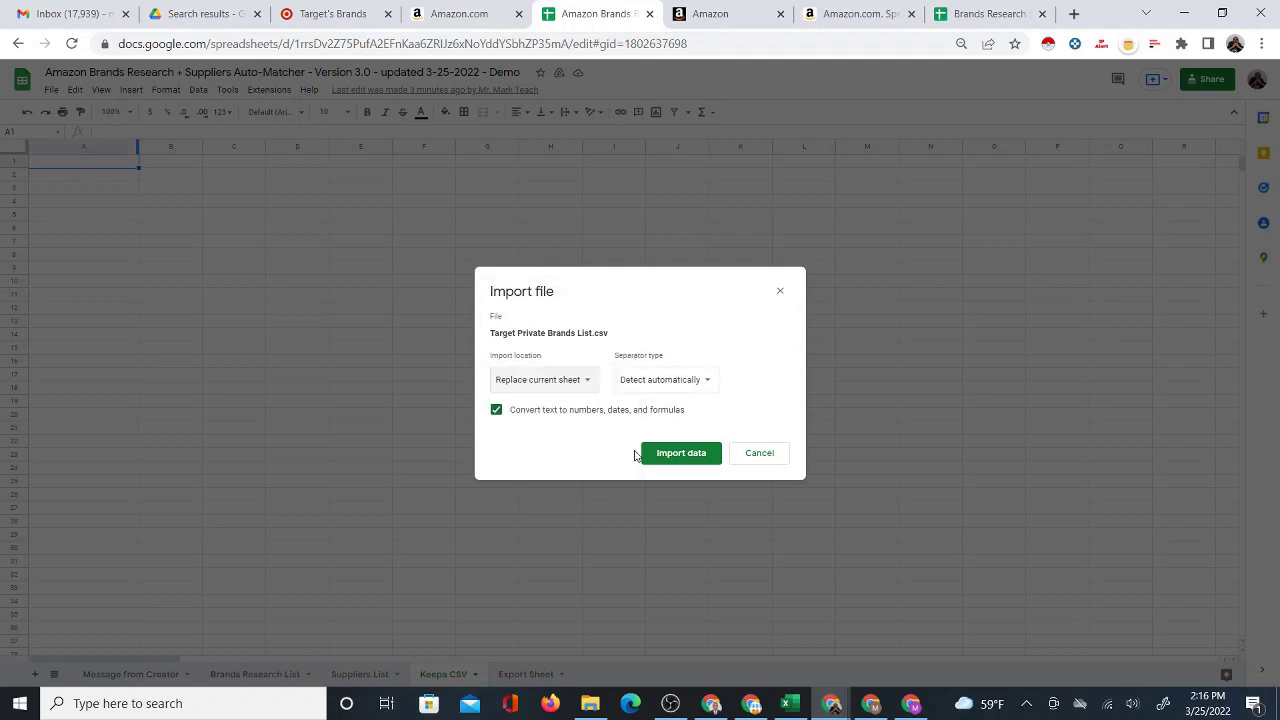
{"action": "left_click", "coordinate": [662, 456]}
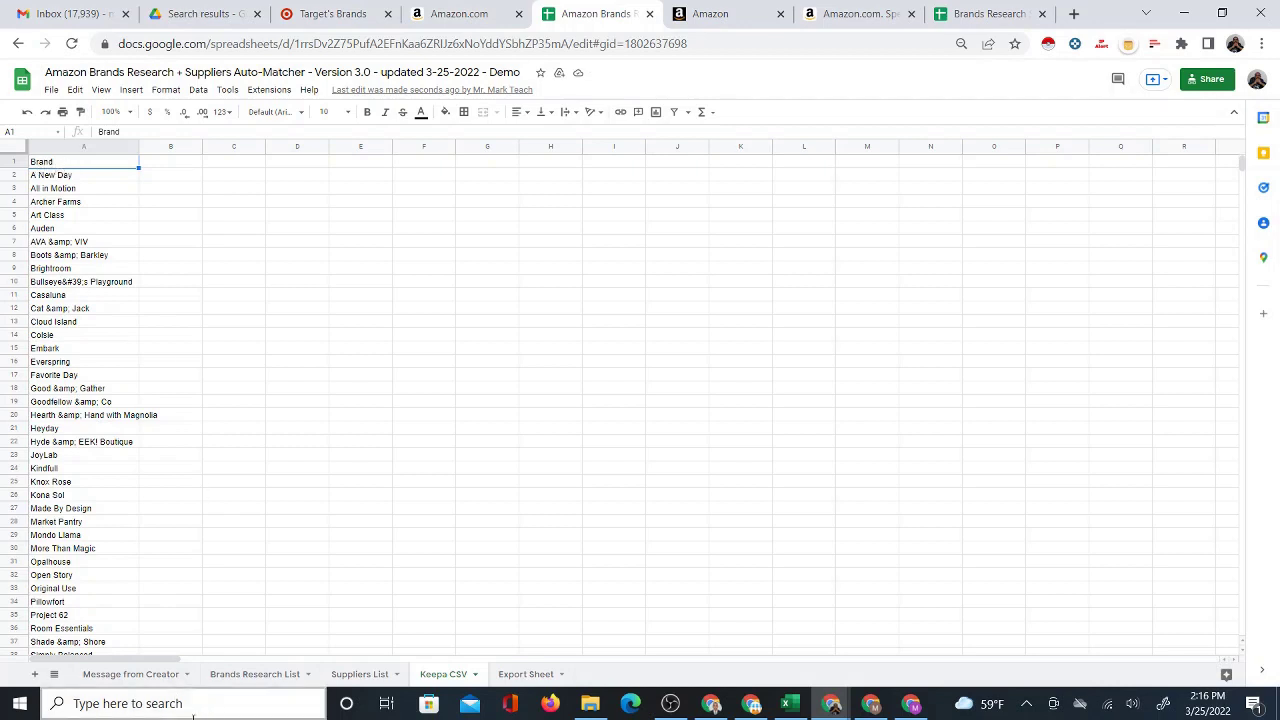
- On the Brands Research List, move the EXPORT DATA and CLEAR EXPORT shapes off the brand buttons to above the Amazon Catalog and Brand on Amazon columns
{"action": "left_click", "coordinate": [260, 676]}
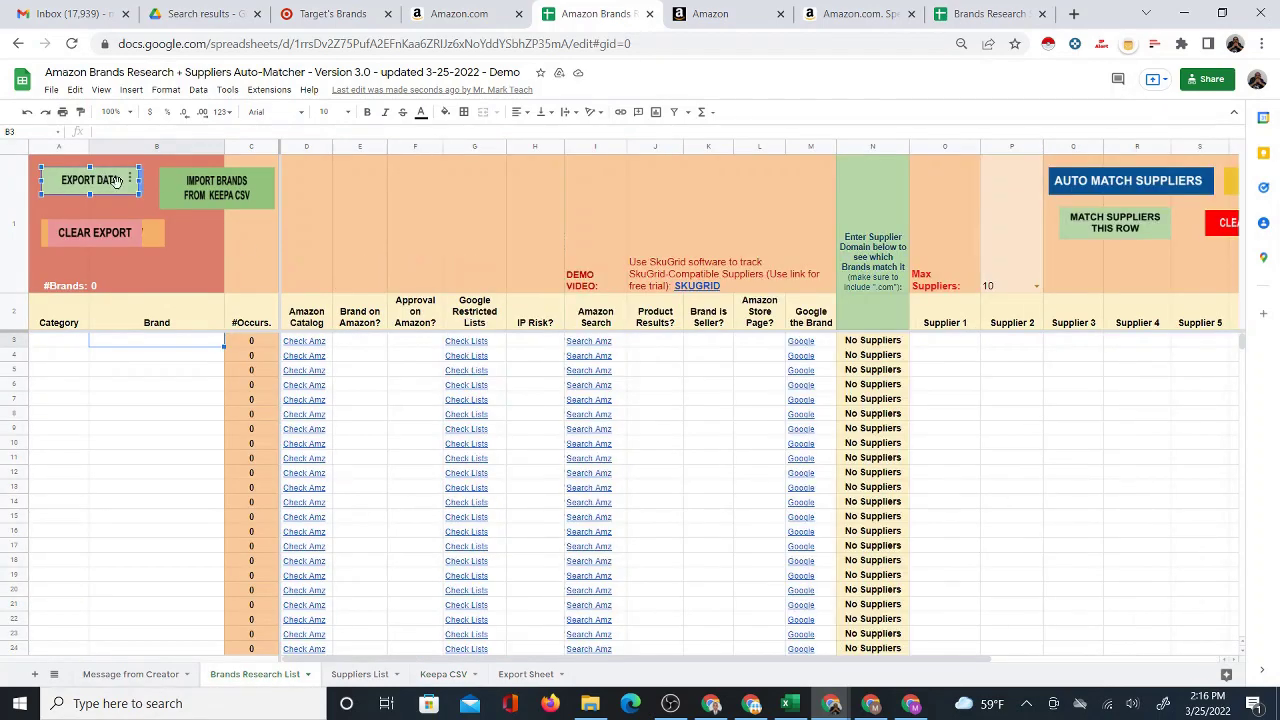
{"action": "mouse_move", "coordinate": [114, 182]}
{"action": "left_mouse_down"}
{"action": "mouse_move", "coordinate": [361, 205]}
{"action": "mouse_move", "coordinate": [421, 185]}
{"action": "left_mouse_up"}
{"action": "mouse_move", "coordinate": [128, 233]}
{"action": "left_mouse_down"}
{"action": "mouse_move", "coordinate": [327, 257]}
{"action": "mouse_move", "coordinate": [397, 232]}
{"action": "left_mouse_up"}
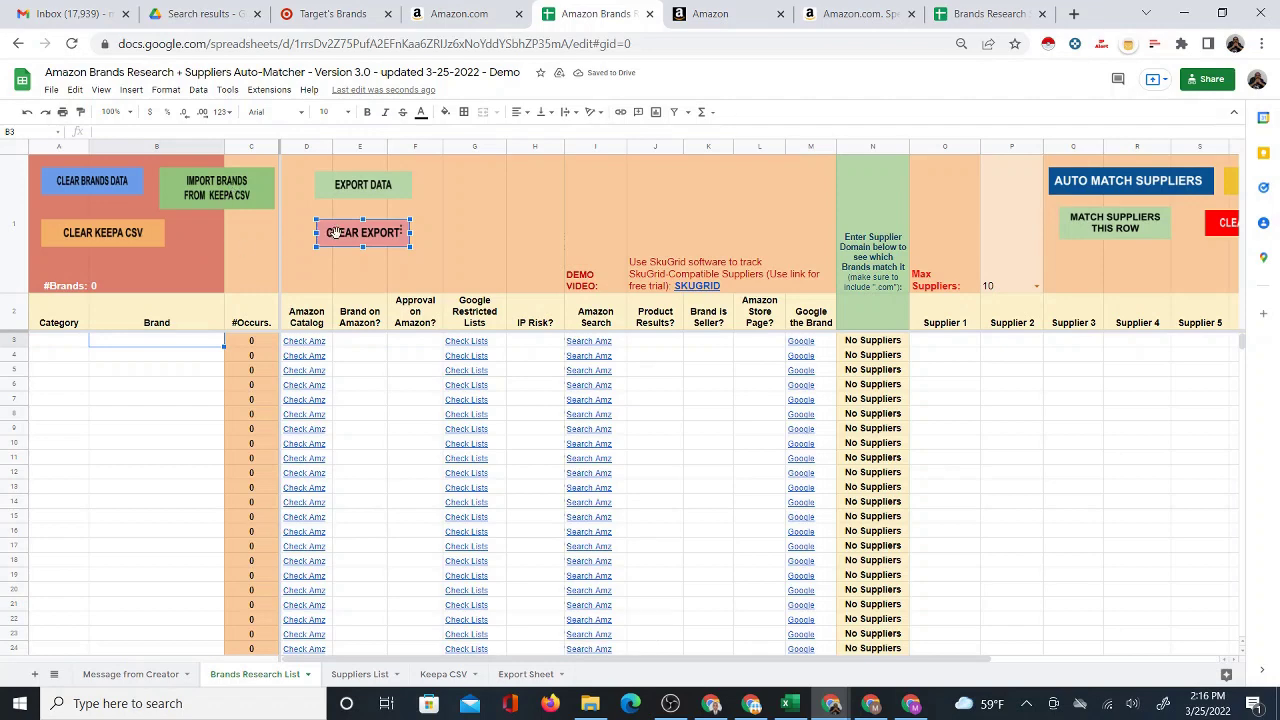
{"action": "left_click_drag", "start_coordinate": [357, 233], "coordinate": [357, 230]}
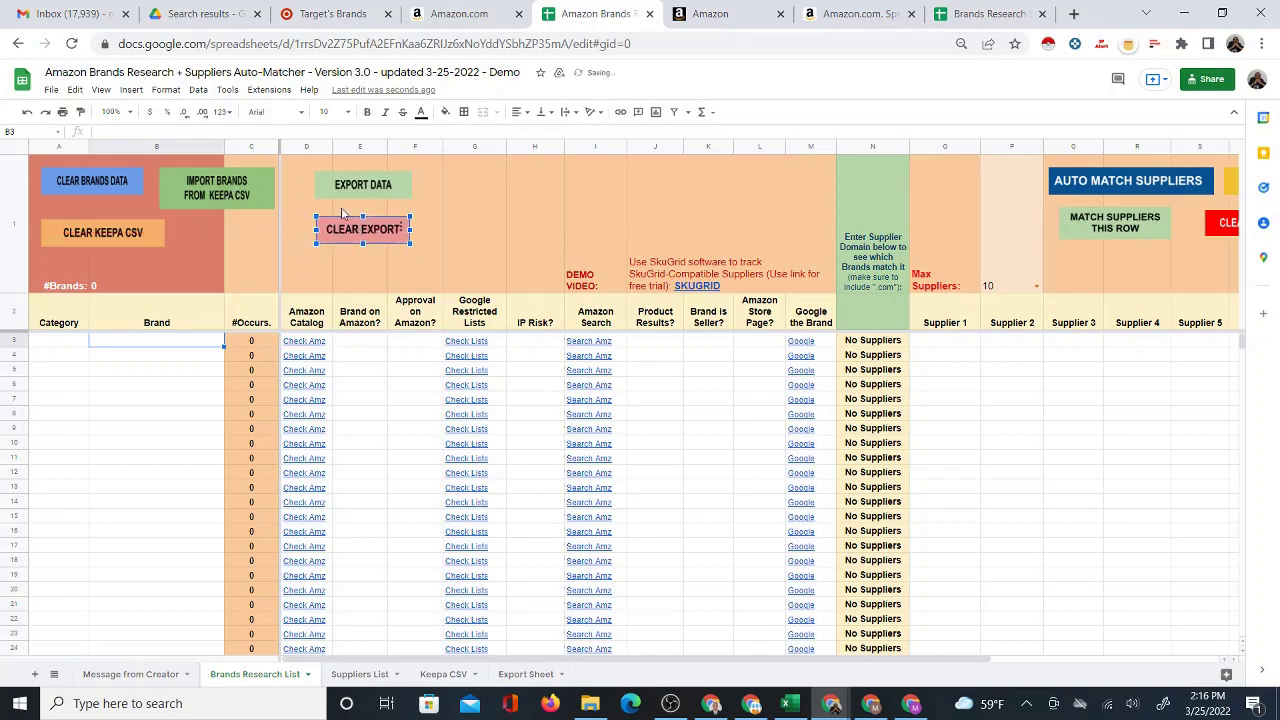
{"action": "left_click", "coordinate": [153, 347]}
- Check the brands in the Keepa CSV sheet and import them into the Brands Research List
{"action": "left_click", "coordinate": [438, 674]}
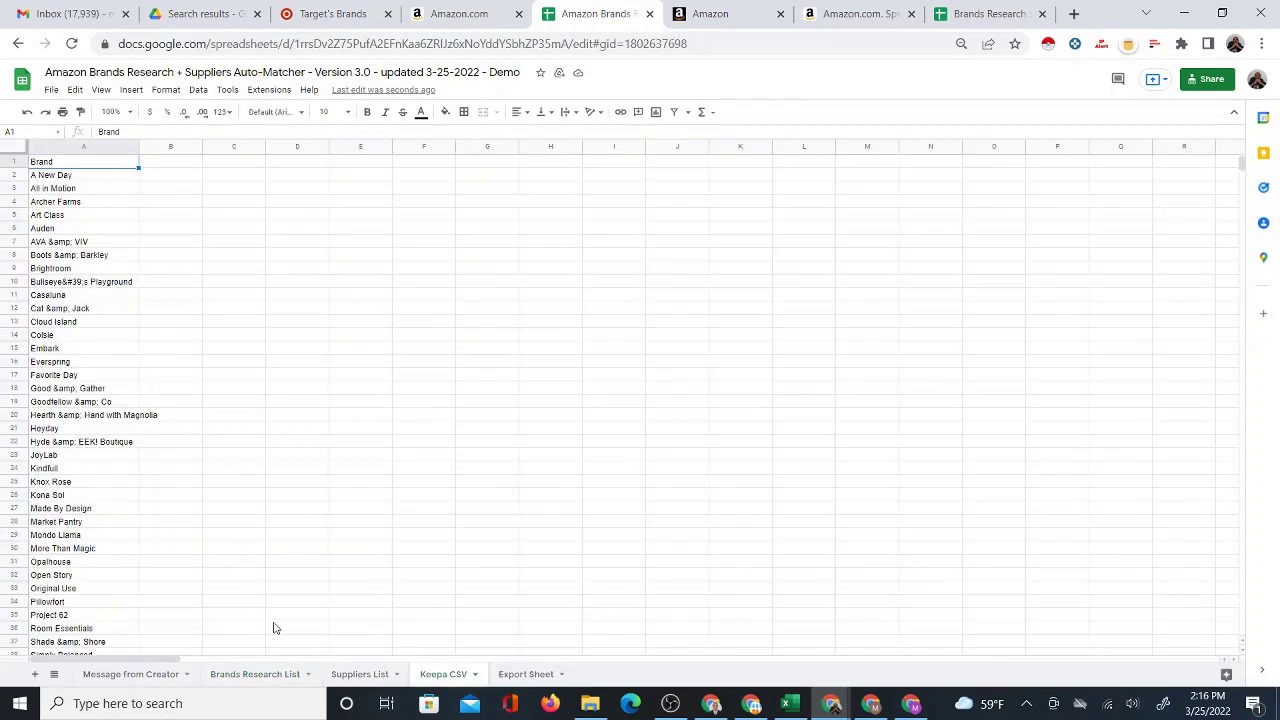
{"action": "left_click", "coordinate": [272, 674]}
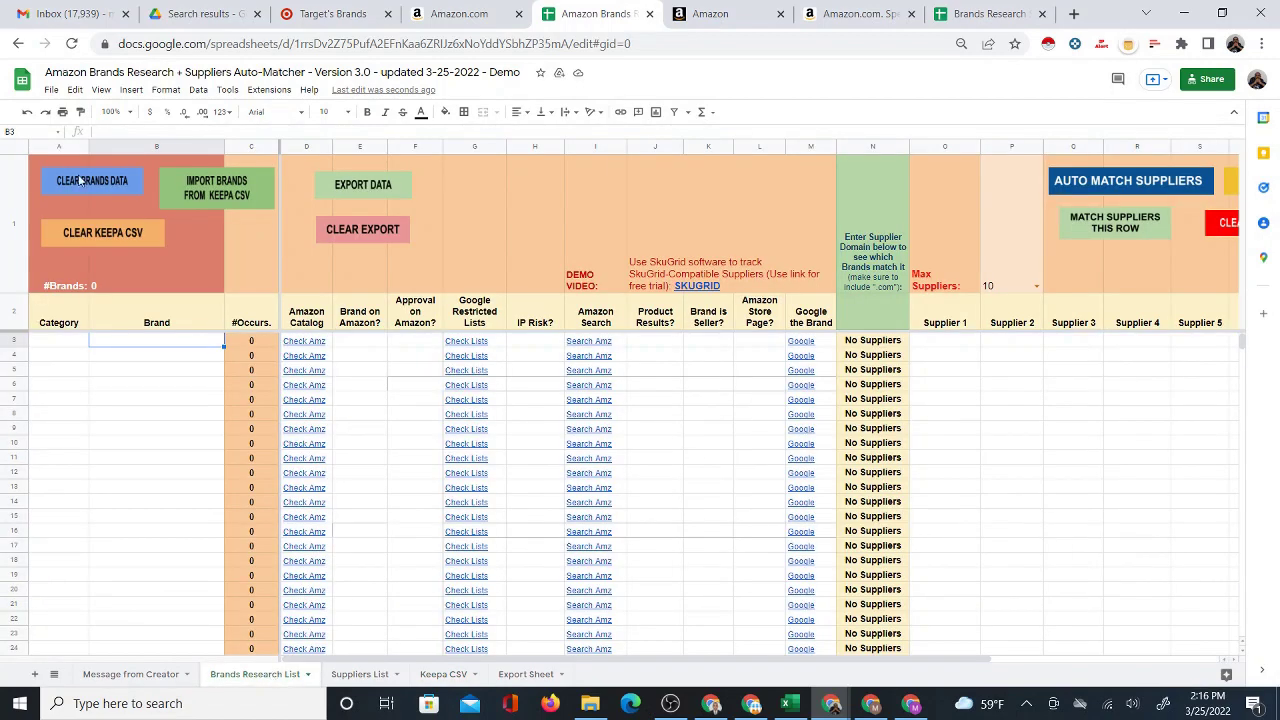
{"action": "left_click", "coordinate": [215, 195]}
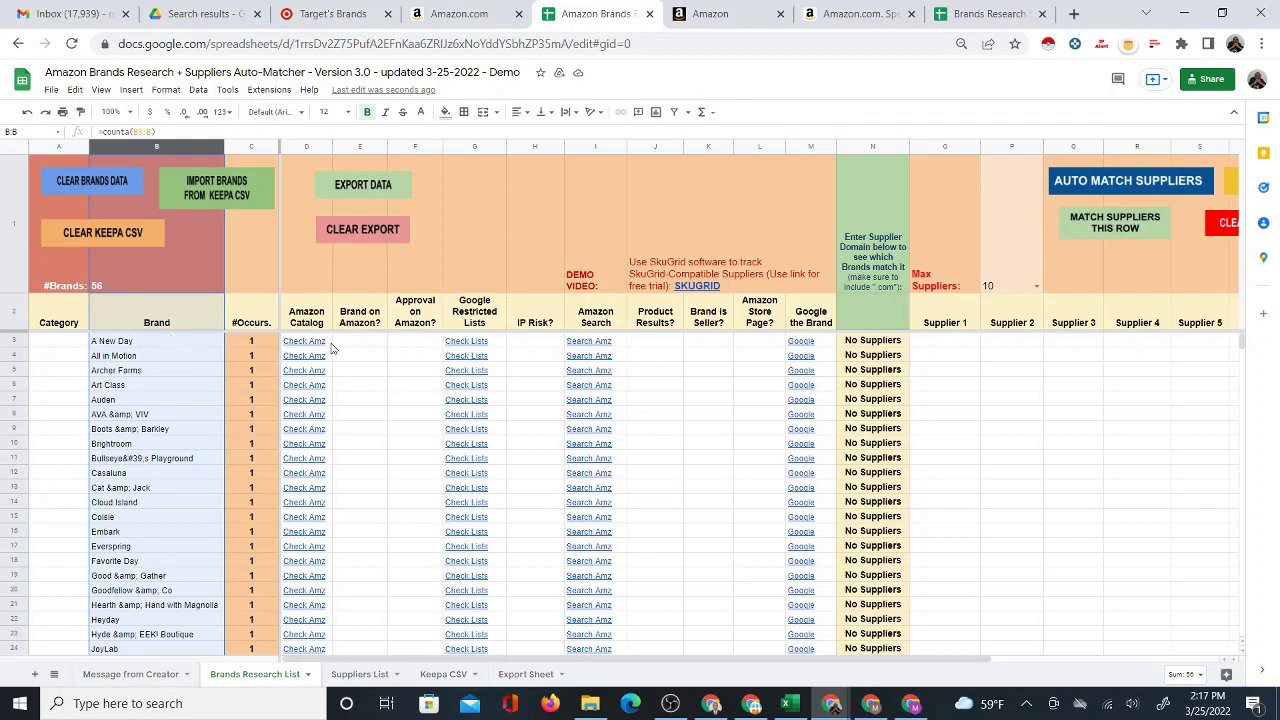
- Examine the supplier columns in the A New Day row, from Supplier 1 through Supplier 10 and back
{"action": "left_click", "coordinate": [943, 346]}
{"action": "key", "text": "Right"}
{"action": "key", "text": "Right"}
{"action": "key", "text": "Right"}
{"action": "key", "text": "Right"}
{"action": "key", "text": "Right"}
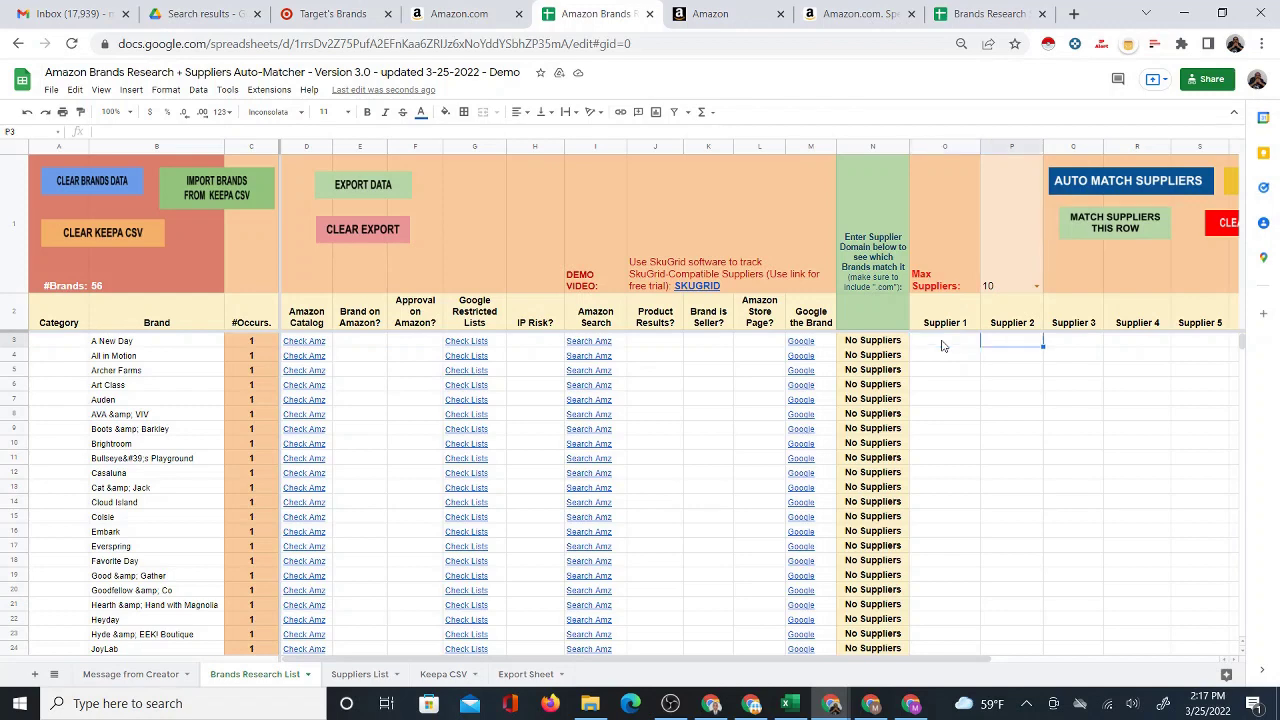
{"action": "key", "text": "Right"}
{"action": "key", "text": "Right"}
{"action": "key", "text": "Right"}
{"action": "key", "text": "Right"}
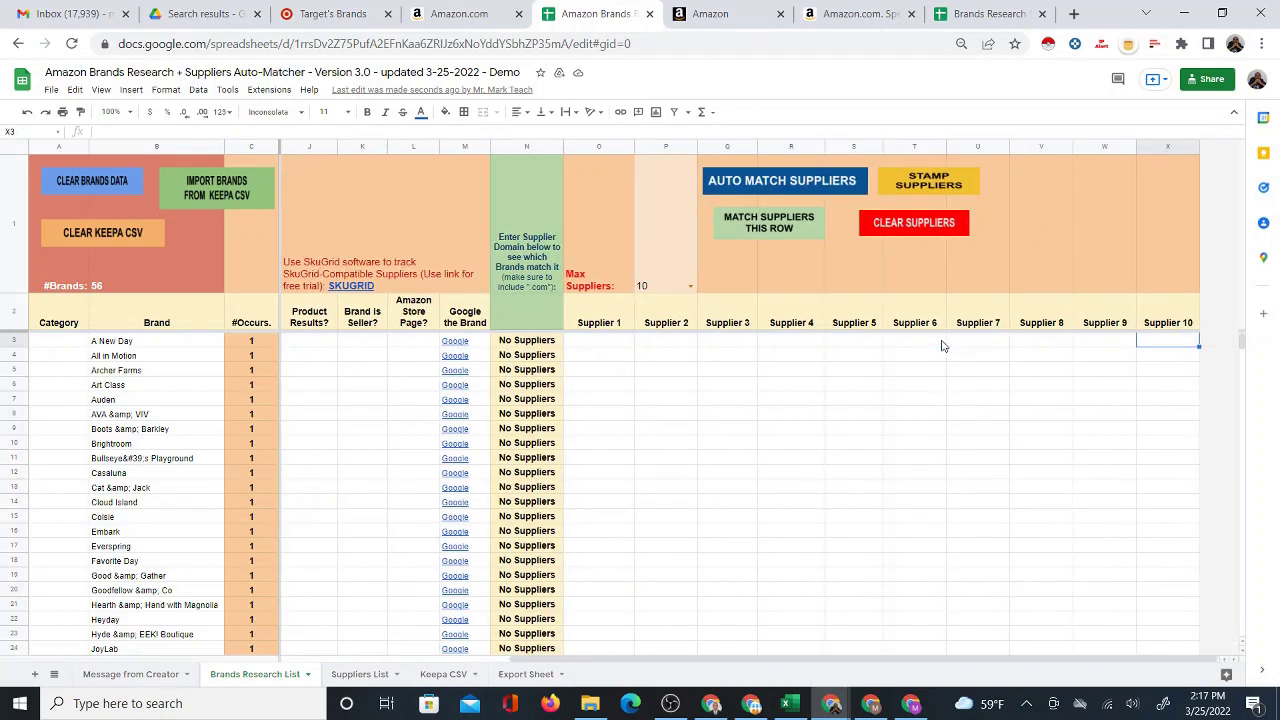
{"action": "key", "text": "Left"}
{"action": "key", "text": "Left"}
{"action": "key", "text": "Left"}
{"action": "key", "text": "Left"}
{"action": "key", "text": "Left"}
{"action": "key", "text": "Left"}
{"action": "key", "text": "Left"}
{"action": "key", "text": "Left"}
{"action": "key", "text": "Left"}
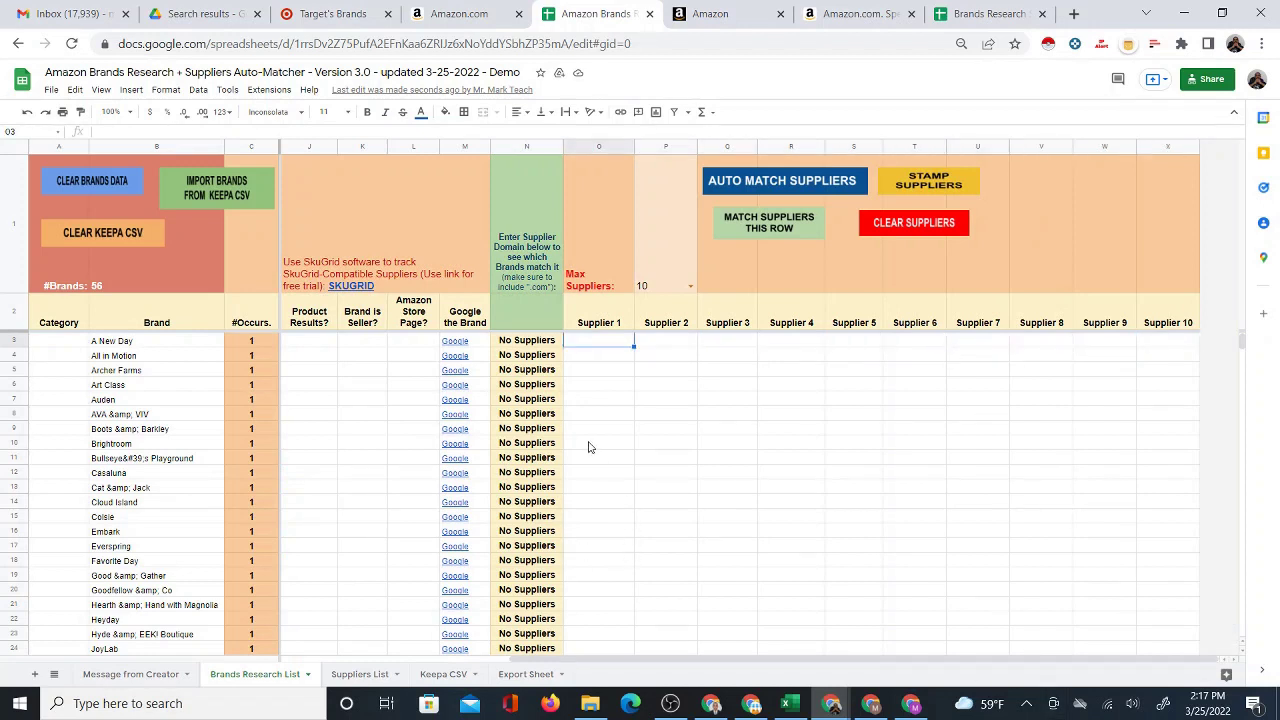
- Delete the amazon.com entry at the end of the Suppliers List and highlight the empty supplier cells from there down
{"action": "left_click", "coordinate": [360, 677]}
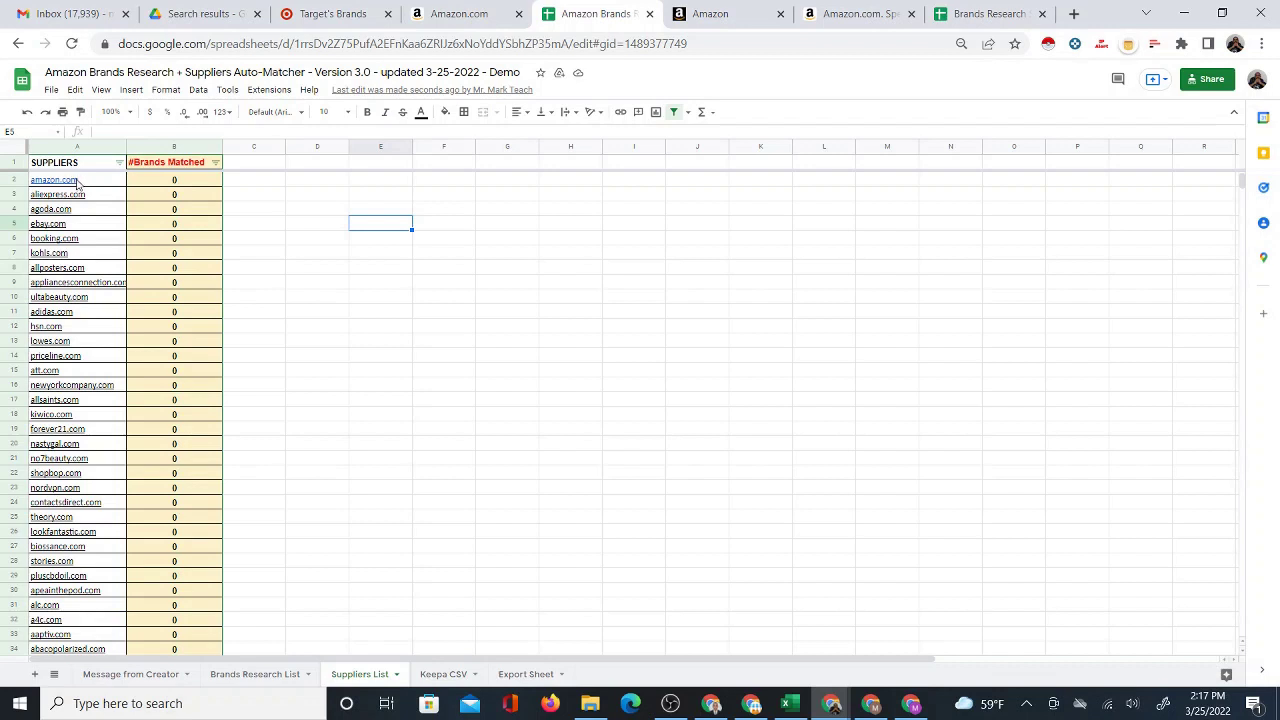
{"action": "mouse_move", "coordinate": [79, 183]}
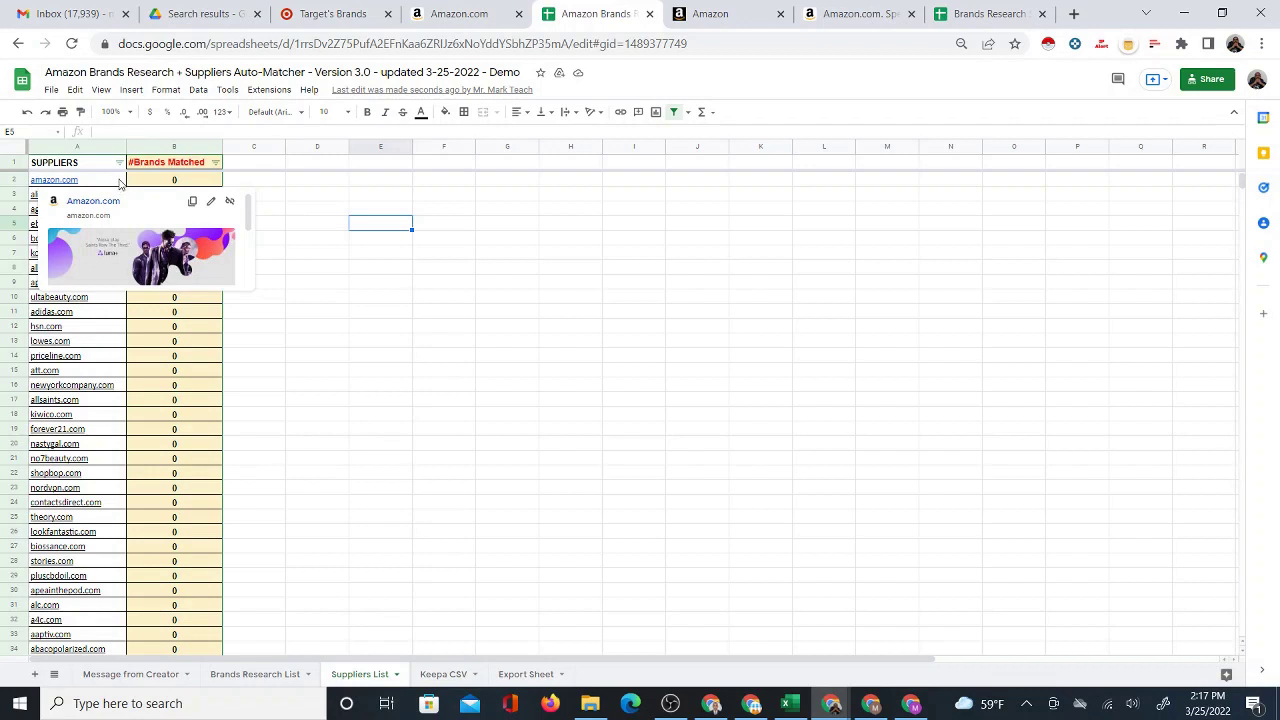
{"action": "left_click", "coordinate": [119, 183]}
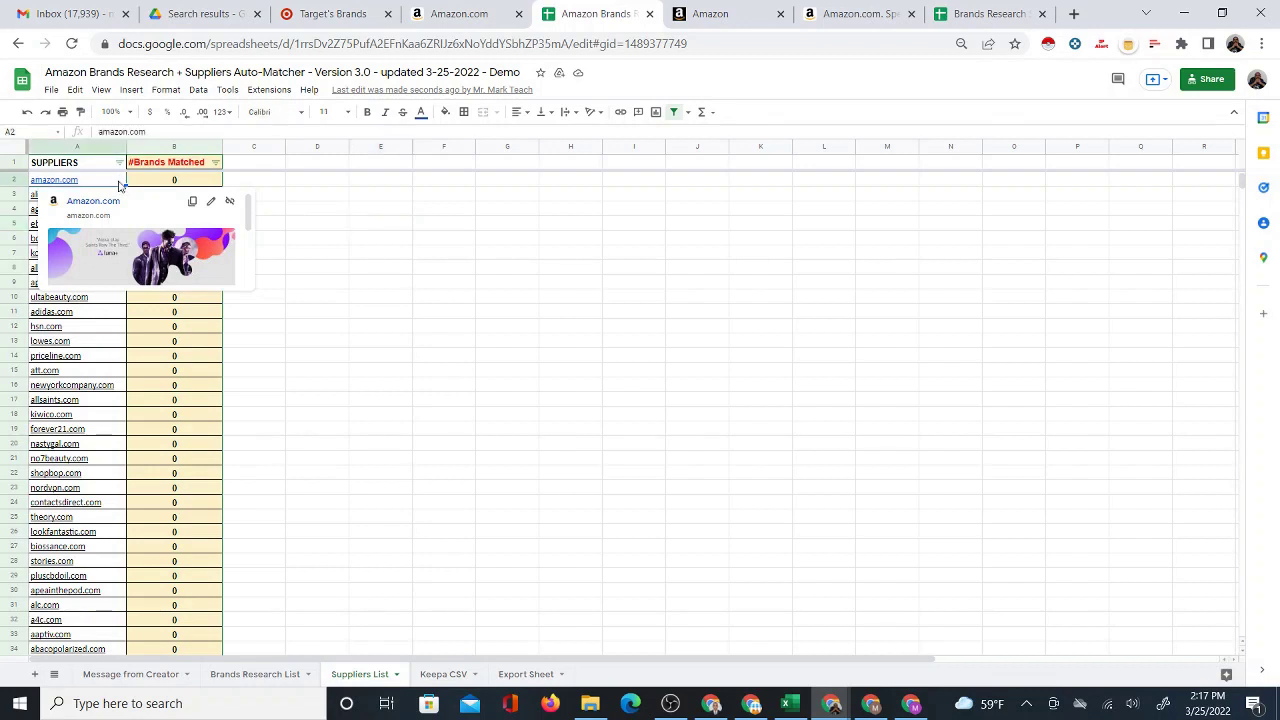
{"action": "key", "text": "ctrl+Down"}
{"action": "scroll", "coordinate": [76, 500], "scroll_direction": "down", "scroll_amount": 2}
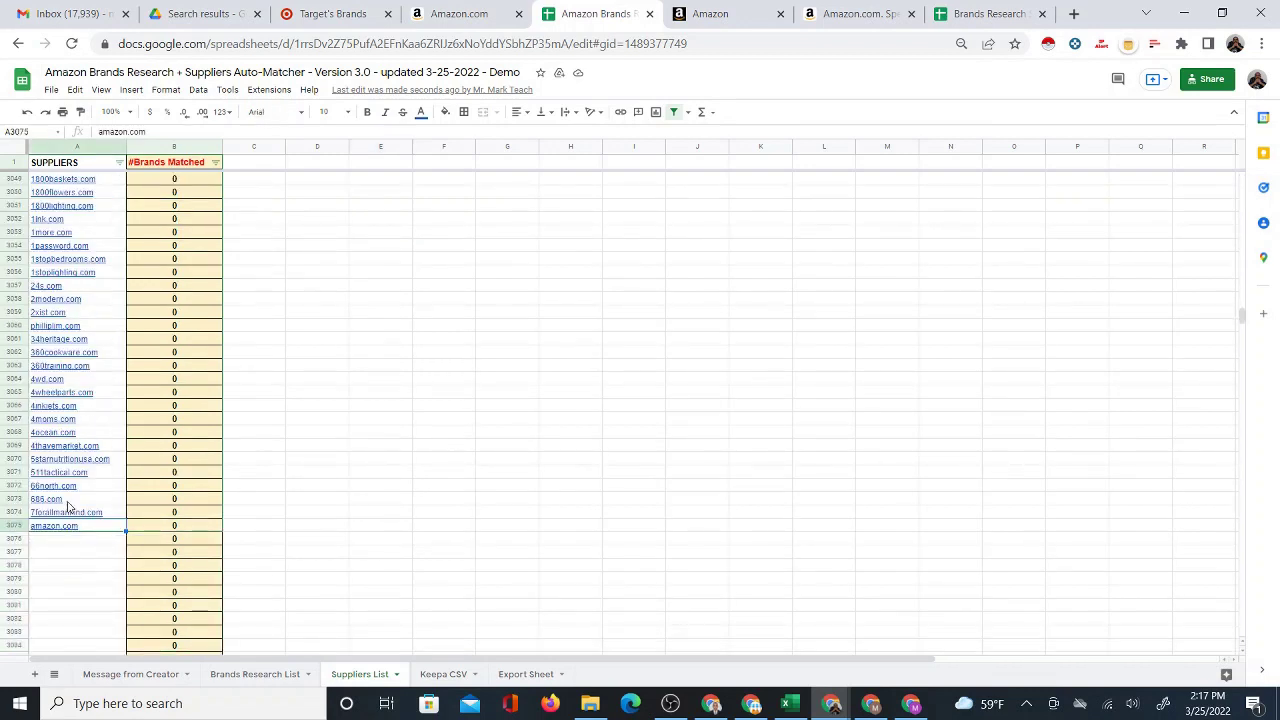
{"action": "key", "text": "Delete"}
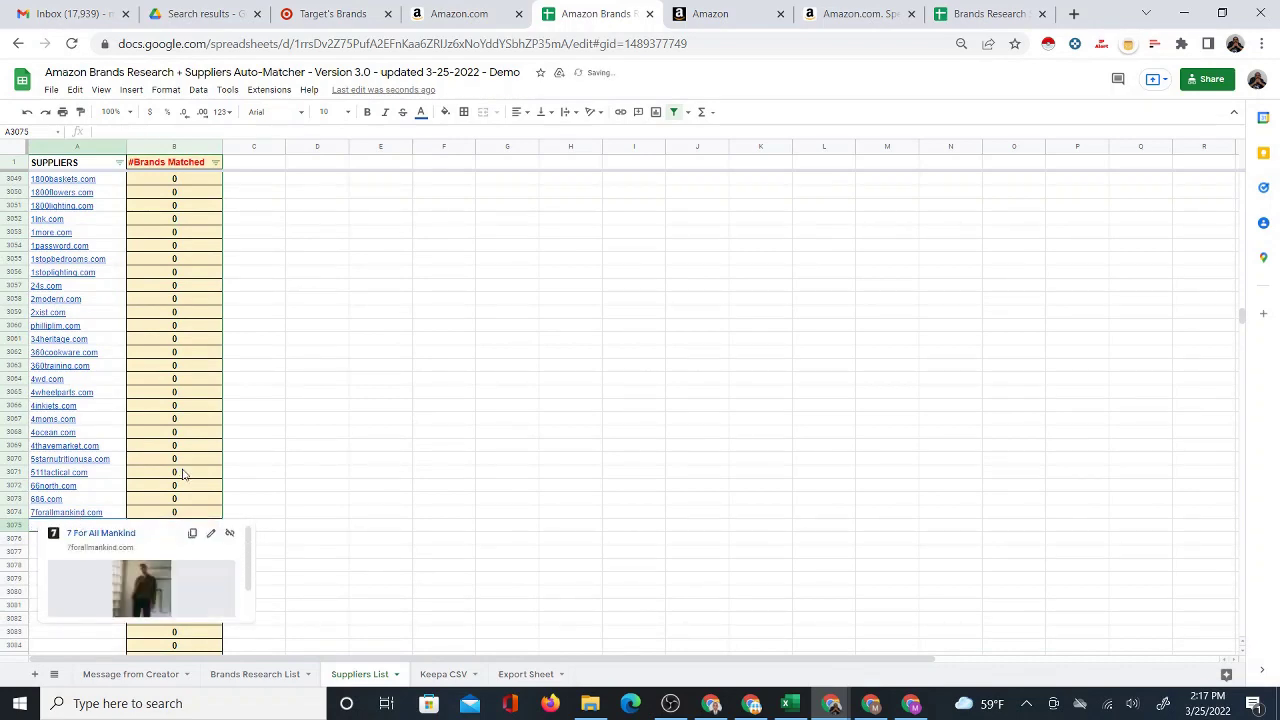
{"action": "left_click", "coordinate": [367, 464]}
{"action": "left_click_drag", "start_coordinate": [60, 528], "coordinate": [71, 622]}
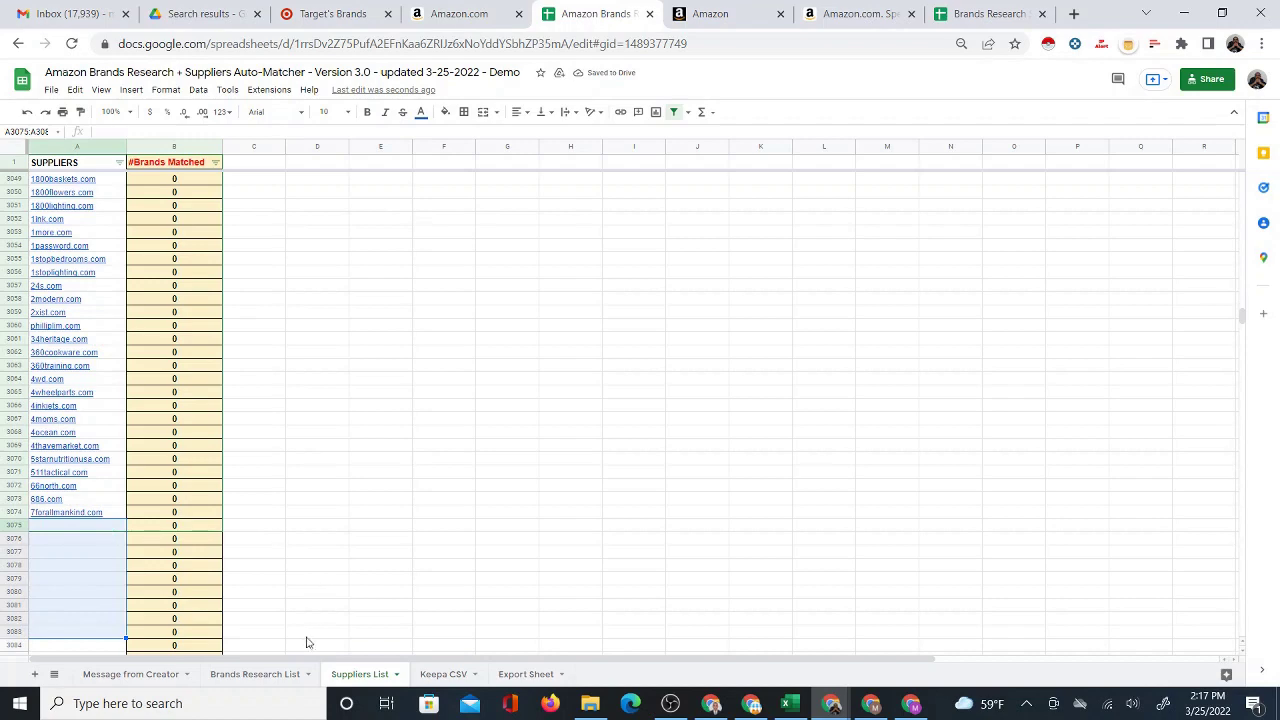
- Run Auto Match Suppliers on the Brands Research List and review the suppliers filled in for each brand
{"action": "left_click", "coordinate": [262, 675]}
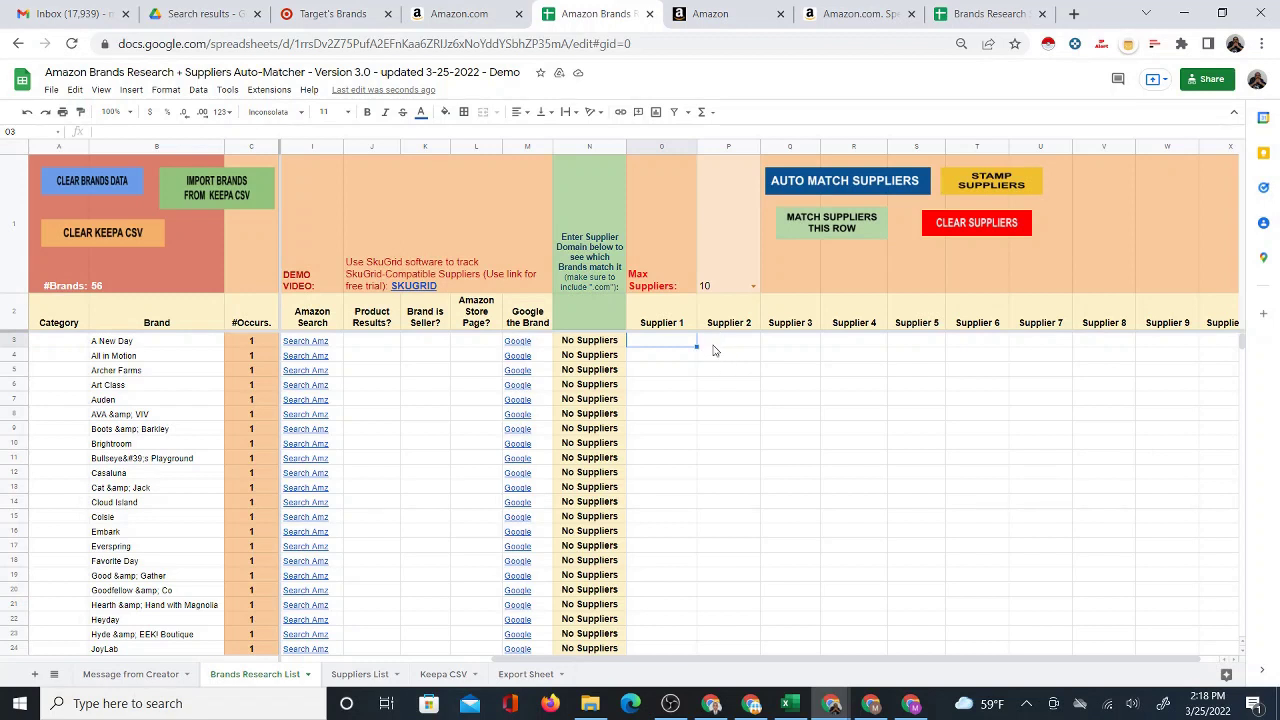
{"action": "left_click", "coordinate": [806, 184]}
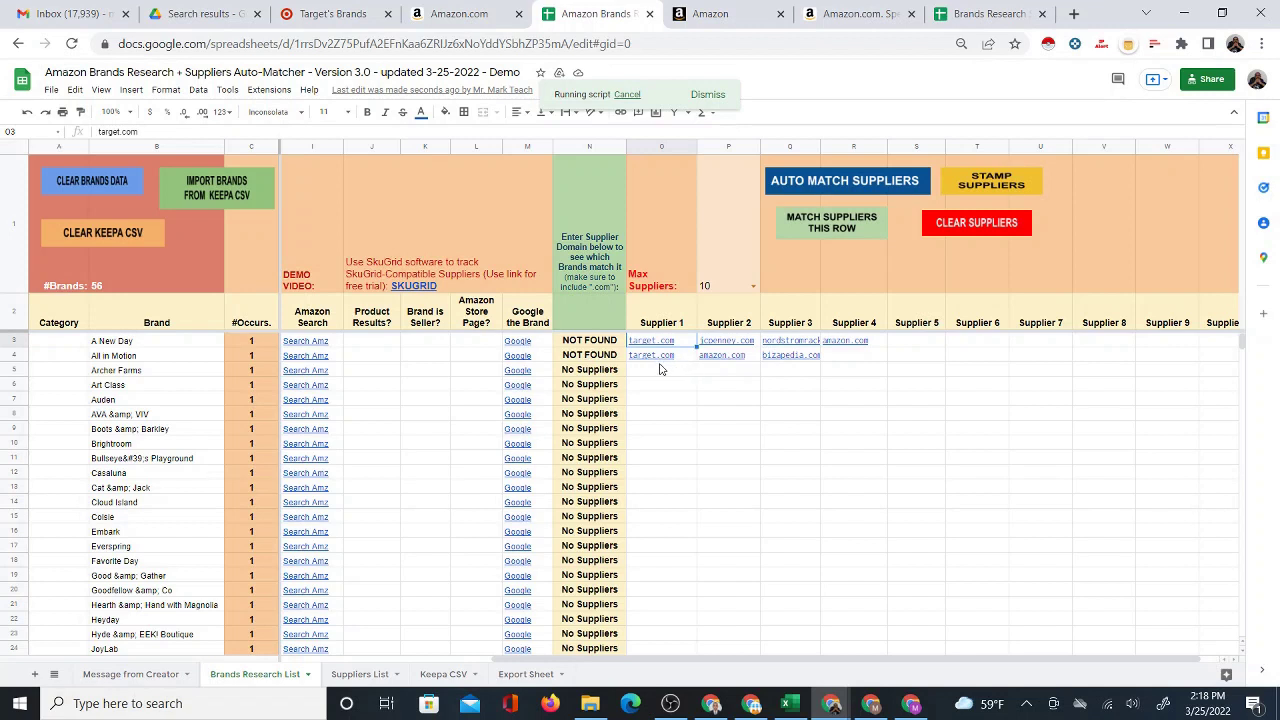
{"action": "mouse_move", "coordinate": [774, 366]}
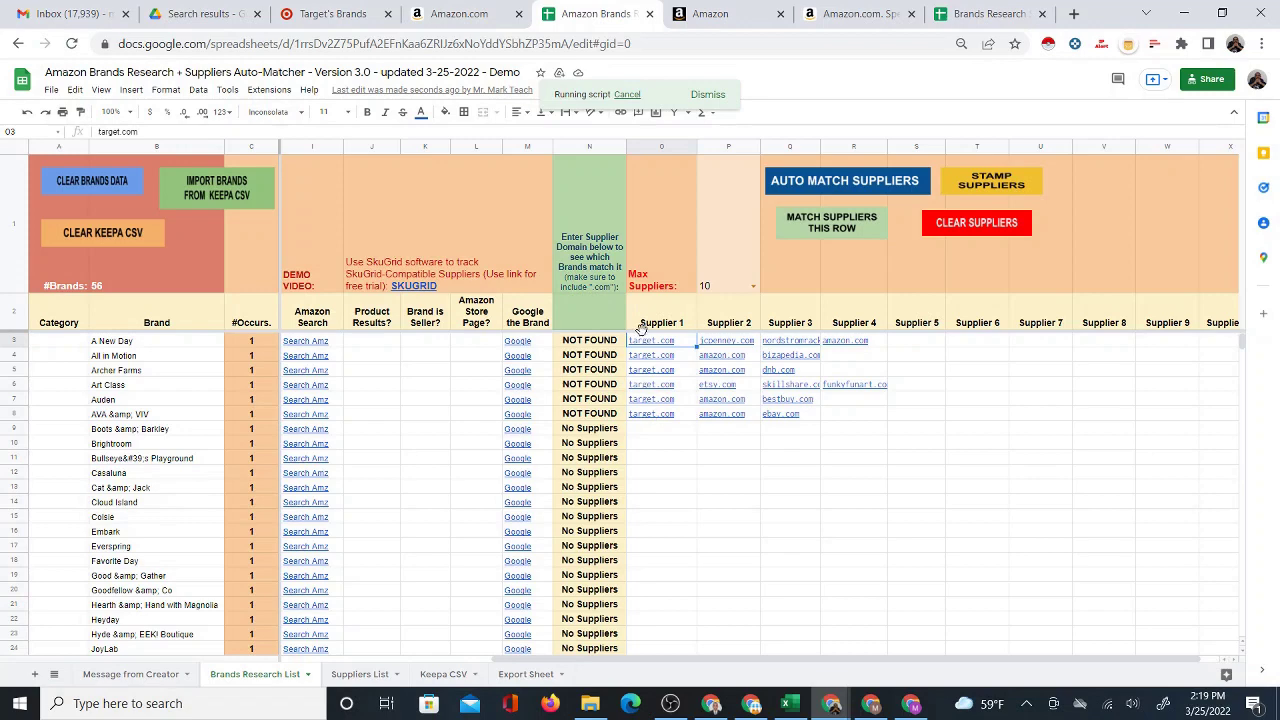
{"action": "mouse_move", "coordinate": [645, 340]}
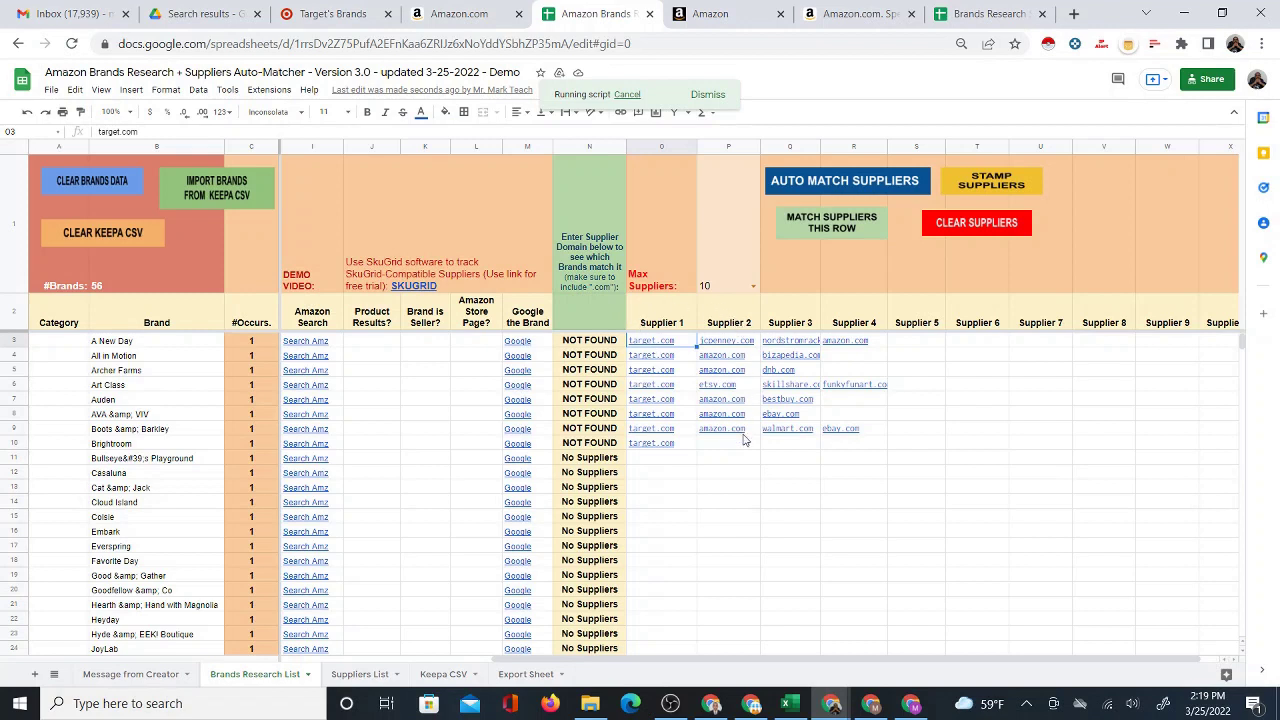
- Review the suppliers matched so far in the Supplier 1 and Supplier 2 columns while the auto-match runs
{"action": "mouse_move", "coordinate": [743, 440]}
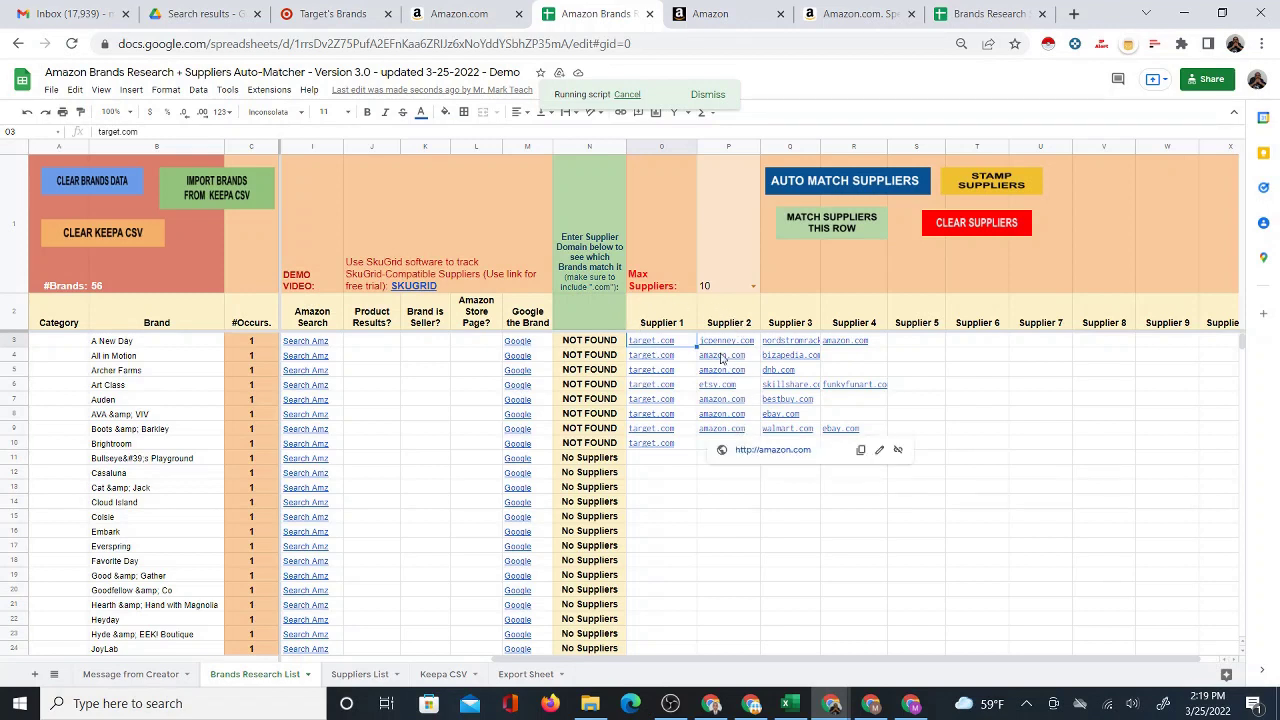
{"action": "mouse_move", "coordinate": [730, 345]}
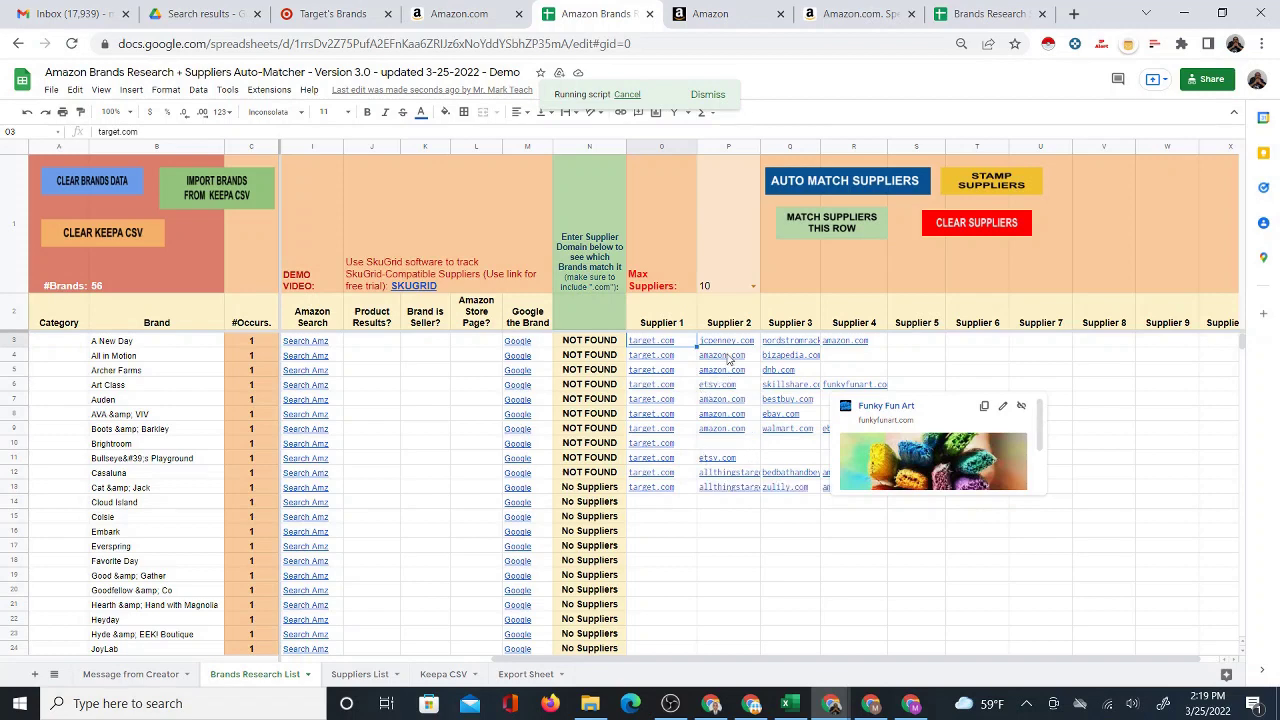
{"action": "mouse_move", "coordinate": [731, 414]}
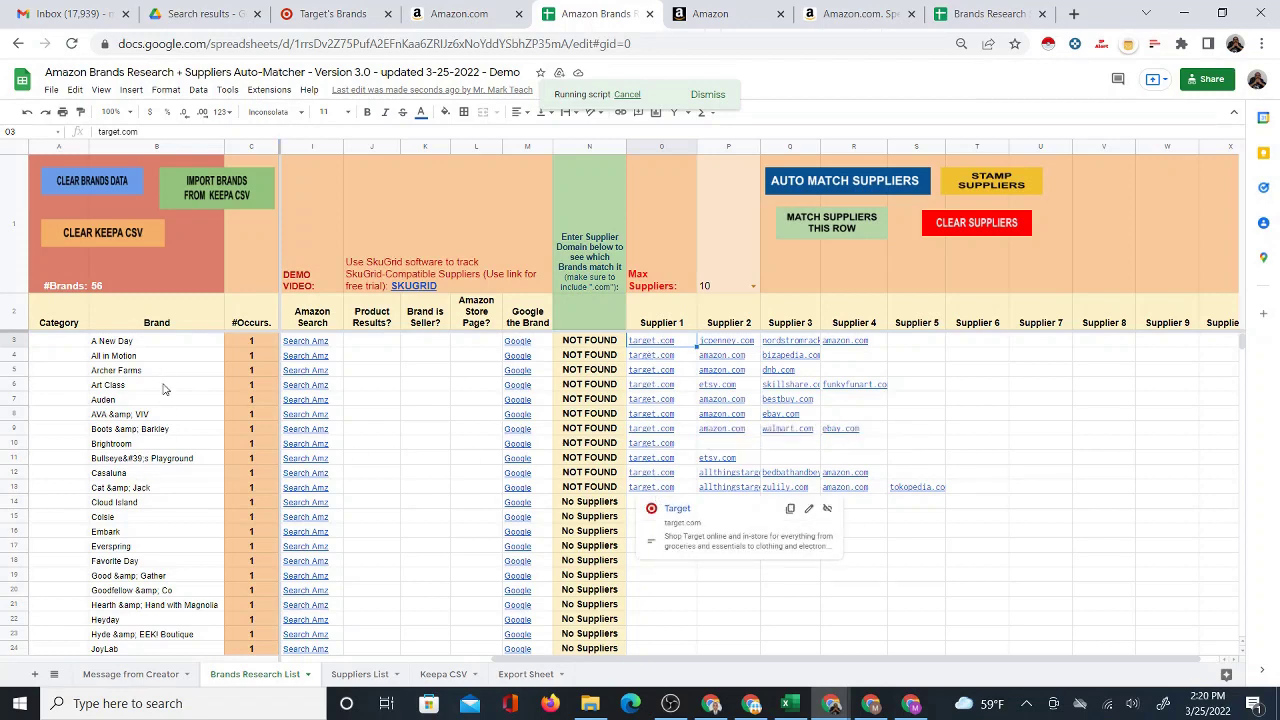
{"action": "mouse_move", "coordinate": [731, 368]}
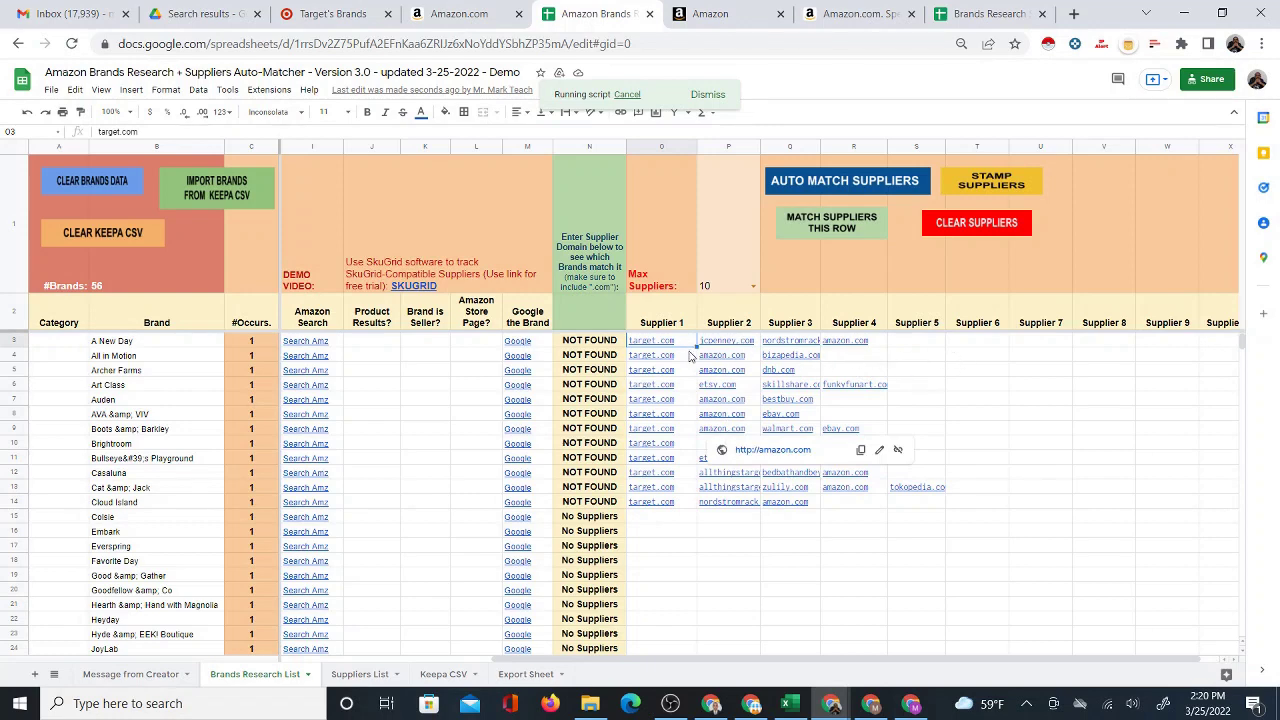
- Google the A New Day brand from its row and compare the retailers in the results with its matched suppliers
{"action": "left_click", "coordinate": [165, 345]}
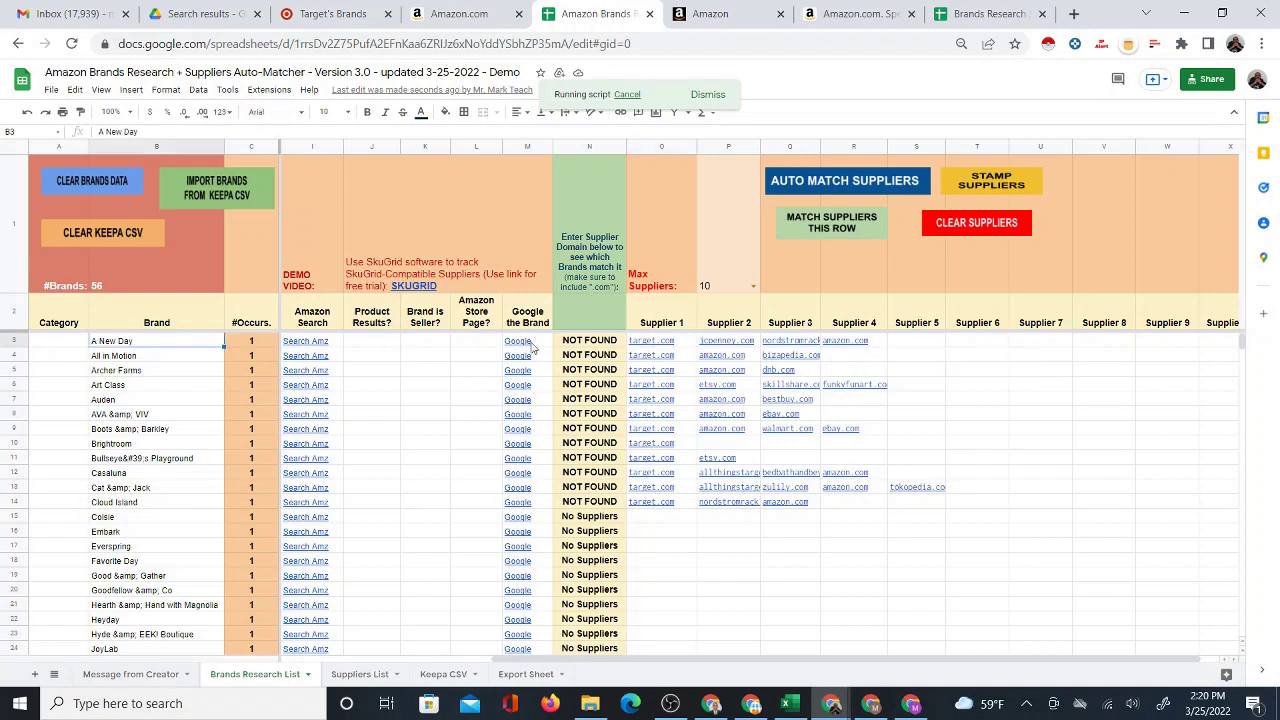
{"action": "mouse_move", "coordinate": [533, 350]}
{"action": "left_click", "coordinate": [558, 369]}
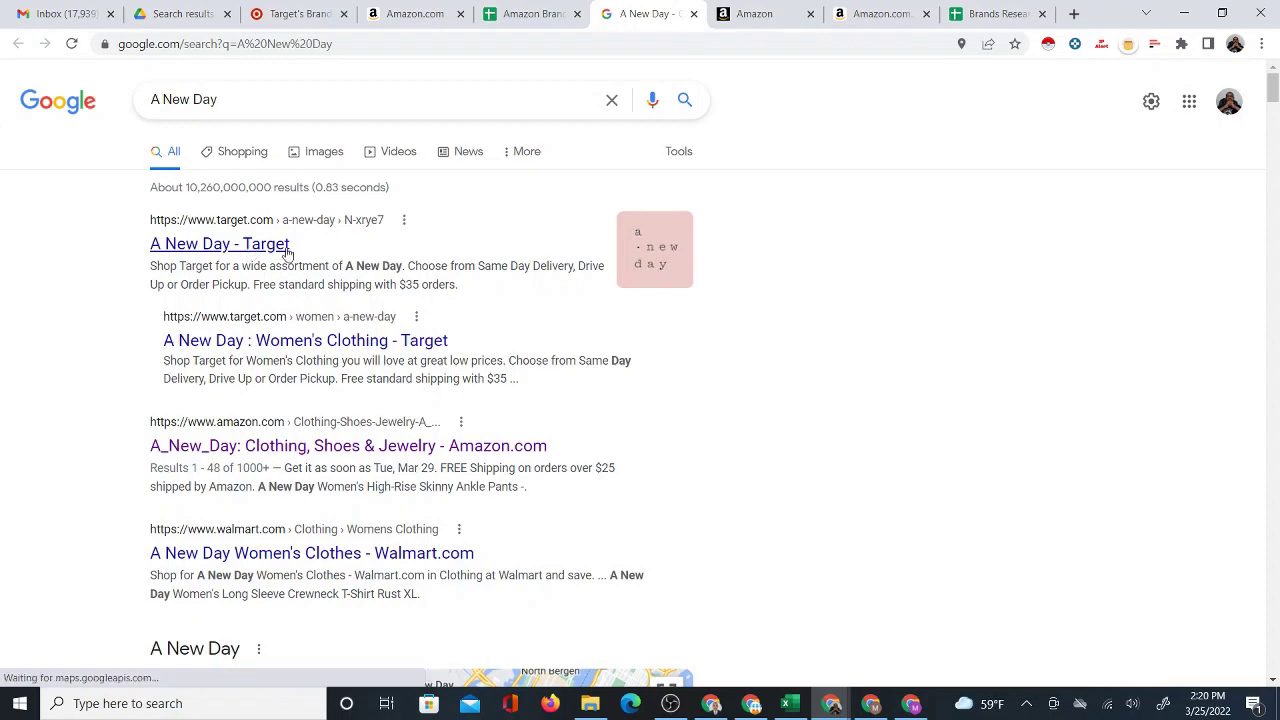
{"action": "scroll", "coordinate": [285, 251], "scroll_direction": "down", "scroll_amount": 3}
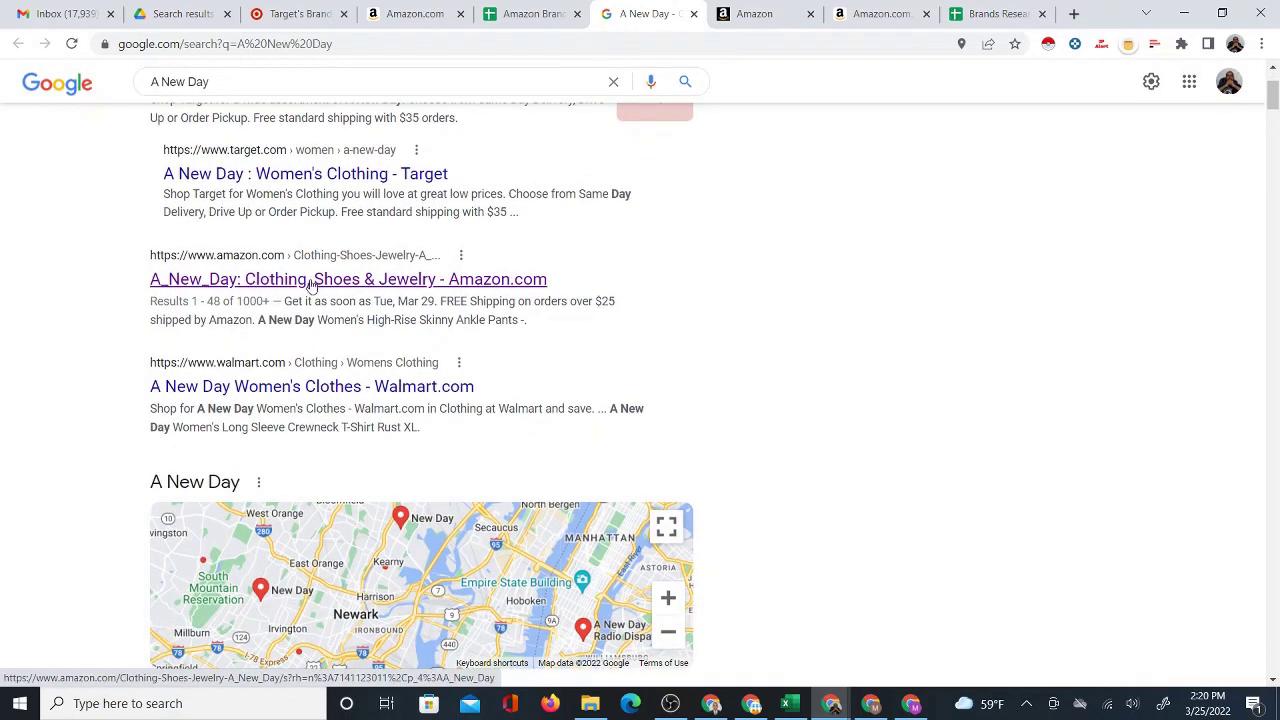
{"action": "left_click", "coordinate": [519, 17]}
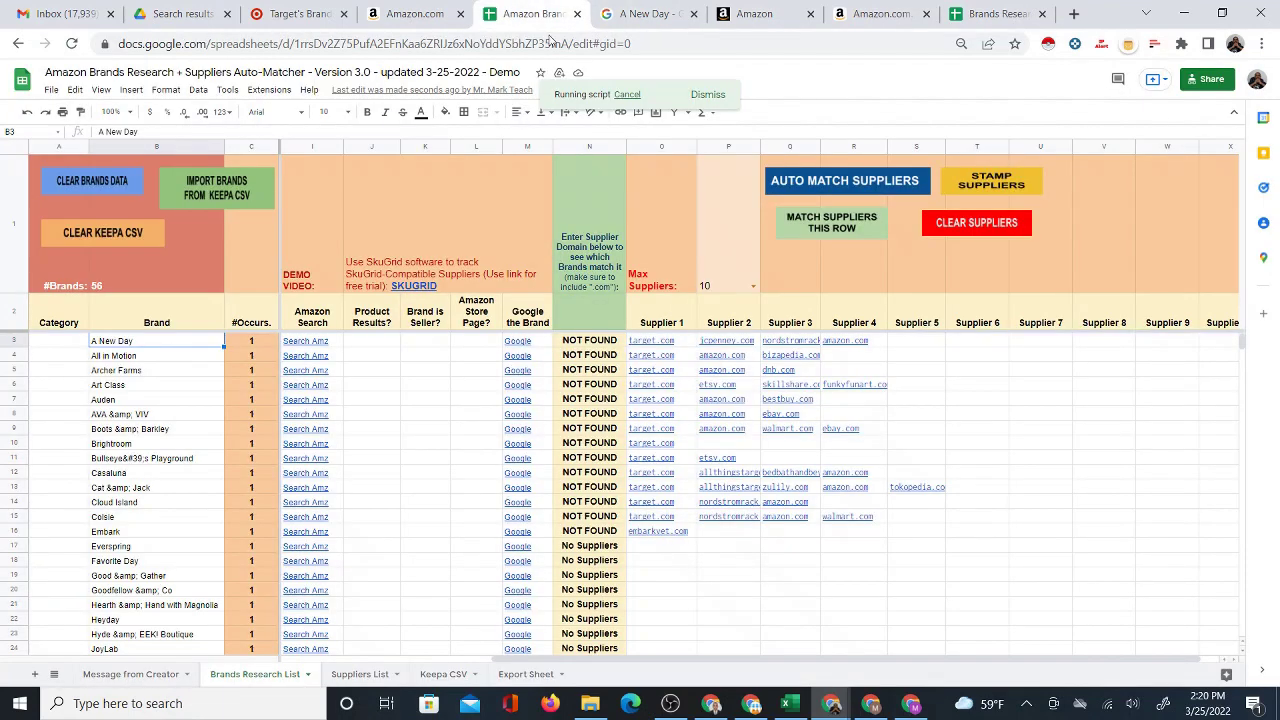
{"action": "mouse_move", "coordinate": [668, 344]}
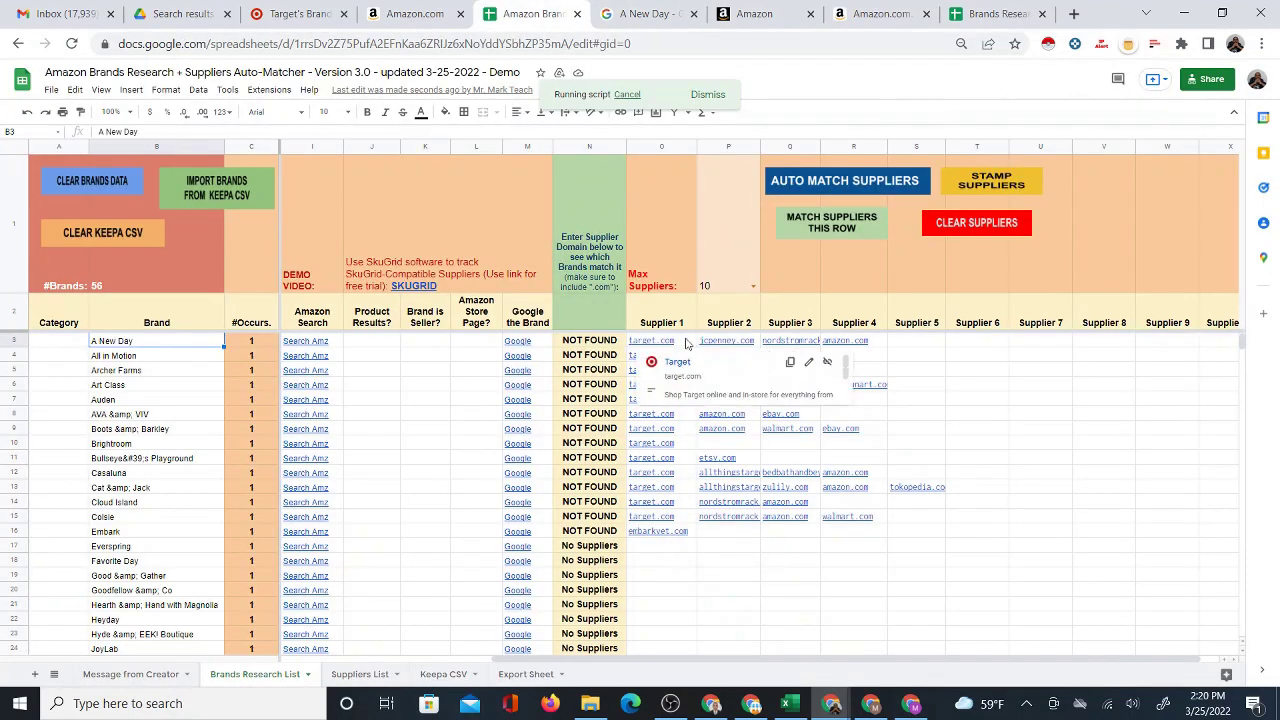
{"action": "mouse_move", "coordinate": [869, 346]}
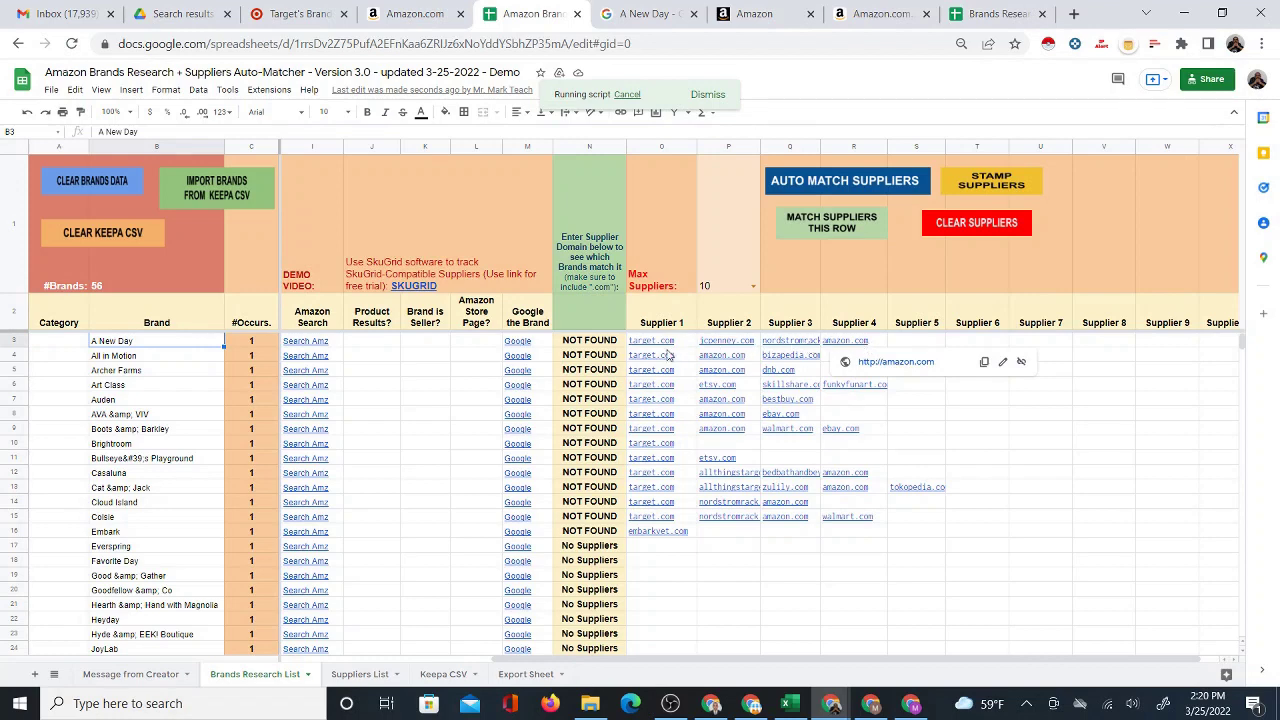
- Google the All in Motion brand from its row and check which retailers appear in the results
{"action": "mouse_move", "coordinate": [513, 368]}
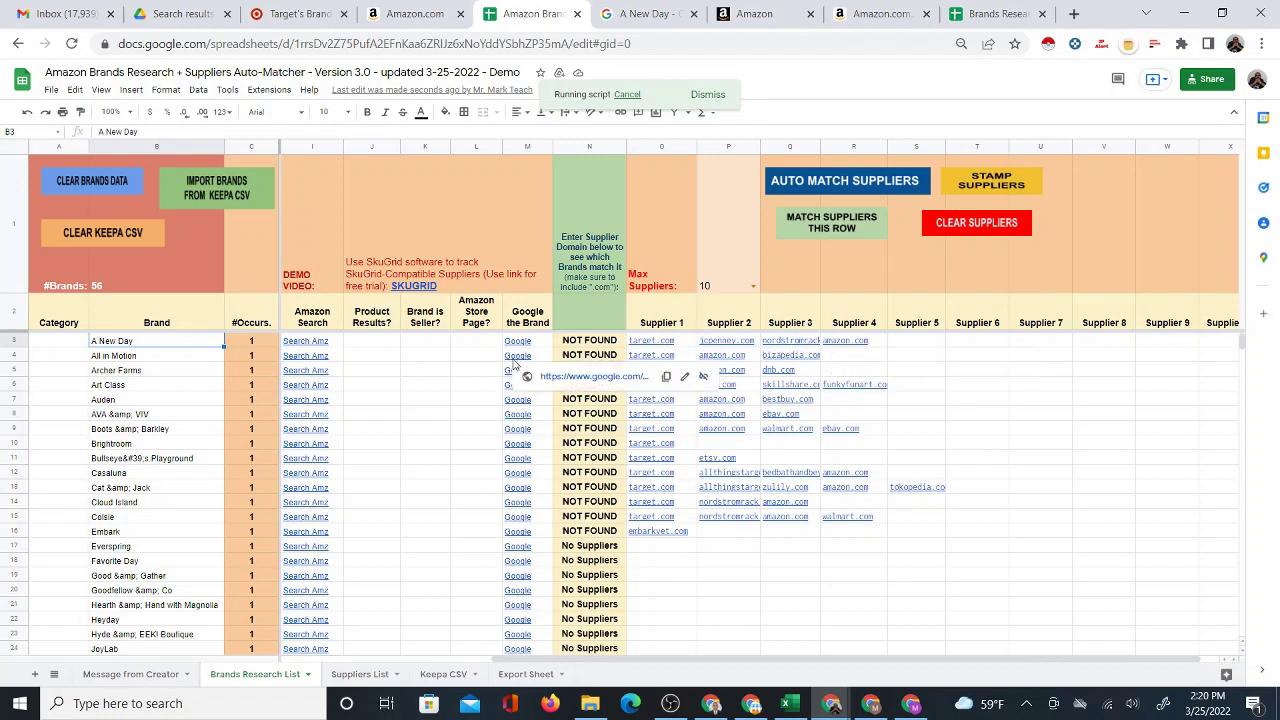
{"action": "left_click", "coordinate": [565, 378]}
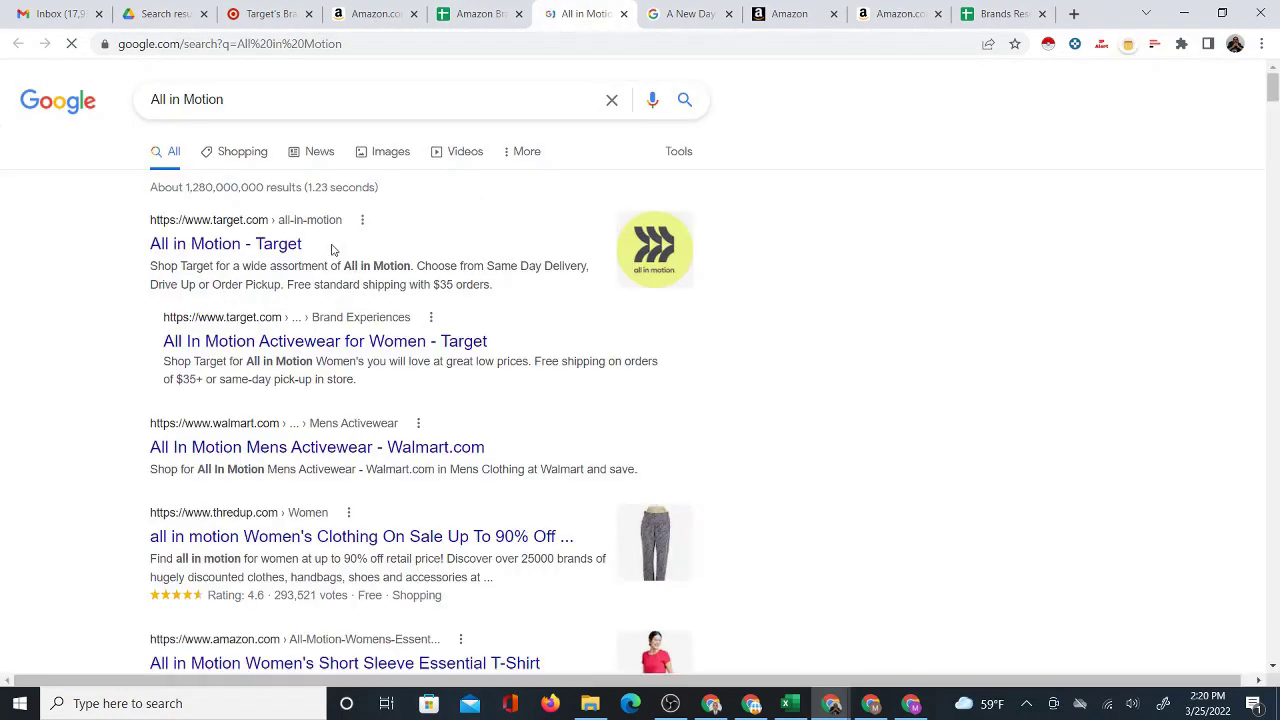
{"action": "scroll", "coordinate": [374, 264], "scroll_direction": "down", "scroll_amount": 1}
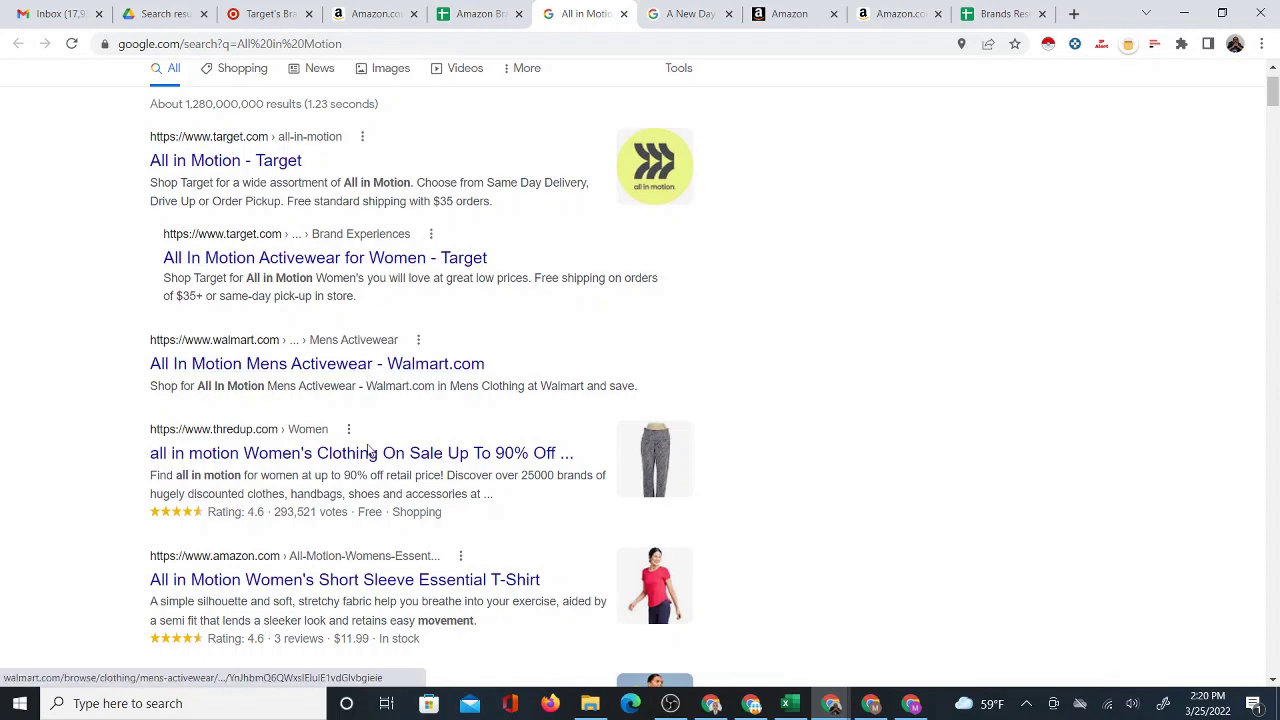
{"action": "scroll", "coordinate": [436, 570], "scroll_direction": "down", "scroll_amount": 1}
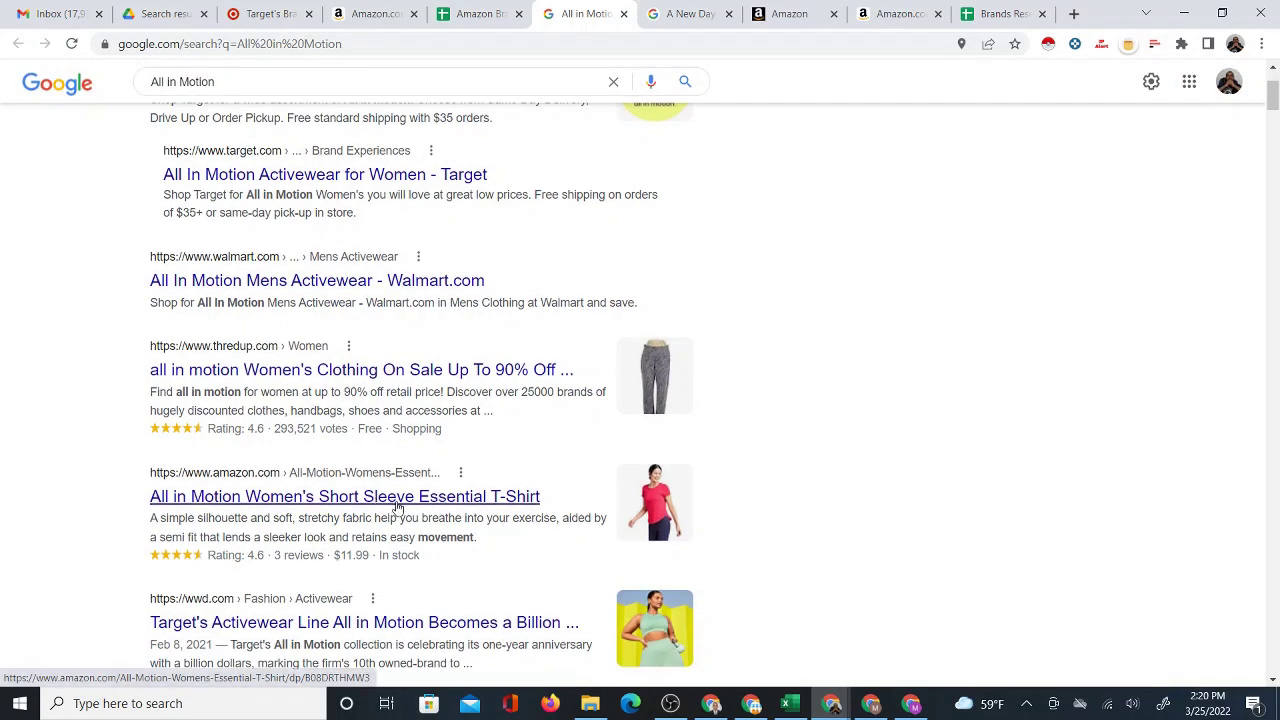
- From the Amazon T-shirt result, browse All in Motion's products on the brand page and return to the brands sheet
{"action": "left_click", "coordinate": [400, 500]}
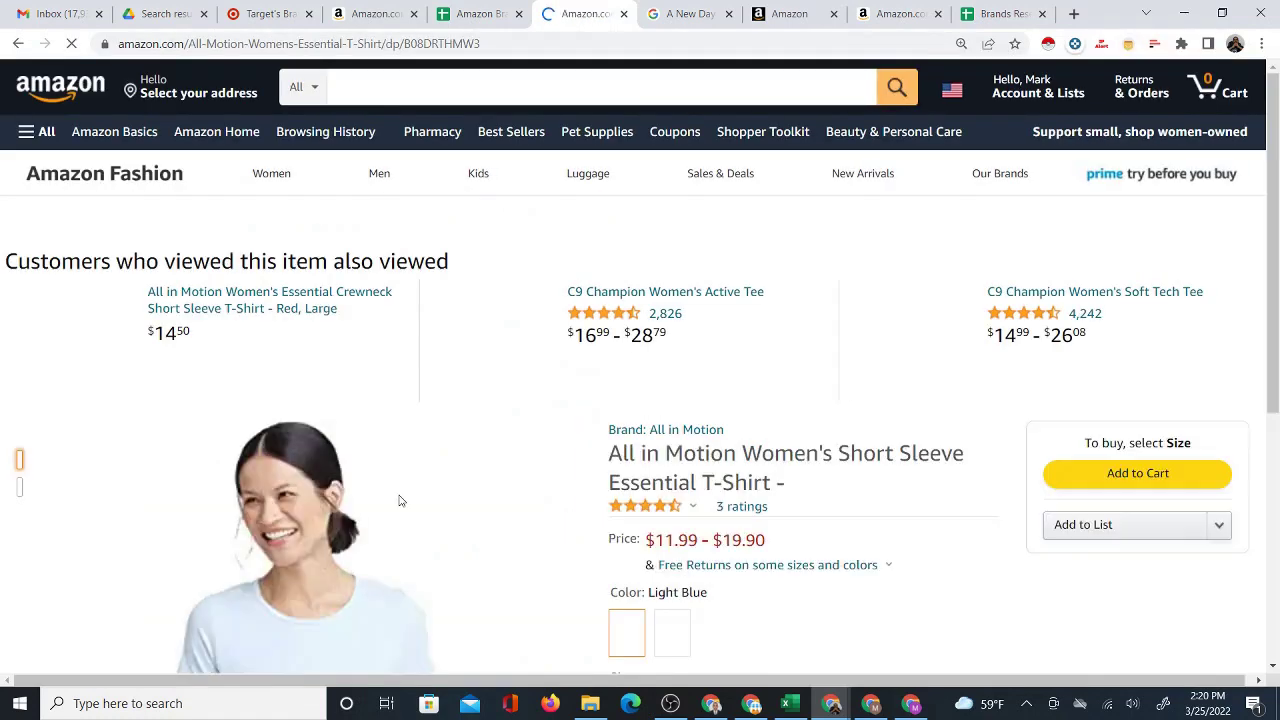
{"action": "scroll", "coordinate": [505, 440], "scroll_direction": "down", "scroll_amount": 2}
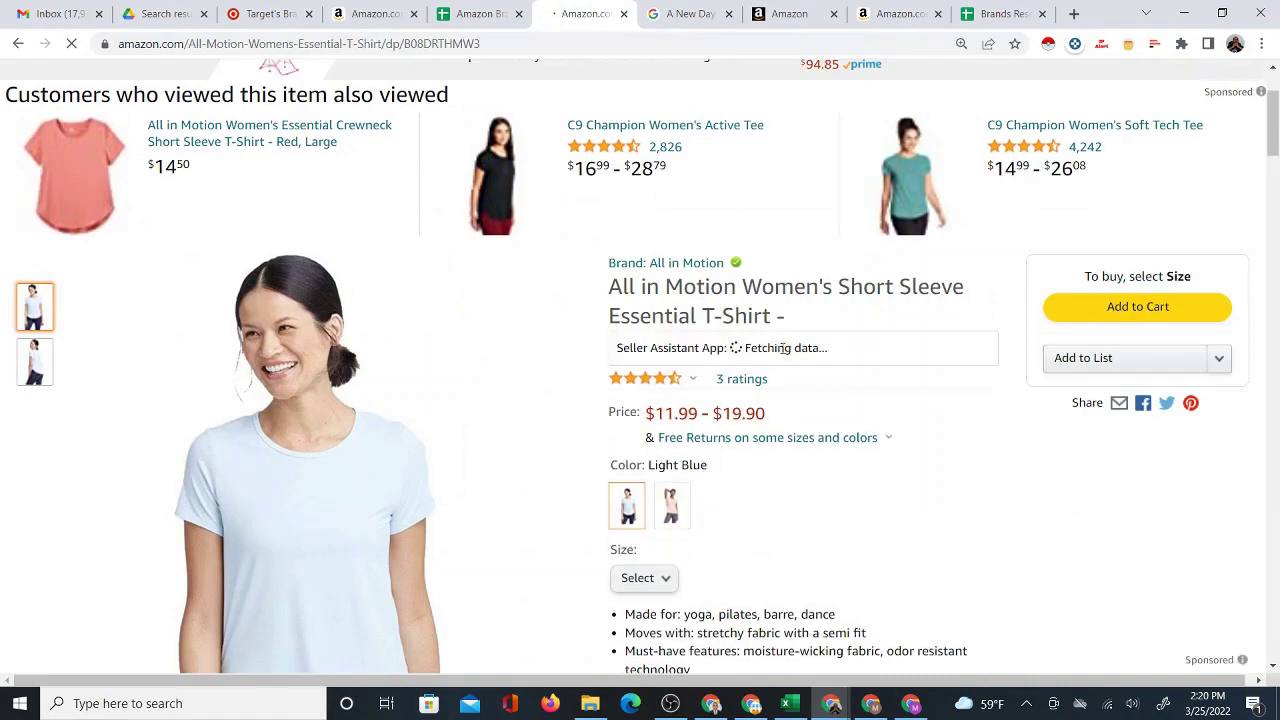
{"action": "left_click", "coordinate": [692, 266]}
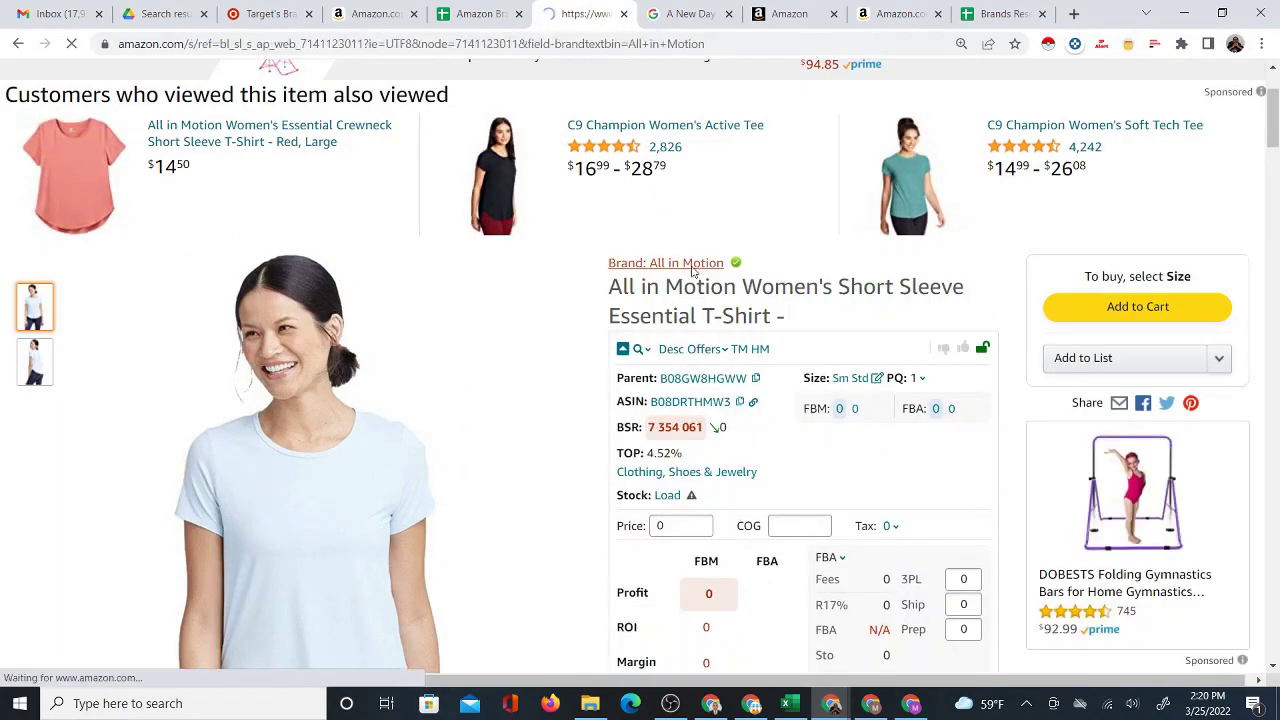
{"action": "scroll", "coordinate": [751, 341], "scroll_direction": "down", "scroll_amount": 5}
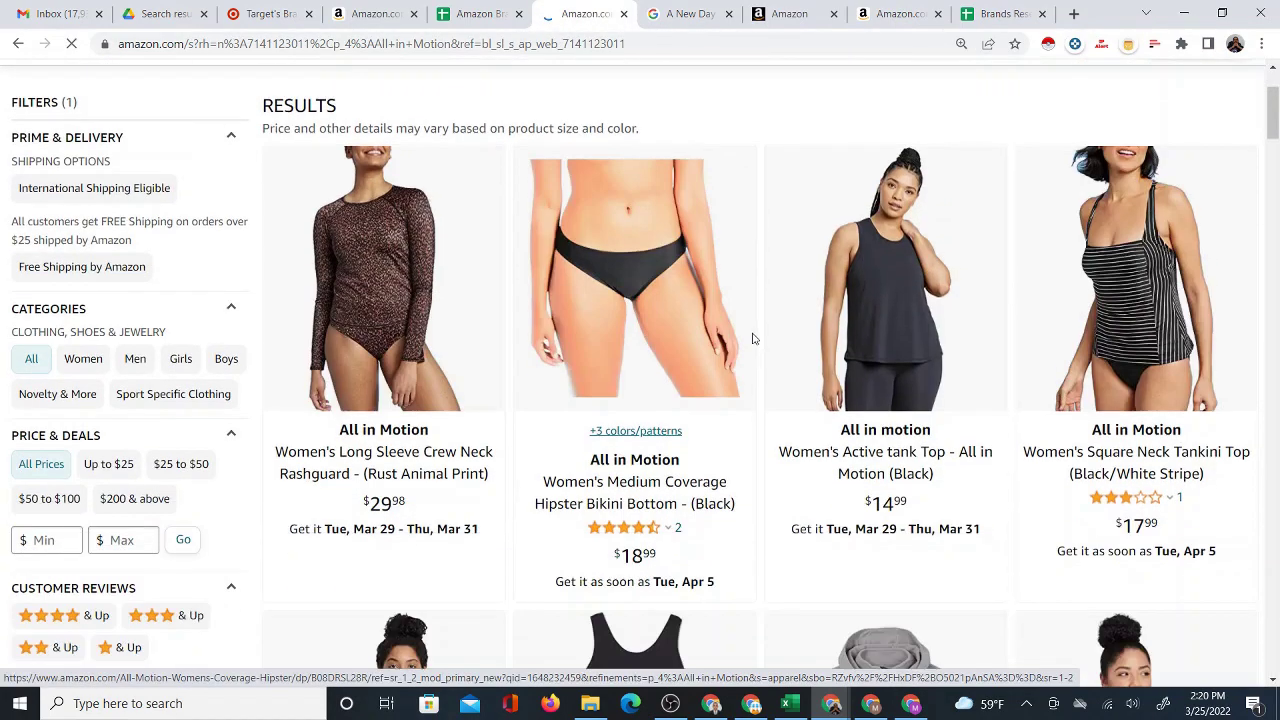
{"action": "scroll", "coordinate": [757, 330], "scroll_direction": "down", "scroll_amount": 5}
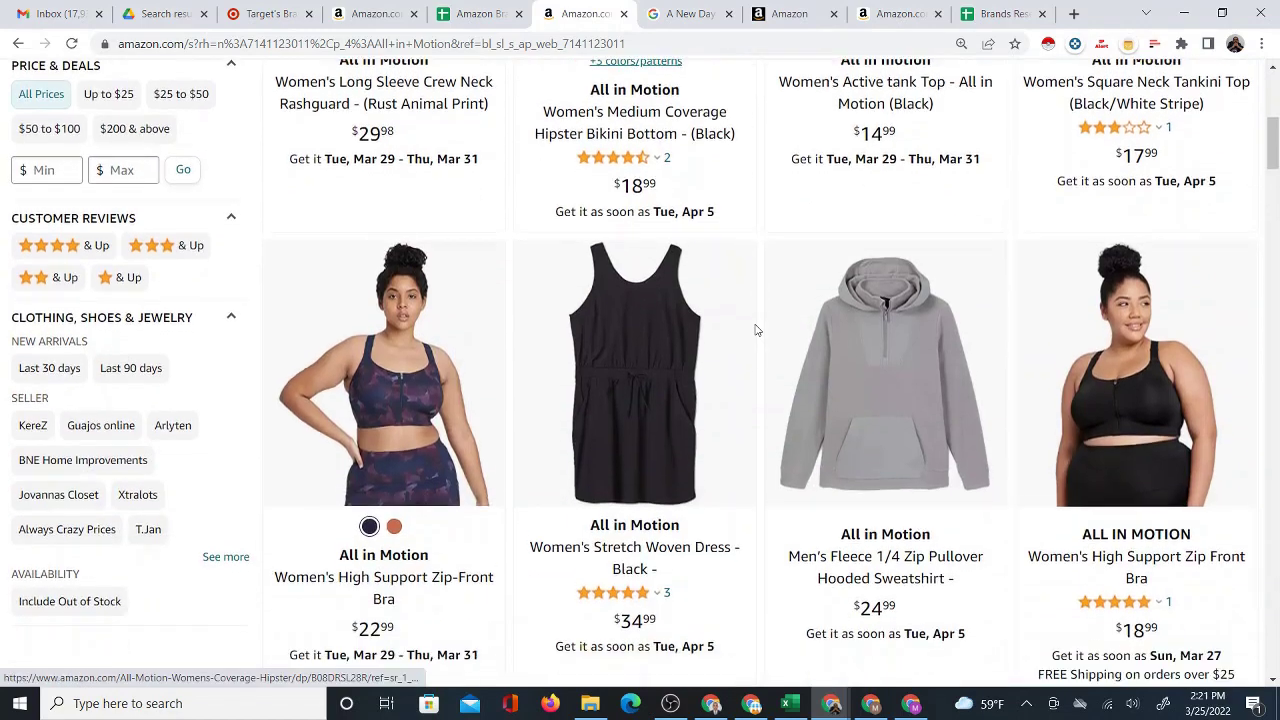
{"action": "scroll", "coordinate": [759, 317], "scroll_direction": "down", "scroll_amount": 4}
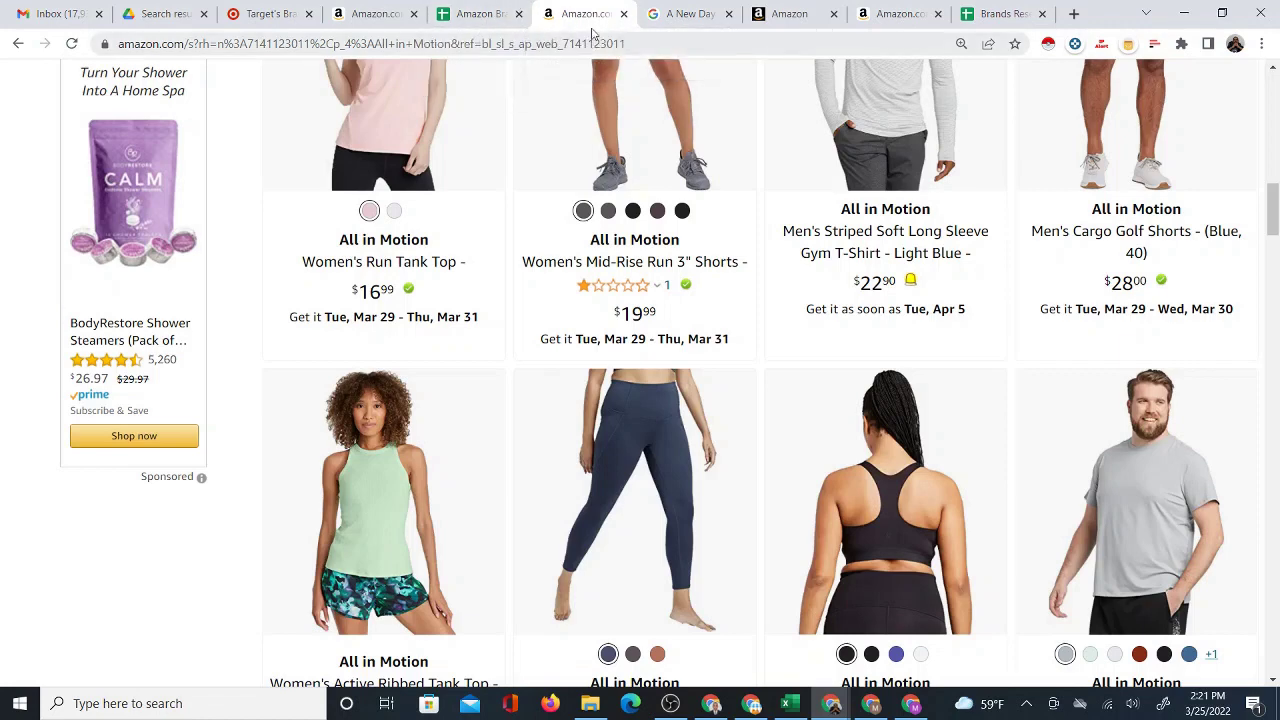
{"action": "left_click", "coordinate": [463, 25]}
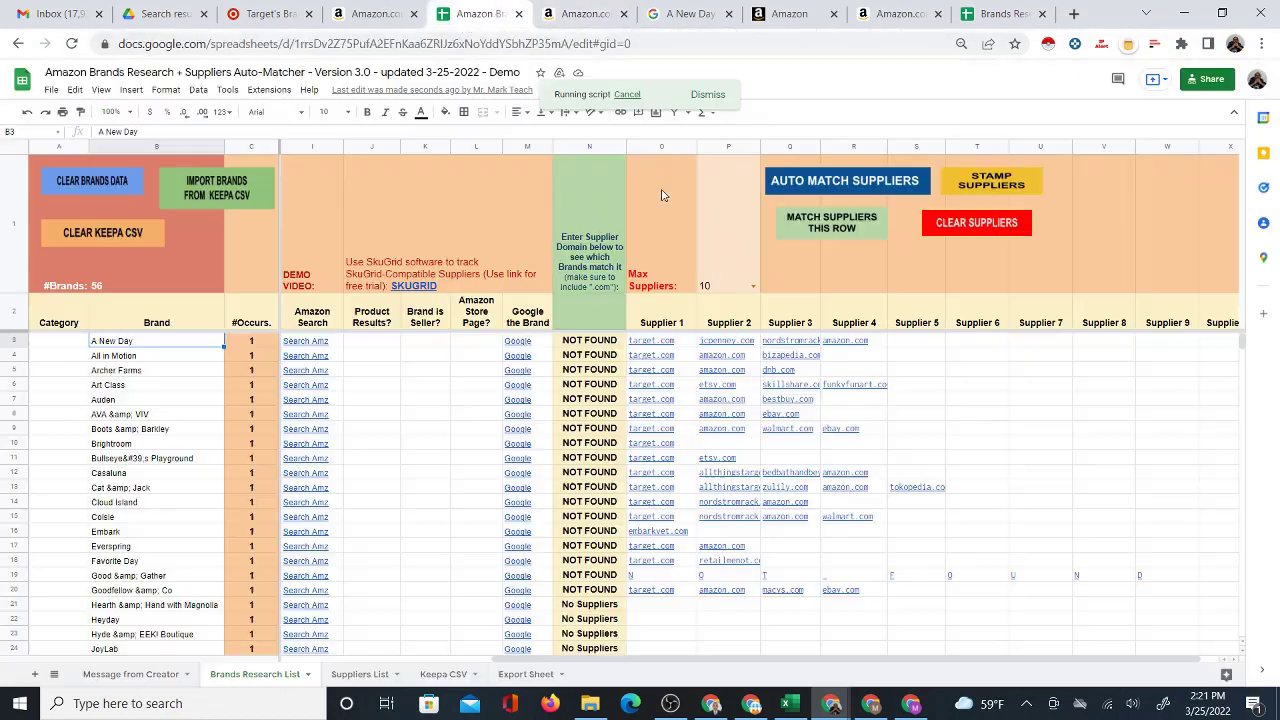
- Find the Good & Gather row with single letters in its supplier cells and Google that brand to check its retailers
{"action": "scroll", "coordinate": [762, 466], "scroll_direction": "down", "scroll_amount": 2}
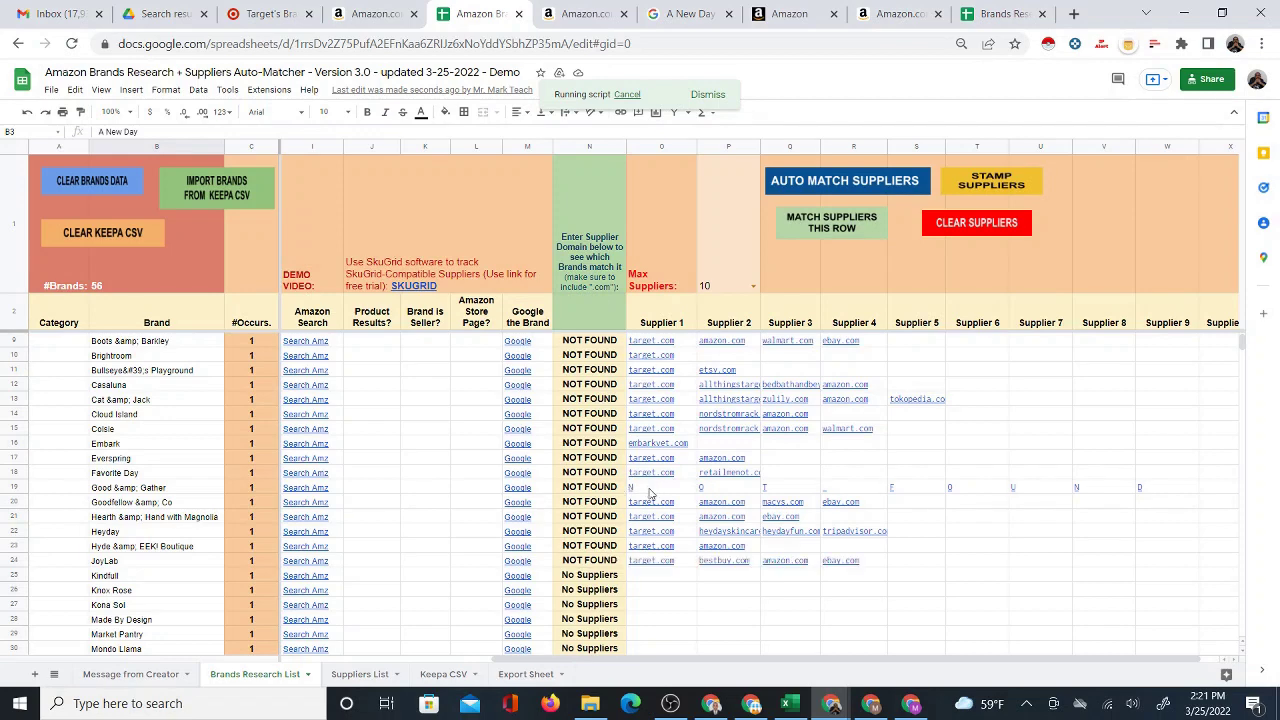
{"action": "mouse_move", "coordinate": [523, 493]}
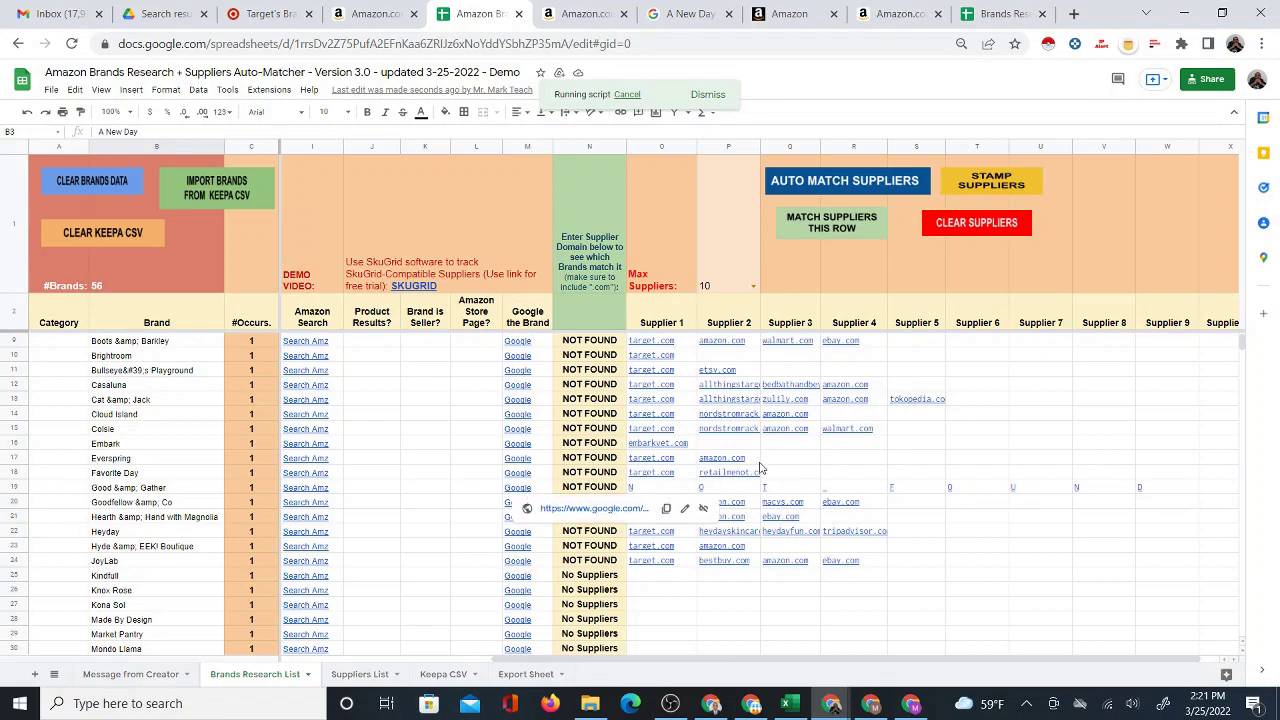
{"action": "scroll", "coordinate": [755, 468], "scroll_direction": "up", "scroll_amount": 2}
{"action": "scroll", "coordinate": [731, 517], "scroll_direction": "down", "scroll_amount": 3}
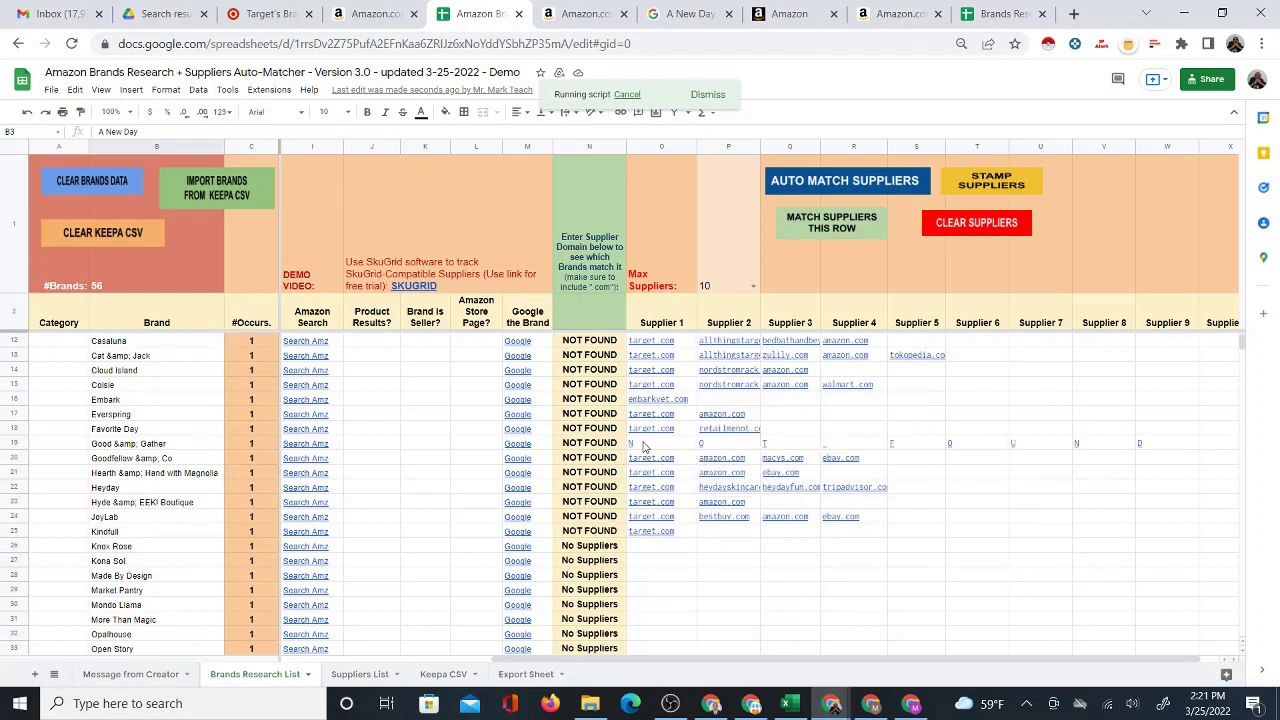
{"action": "left_click", "coordinate": [645, 447]}
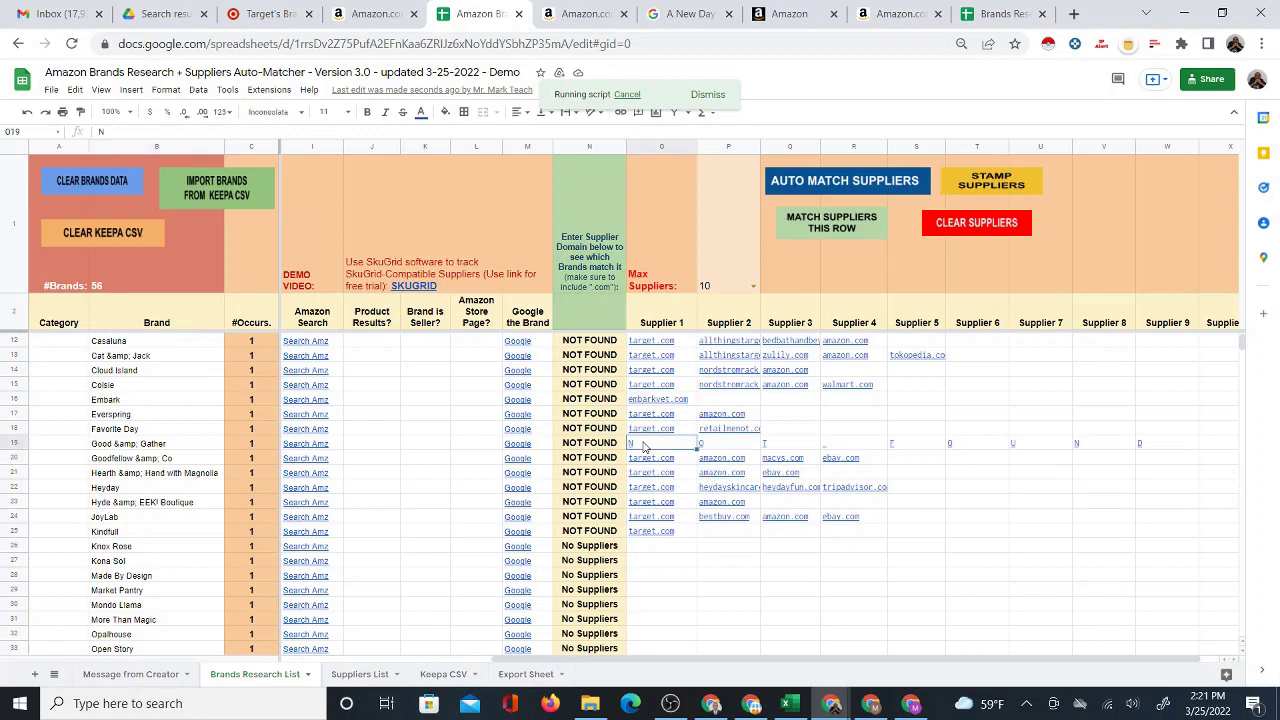
{"action": "mouse_move", "coordinate": [518, 449]}
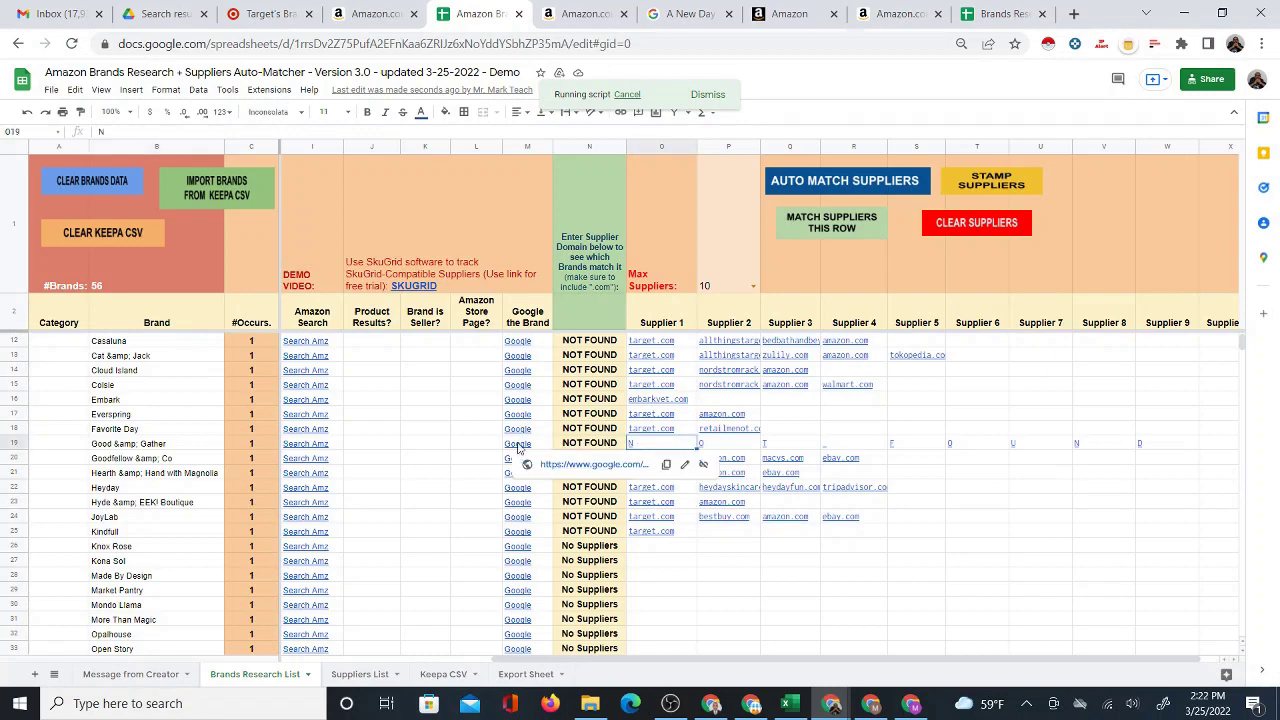
{"action": "left_click", "coordinate": [557, 466]}
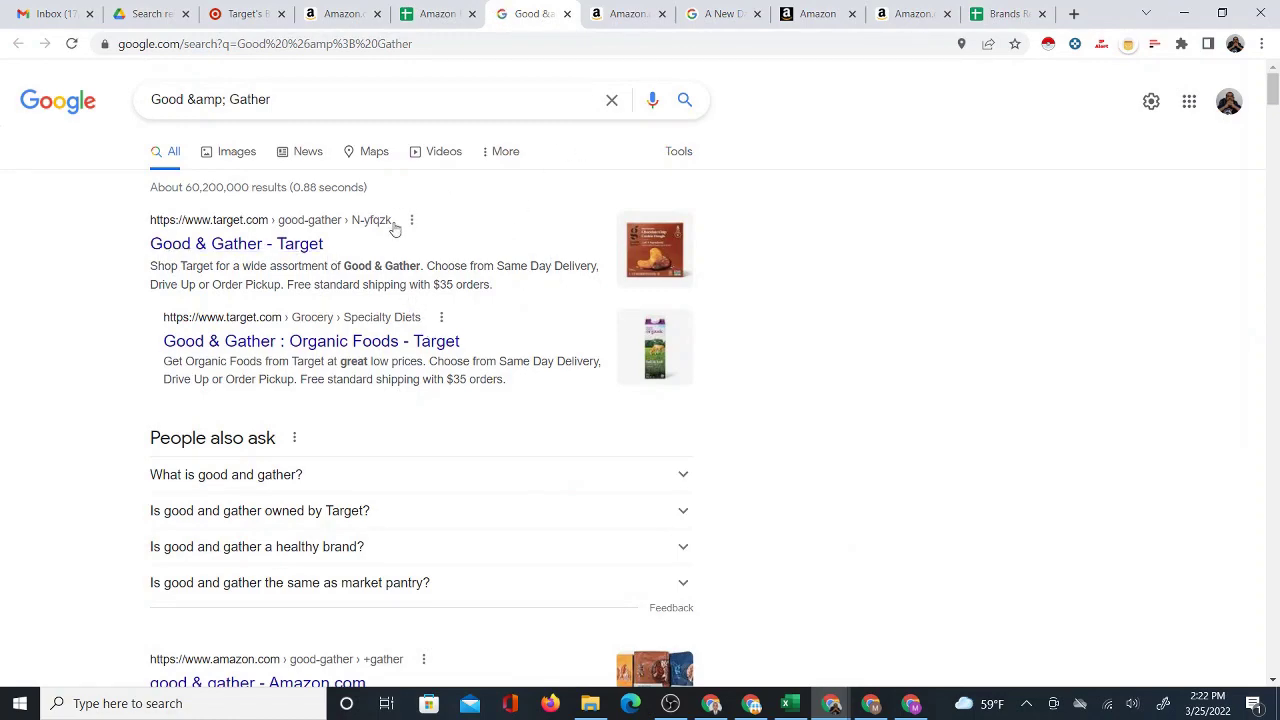
{"action": "scroll", "coordinate": [425, 320], "scroll_direction": "down", "scroll_amount": 1}
{"action": "scroll", "coordinate": [425, 268], "scroll_direction": "down", "scroll_amount": 2}
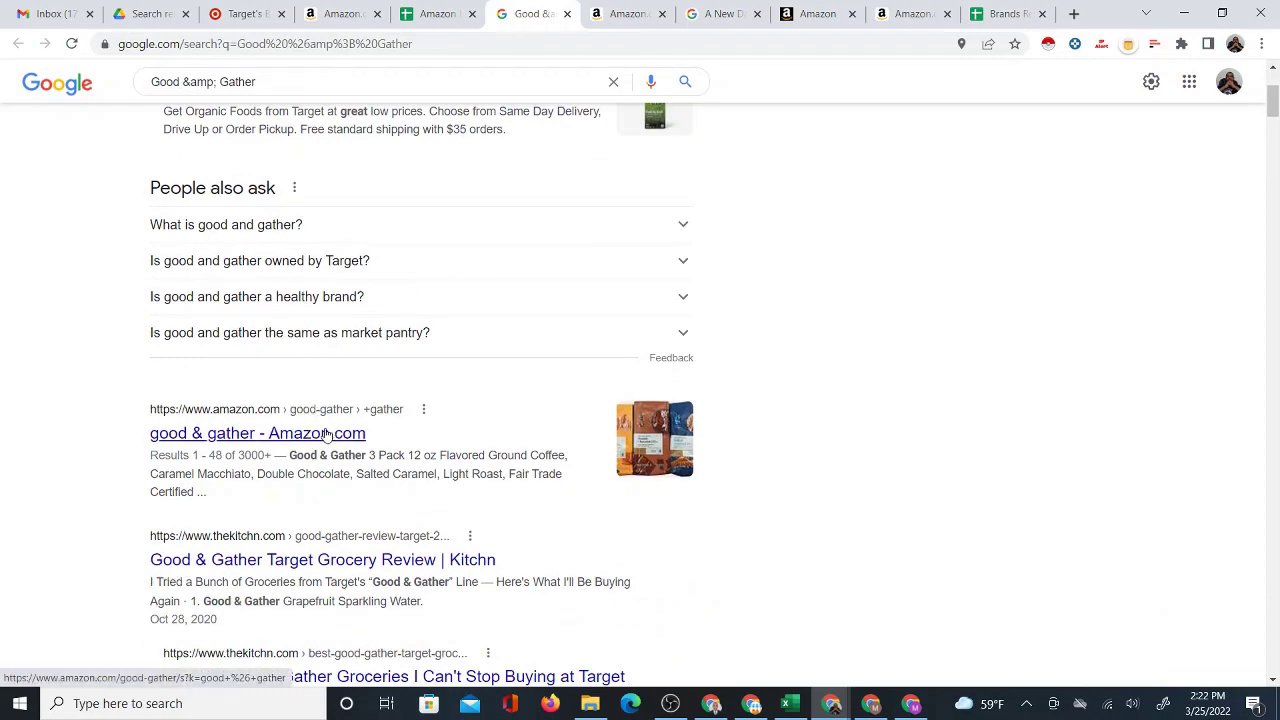
- Check the Good & Gather products on Amazon from the search result and return to the brands sheet
{"action": "left_click", "coordinate": [327, 434]}
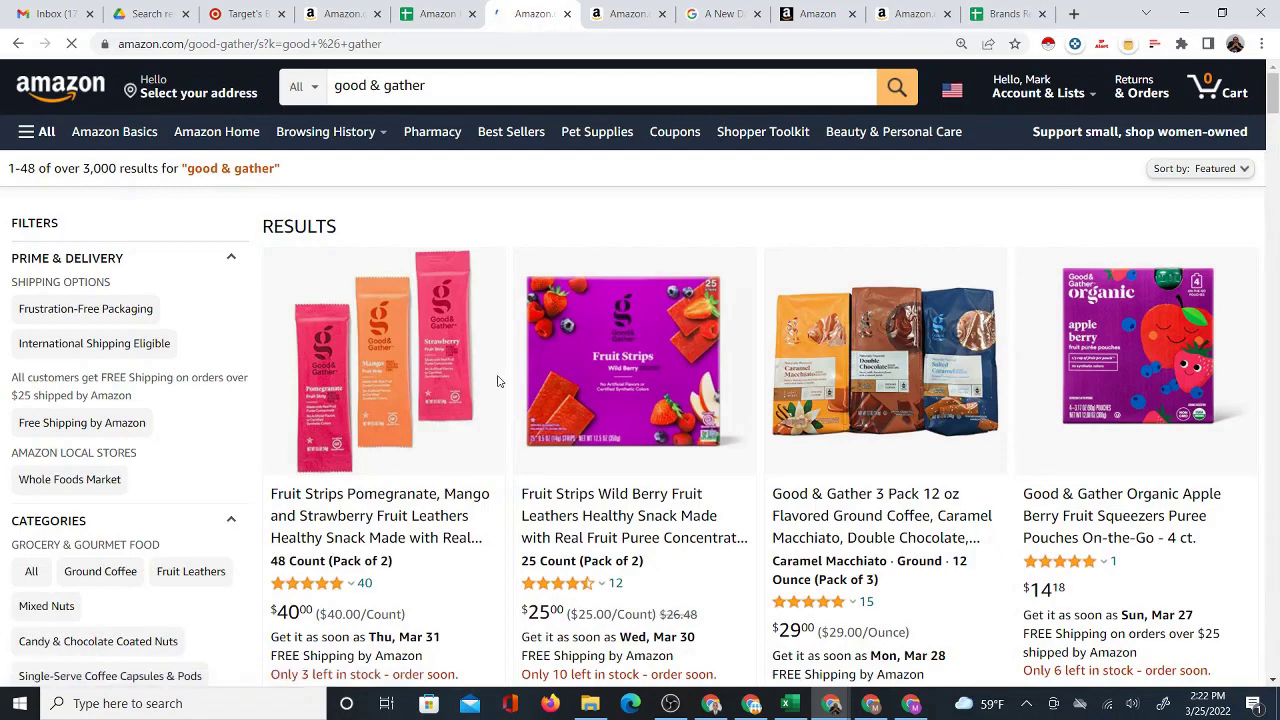
{"action": "scroll", "coordinate": [563, 345], "scroll_direction": "down", "scroll_amount": 2}
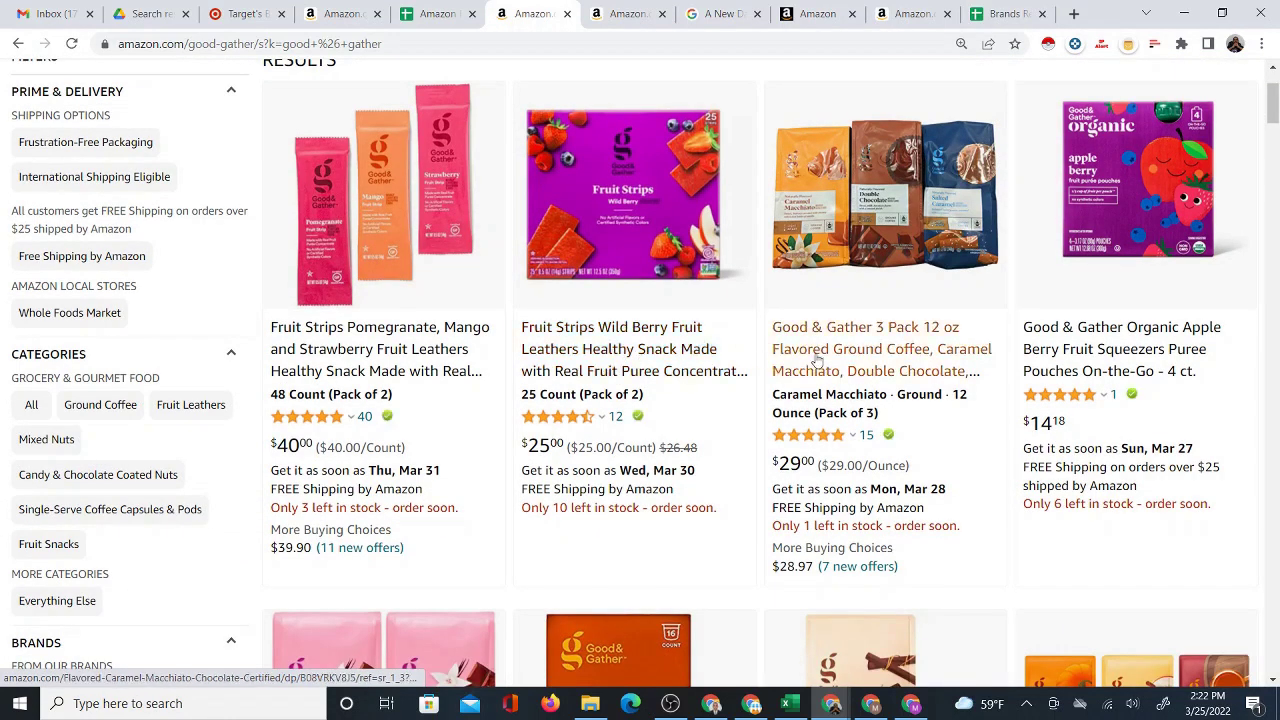
{"action": "left_click", "coordinate": [432, 13]}
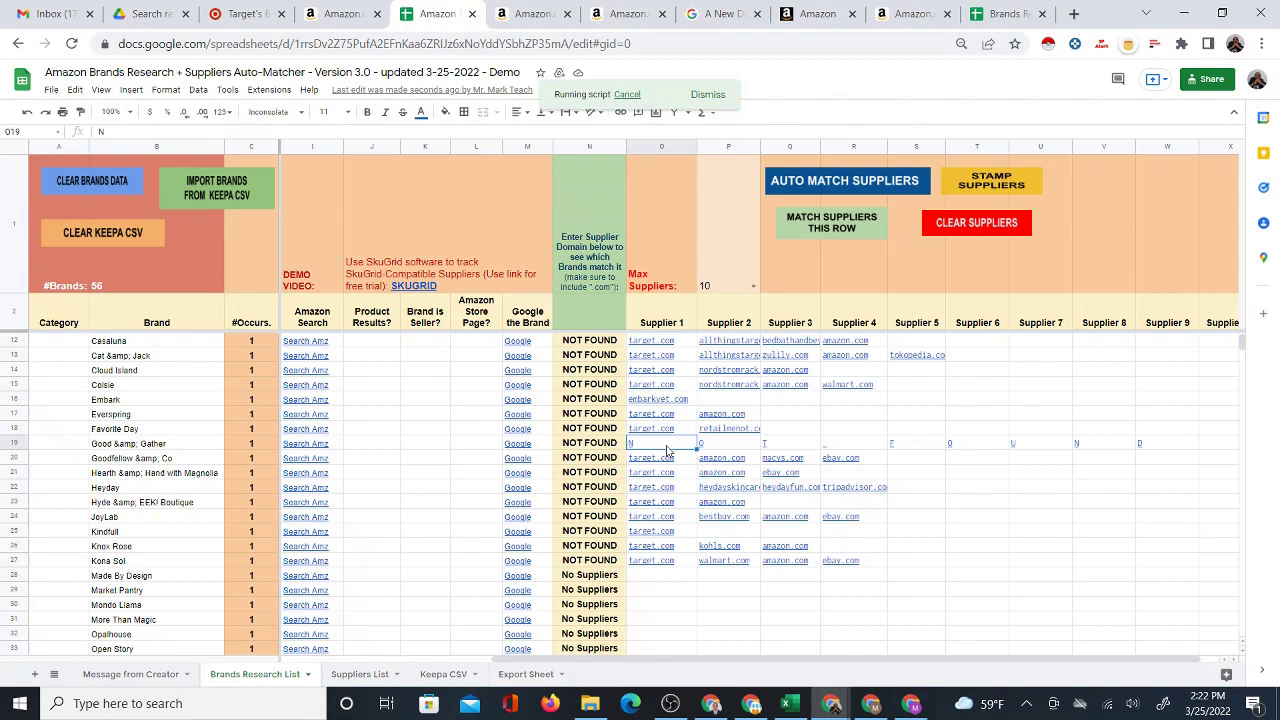
- Replace the stray letters in the Good & Gather supplier cells with target.com as Supplier 1 and amazon.com as Supplier 2
{"action": "left_click_drag", "start_coordinate": [667, 450], "coordinate": [1151, 450]}
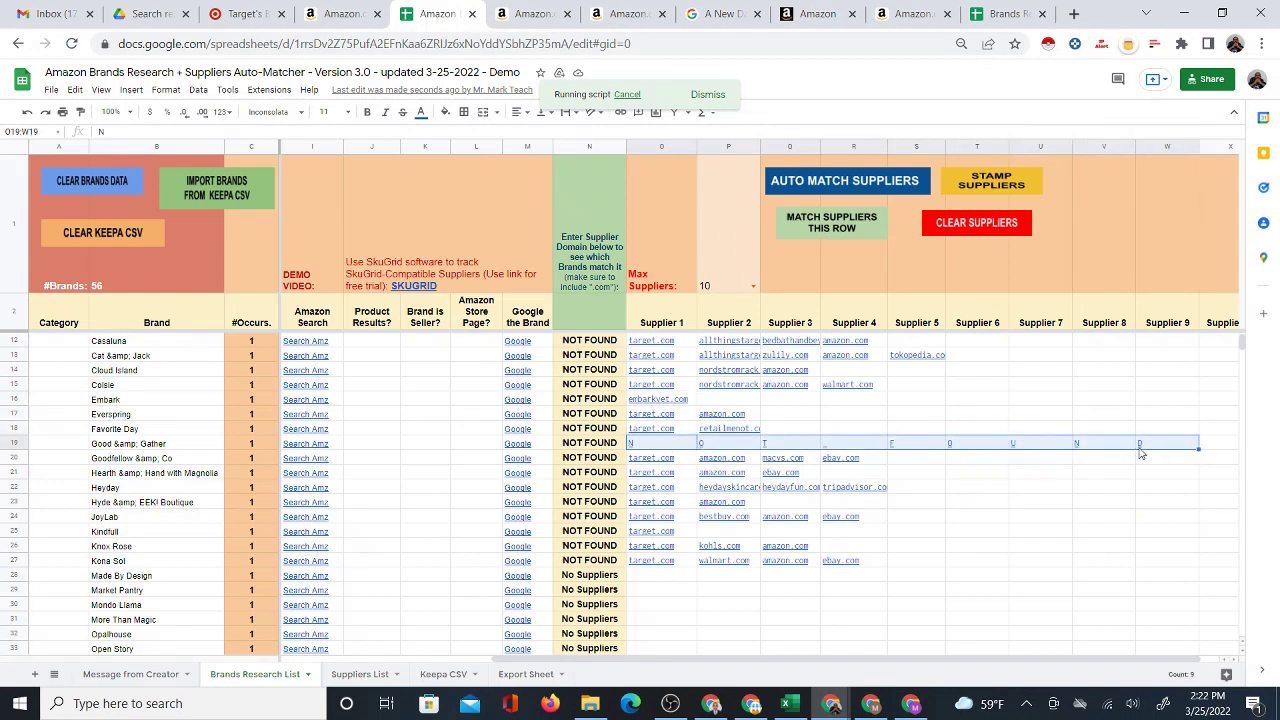
{"action": "key", "text": "Delete"}
{"action": "left_click", "coordinate": [659, 445]}
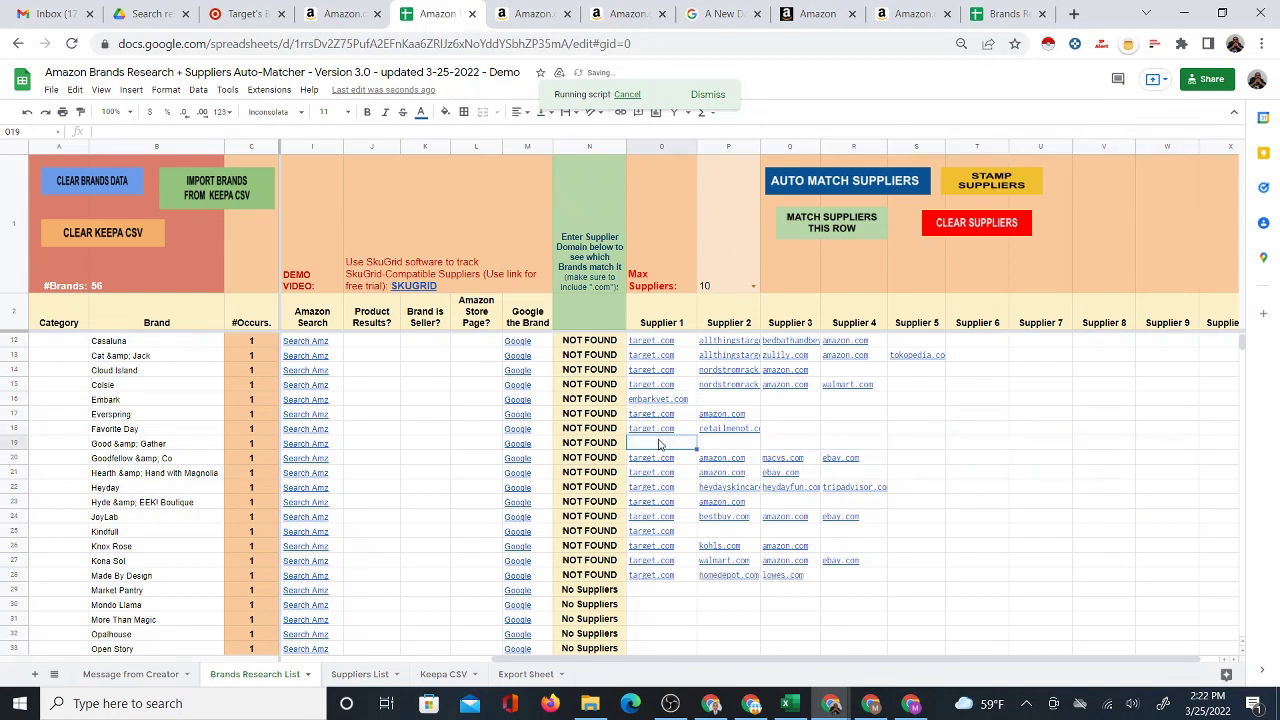
{"action": "type", "text": "target.com"}
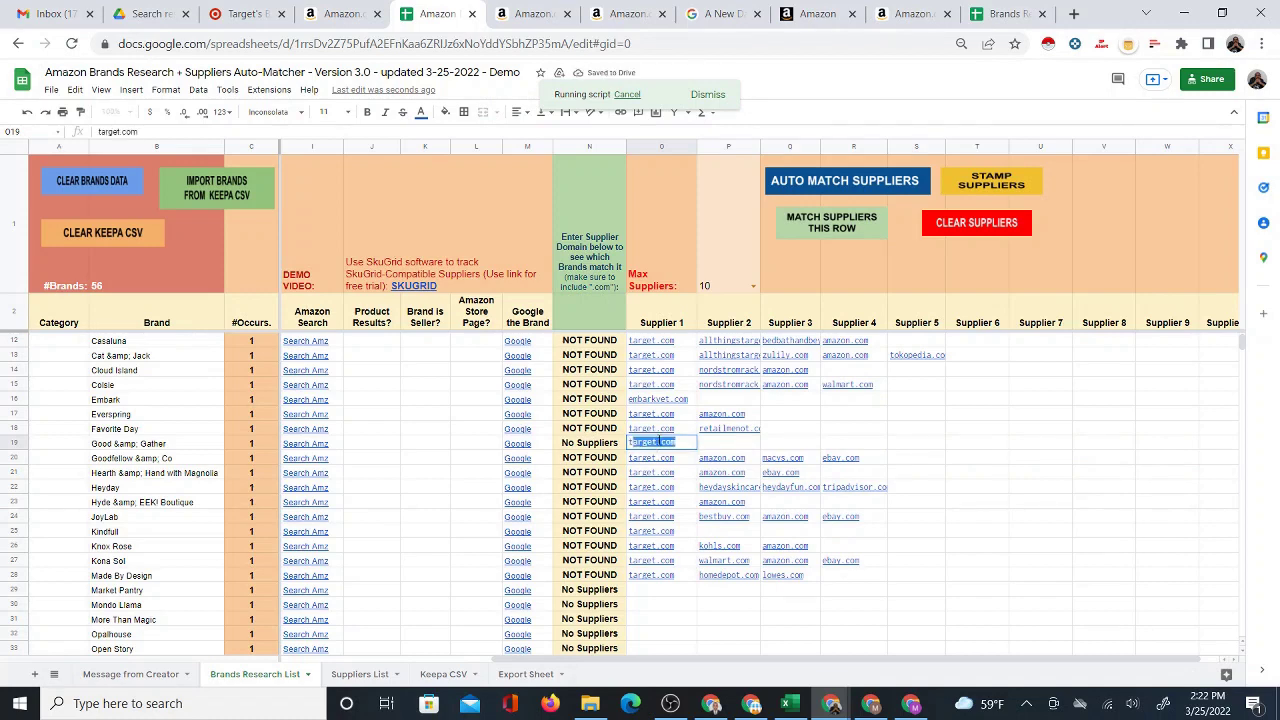
{"action": "left_click", "coordinate": [738, 448]}
{"action": "type", "text": "amazon.com"}
{"action": "left_click", "coordinate": [800, 446]}
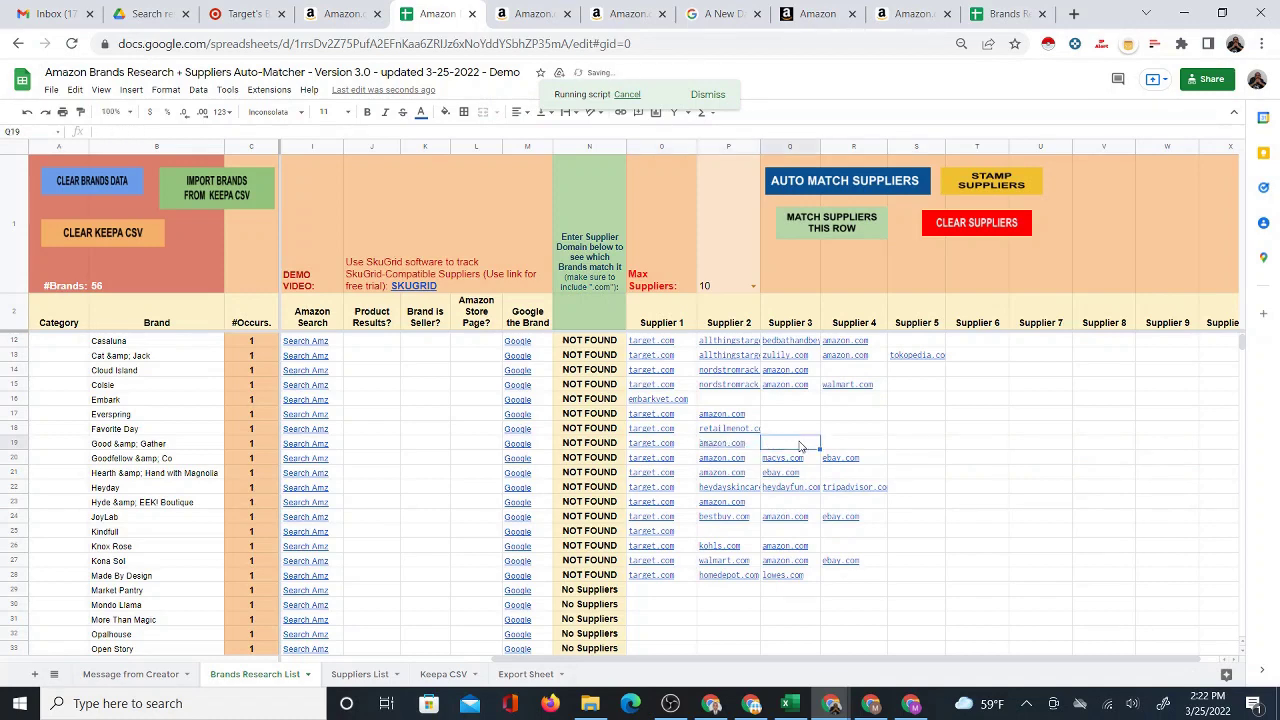
- Review the supplier domains filled in by the running auto-match, from the first brands down to More Than Magic
{"action": "left_click", "coordinate": [743, 448]}
{"action": "left_click", "coordinate": [801, 447]}
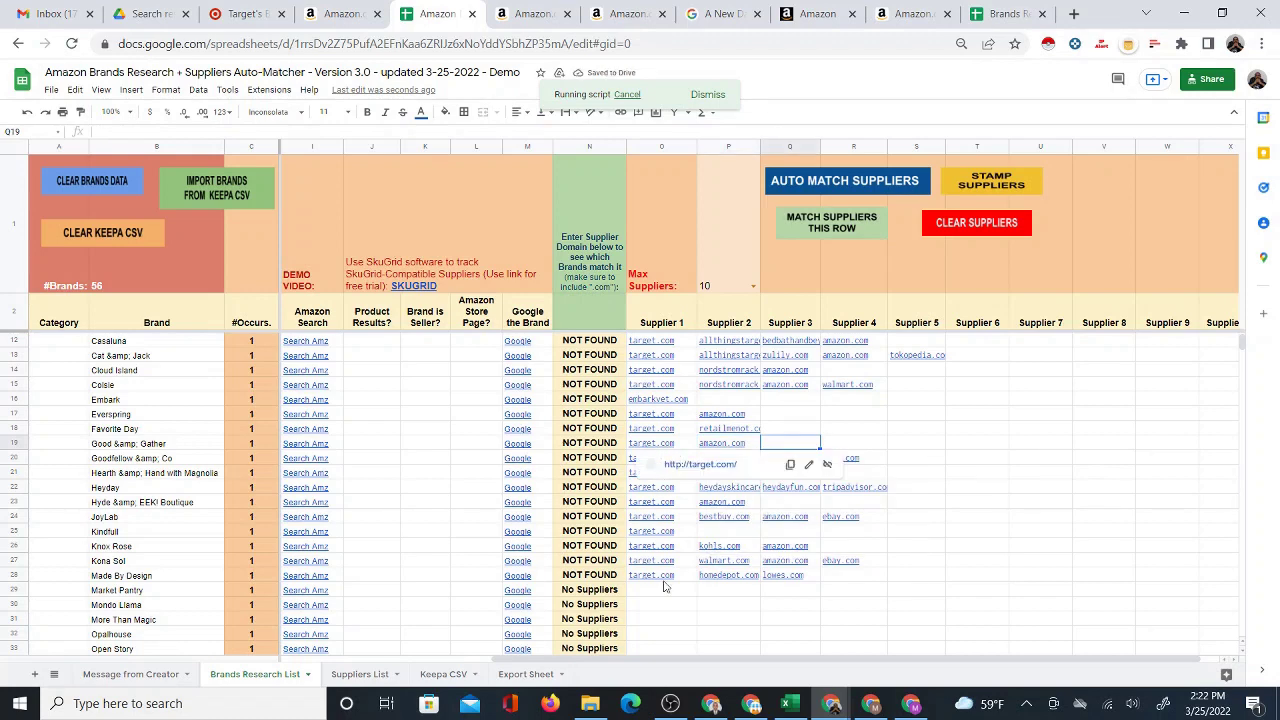
{"action": "left_click", "coordinate": [926, 444]}
{"action": "scroll", "coordinate": [900, 512], "scroll_direction": "down", "scroll_amount": 3}
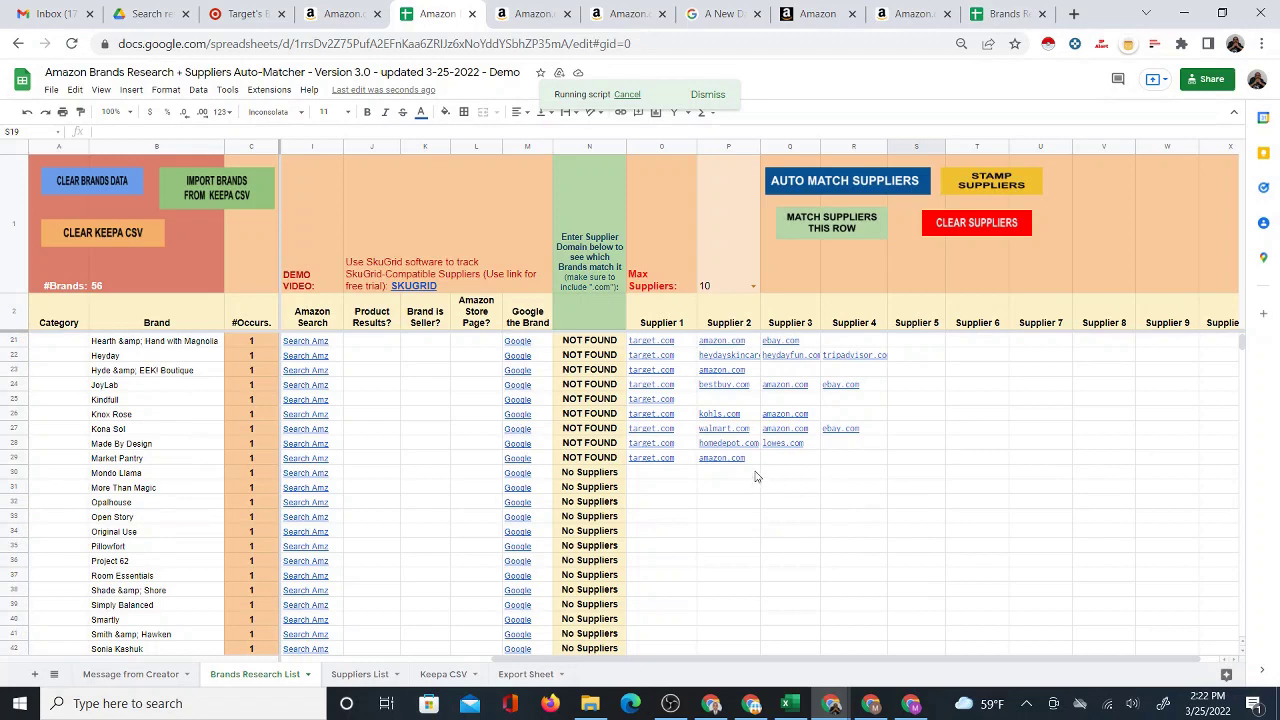
{"action": "scroll", "coordinate": [715, 475], "scroll_direction": "up", "scroll_amount": 2}
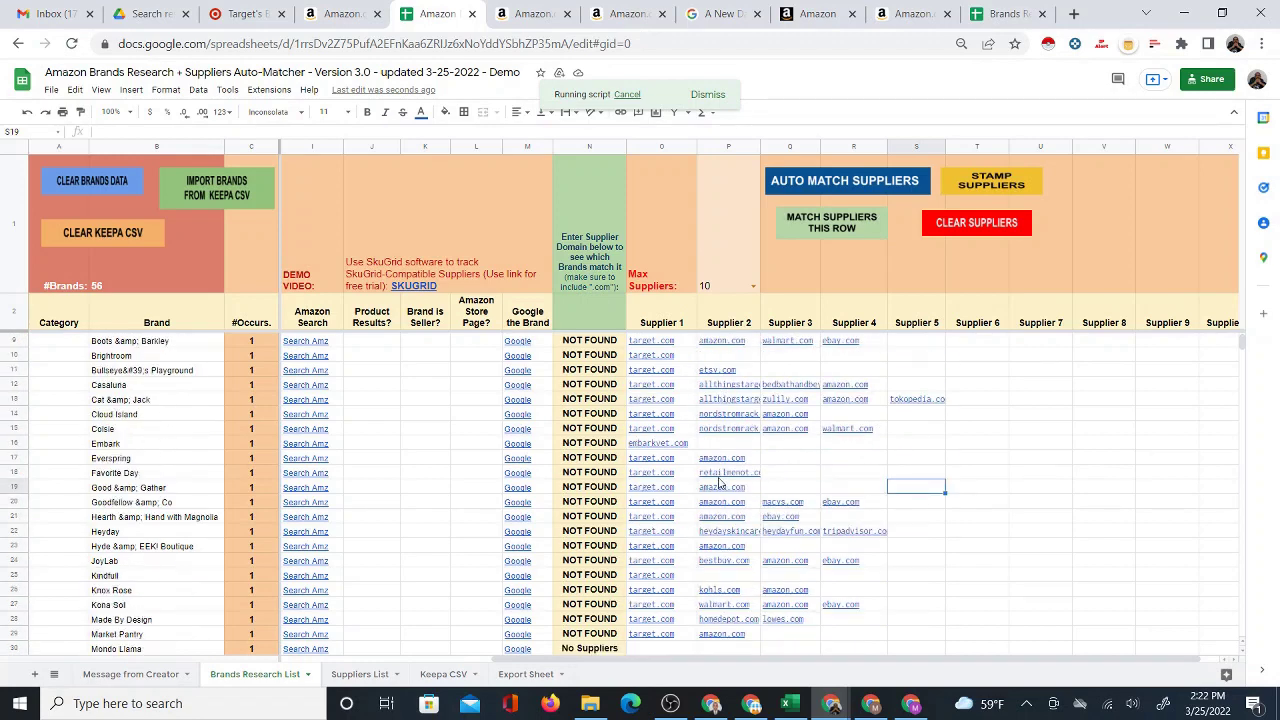
{"action": "scroll", "coordinate": [718, 484], "scroll_direction": "down", "scroll_amount": 2}
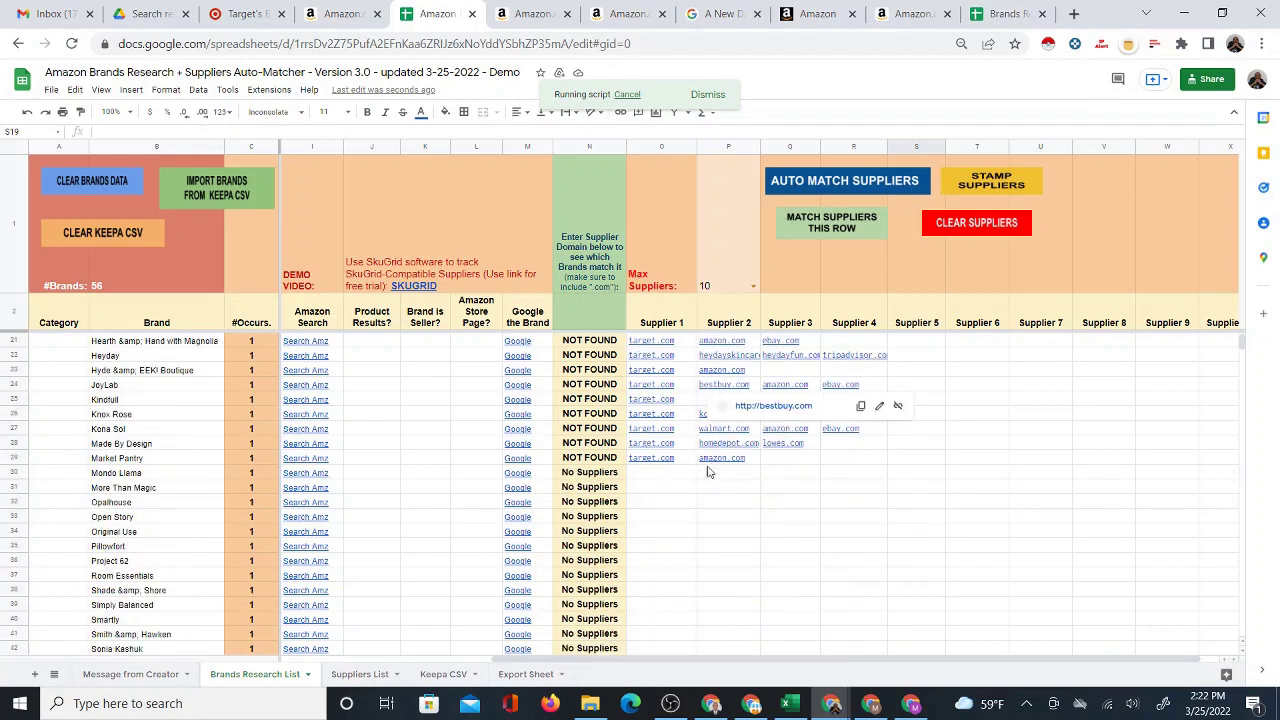
{"action": "left_click", "coordinate": [960, 457]}
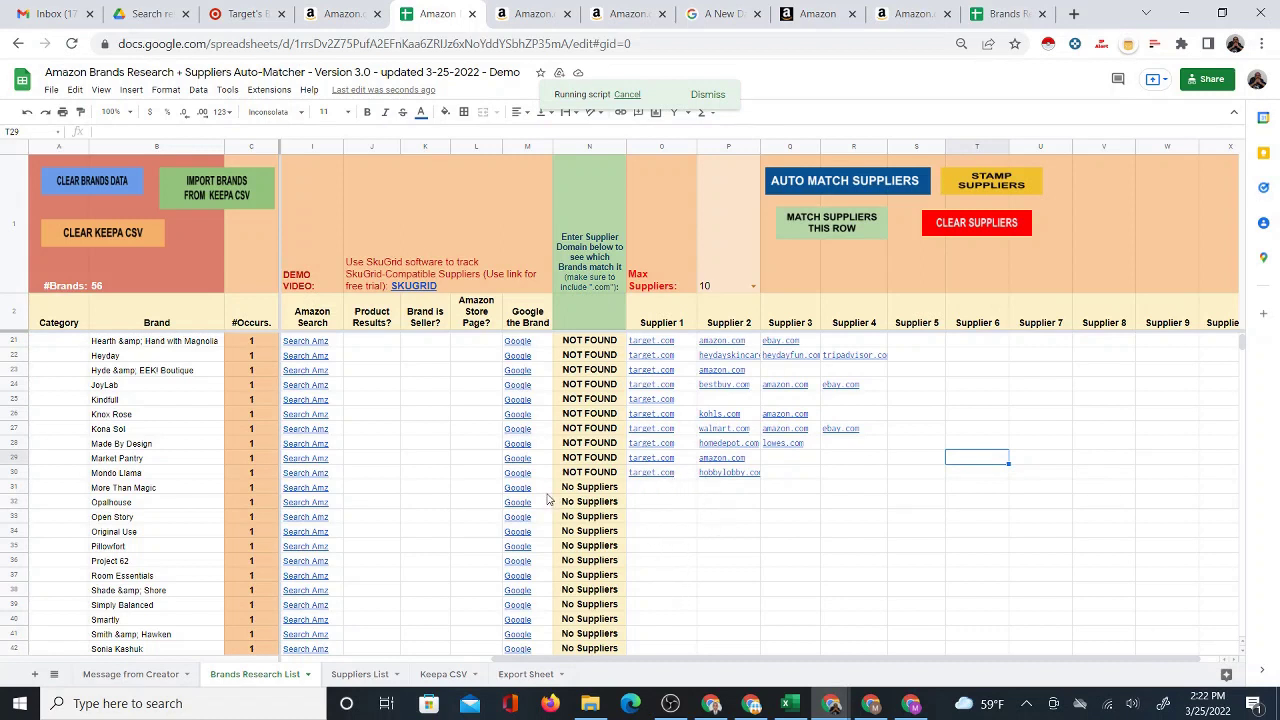
{"action": "scroll", "coordinate": [735, 556], "scroll_direction": "up", "scroll_amount": 5}
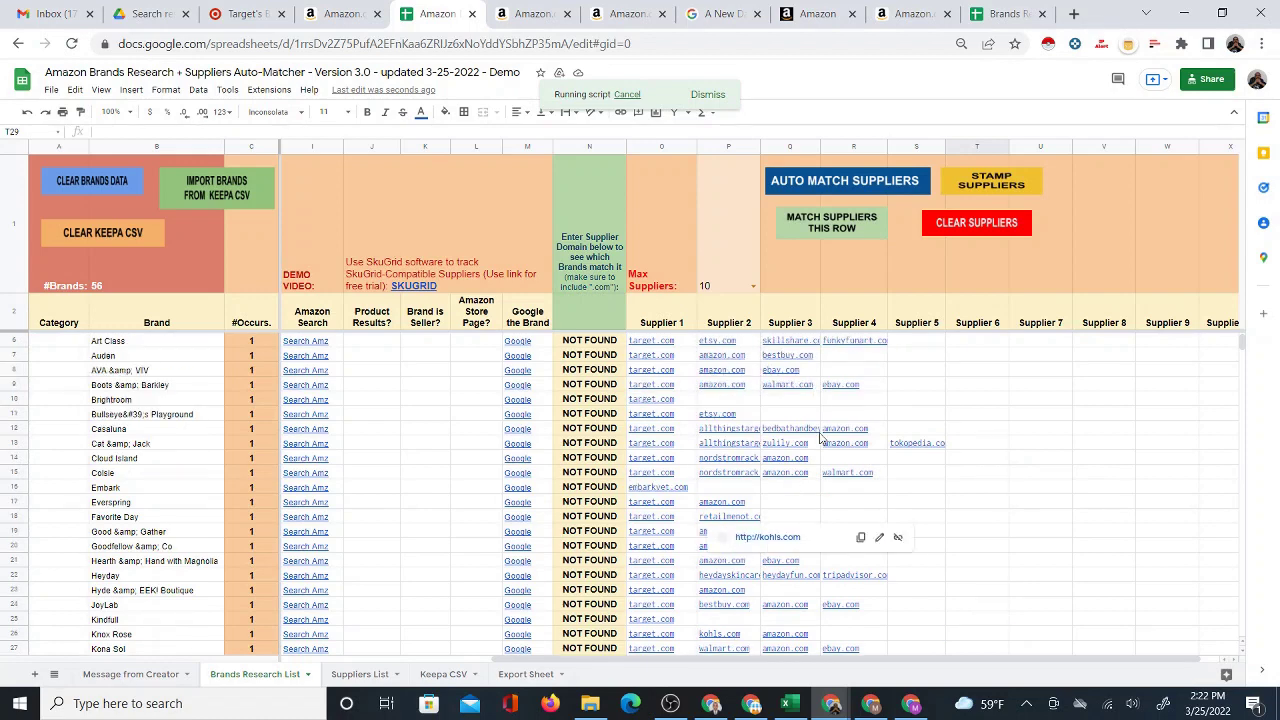
{"action": "scroll", "coordinate": [810, 445], "scroll_direction": "down", "scroll_amount": 3}
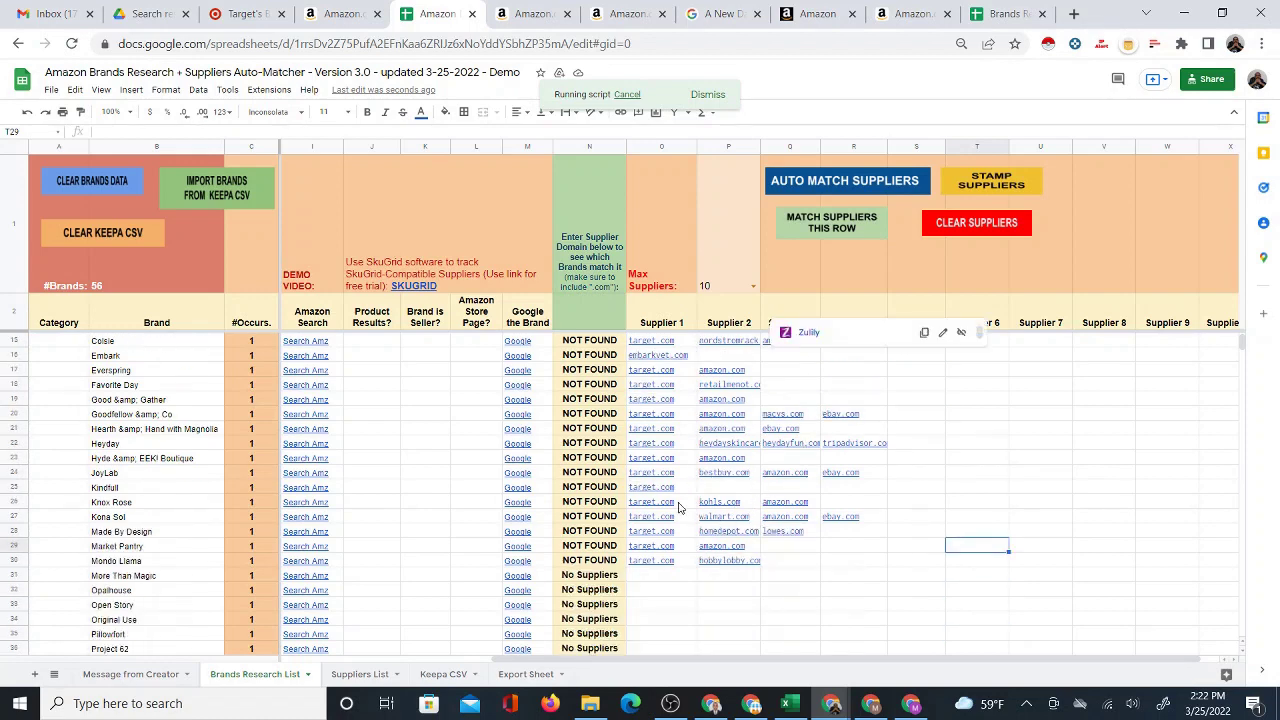
{"action": "scroll", "coordinate": [700, 563], "scroll_direction": "down", "scroll_amount": 2}
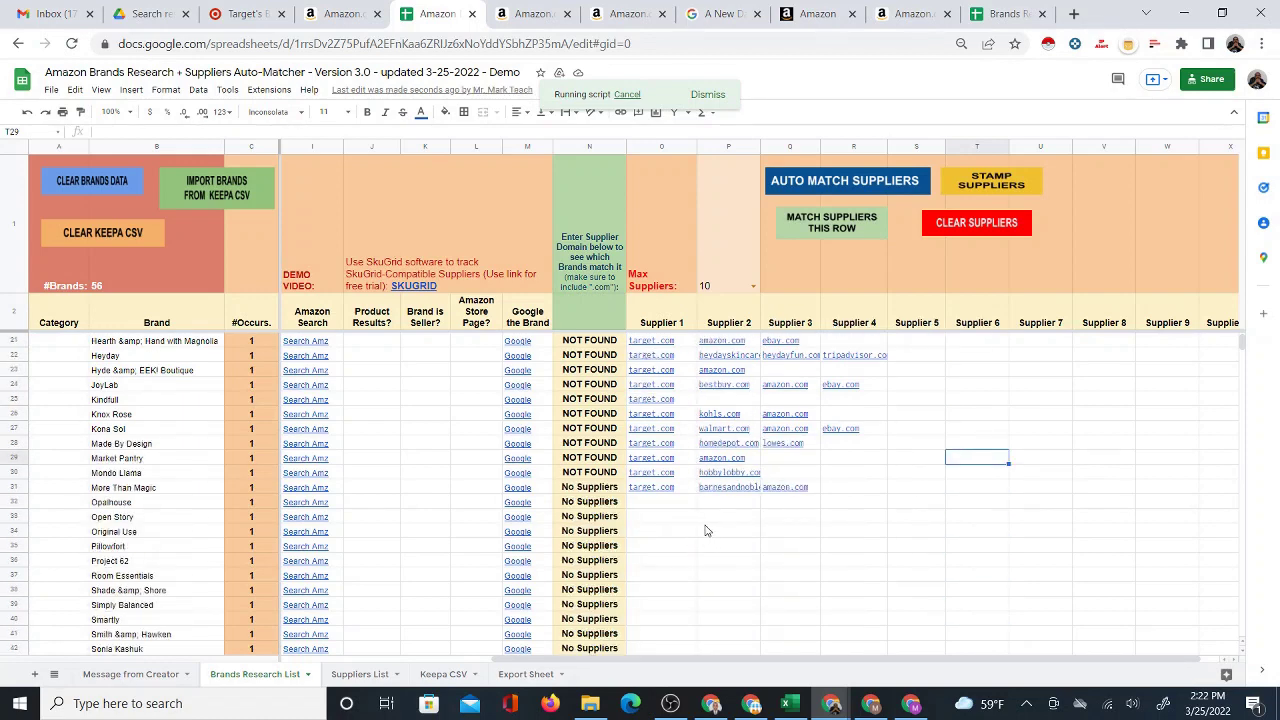
{"action": "scroll", "coordinate": [705, 530], "scroll_direction": "up", "scroll_amount": 10}
{"action": "scroll", "coordinate": [790, 459], "scroll_direction": "down", "scroll_amount": 5}
{"action": "scroll", "coordinate": [790, 459], "scroll_direction": "down", "scroll_amount": 4}
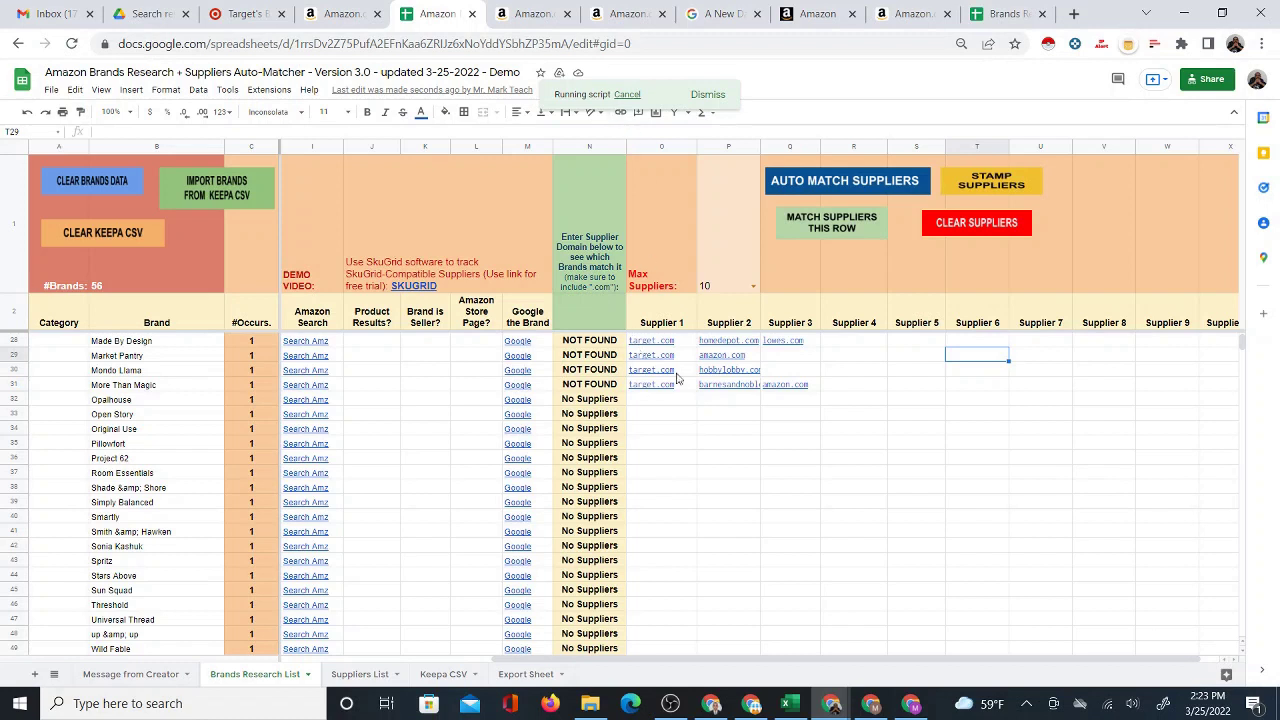
- Check the auto-match progress from Opalhouse to Room Essentials and the remaining unmatched brands down to Wine Cube
{"action": "scroll", "coordinate": [677, 377], "scroll_direction": "up", "scroll_amount": 2}
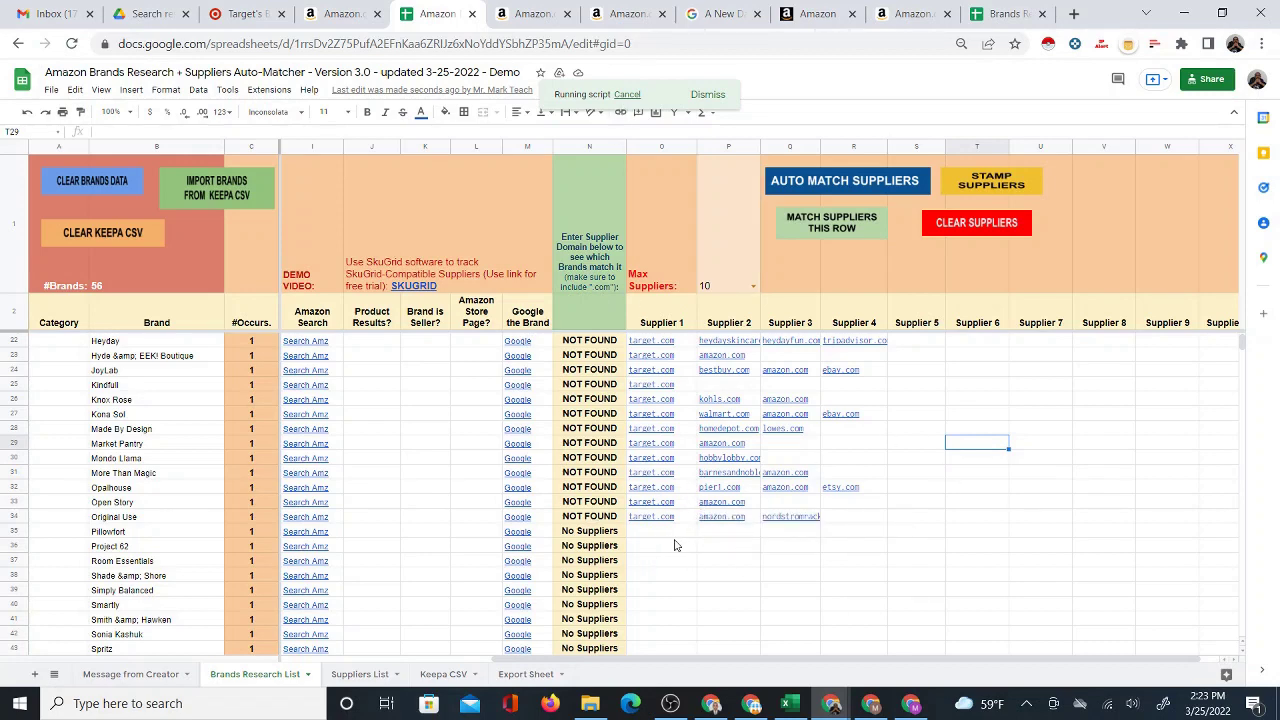
{"action": "scroll", "coordinate": [394, 541], "scroll_direction": "down", "scroll_amount": 5}
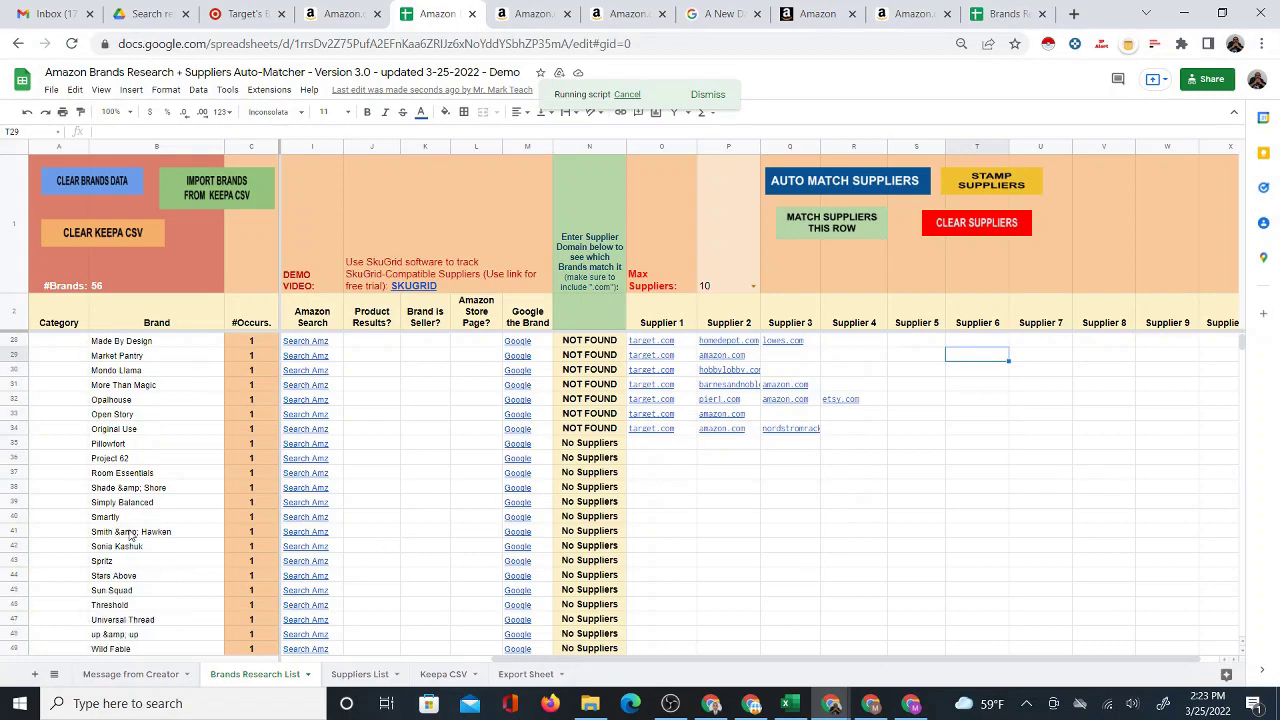
{"action": "scroll", "coordinate": [139, 529], "scroll_direction": "down", "scroll_amount": 3}
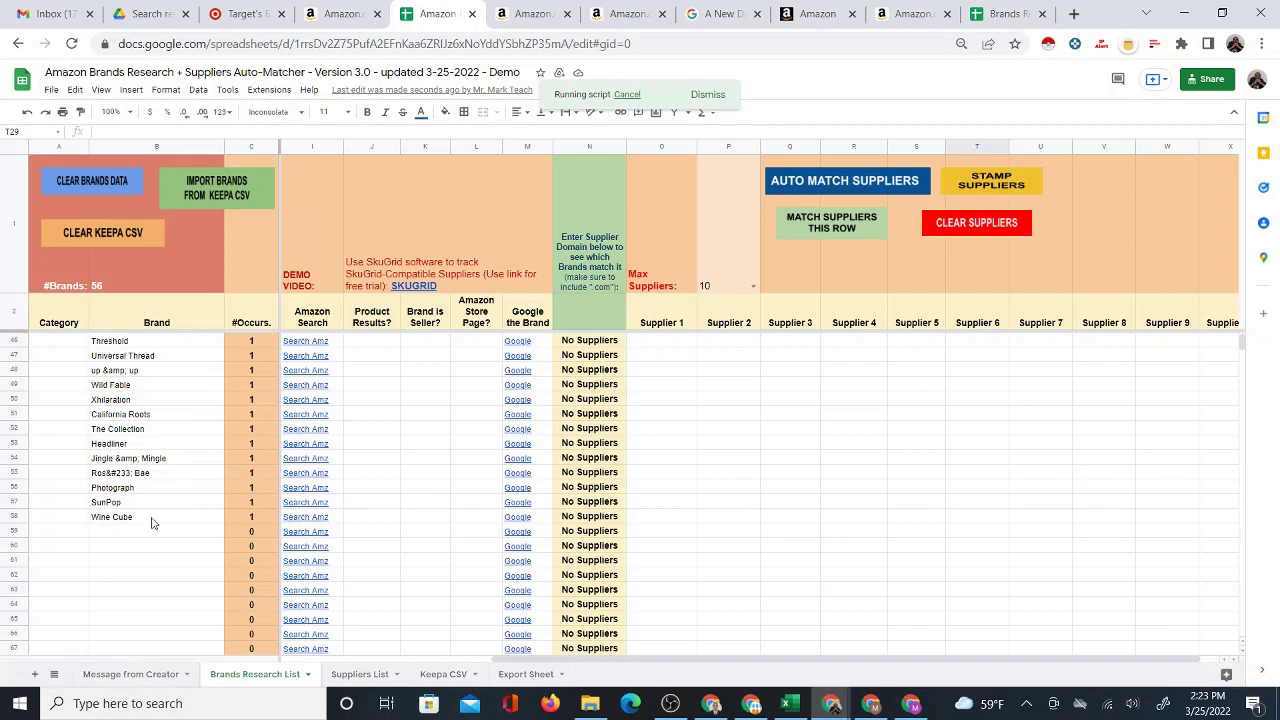
{"action": "scroll", "coordinate": [783, 520], "scroll_direction": "up", "scroll_amount": 3}
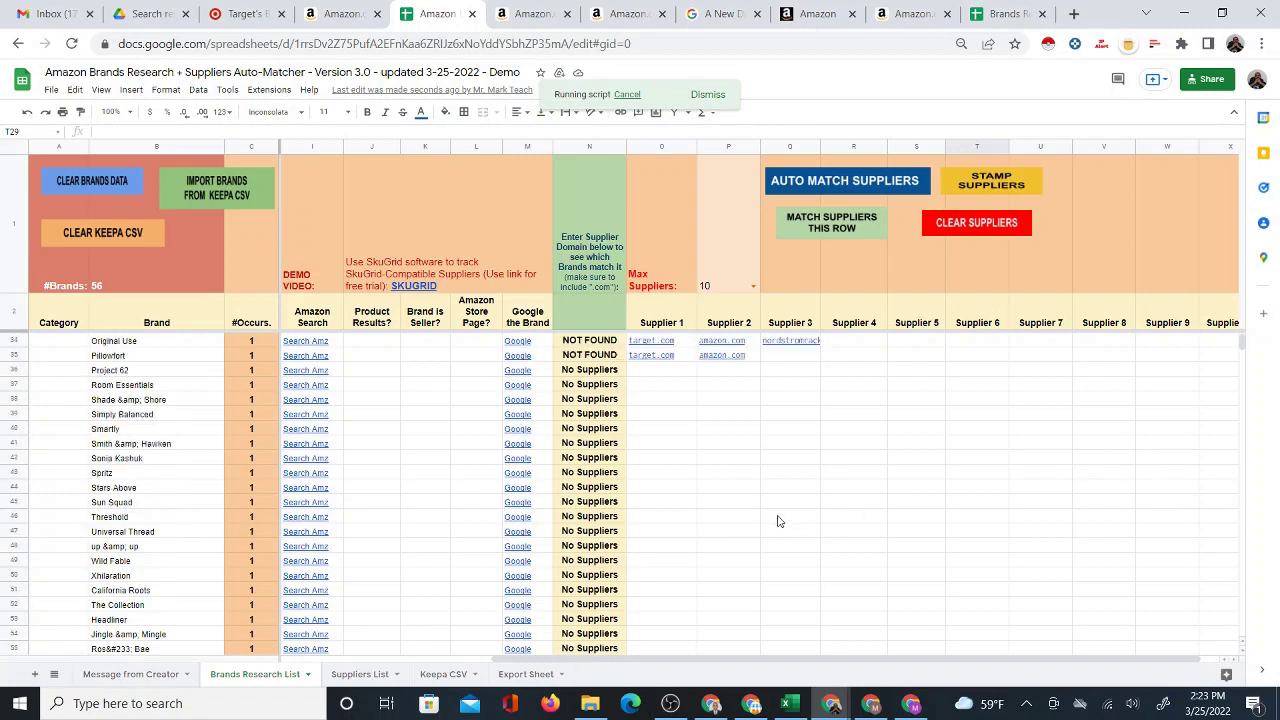
{"action": "scroll", "coordinate": [771, 524], "scroll_direction": "up", "scroll_amount": 2}
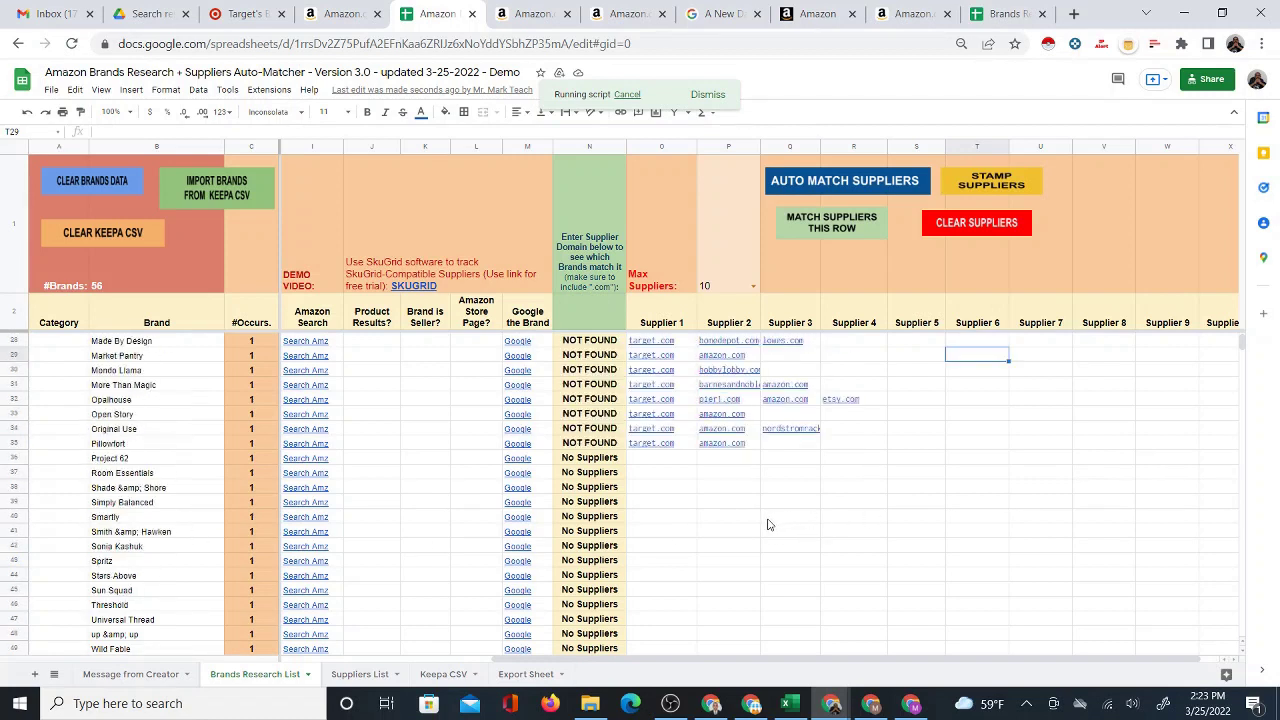
{"action": "scroll", "coordinate": [768, 524], "scroll_direction": "down", "scroll_amount": 6}
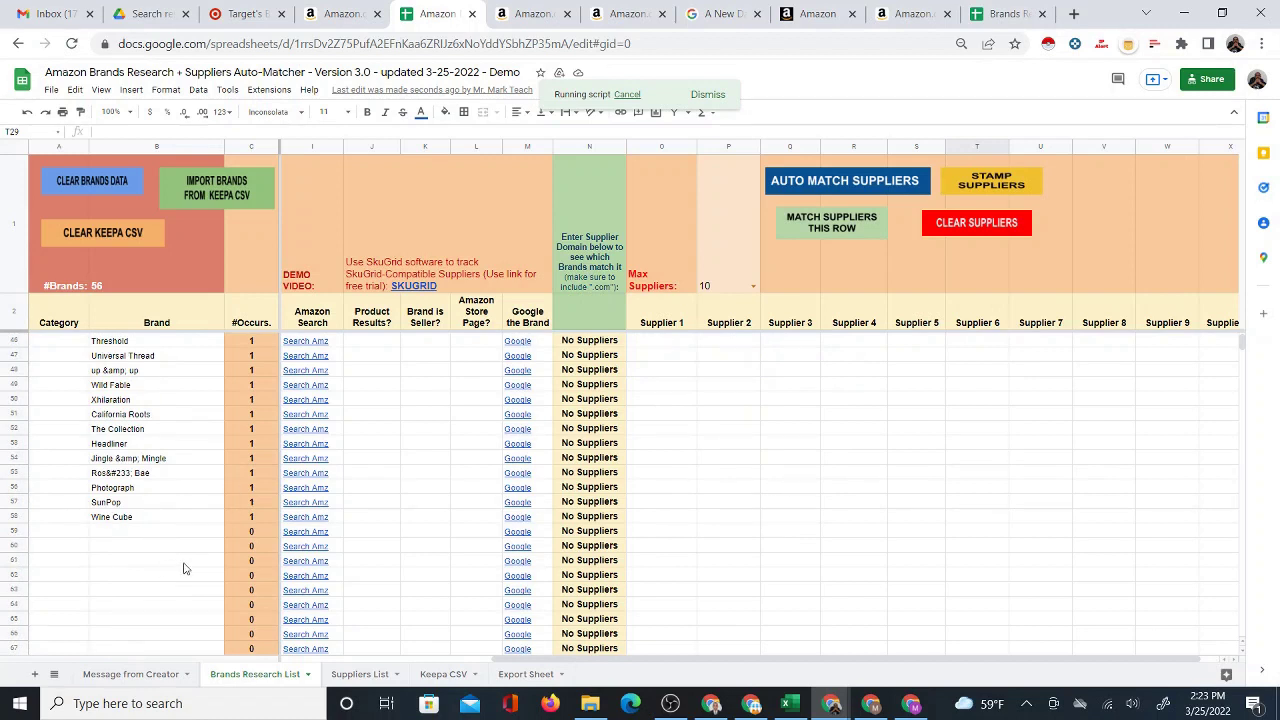
{"action": "scroll", "coordinate": [726, 476], "scroll_direction": "up", "scroll_amount": 2}
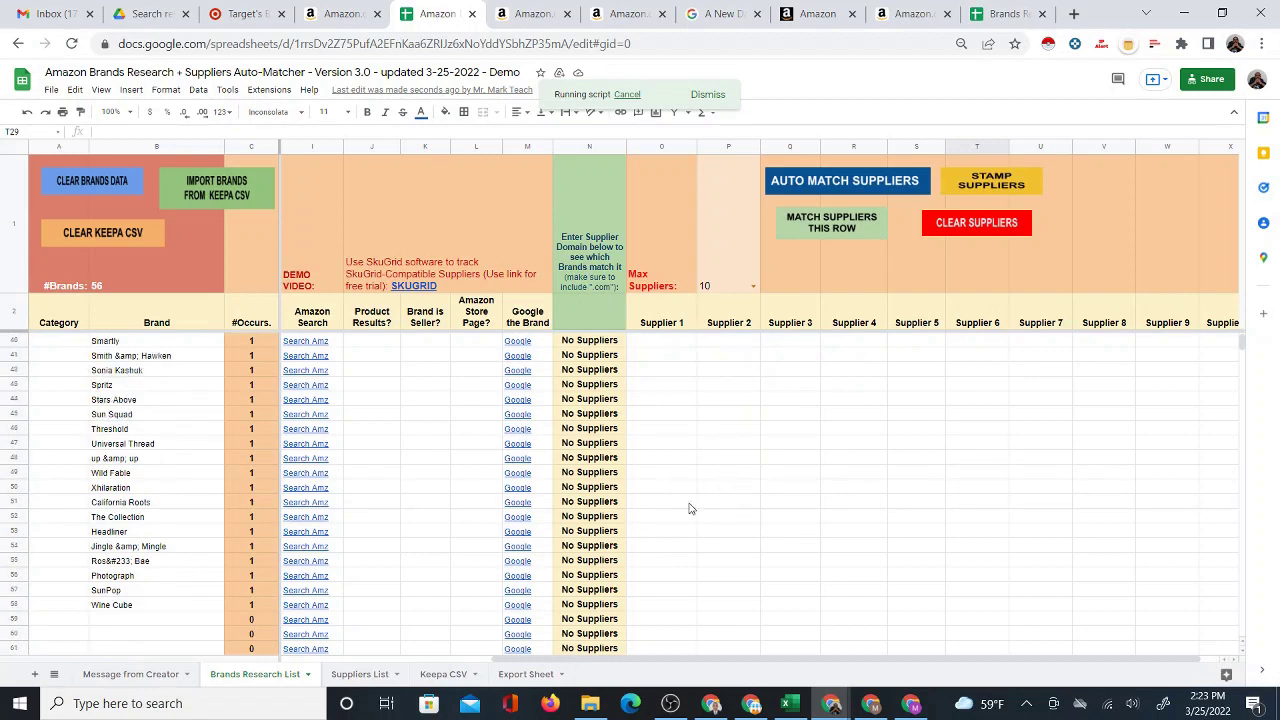
{"action": "scroll", "coordinate": [695, 505], "scroll_direction": "up", "scroll_amount": 2}
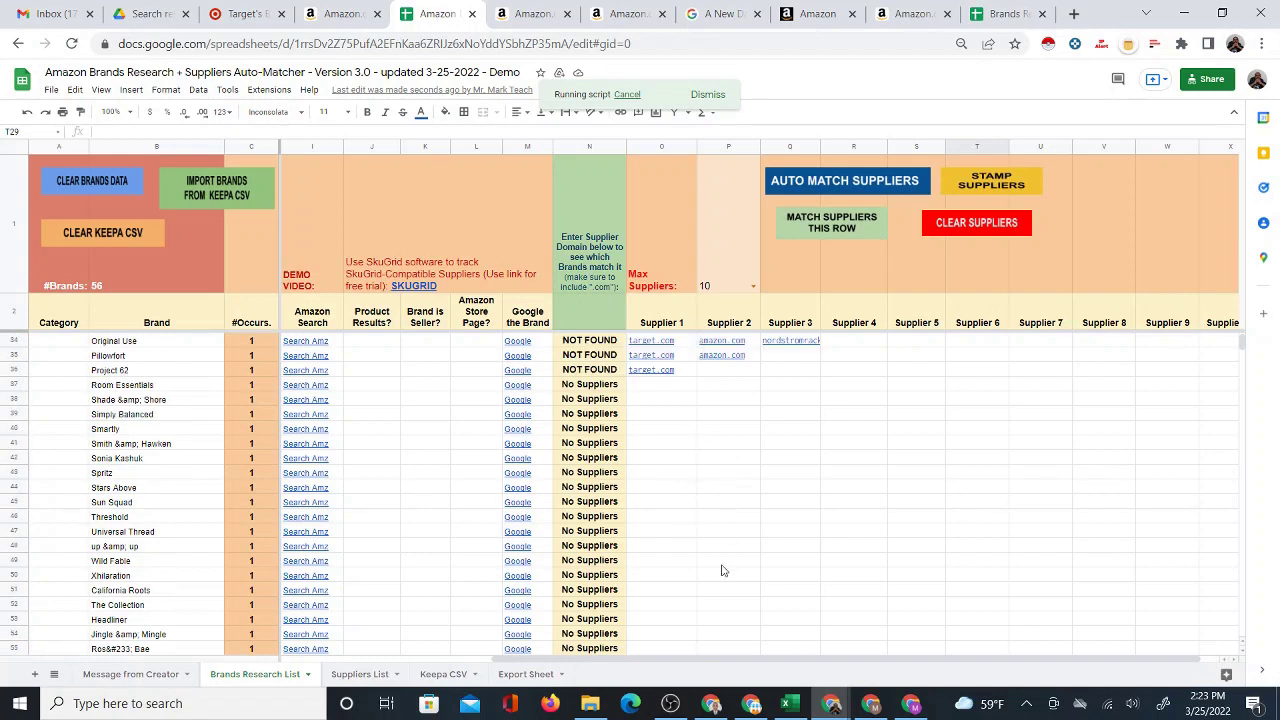
{"action": "scroll", "coordinate": [720, 540], "scroll_direction": "down", "scroll_amount": 2}
{"action": "scroll", "coordinate": [725, 520], "scroll_direction": "up", "scroll_amount": 7}
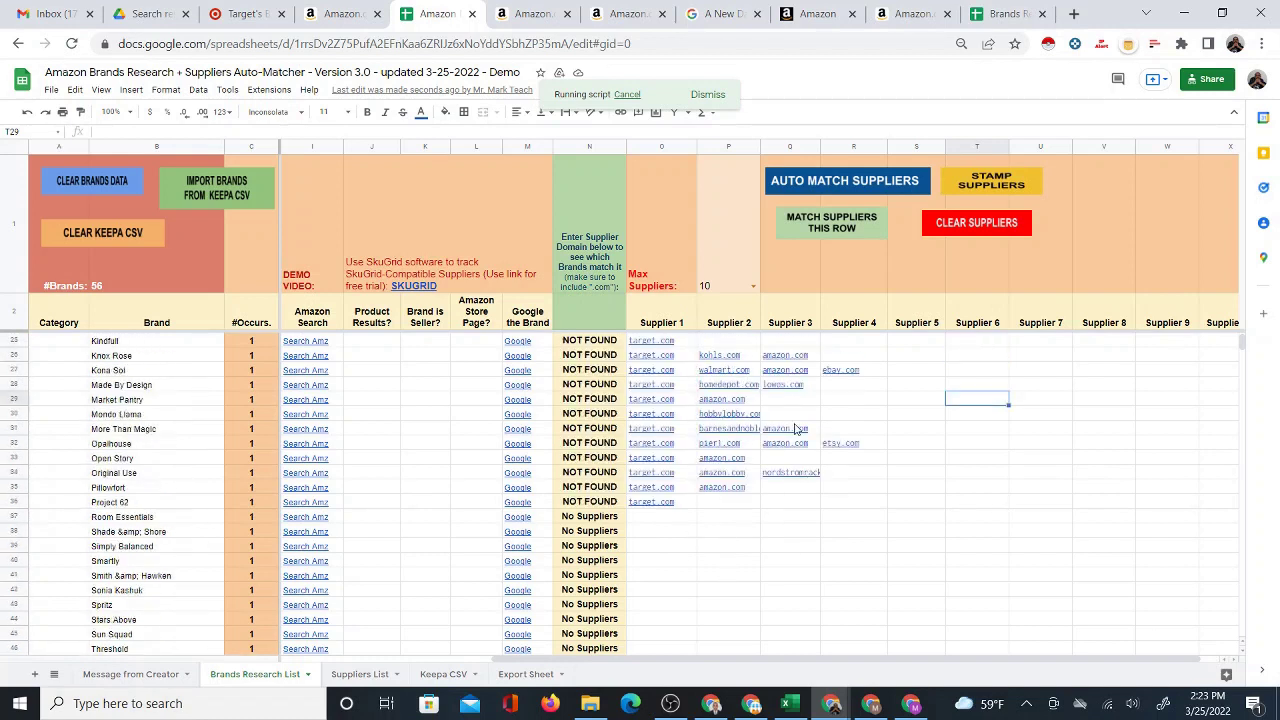
{"action": "scroll", "coordinate": [760, 540], "scroll_direction": "down", "scroll_amount": 1}
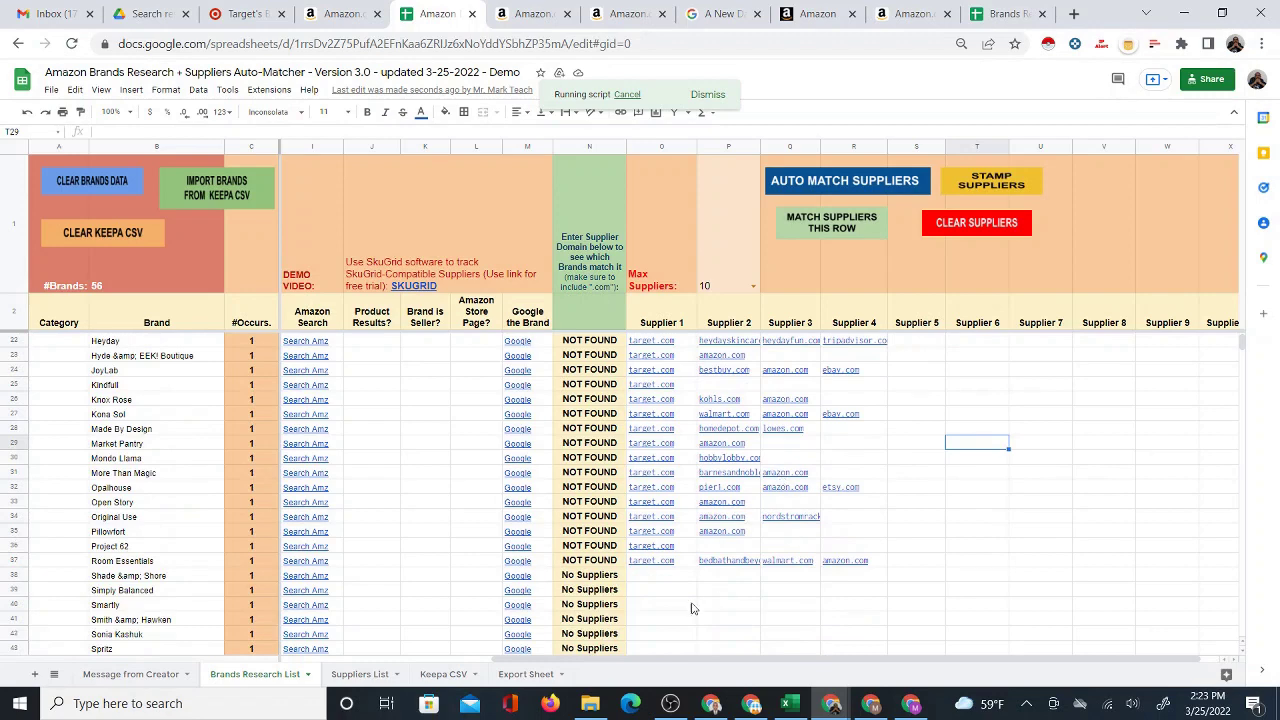
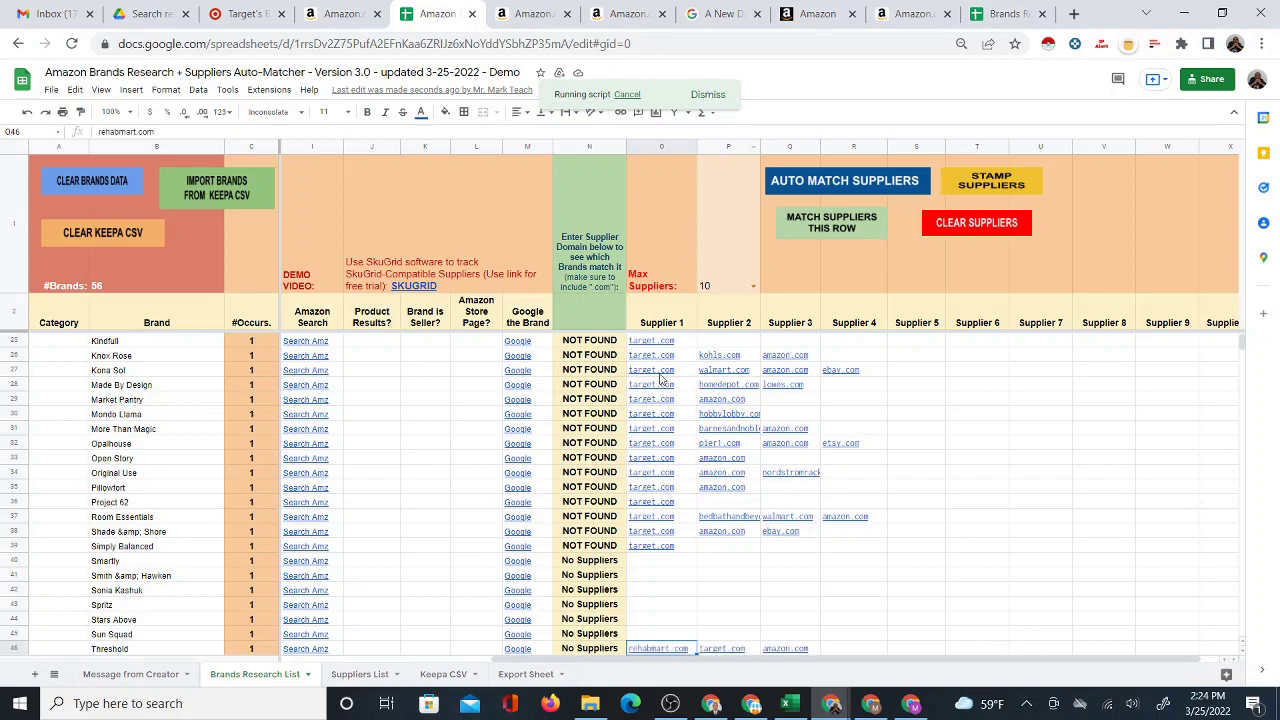
- Clear the supplier domains from Supplier 1 through Supplier 3 in the Threshold row
{"action": "scroll", "coordinate": [680, 563], "scroll_direction": "down", "scroll_amount": 2}
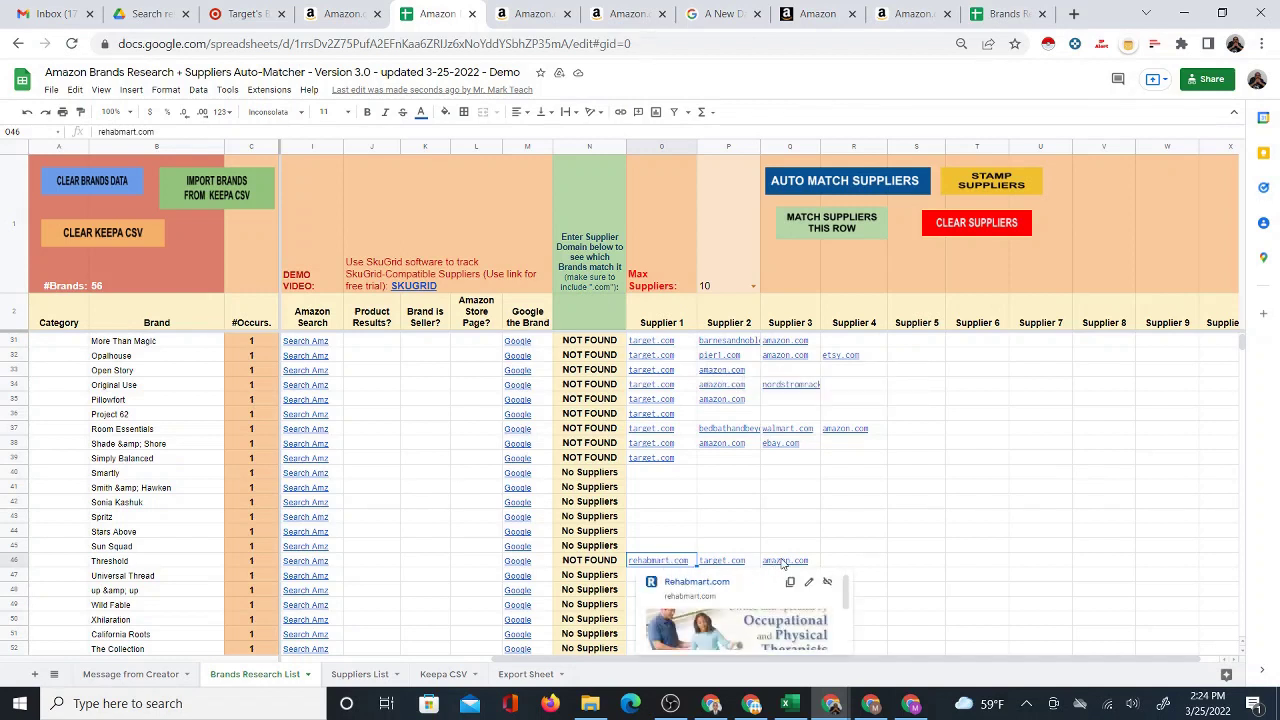
{"action": "left_click", "coordinate": [671, 476]}
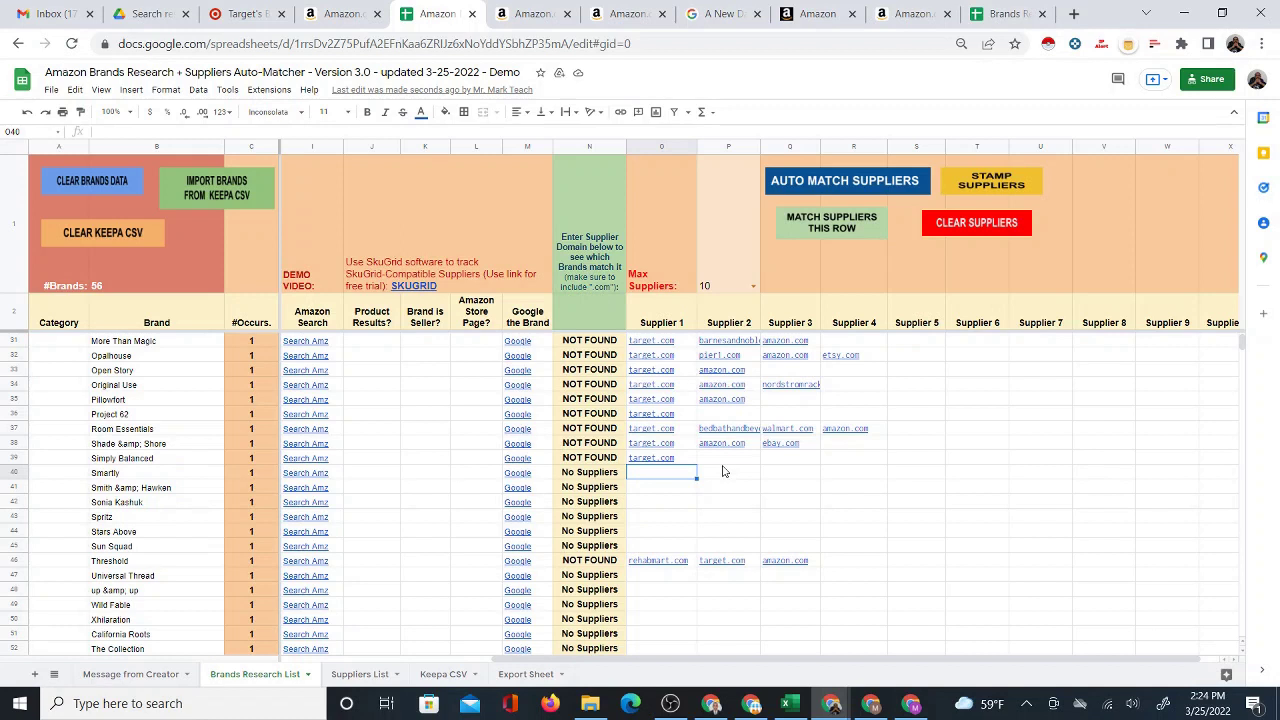
{"action": "left_click_drag", "start_coordinate": [664, 561], "coordinate": [802, 561]}
{"action": "key", "text": "Delete"}
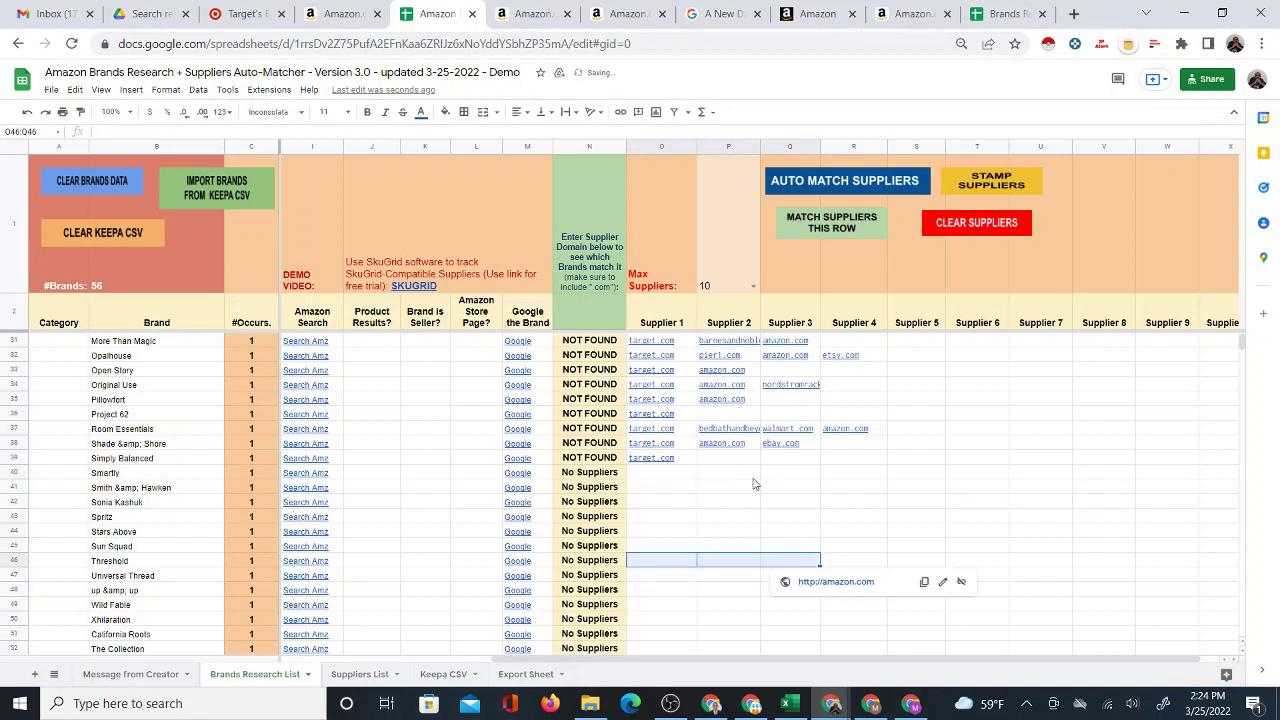
- Restart the automatic supplier matching from the Supplier 1 cell of the Smartly row
{"action": "left_click", "coordinate": [677, 476]}
{"action": "left_click", "coordinate": [798, 188]}
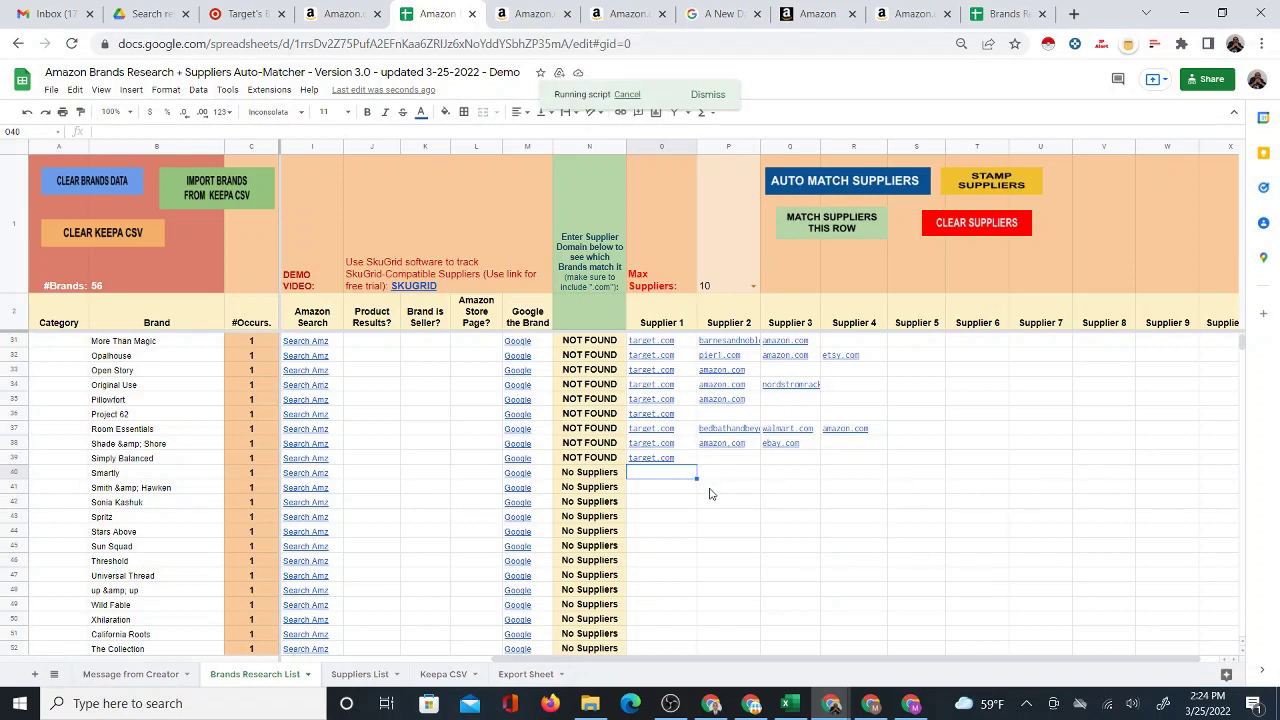
{"action": "mouse_move", "coordinate": [673, 459]}
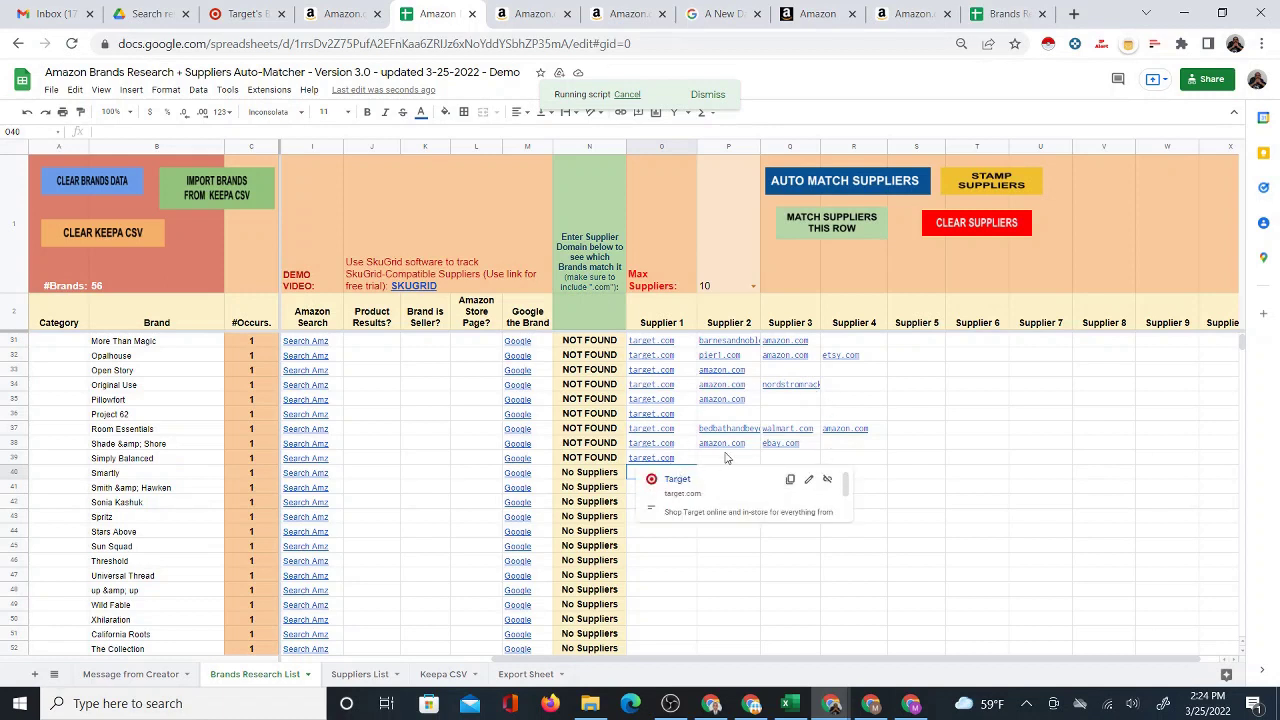
{"action": "mouse_move", "coordinate": [778, 452]}
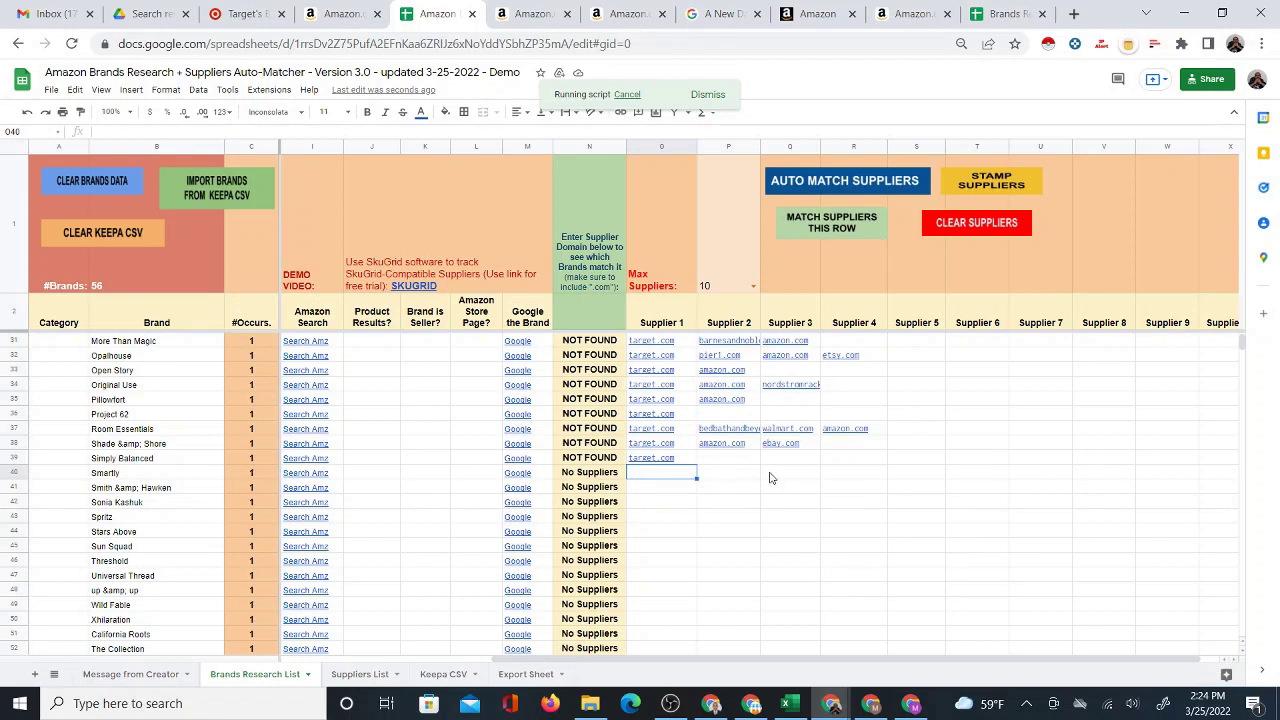
- Follow the supplier matches being filled in from Smartly to Spritz and compare them with the preceding rows
{"action": "scroll", "coordinate": [700, 509], "scroll_direction": "down", "scroll_amount": 1}
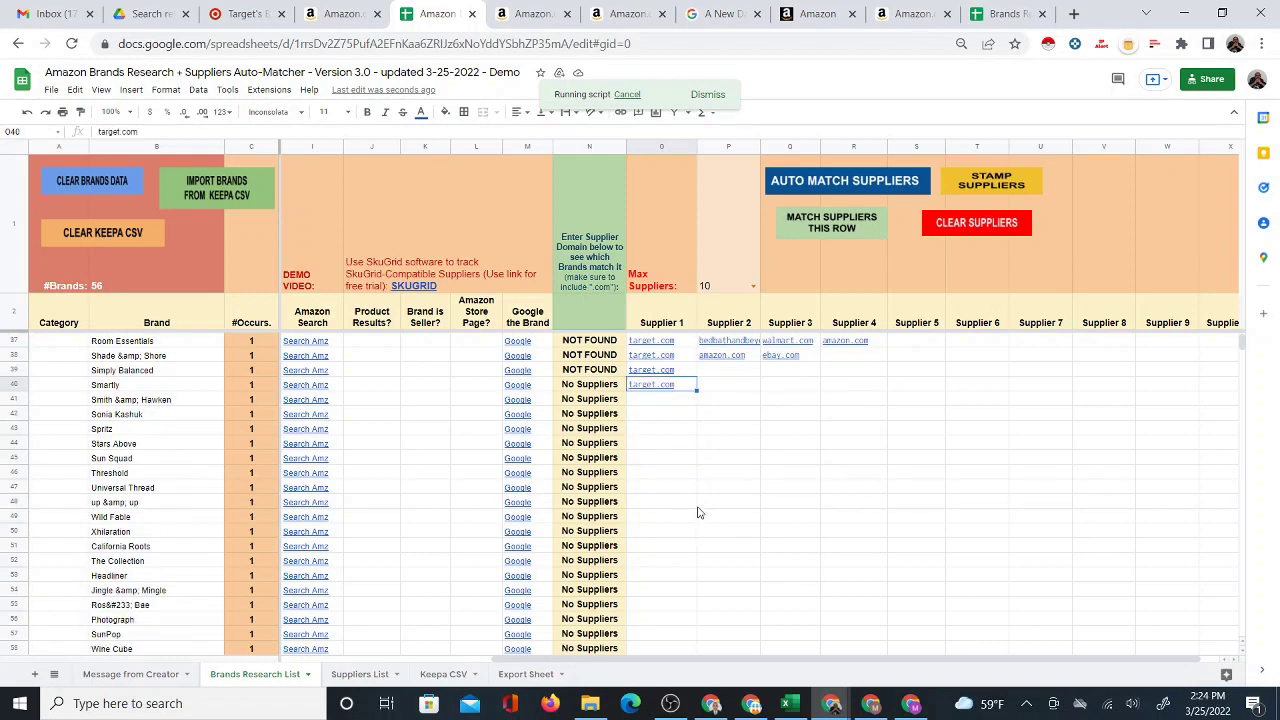
{"action": "scroll", "coordinate": [698, 513], "scroll_direction": "down", "scroll_amount": 3}
{"action": "scroll", "coordinate": [698, 513], "scroll_direction": "up", "scroll_amount": 4}
{"action": "scroll", "coordinate": [698, 506], "scroll_direction": "down", "scroll_amount": 2}
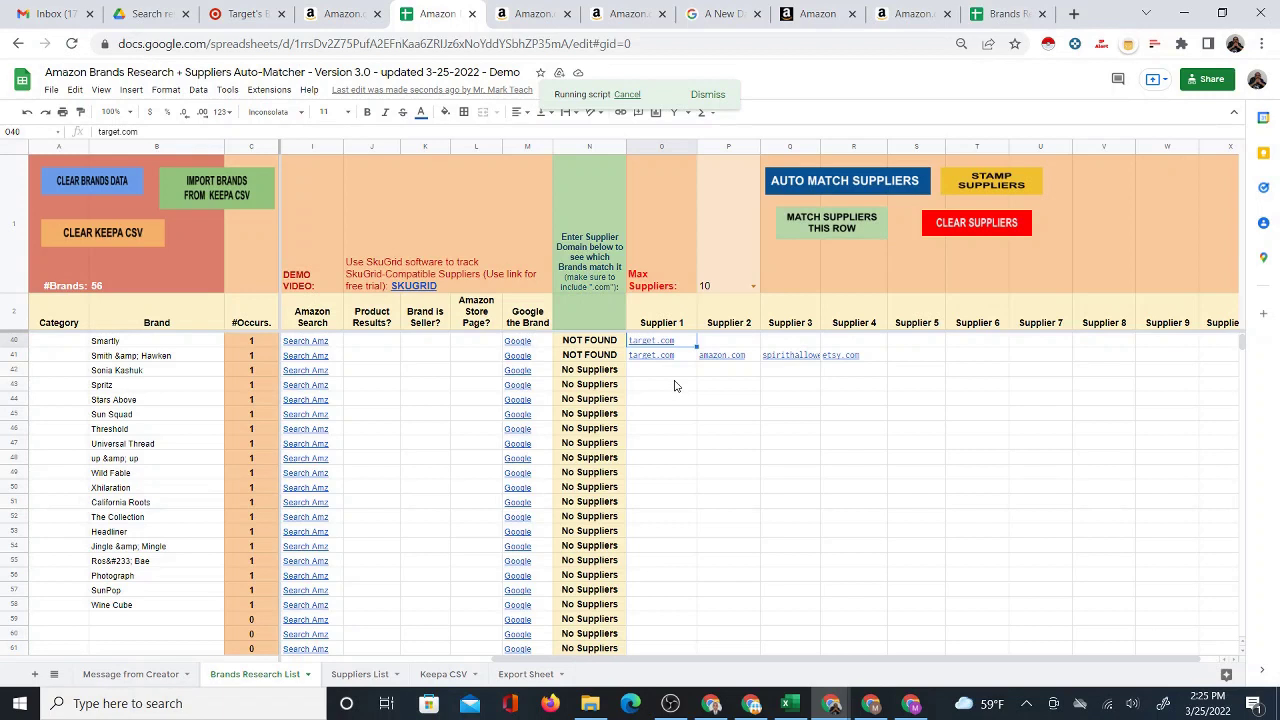
{"action": "scroll", "coordinate": [680, 463], "scroll_direction": "up", "scroll_amount": 3}
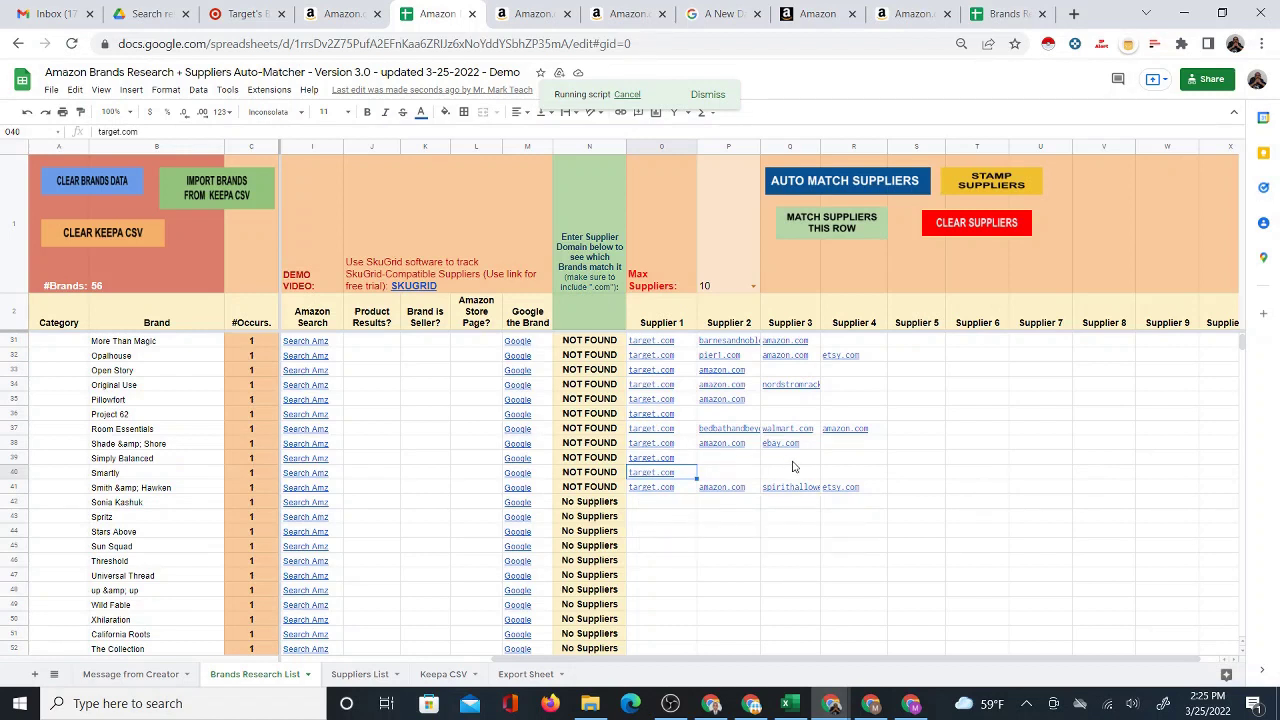
{"action": "scroll", "coordinate": [178, 485], "scroll_direction": "down", "scroll_amount": 3}
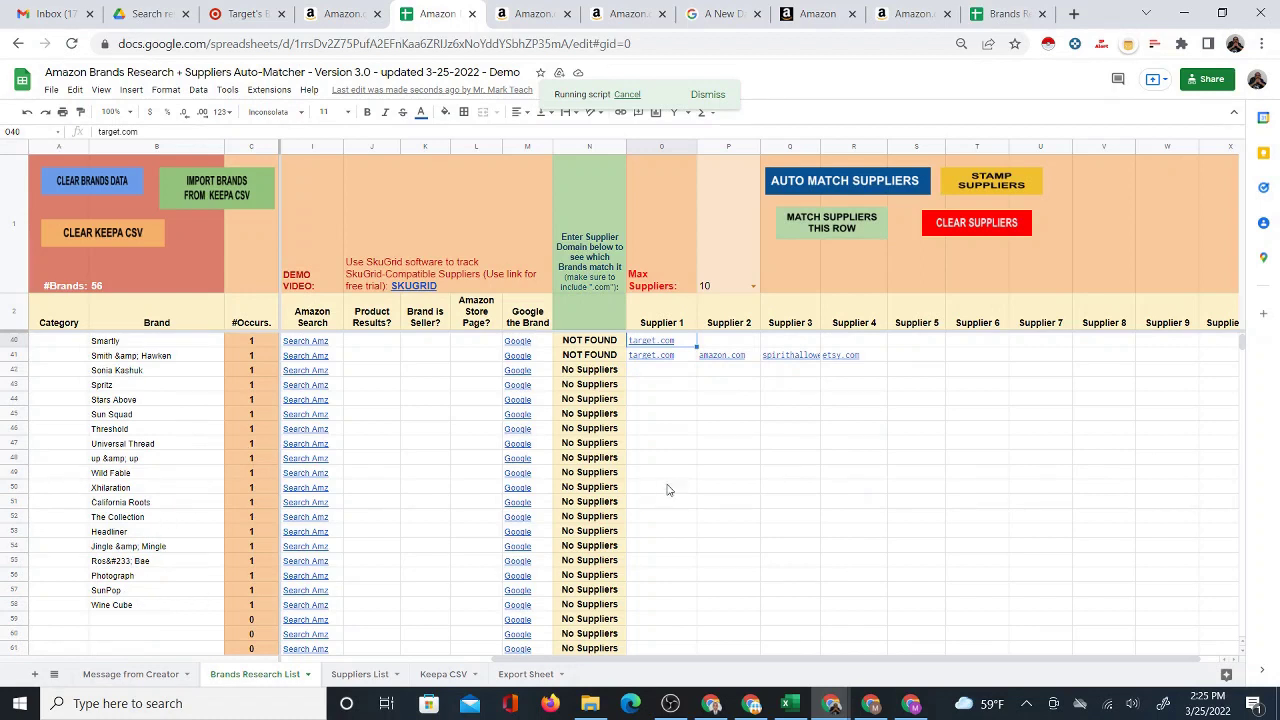
{"action": "scroll", "coordinate": [716, 475], "scroll_direction": "up", "scroll_amount": 2}
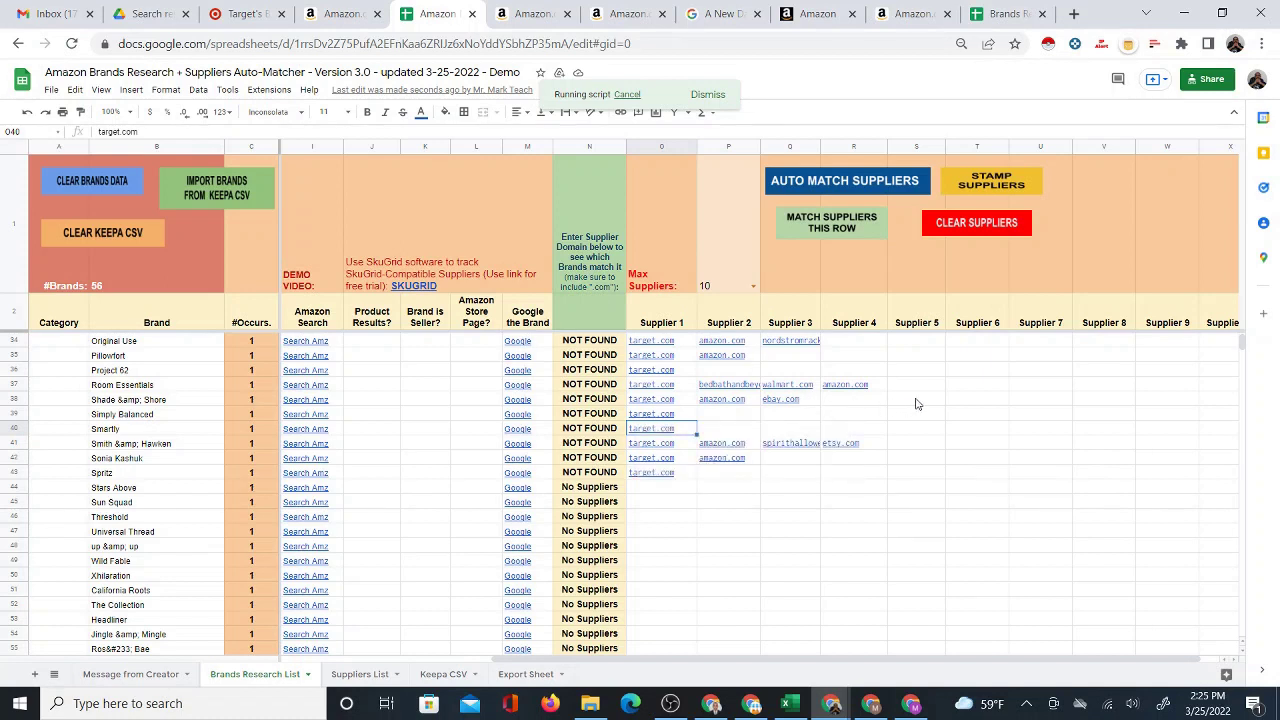
{"action": "left_click", "coordinate": [727, 477]}
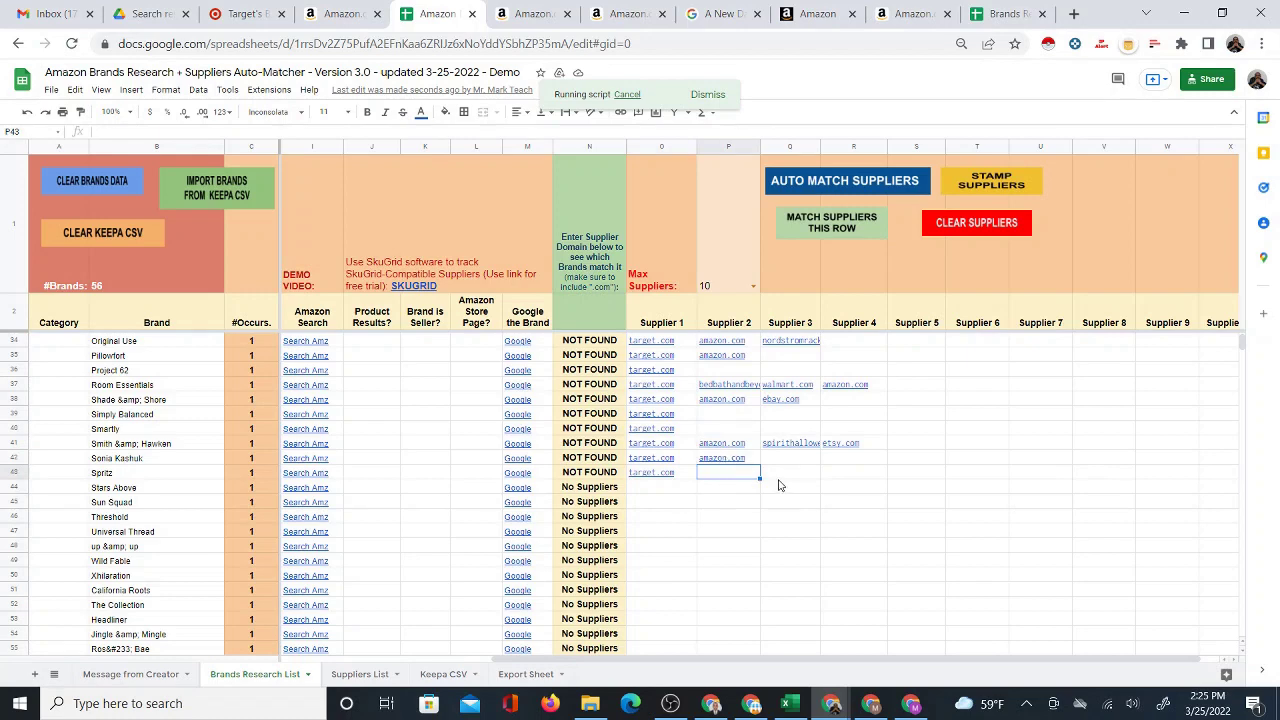
- Review the matched suppliers back up to the first brand and select the Product Results cell for A New Day
{"action": "scroll", "coordinate": [760, 505], "scroll_direction": "up", "scroll_amount": 1}
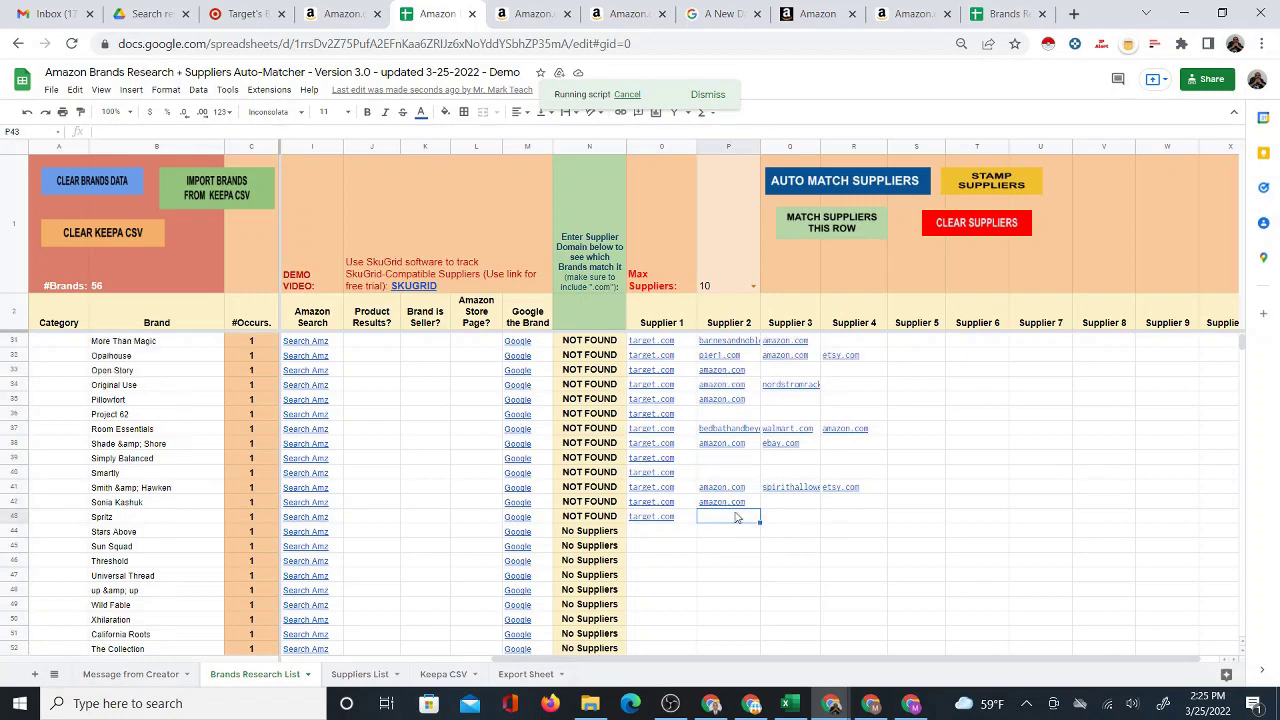
{"action": "scroll", "coordinate": [778, 510], "scroll_direction": "up", "scroll_amount": 3}
{"action": "scroll", "coordinate": [778, 505], "scroll_direction": "up", "scroll_amount": 6}
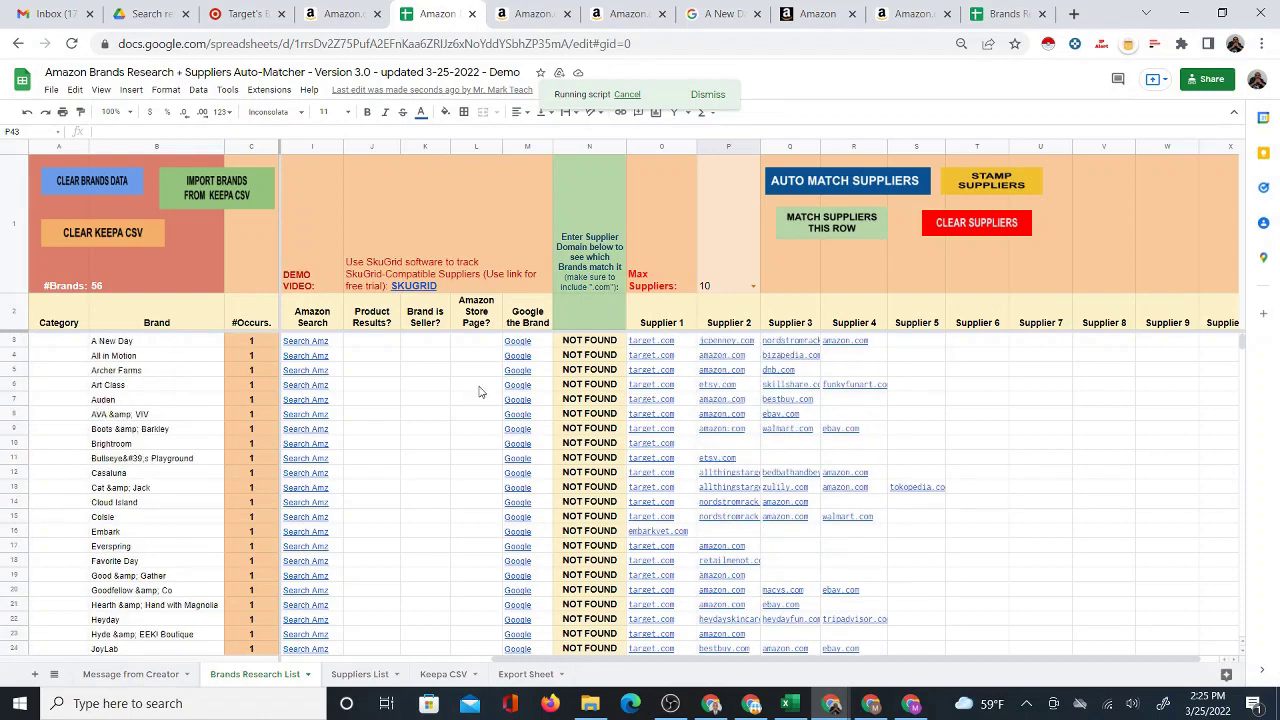
{"action": "left_click", "coordinate": [385, 343]}
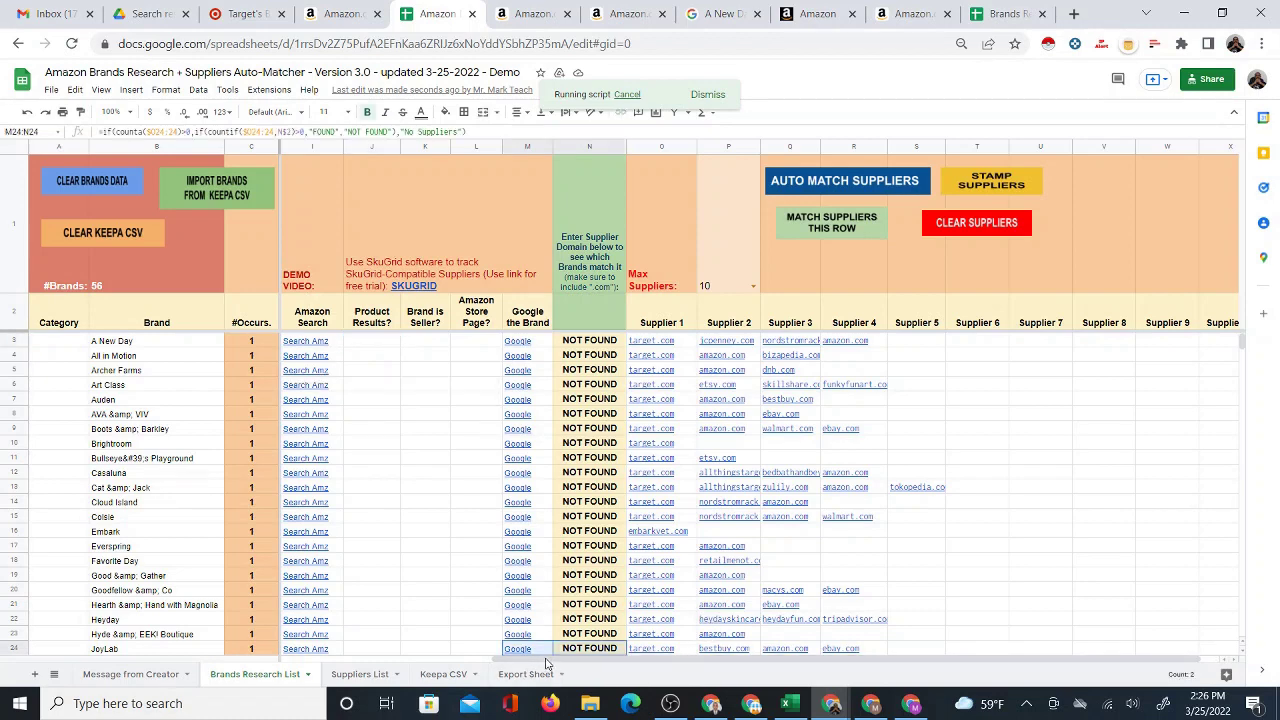
- Enter amazon.com as the supplier domain to find which brands list it among their matched suppliers
{"action": "left_click_drag", "start_coordinate": [565, 660], "coordinate": [328, 654]}
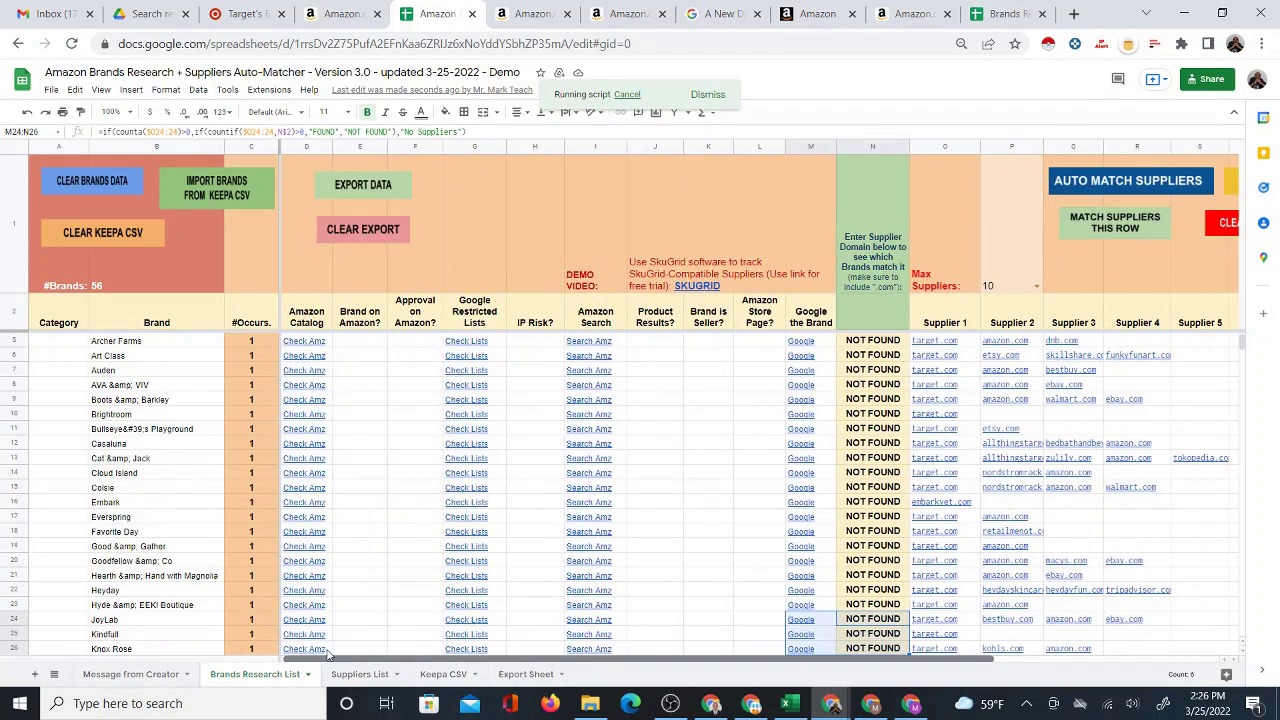
{"action": "left_click", "coordinate": [357, 343]}
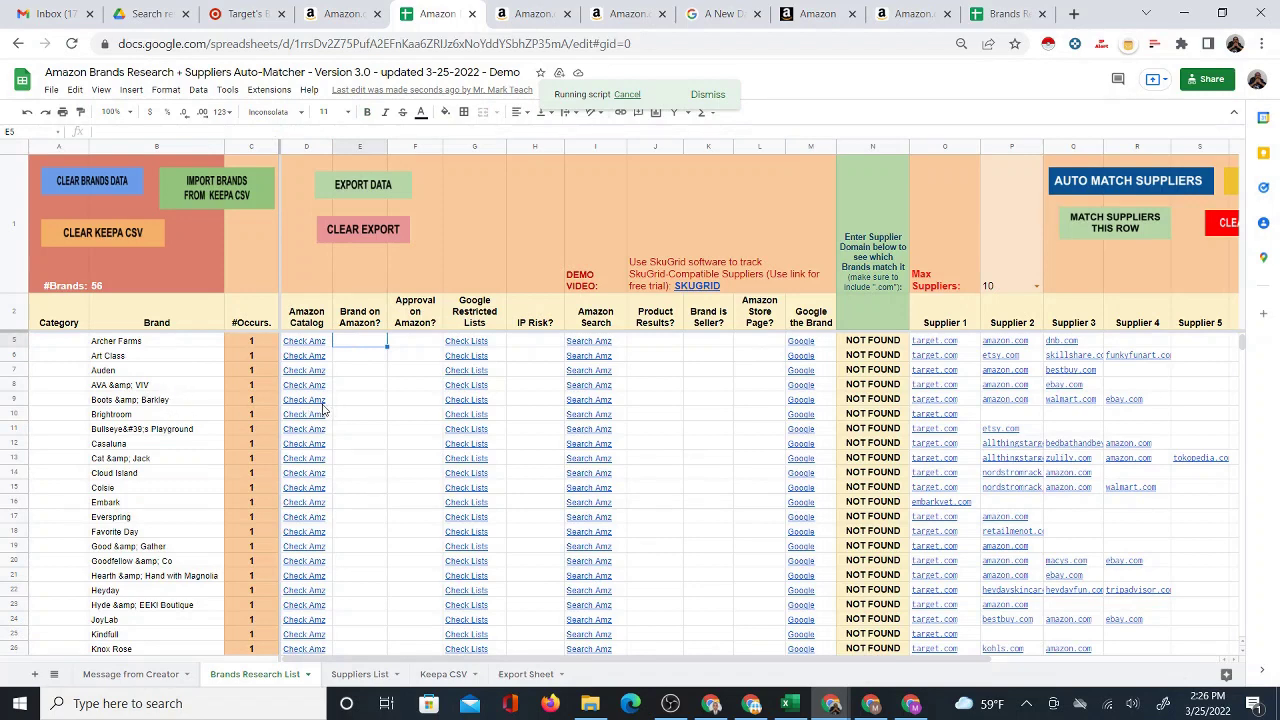
{"action": "mouse_move", "coordinate": [318, 406]}
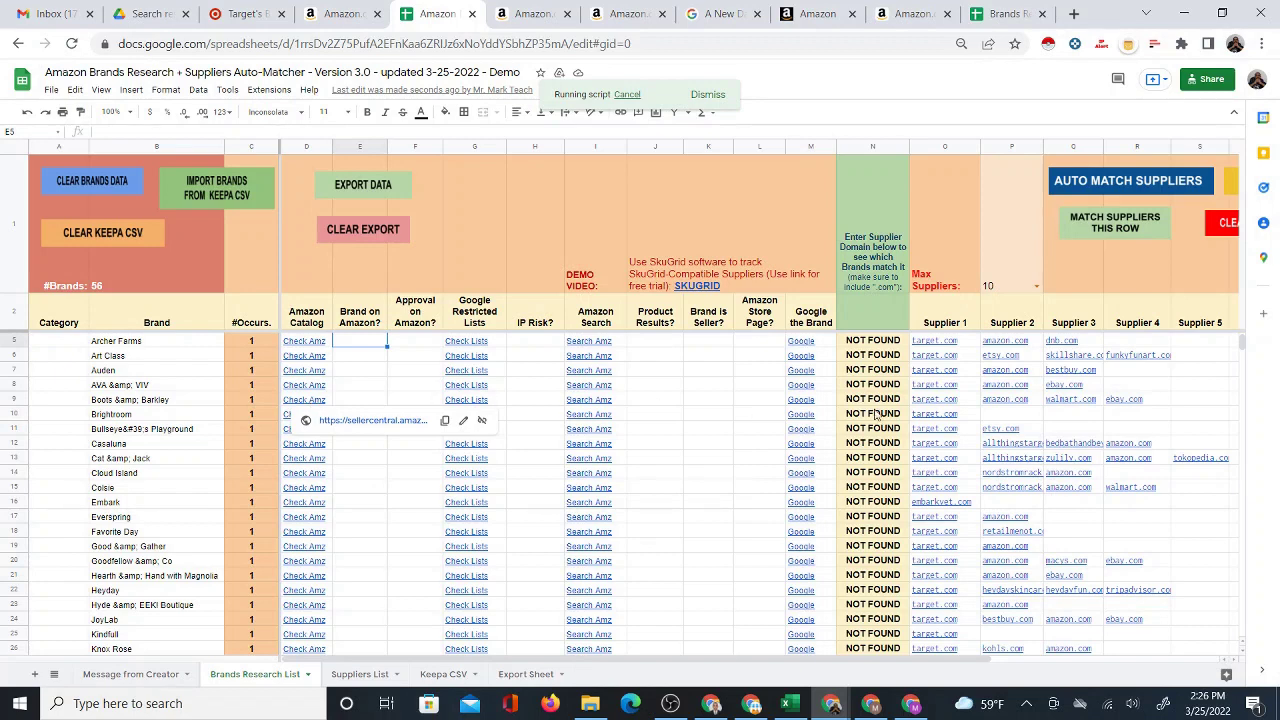
{"action": "left_click", "coordinate": [872, 324]}
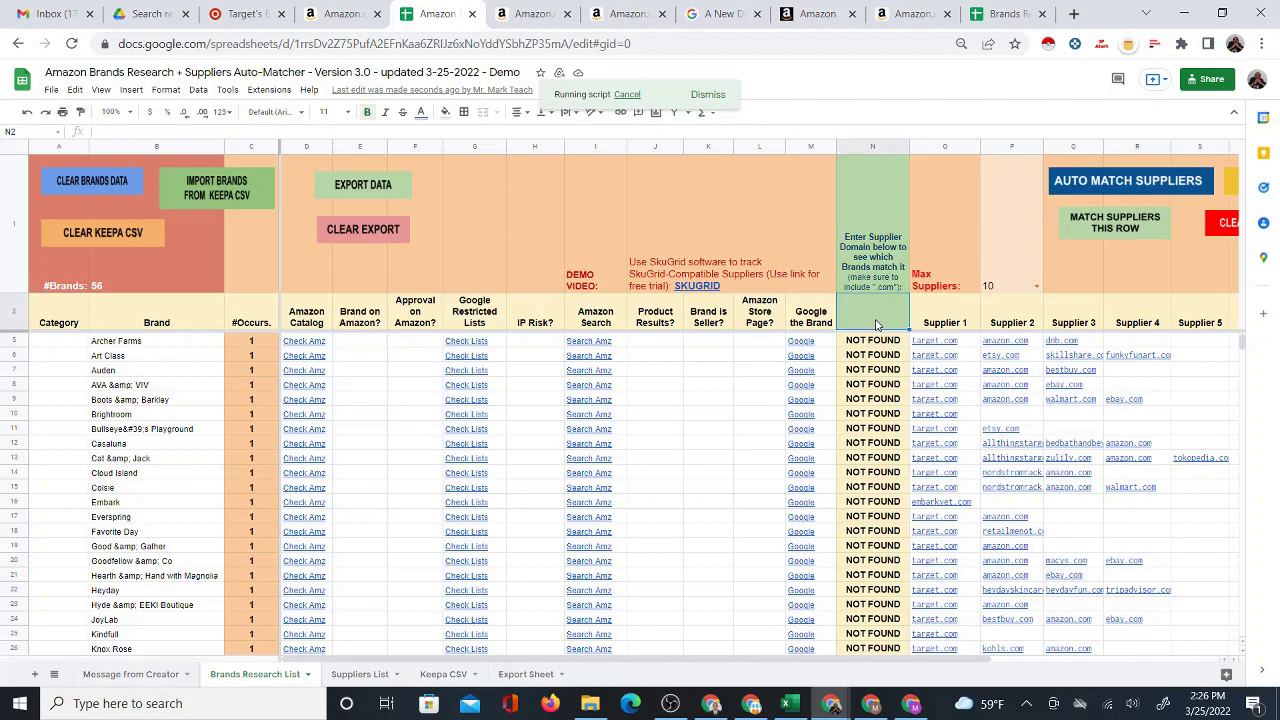
{"action": "type", "text": "amaz"}
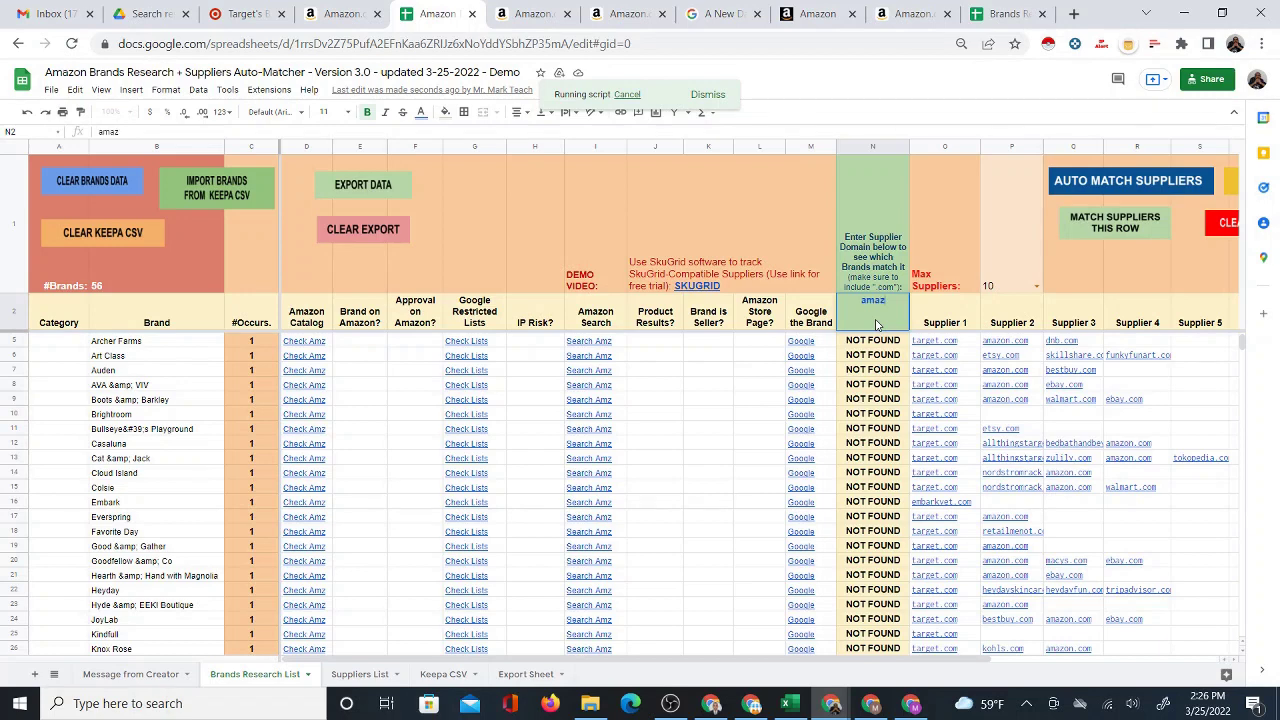
{"action": "type", "text": "on.com"}
{"action": "mouse_move", "coordinate": [947, 558]}
{"action": "left_click", "coordinate": [752, 345]}
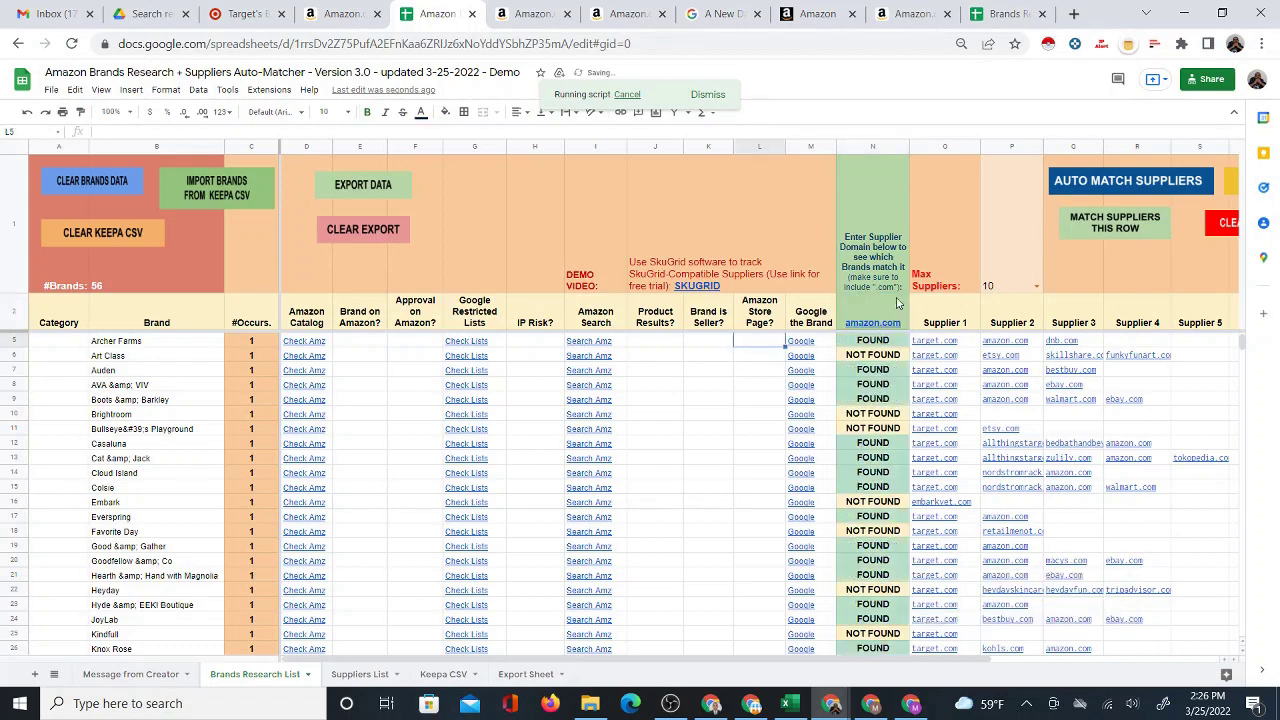
{"action": "mouse_move", "coordinate": [870, 304]}
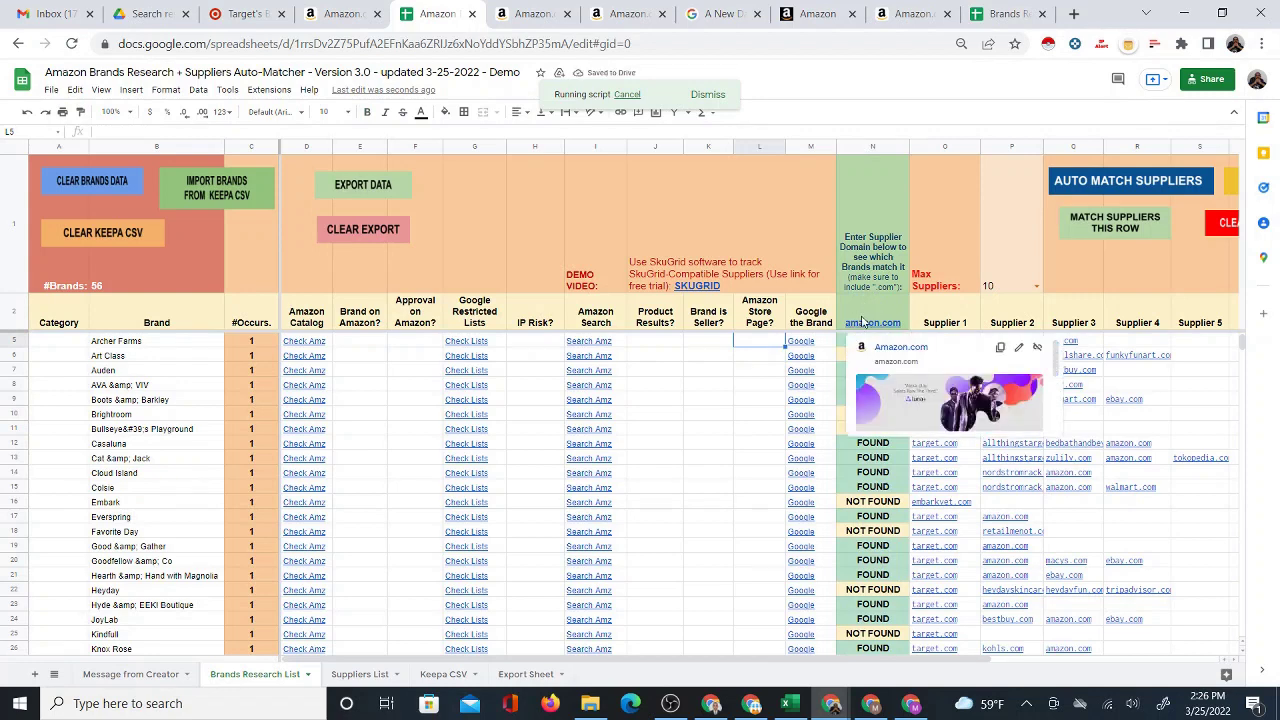
{"action": "left_click", "coordinate": [660, 347]}
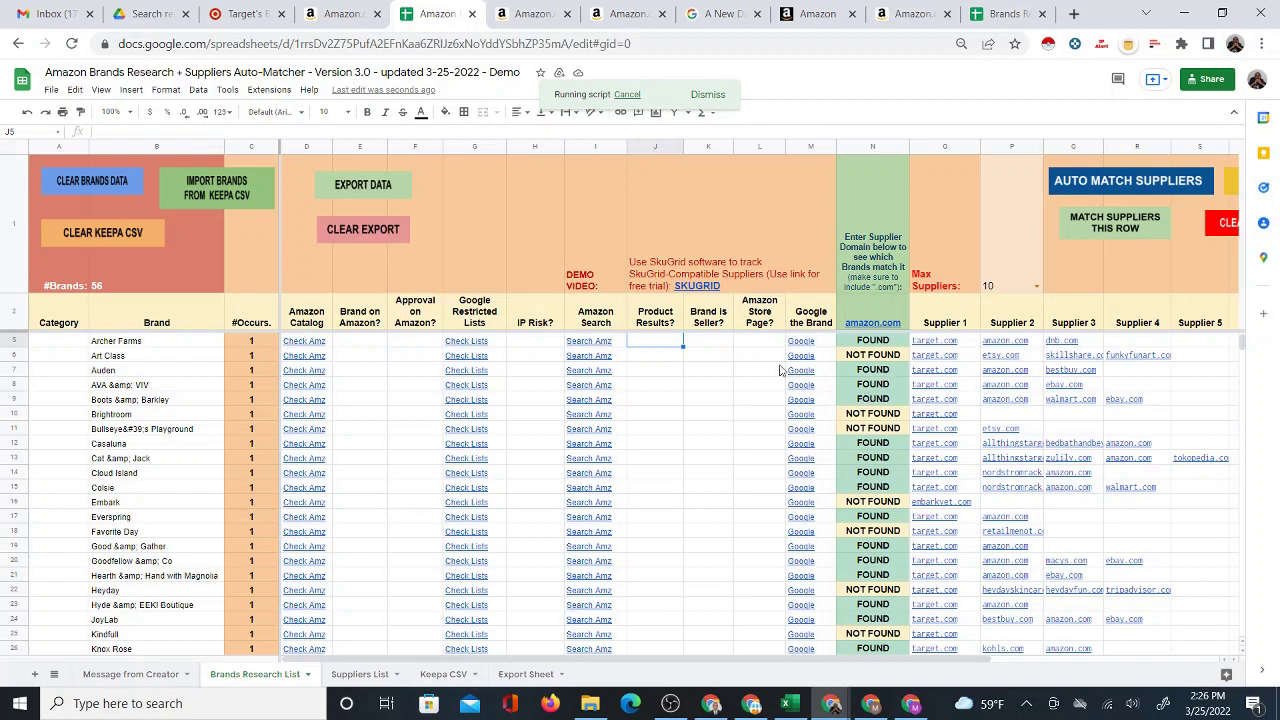
- Open the Amazon catalog check for A New Day and choose the New condition for the Women's Metal Aviator Sunglasses
{"action": "scroll", "coordinate": [880, 430], "scroll_direction": "down", "scroll_amount": 5}
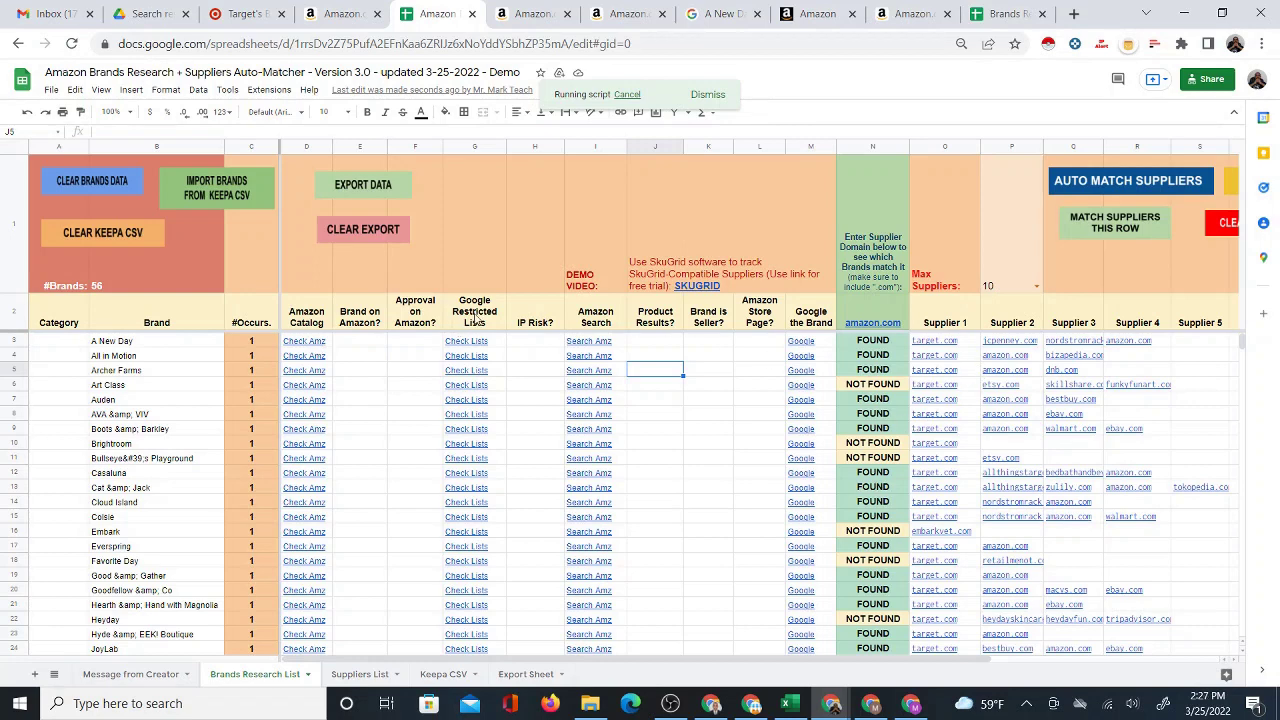
{"action": "mouse_move", "coordinate": [312, 346]}
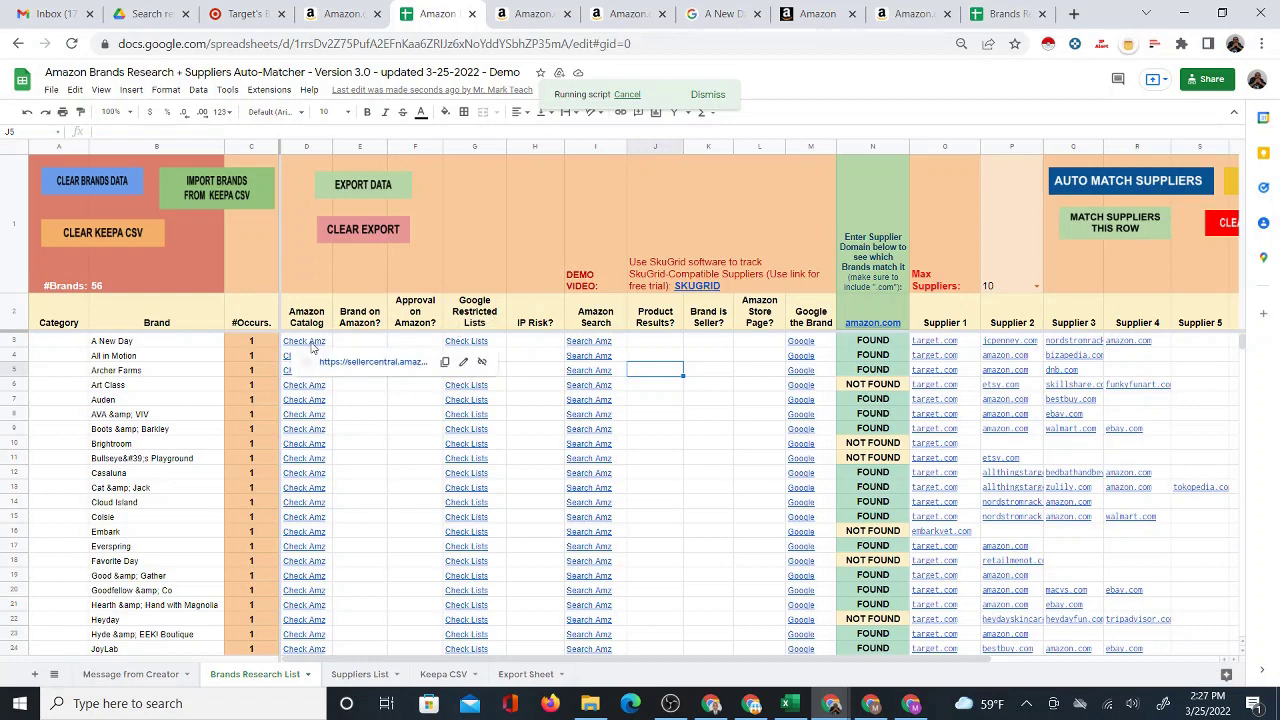
{"action": "left_click", "coordinate": [369, 362]}
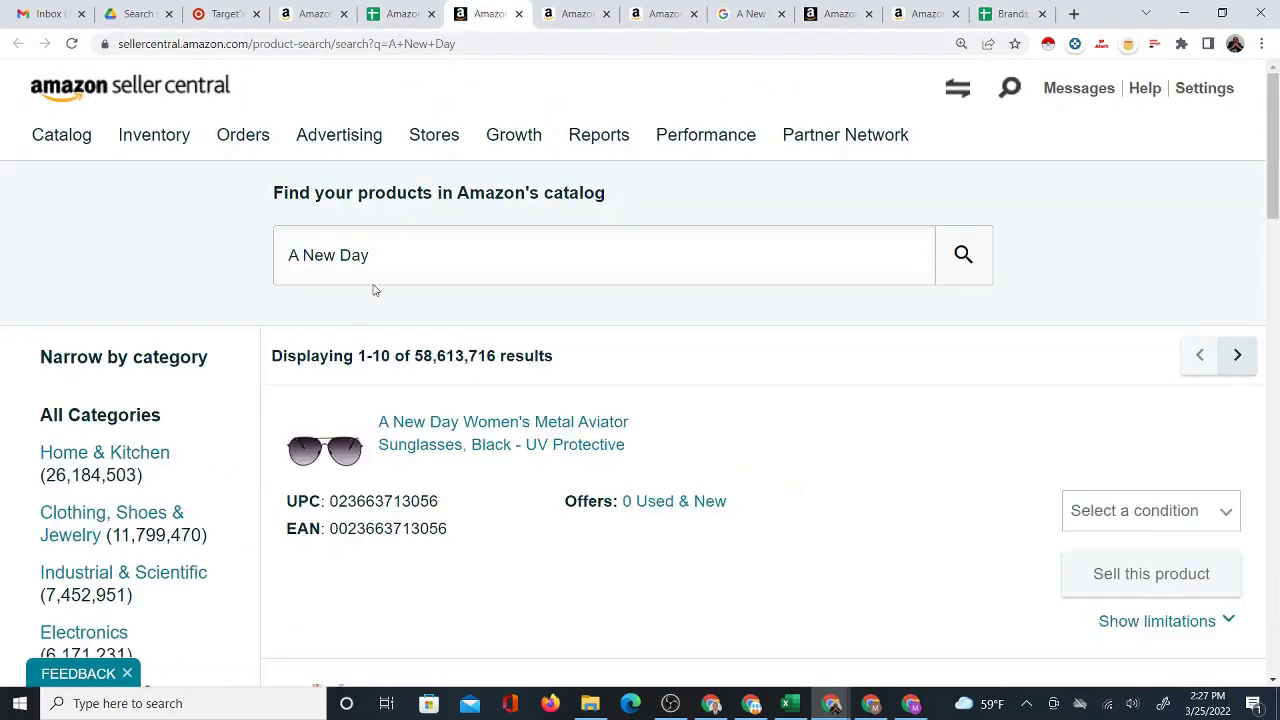
{"action": "scroll", "coordinate": [684, 415], "scroll_direction": "down", "scroll_amount": 4}
{"action": "scroll", "coordinate": [689, 380], "scroll_direction": "up", "scroll_amount": 3}
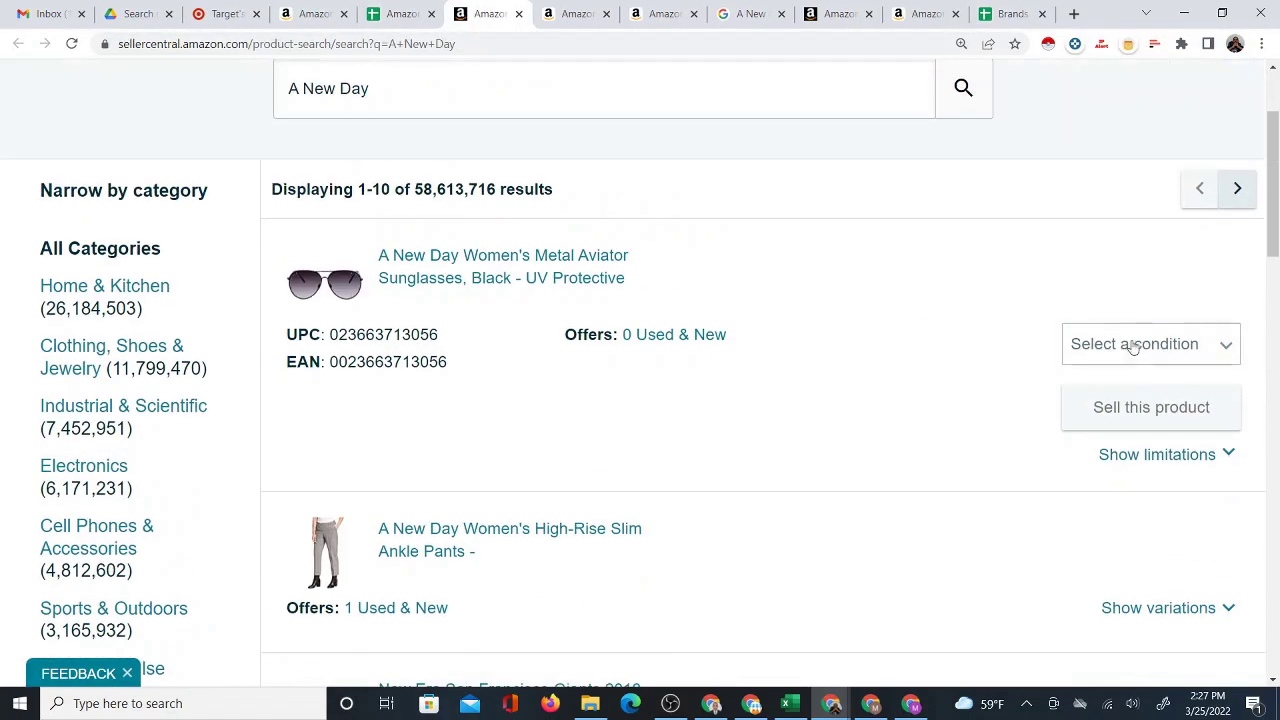
{"action": "left_click", "coordinate": [1205, 347]}
{"action": "left_click", "coordinate": [1115, 386]}
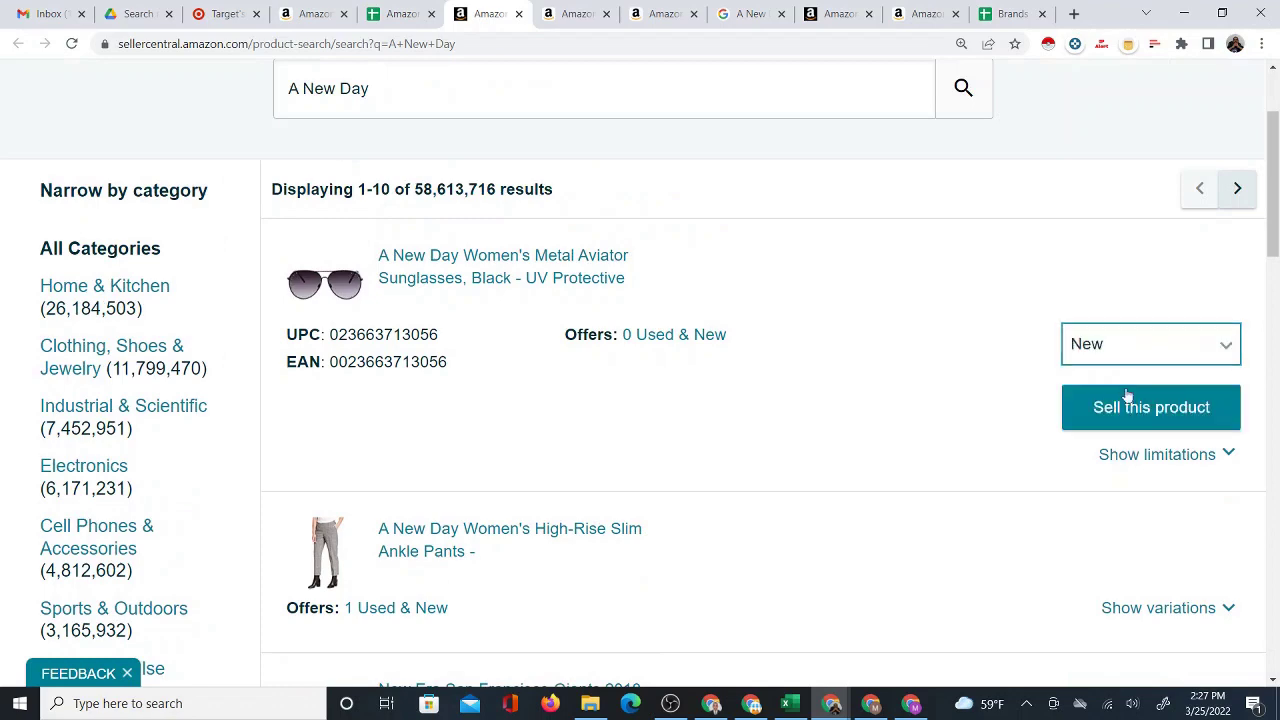
- Return to the brands sheet and enter yes under Approval on Amazon? for A New Day
{"action": "left_click", "coordinate": [400, 16]}
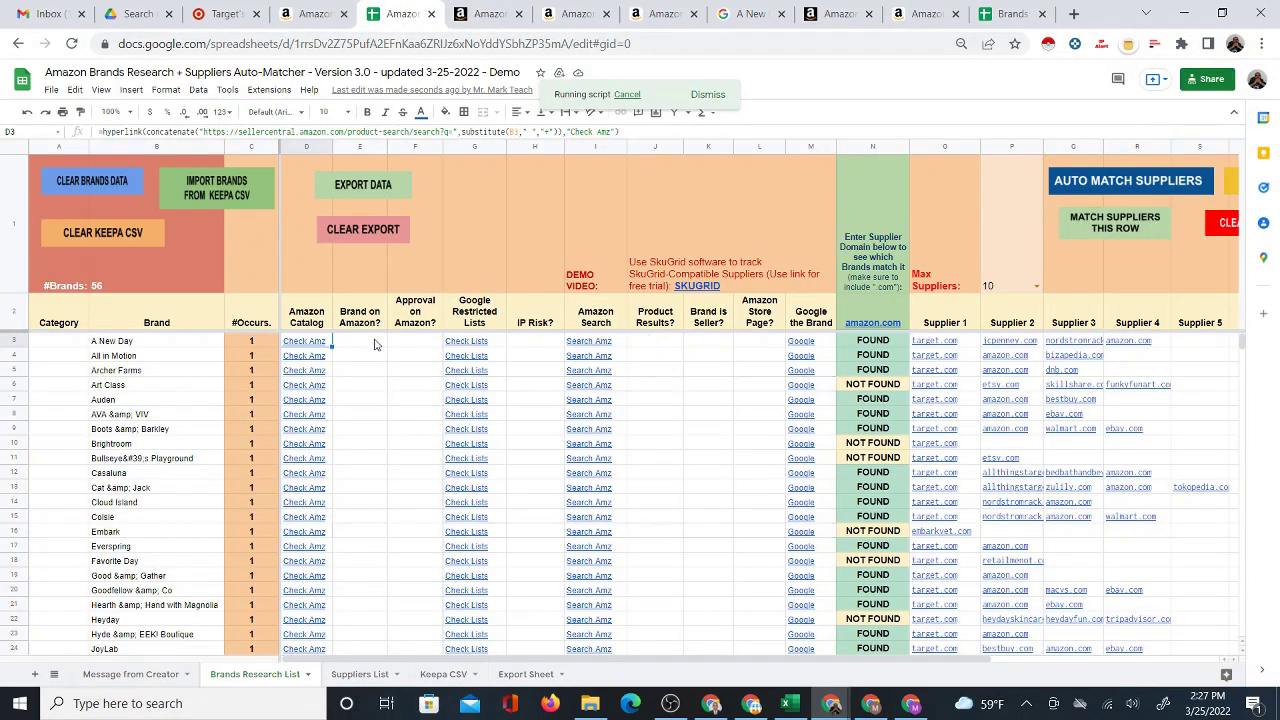
{"action": "left_click", "coordinate": [376, 344]}
{"action": "left_click", "coordinate": [404, 344]}
{"action": "type", "text": "yes"}
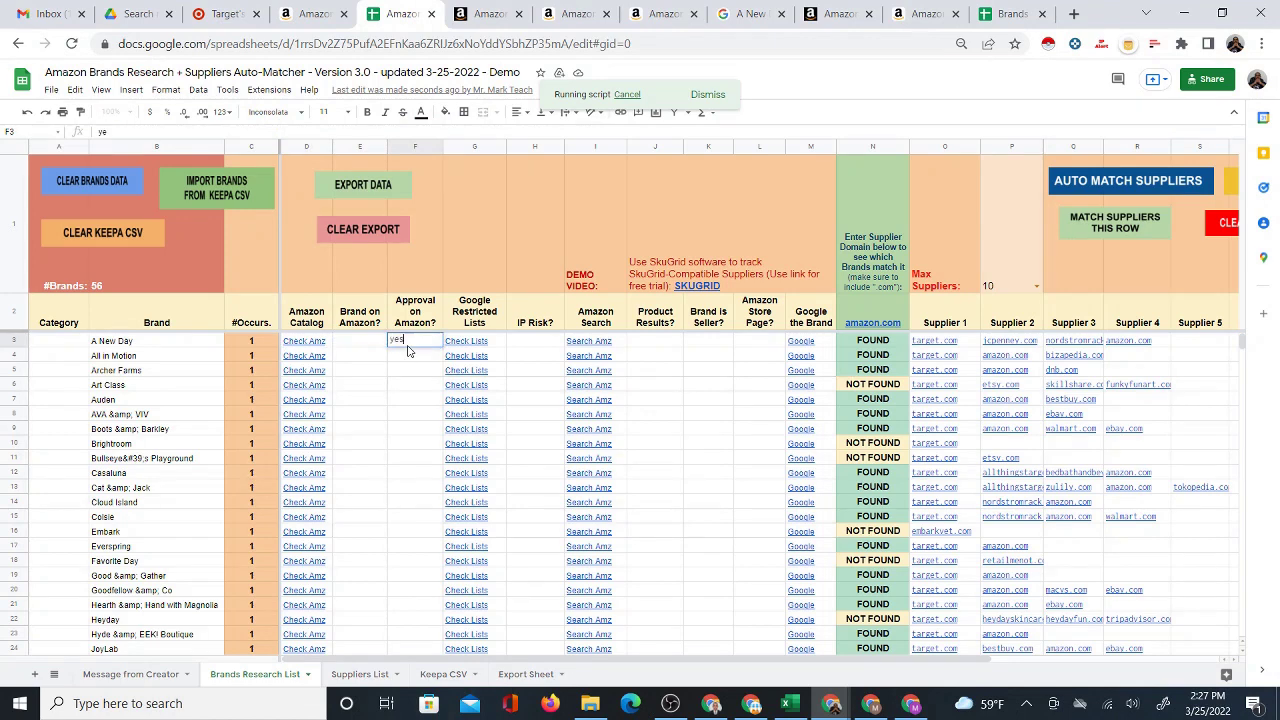
{"action": "key", "text": "Return"}
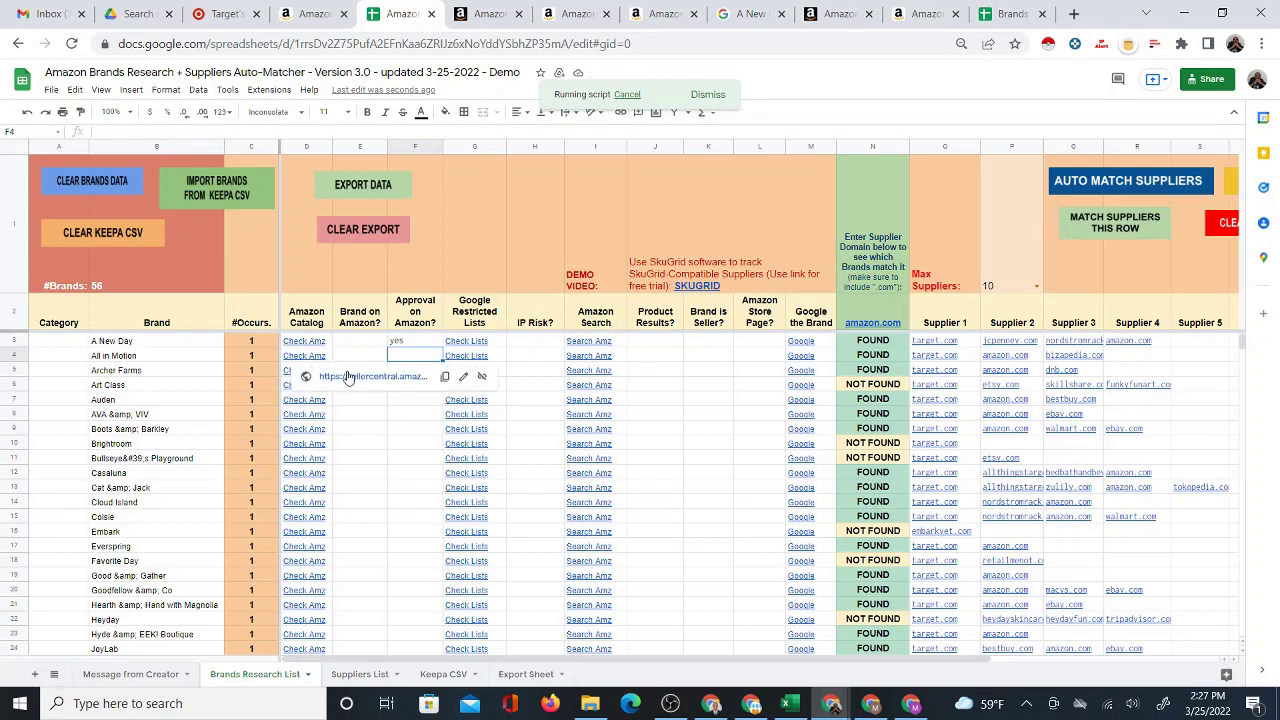
- Open the Amazon catalog check for All in Motion and look for the brand's products on the first two result pages
{"action": "left_click", "coordinate": [346, 376]}
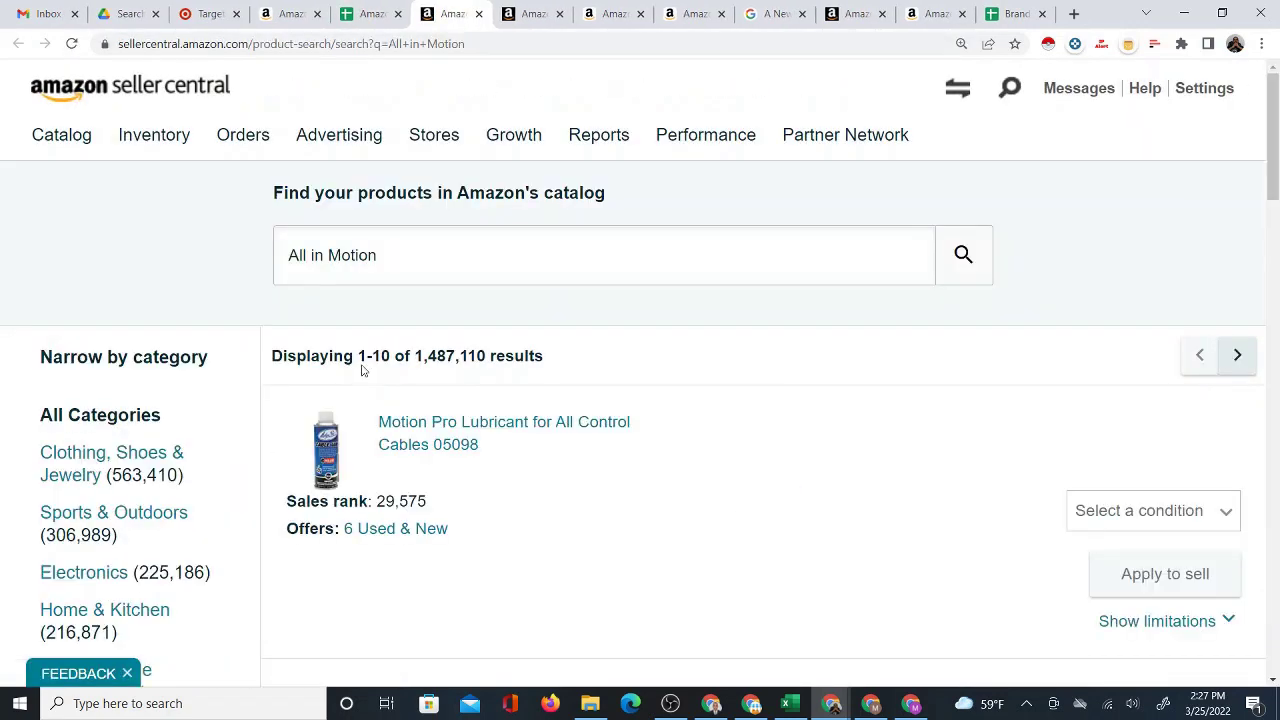
{"action": "scroll", "coordinate": [640, 420], "scroll_direction": "down", "scroll_amount": 5}
{"action": "scroll", "coordinate": [650, 433], "scroll_direction": "down", "scroll_amount": 13}
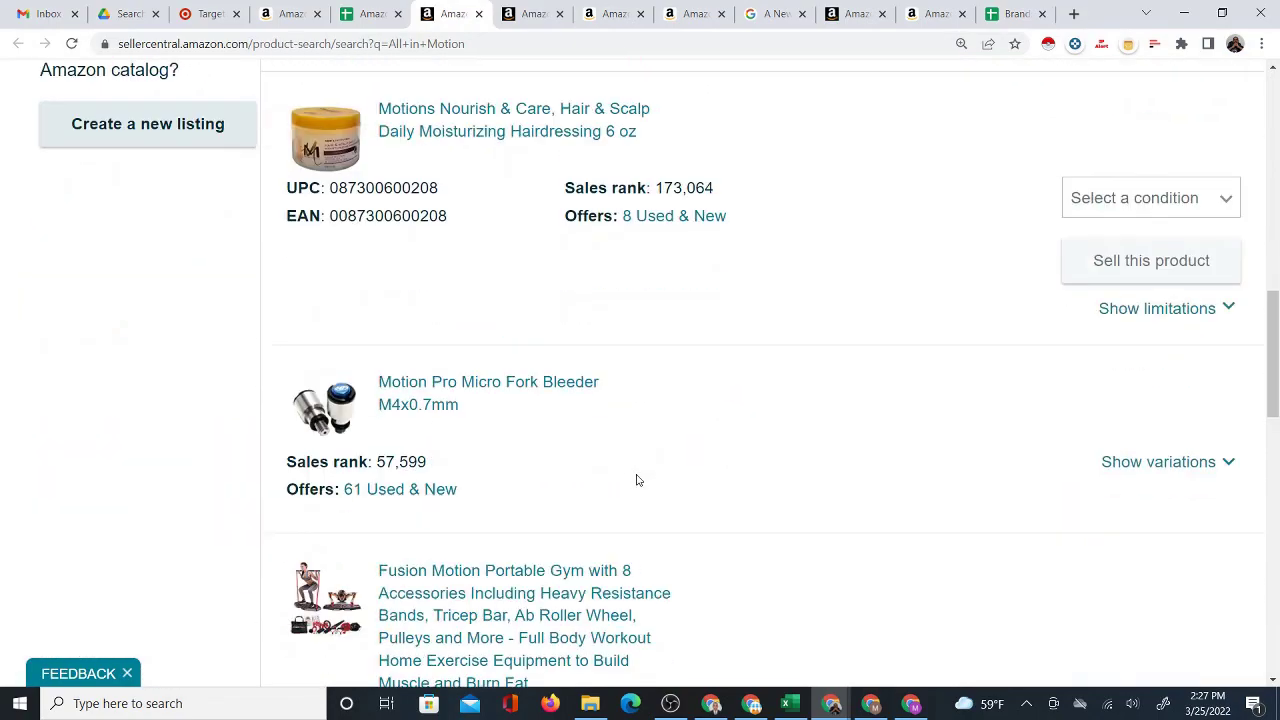
{"action": "scroll", "coordinate": [630, 530], "scroll_direction": "down", "scroll_amount": 6}
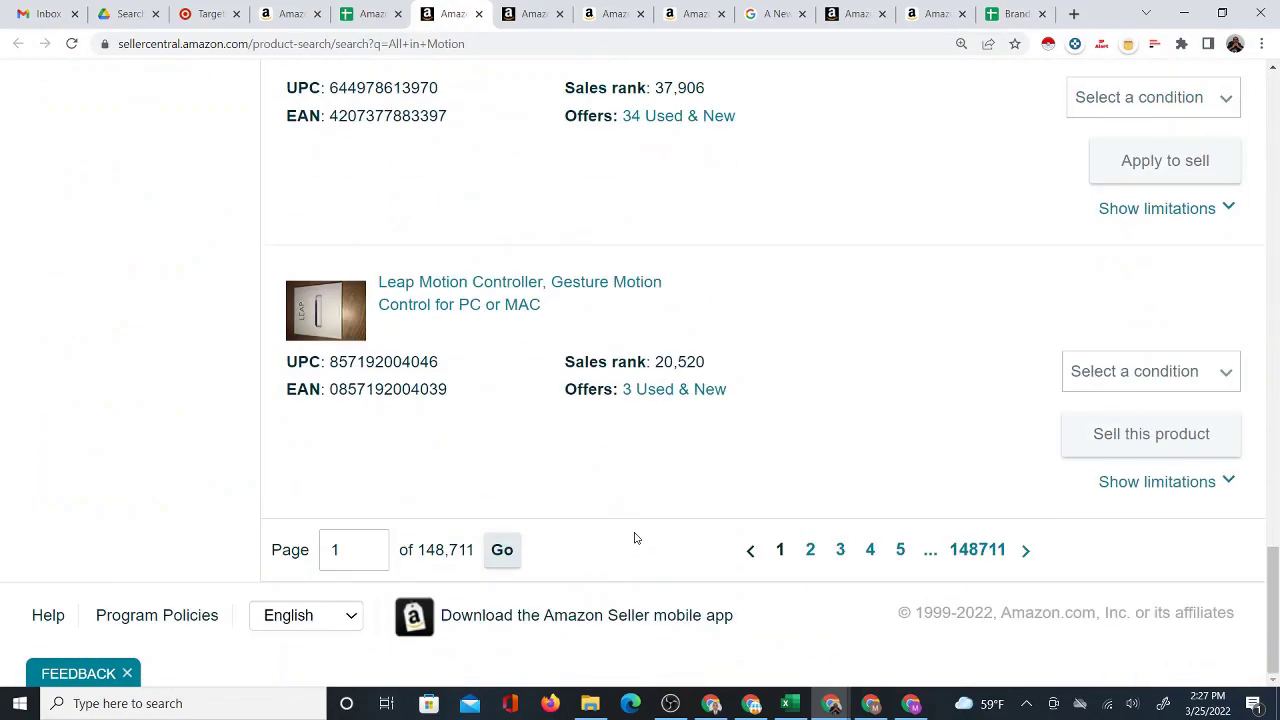
{"action": "left_click", "coordinate": [812, 551]}
{"action": "scroll", "coordinate": [757, 514], "scroll_direction": "down", "scroll_amount": 8}
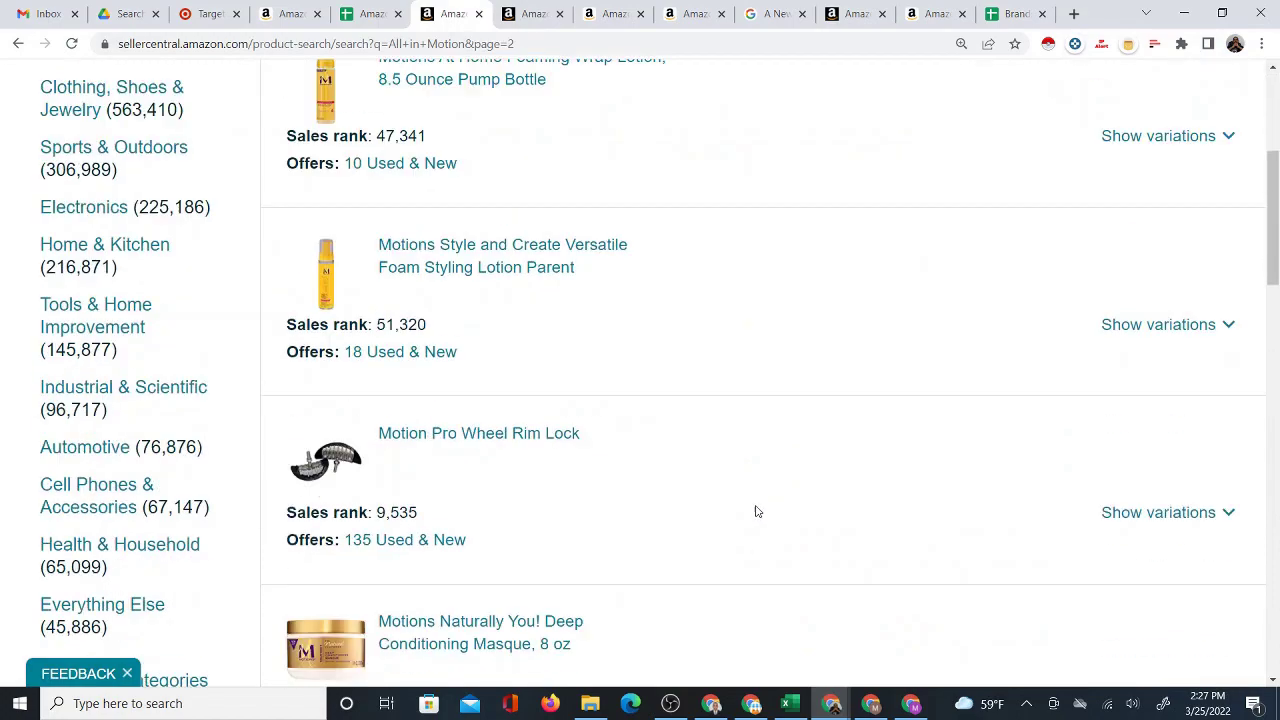
{"action": "scroll", "coordinate": [766, 510], "scroll_direction": "down", "scroll_amount": 4}
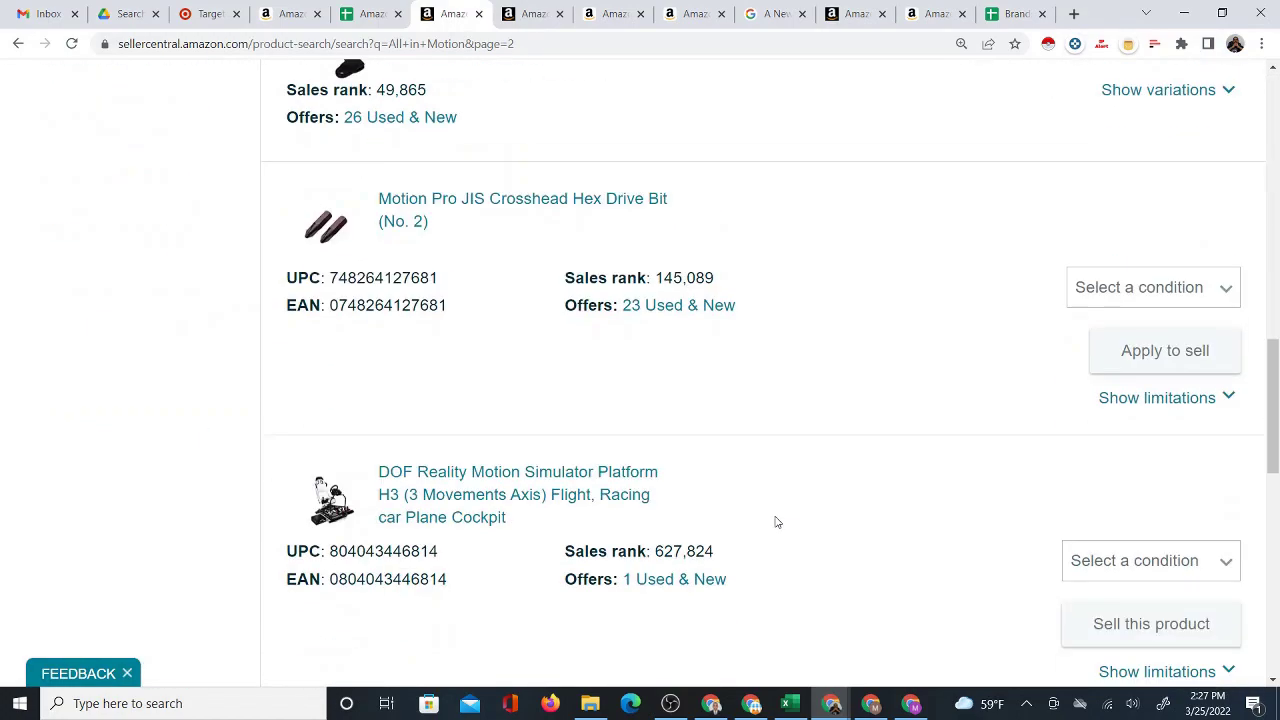
{"action": "scroll", "coordinate": [770, 492], "scroll_direction": "up", "scroll_amount": 9}
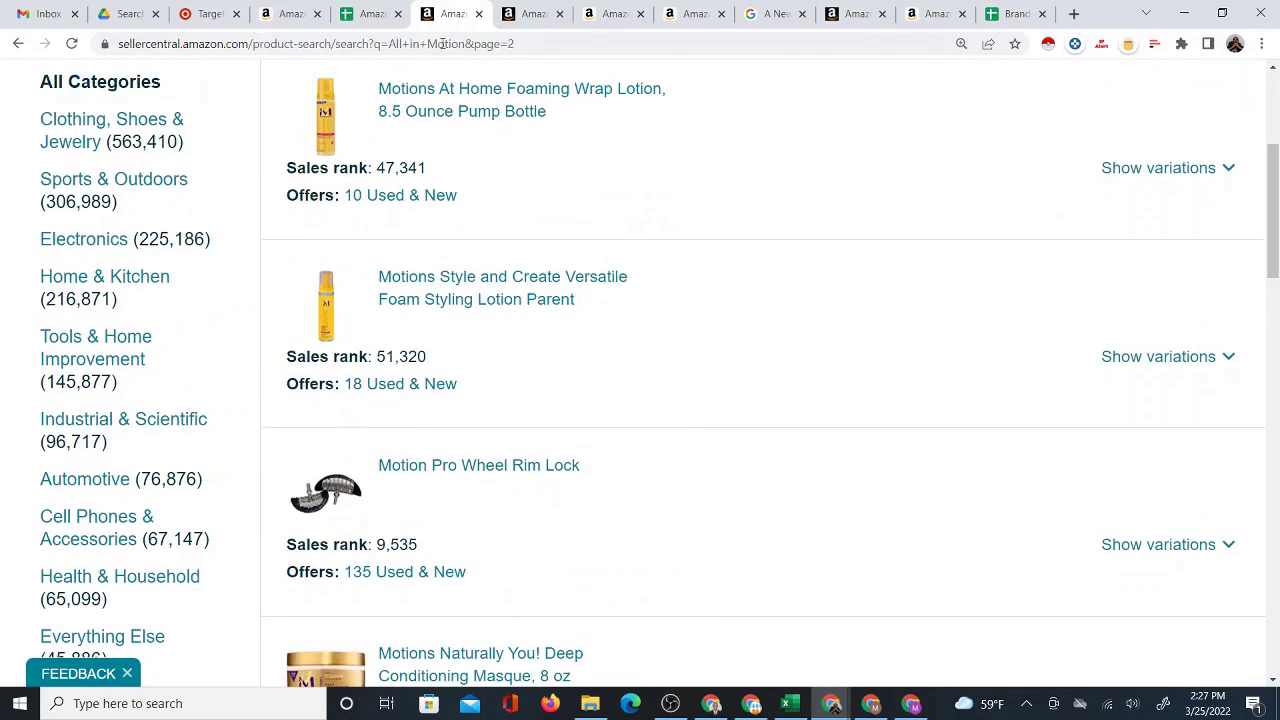
- Open the sheet's Amazon search for All in Motion and examine the brands of the listed products
{"action": "left_click", "coordinate": [370, 14]}
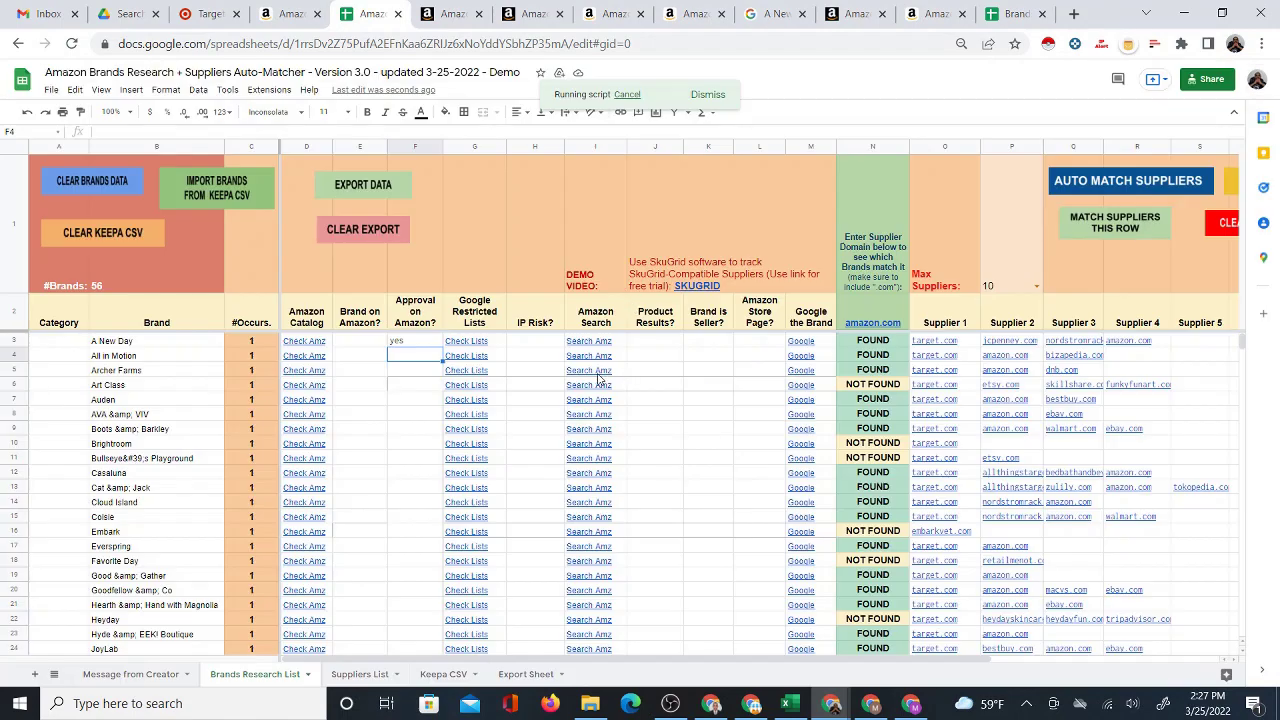
{"action": "mouse_move", "coordinate": [612, 372]}
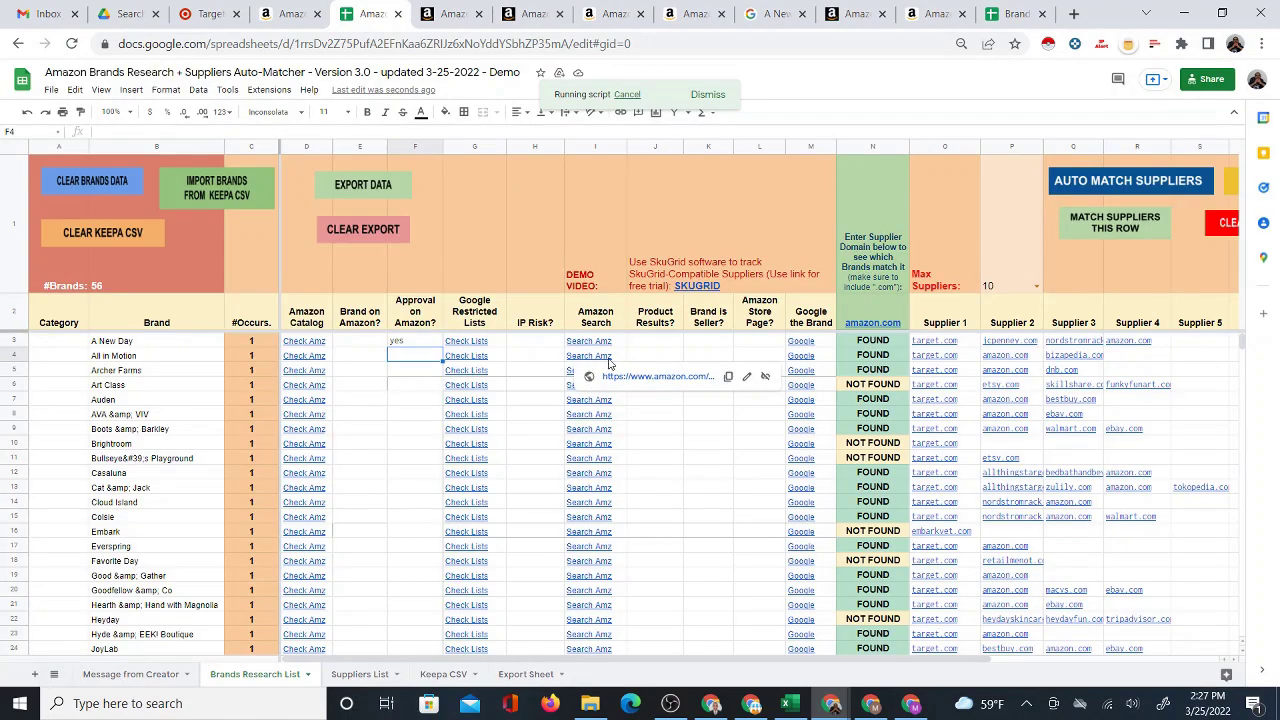
{"action": "left_click", "coordinate": [625, 378]}
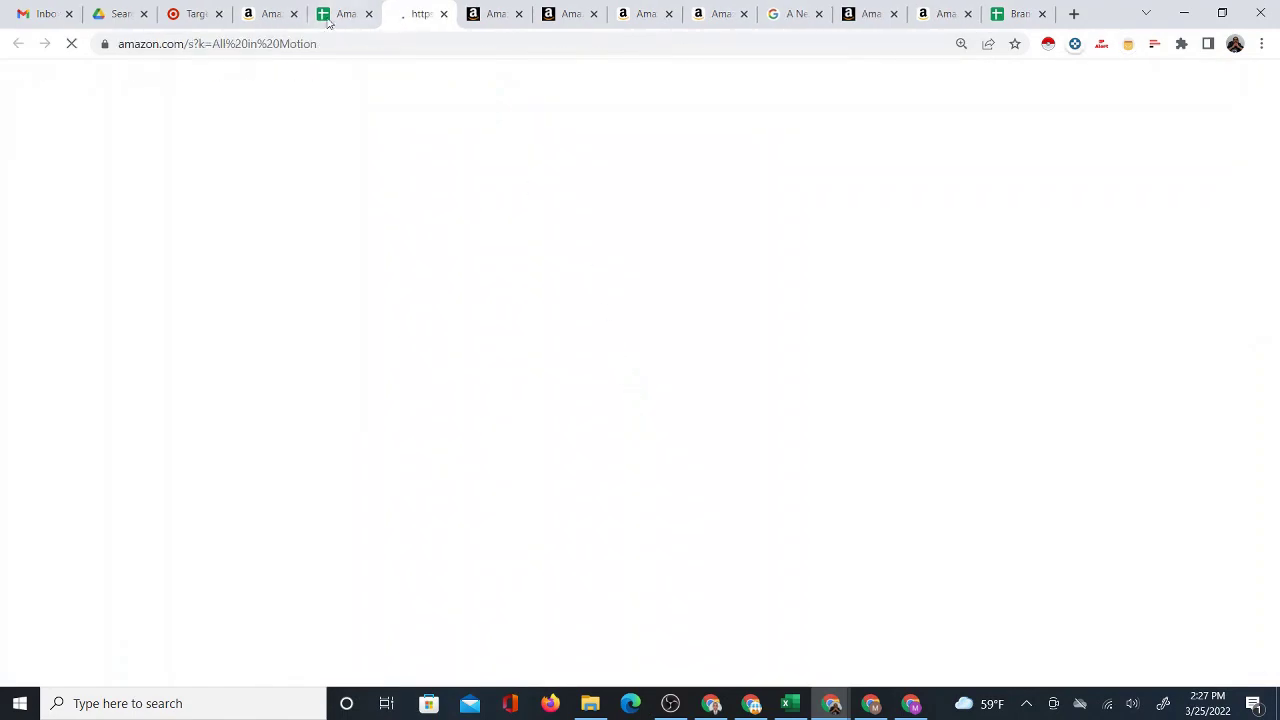
{"action": "key", "text": "ctrl+shift+Tab"}
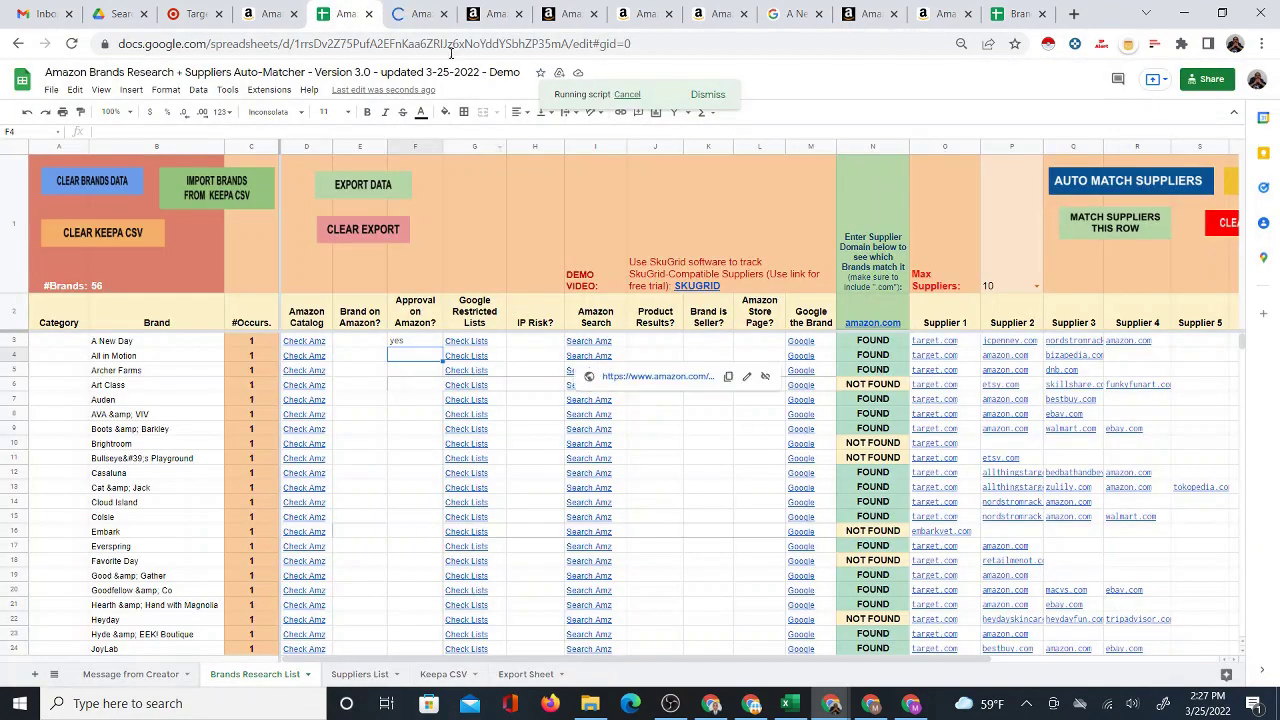
{"action": "key", "text": "ctrl+Tab"}
{"action": "scroll", "coordinate": [583, 451], "scroll_direction": "down", "scroll_amount": 5}
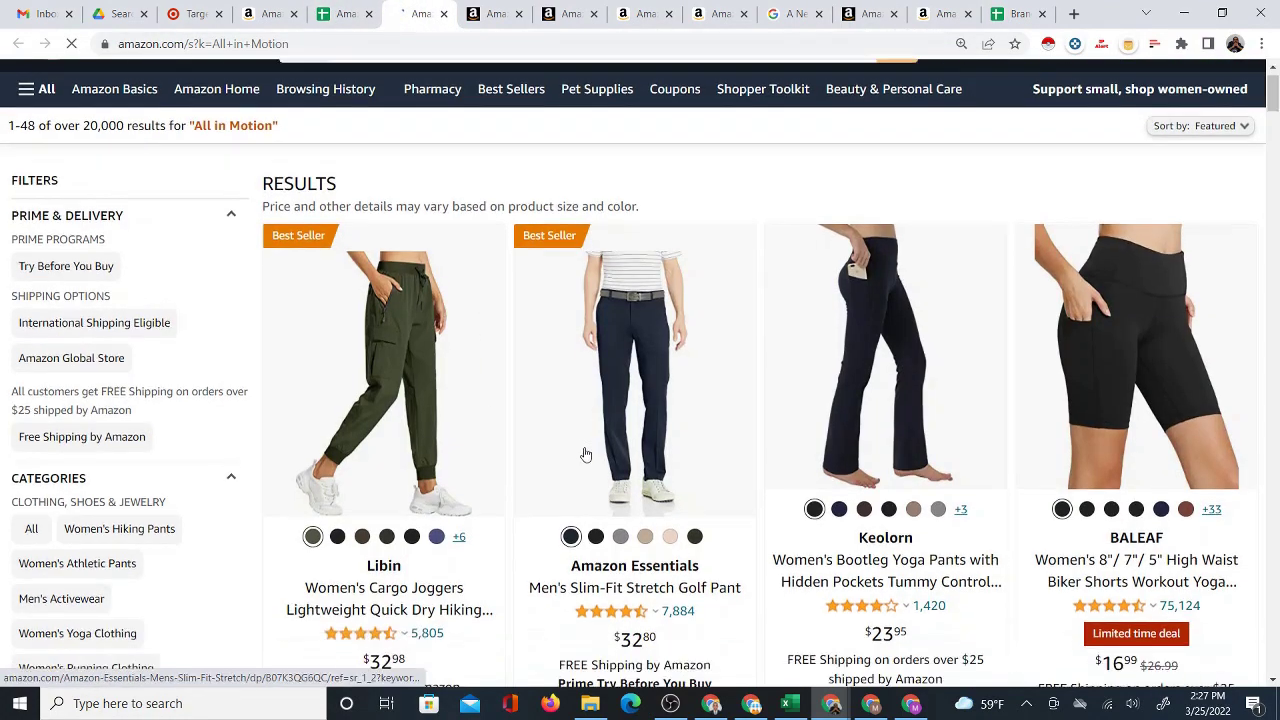
{"action": "scroll", "coordinate": [880, 477], "scroll_direction": "down", "scroll_amount": 5}
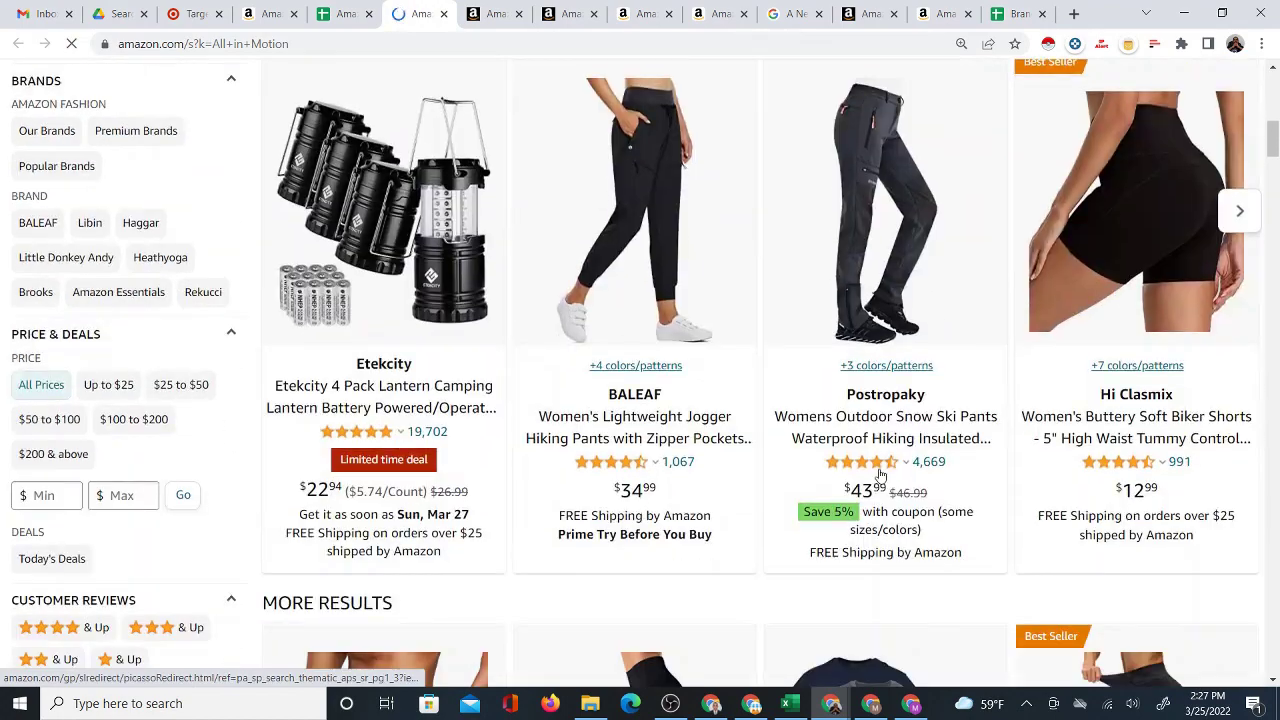
{"action": "mouse_move", "coordinate": [868, 462]}
{"action": "scroll", "coordinate": [868, 462], "scroll_direction": "down", "scroll_amount": 2}
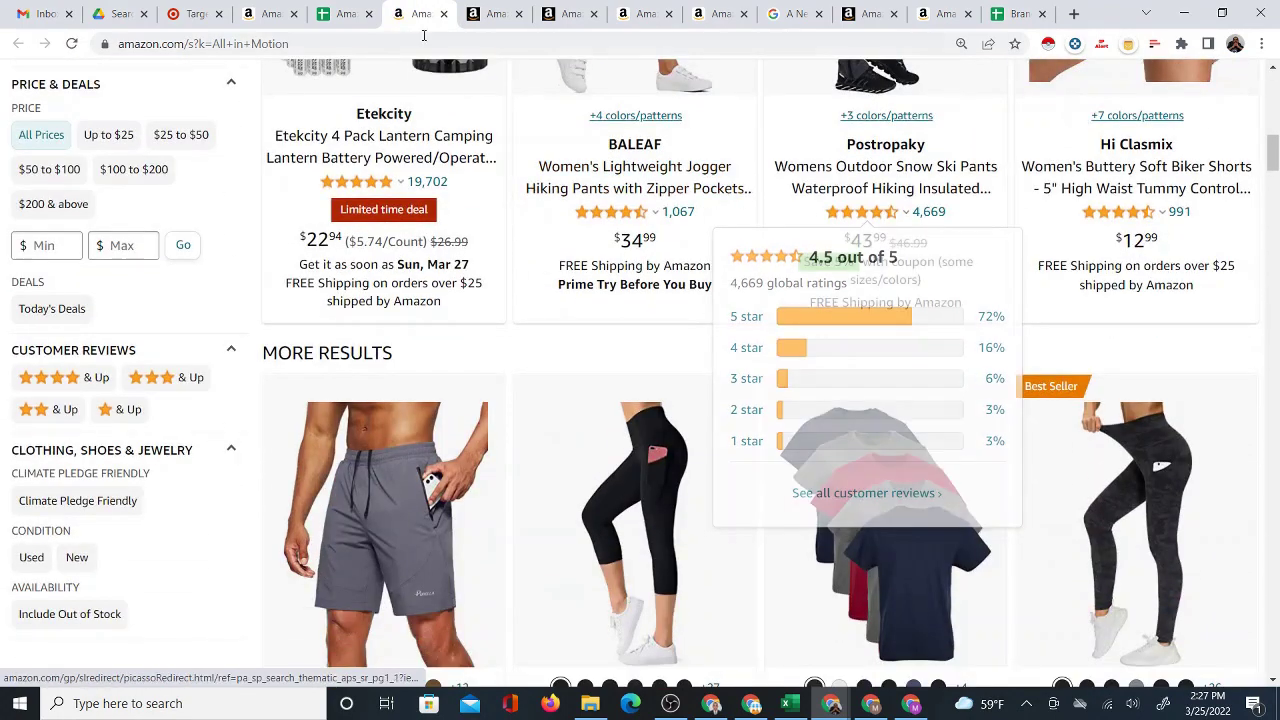
{"action": "scroll", "coordinate": [608, 348], "scroll_direction": "down", "scroll_amount": 3}
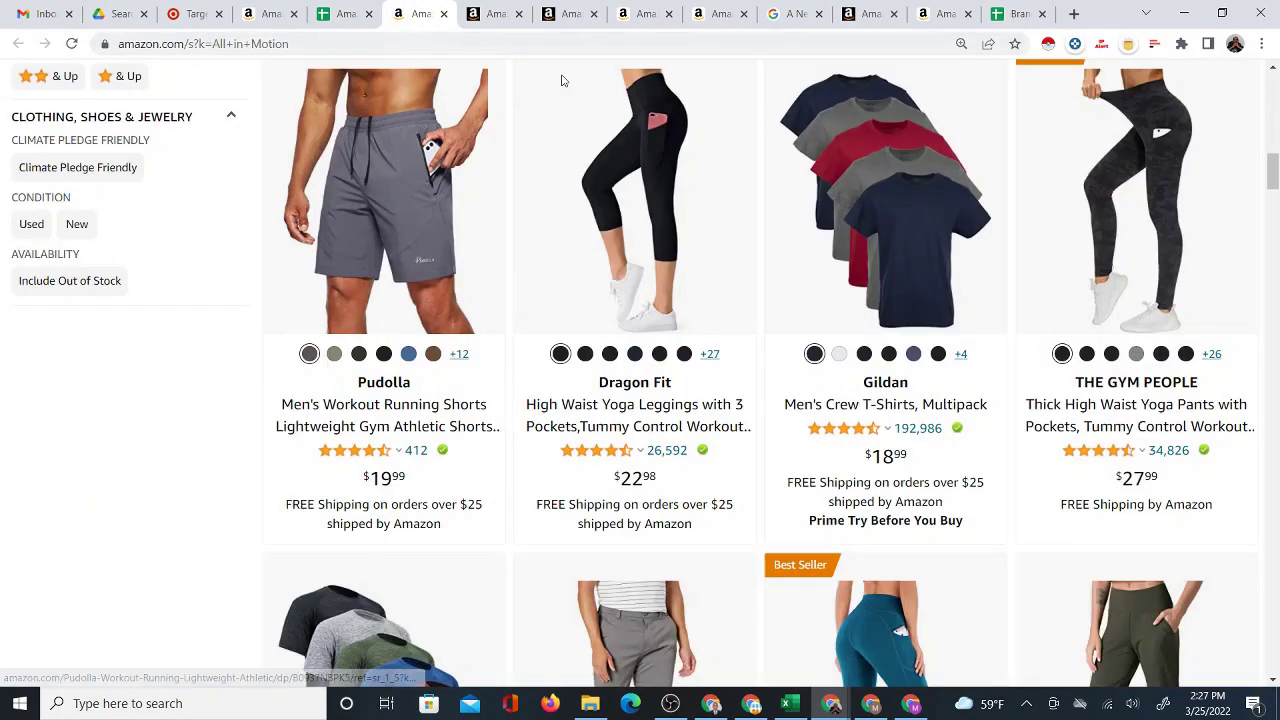
- Open the sheet's Google search for All in Motion and follow the Amazon result for the Women's Short Sleeve Essential T-Shirt
{"action": "left_click", "coordinate": [340, 20]}
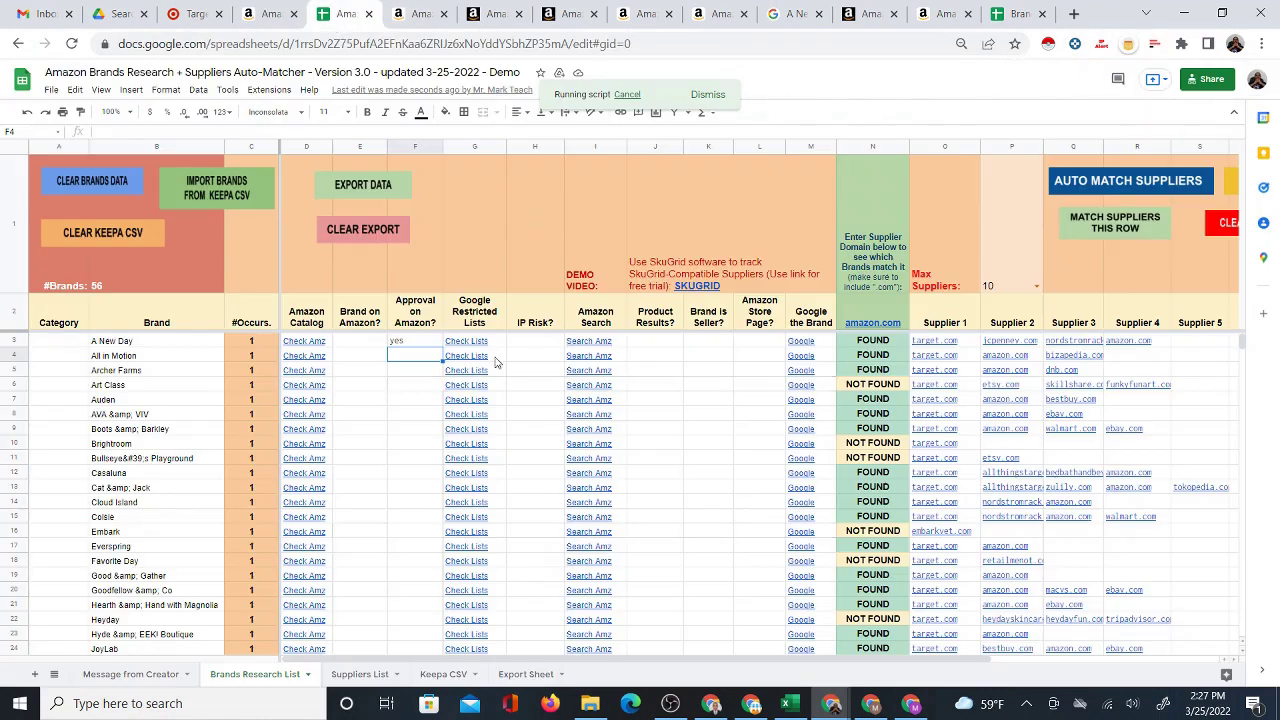
{"action": "mouse_move", "coordinate": [801, 364]}
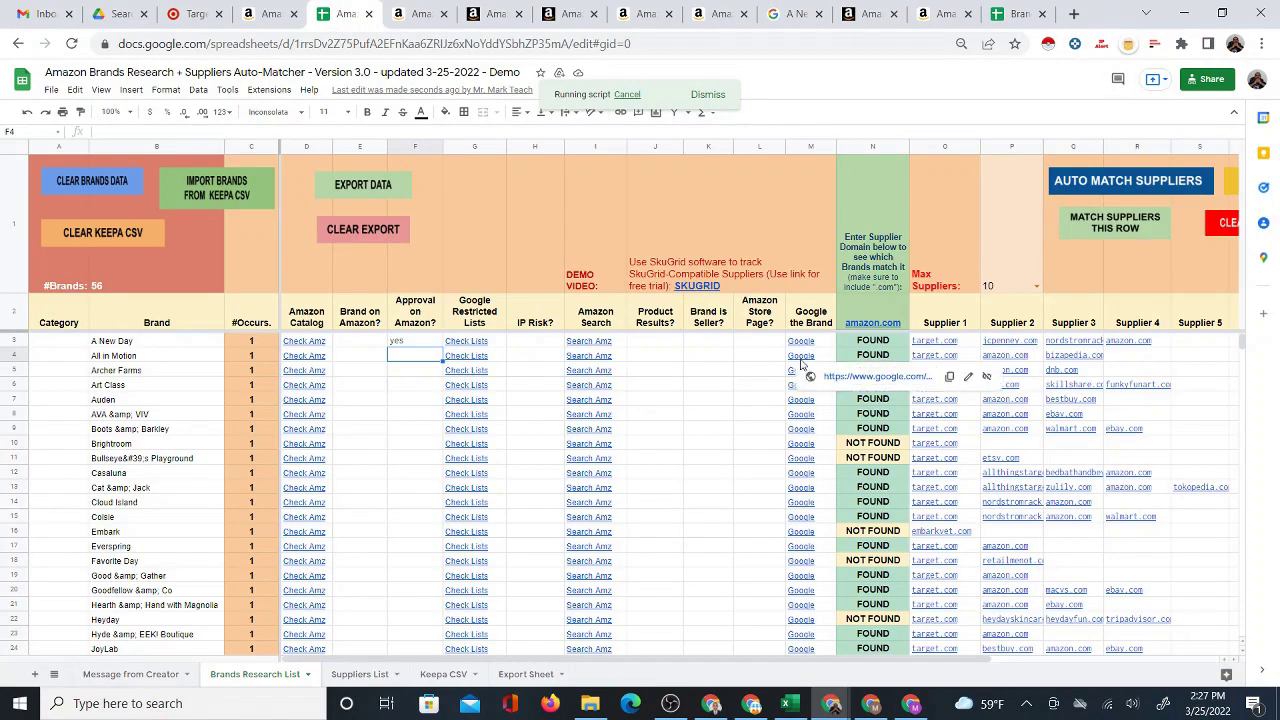
{"action": "left_click", "coordinate": [840, 378]}
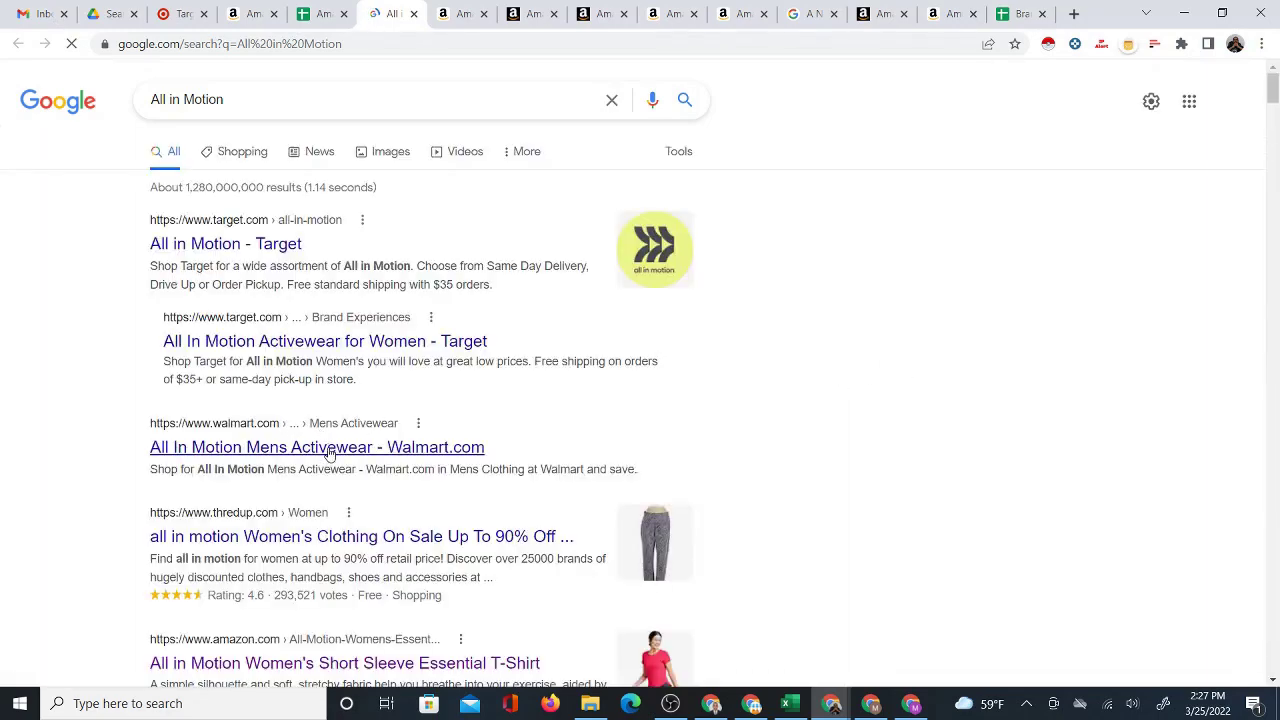
{"action": "scroll", "coordinate": [340, 499], "scroll_direction": "down", "scroll_amount": 2}
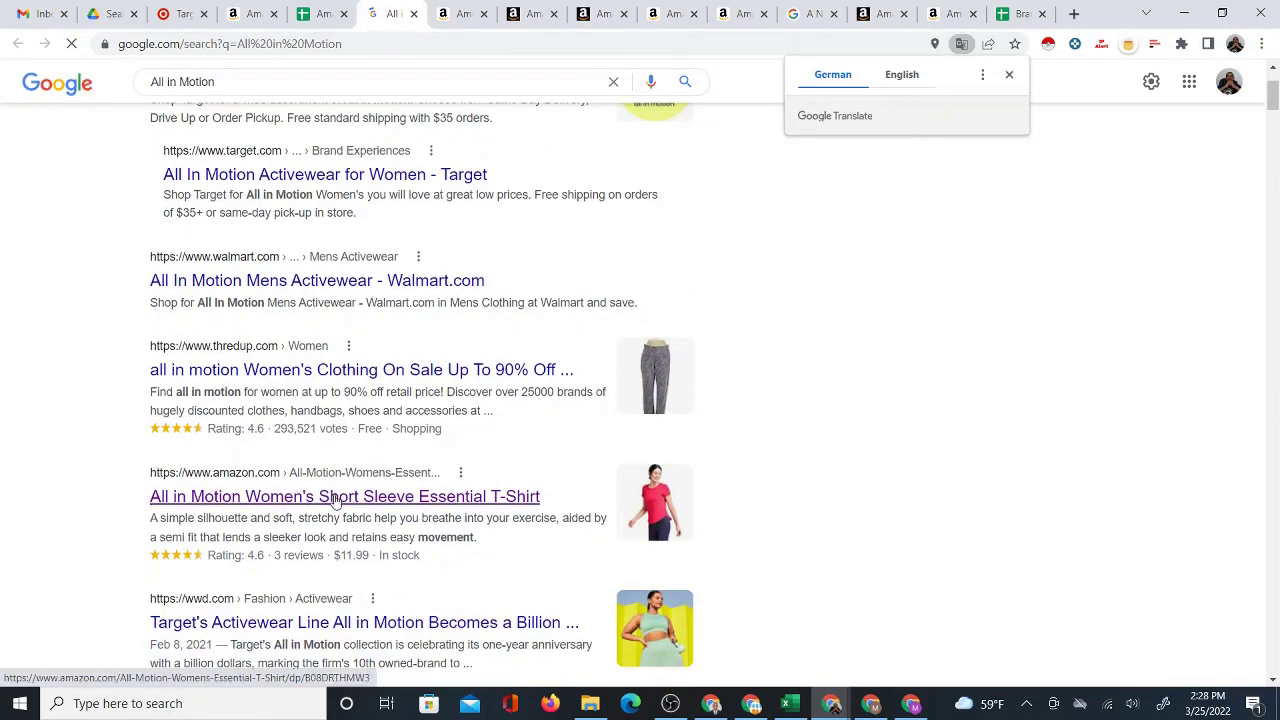
{"action": "left_click", "coordinate": [403, 497]}
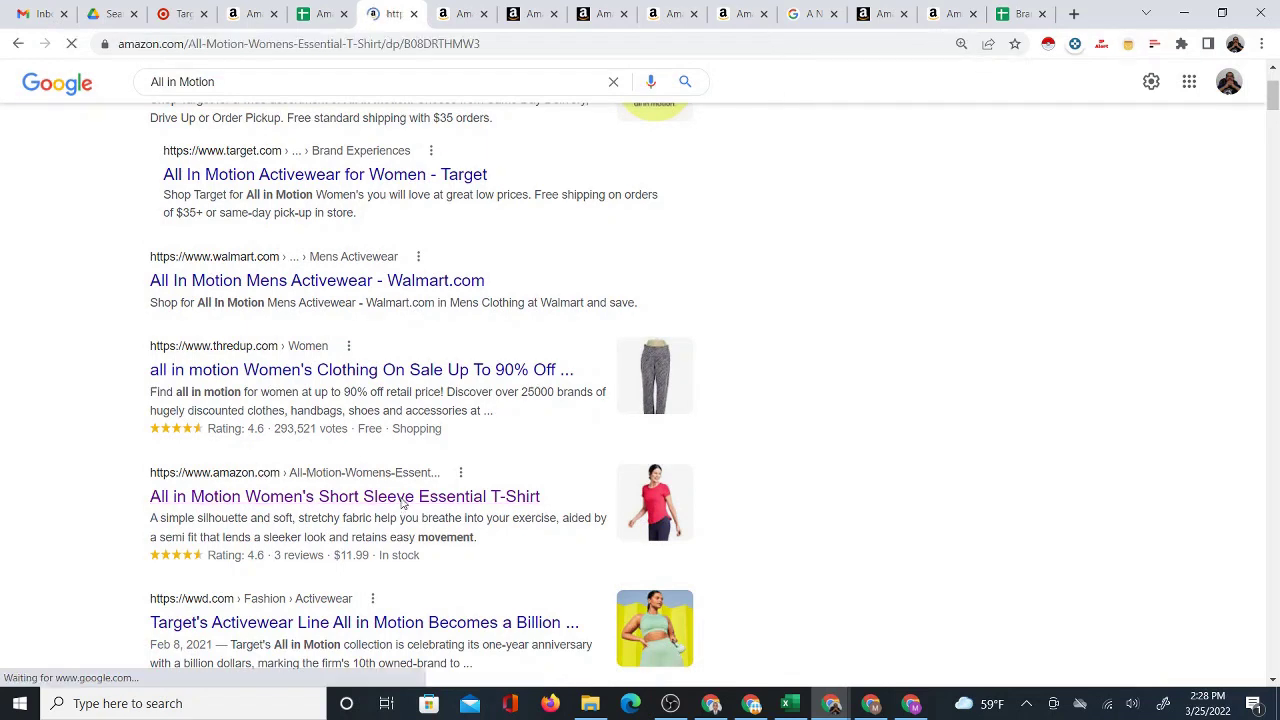
- Open the All in Motion brand listing from the T-shirt's product page and look through the brand's products
{"action": "scroll", "coordinate": [557, 477], "scroll_direction": "down", "scroll_amount": 7}
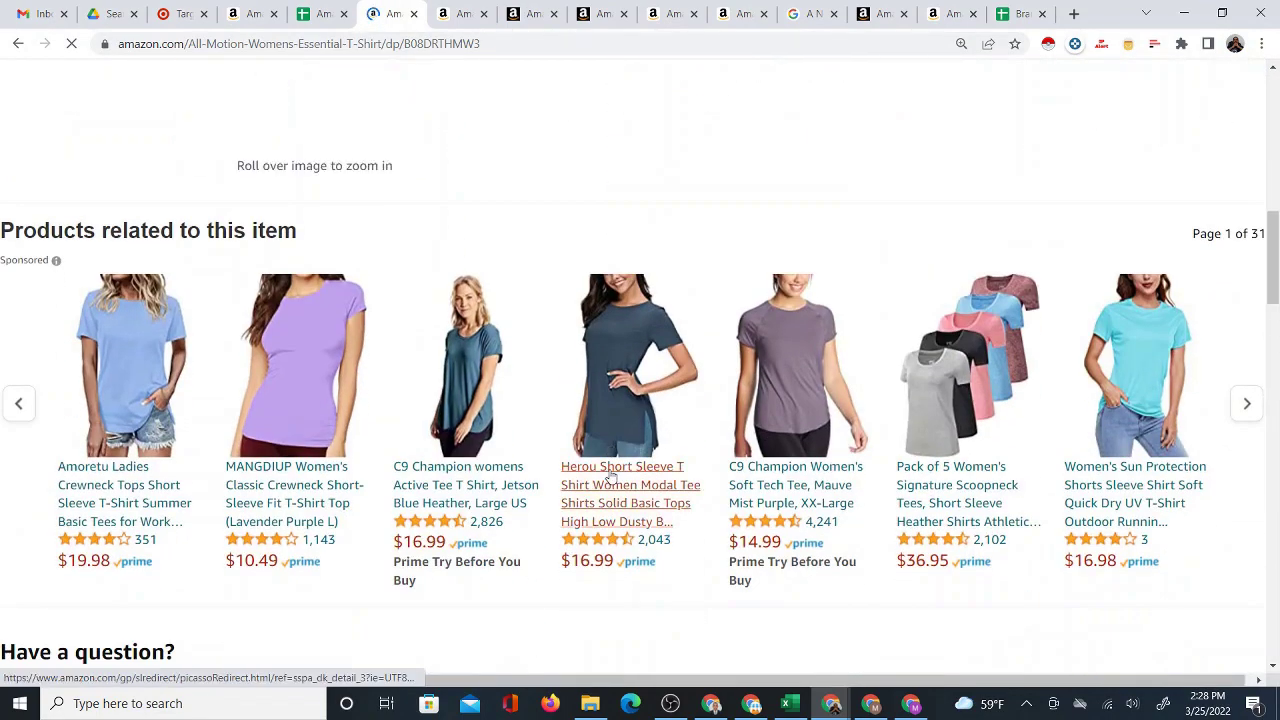
{"action": "scroll", "coordinate": [620, 466], "scroll_direction": "up", "scroll_amount": 5}
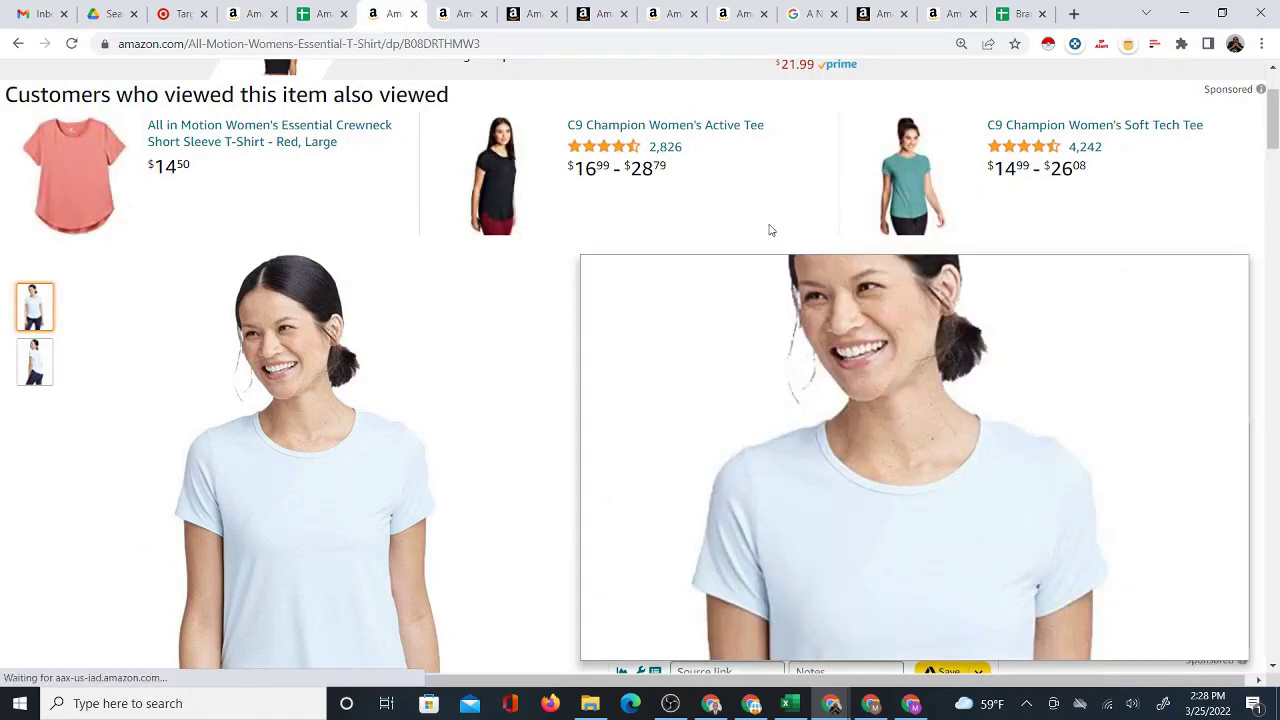
{"action": "left_click", "coordinate": [672, 264]}
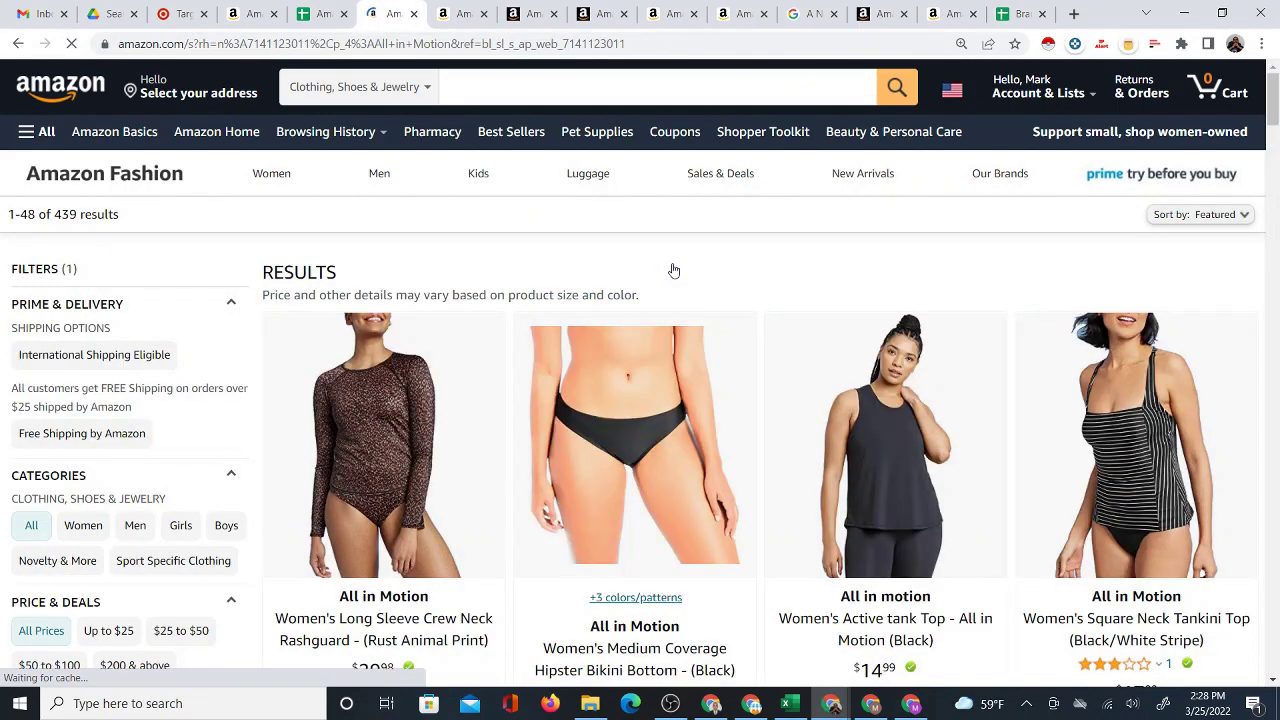
{"action": "scroll", "coordinate": [745, 303], "scroll_direction": "down", "scroll_amount": 2}
{"action": "scroll", "coordinate": [752, 307], "scroll_direction": "down", "scroll_amount": 5}
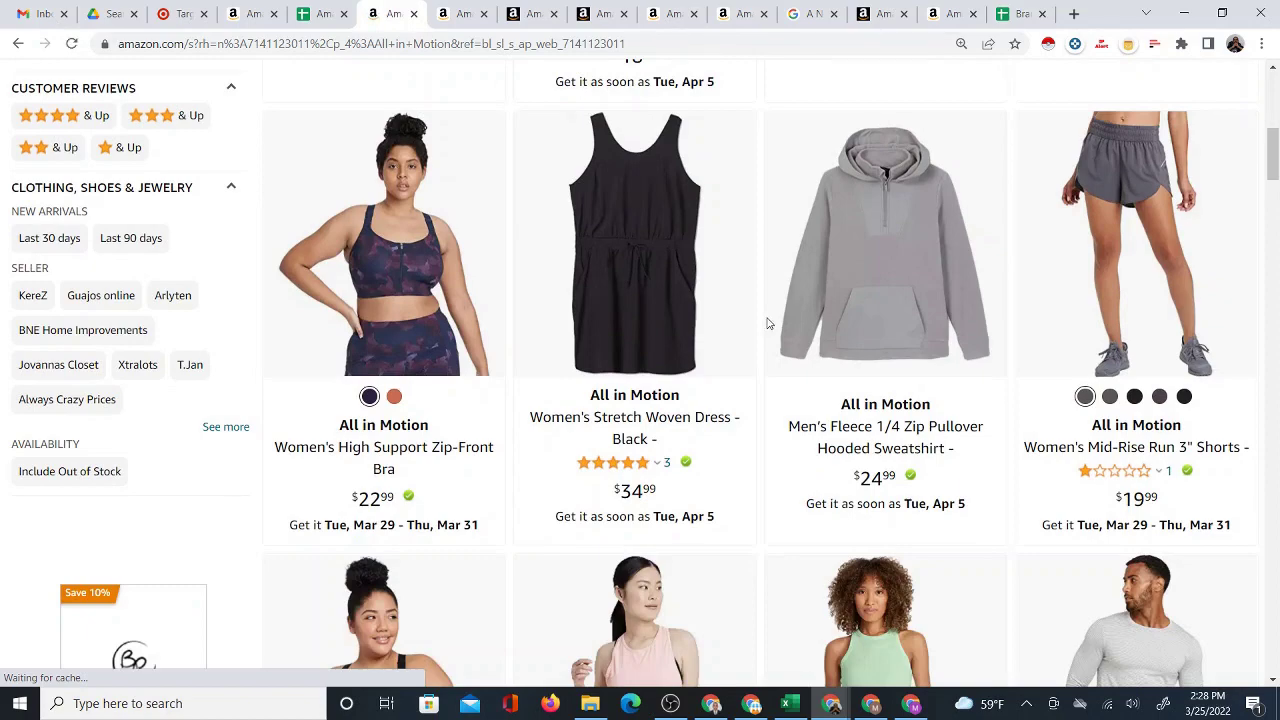
{"action": "scroll", "coordinate": [772, 320], "scroll_direction": "down", "scroll_amount": 2}
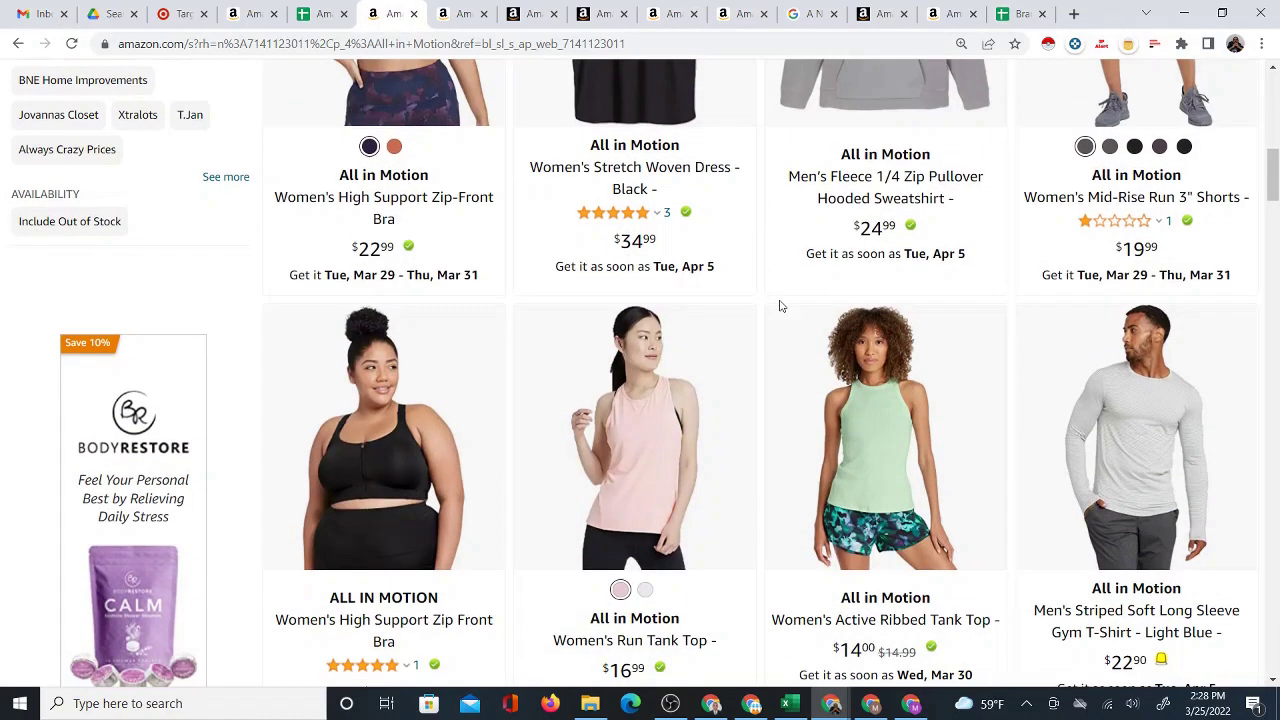
{"action": "scroll", "coordinate": [781, 306], "scroll_direction": "down", "scroll_amount": 2}
{"action": "scroll", "coordinate": [781, 306], "scroll_direction": "down", "scroll_amount": 2}
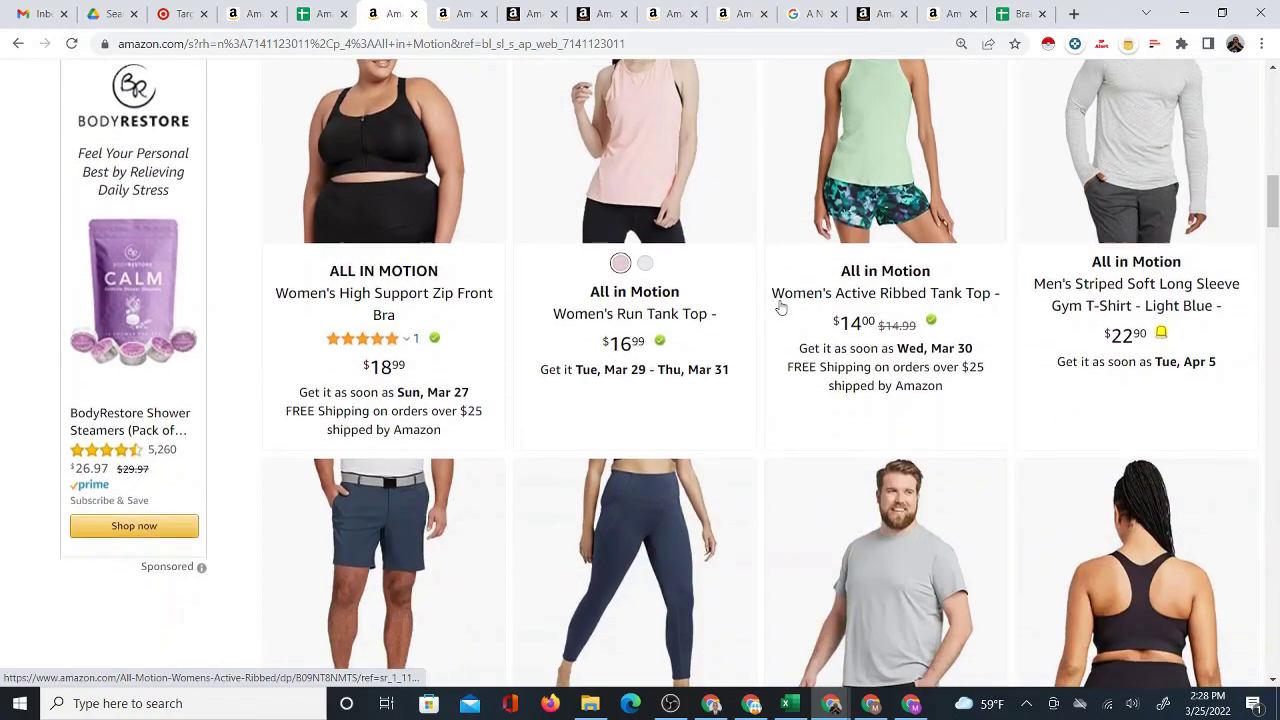
{"action": "scroll", "coordinate": [785, 302], "scroll_direction": "down", "scroll_amount": 4}
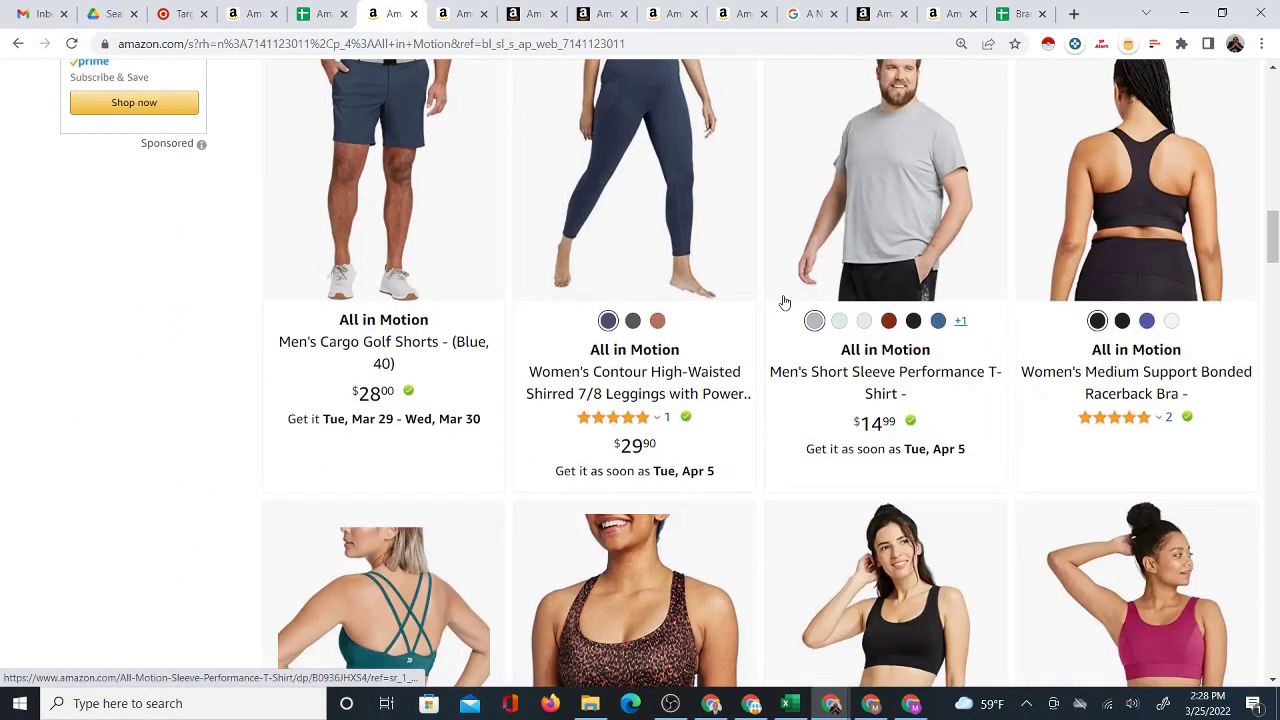
{"action": "scroll", "coordinate": [785, 302], "scroll_direction": "up", "scroll_amount": 4}
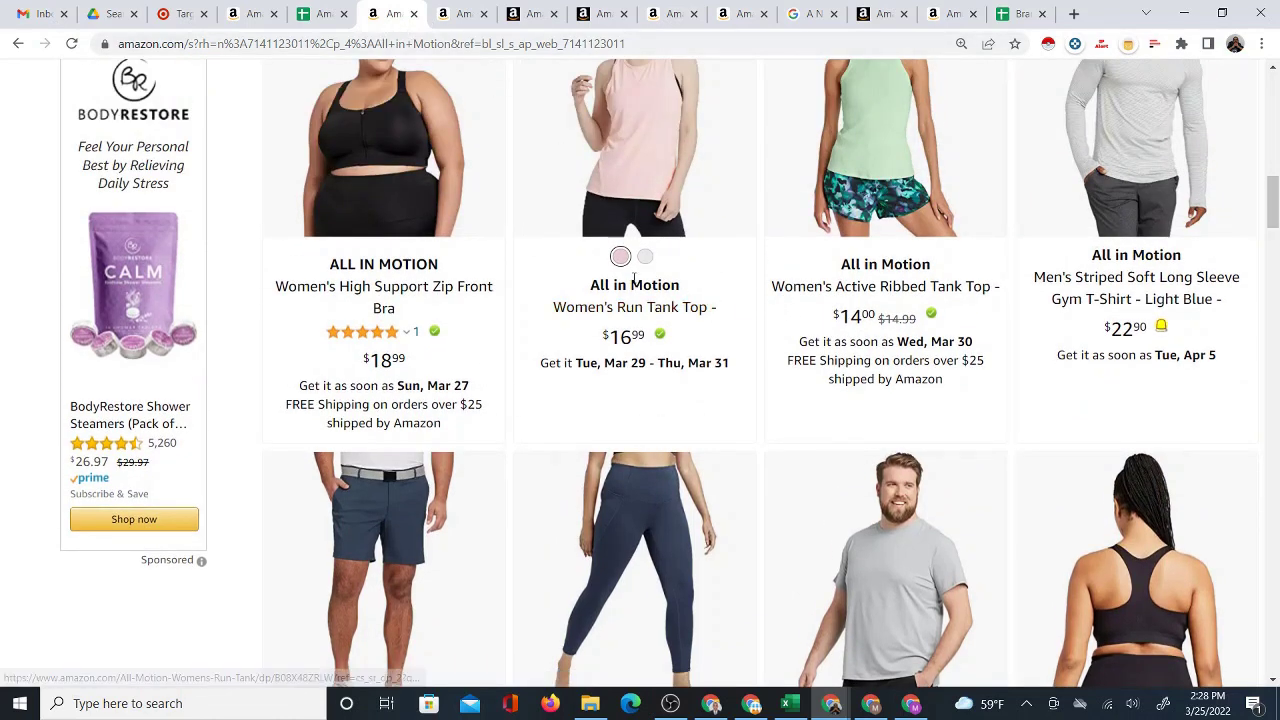
{"action": "left_click", "coordinate": [437, 14]}
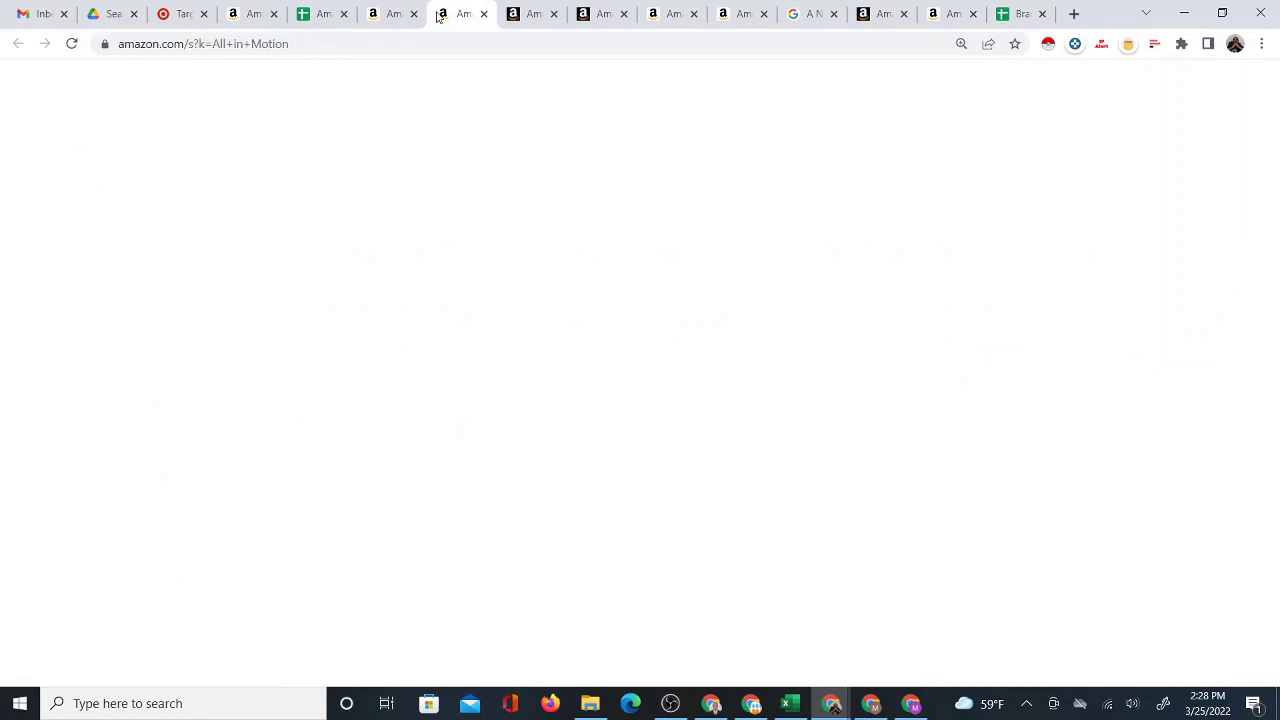
{"action": "left_click", "coordinate": [255, 14]}
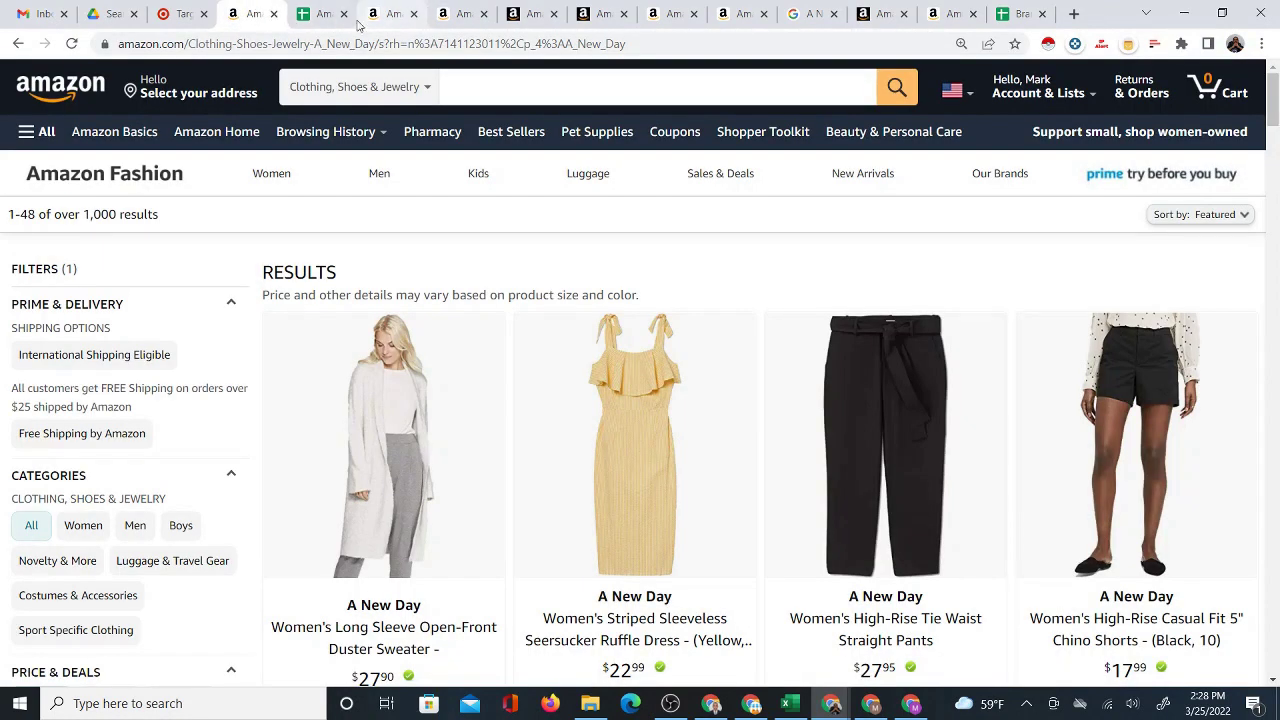
{"action": "left_click", "coordinate": [314, 16]}
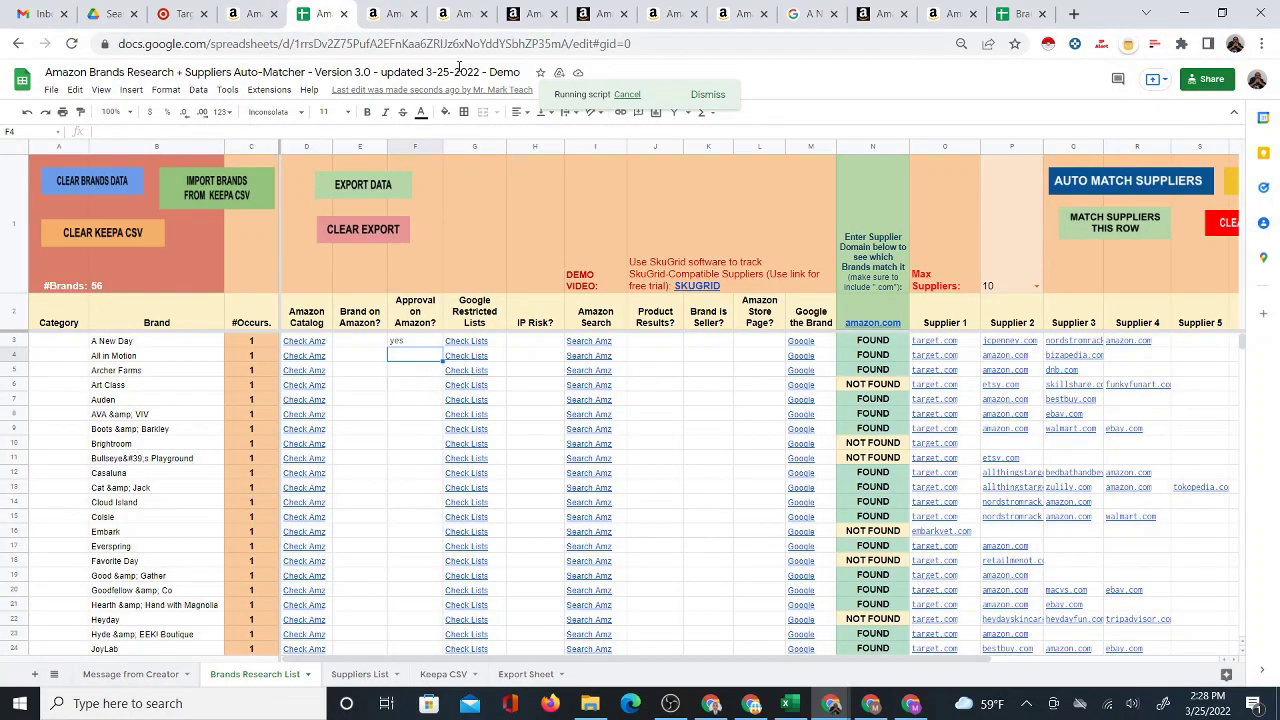
{"action": "left_click", "coordinate": [388, 14]}
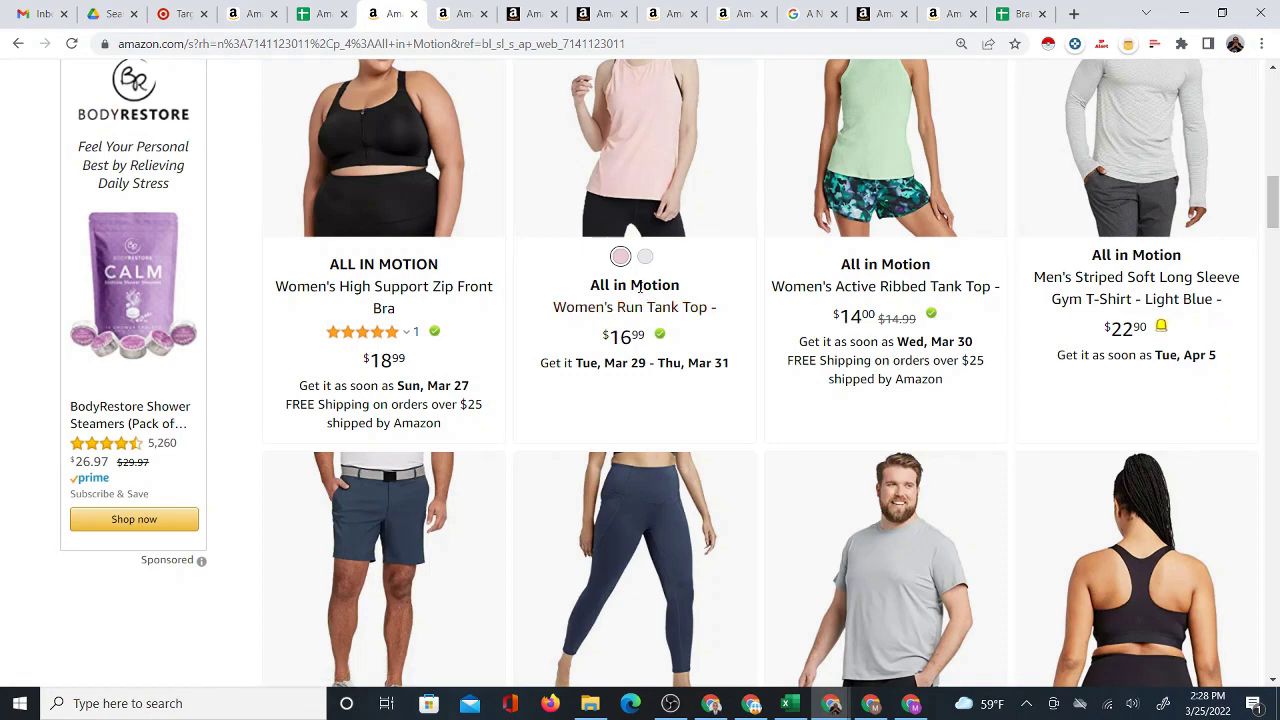
- Open the All in Motion Women's Run Tank Top and check its selling eligibility, product data and price history
{"action": "left_click", "coordinate": [651, 197]}
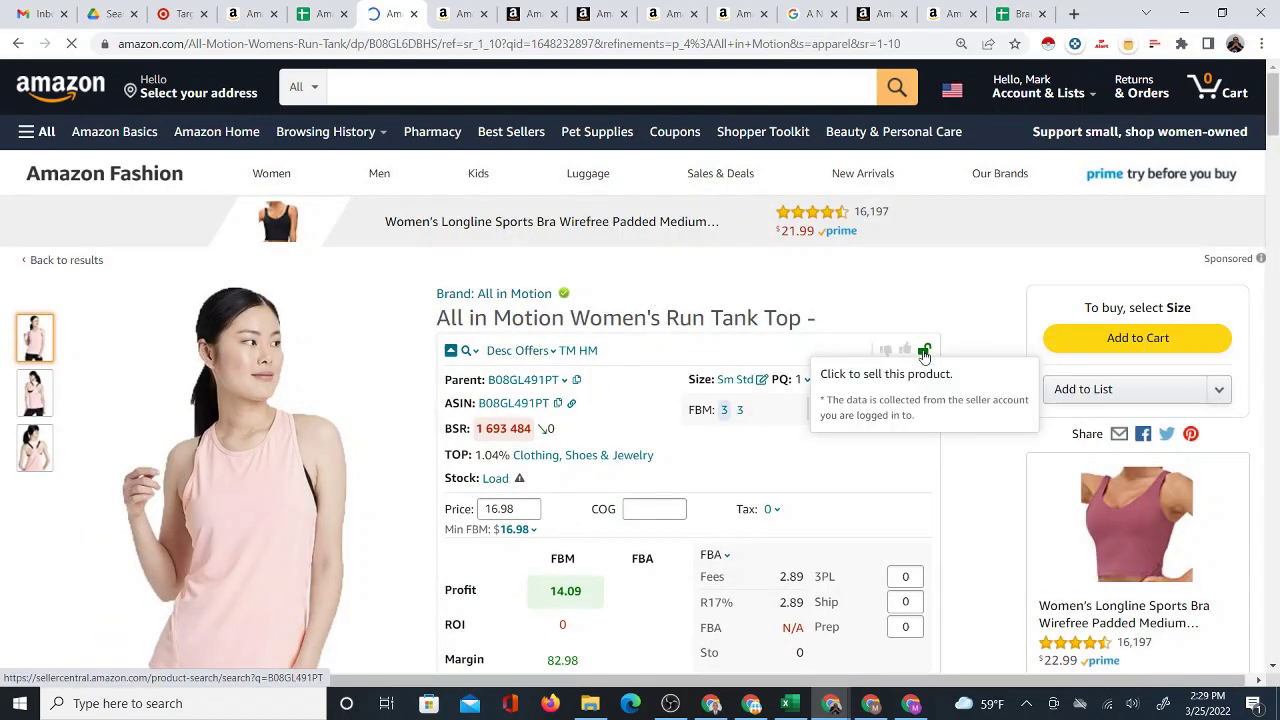
{"action": "scroll", "coordinate": [810, 327], "scroll_direction": "down", "scroll_amount": 2}
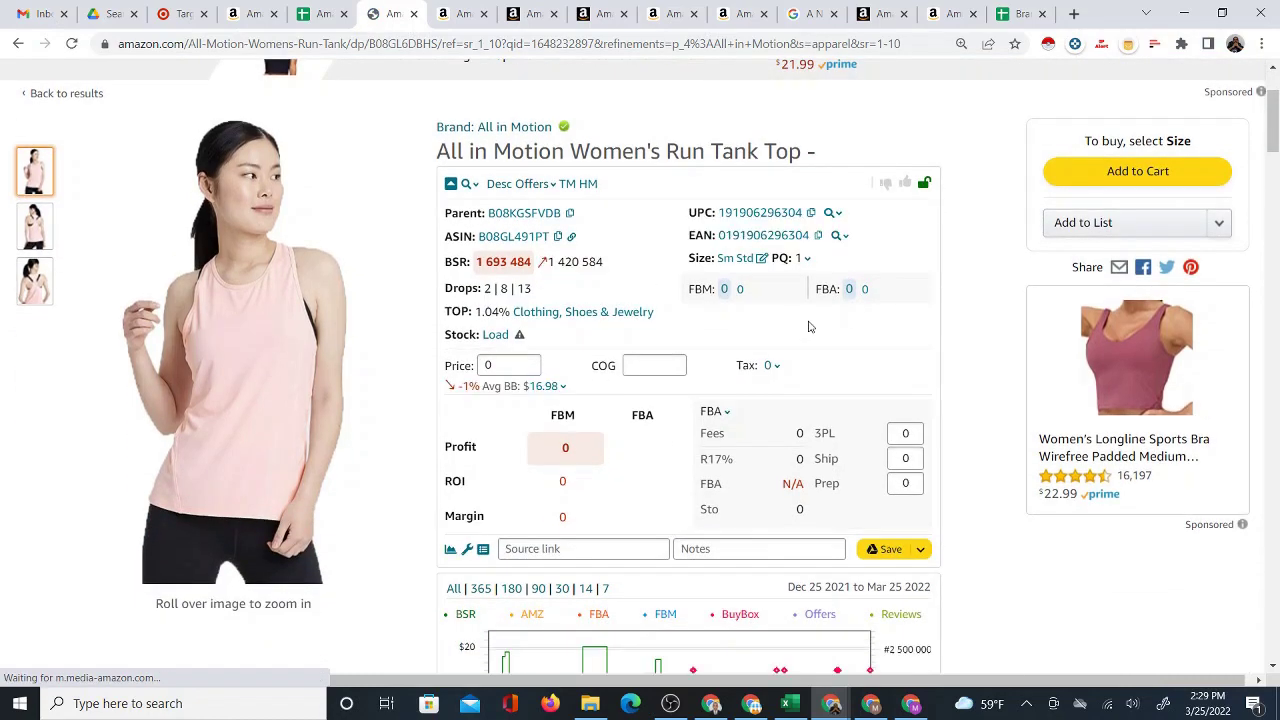
{"action": "scroll", "coordinate": [865, 372], "scroll_direction": "down", "scroll_amount": 5}
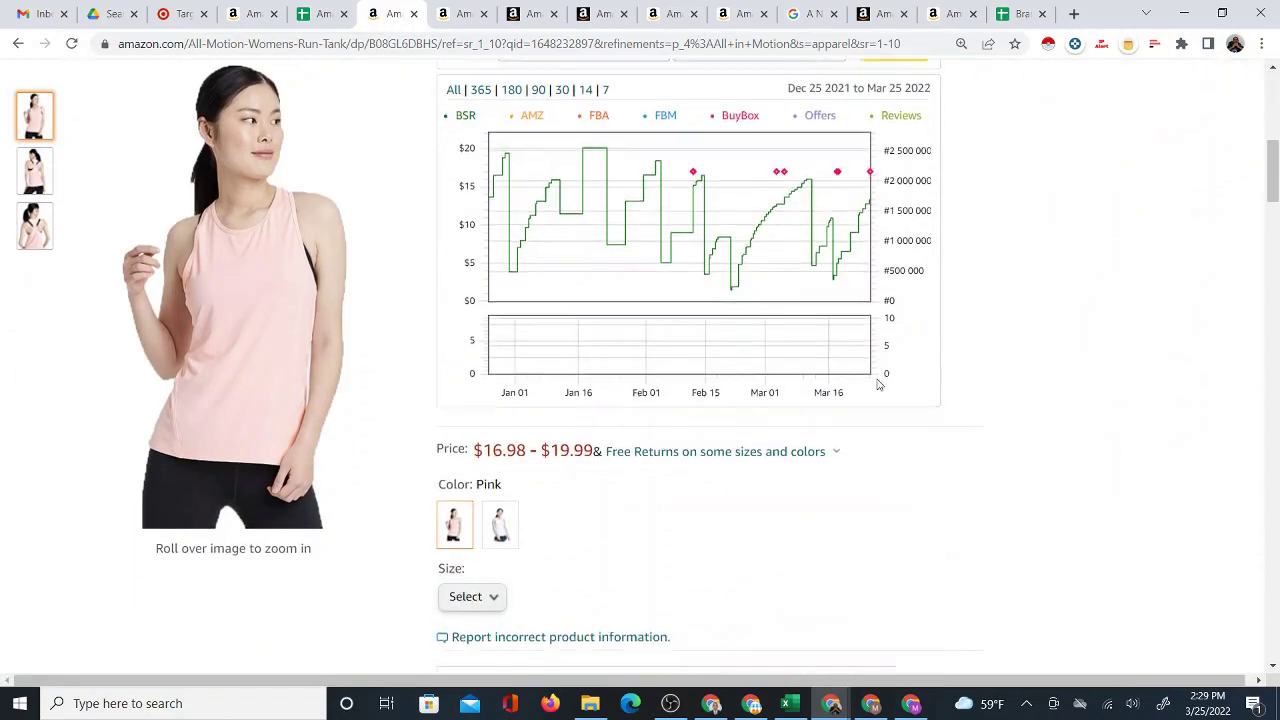
{"action": "scroll", "coordinate": [878, 384], "scroll_direction": "up", "scroll_amount": 7}
- Copy the tank top's ASIN B08GL6DBHS from the page address and search the Seller Central catalog for it
{"action": "double_click", "coordinate": [468, 44]}
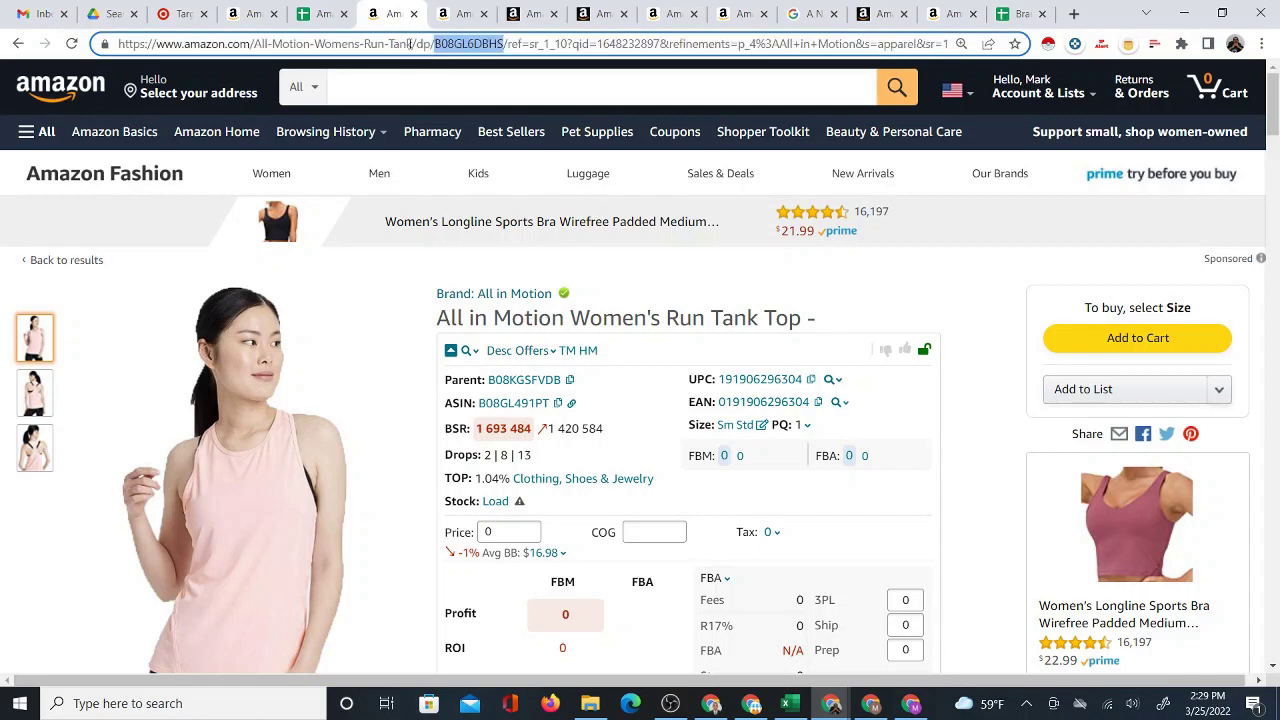
{"action": "right_click", "coordinate": [456, 50]}
{"action": "left_click", "coordinate": [528, 137]}
{"action": "left_click", "coordinate": [533, 14]}
{"action": "scroll", "coordinate": [848, 152], "scroll_direction": "up", "scroll_amount": 3}
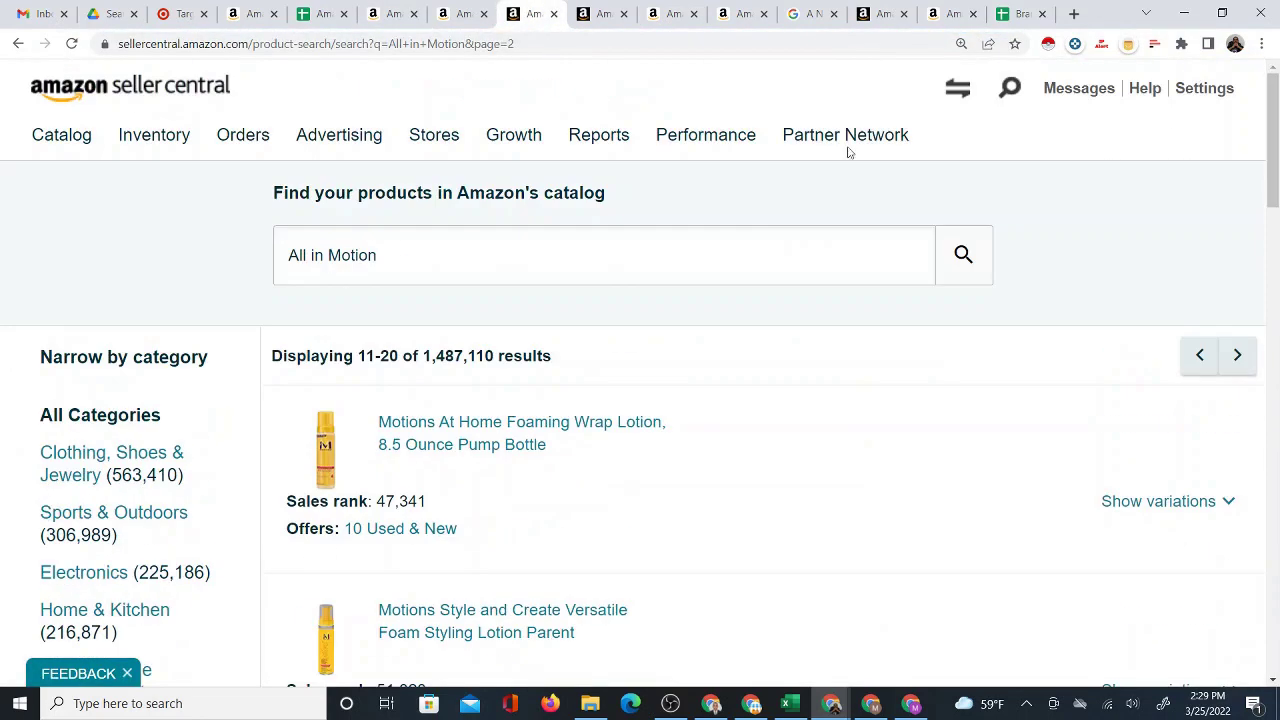
{"action": "triple_click", "coordinate": [336, 255]}
{"action": "right_click", "coordinate": [337, 257]}
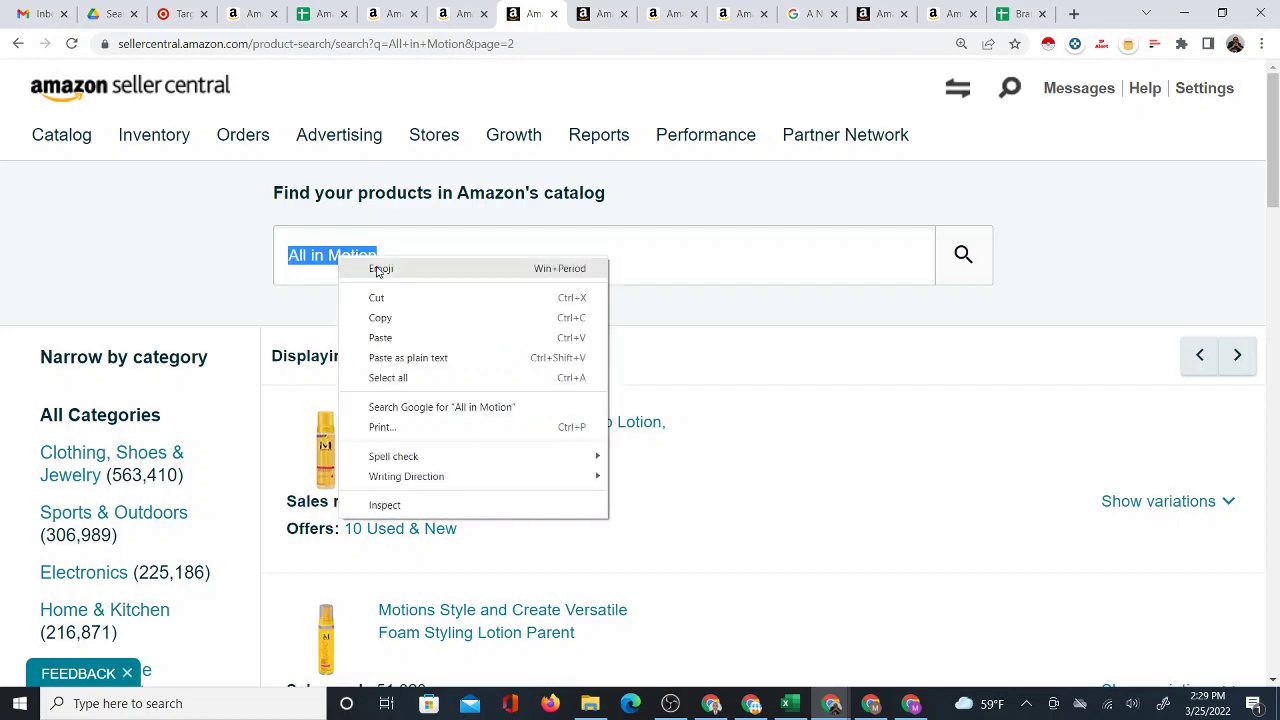
{"action": "left_click", "coordinate": [407, 340]}
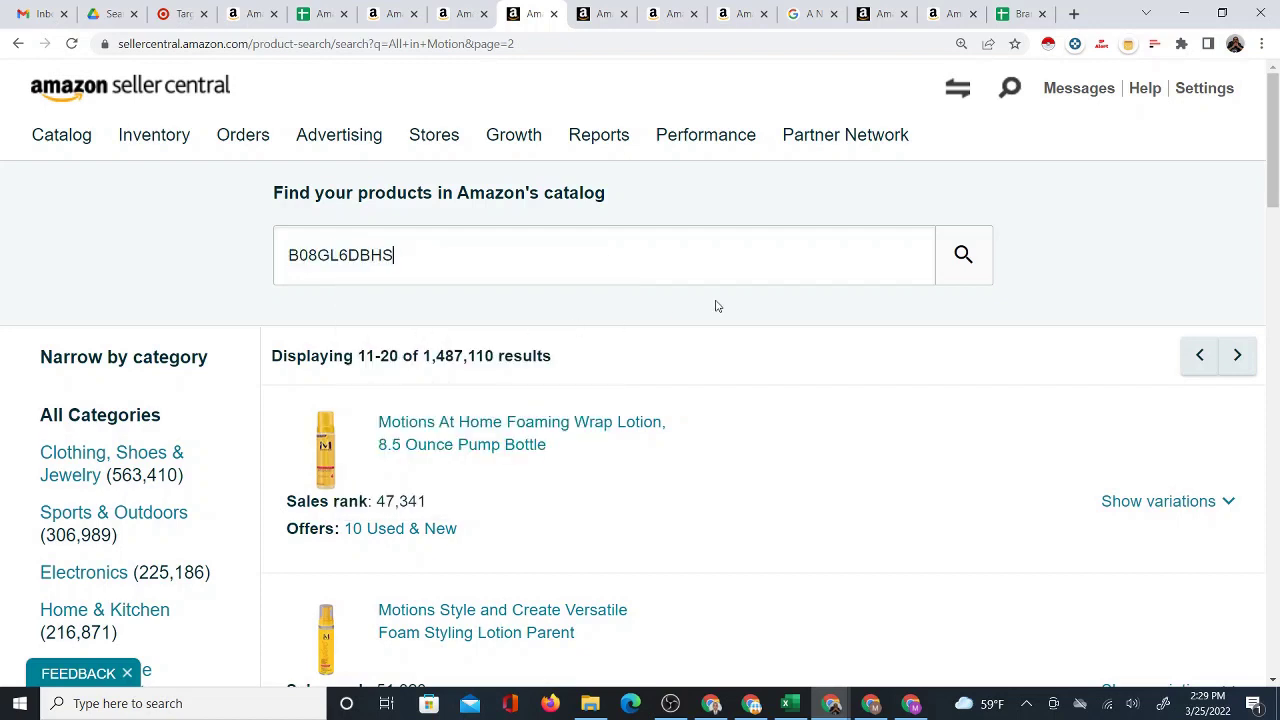
{"action": "left_click", "coordinate": [965, 268]}
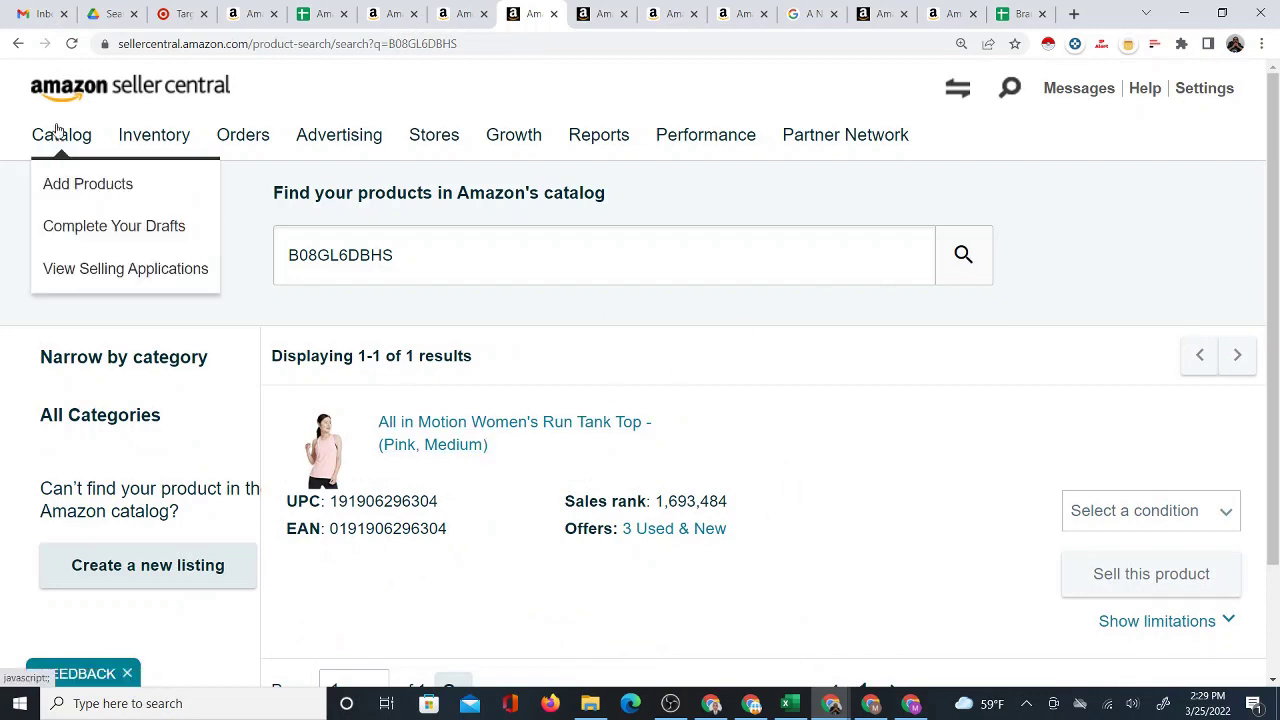
- Return to the All in Motion catalog search, narrow it to Clothing, Shoes & Jewelry and examine the brand's products on the first page
{"action": "left_click", "coordinate": [18, 44]}
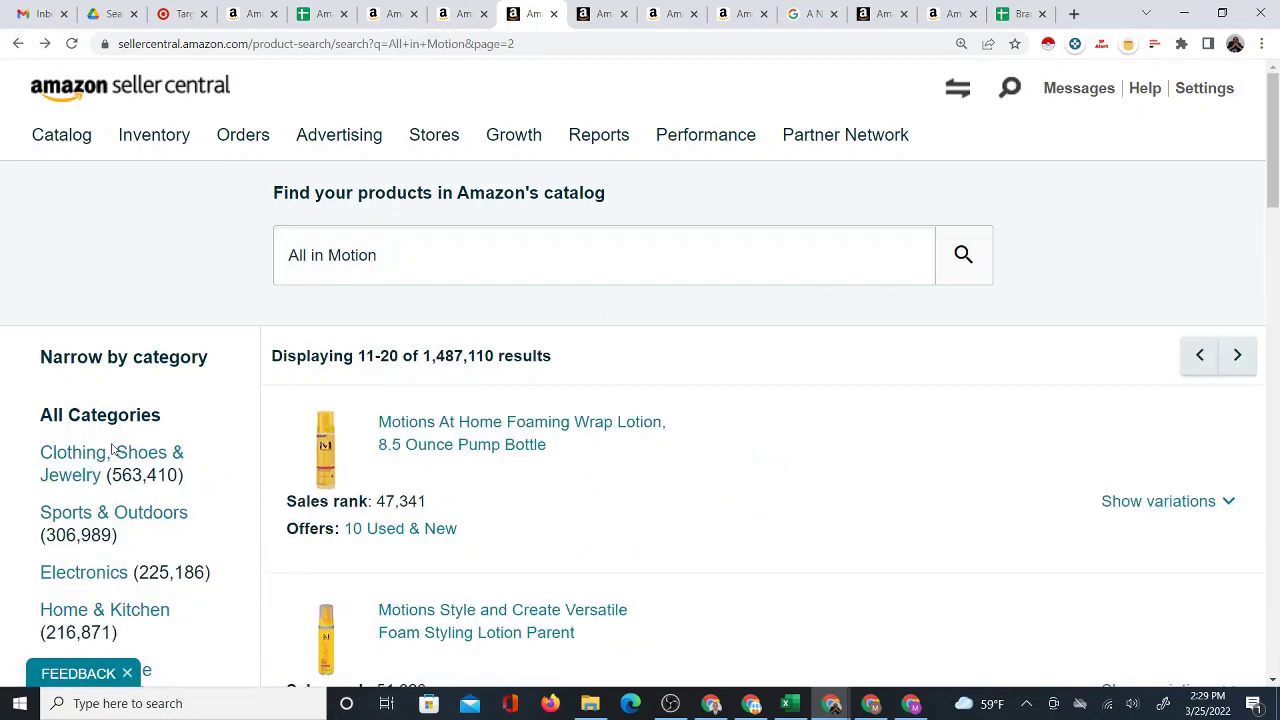
{"action": "left_click", "coordinate": [112, 451]}
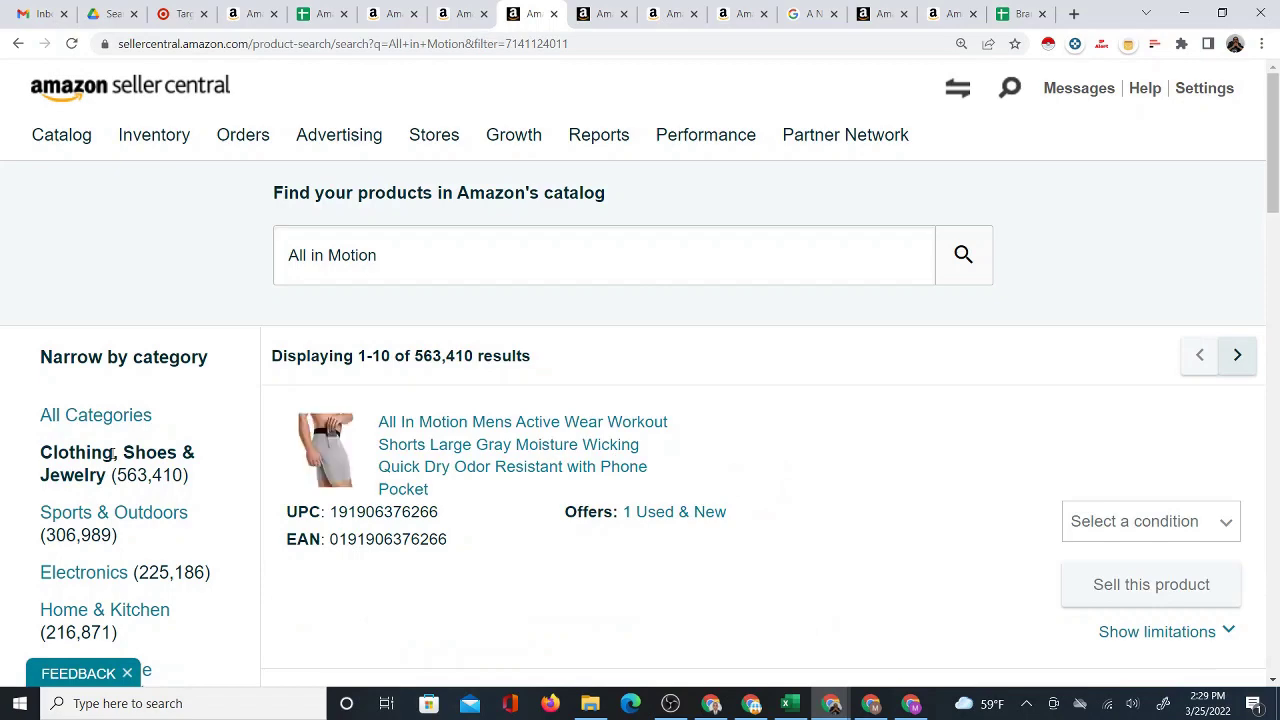
{"action": "scroll", "coordinate": [455, 483], "scroll_direction": "down", "scroll_amount": 3}
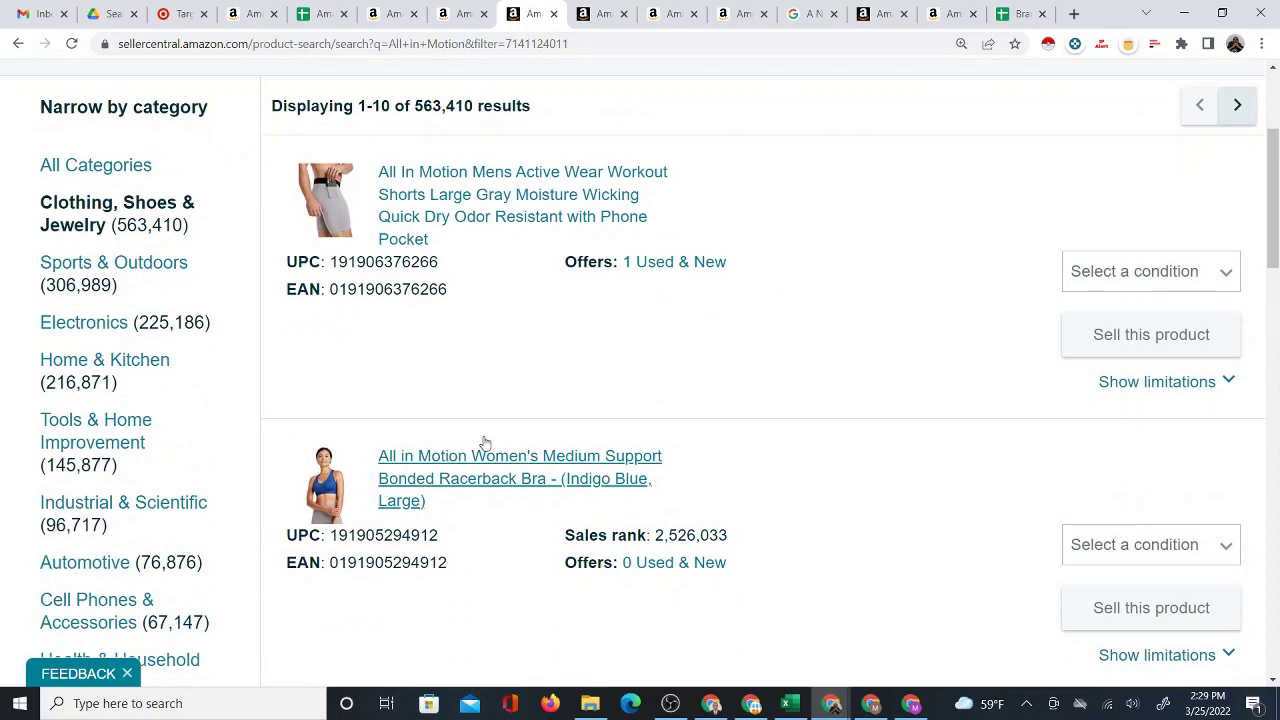
{"action": "scroll", "coordinate": [490, 400], "scroll_direction": "down", "scroll_amount": 6}
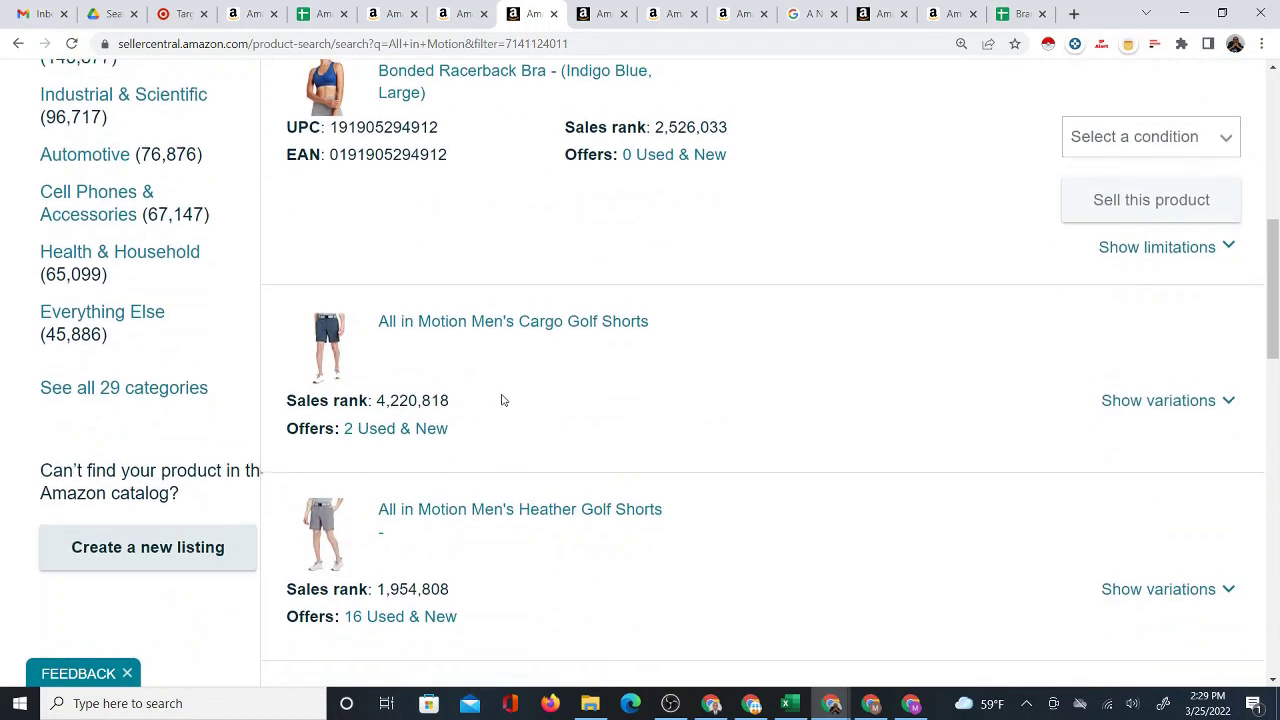
{"action": "scroll", "coordinate": [468, 340], "scroll_direction": "down", "scroll_amount": 2}
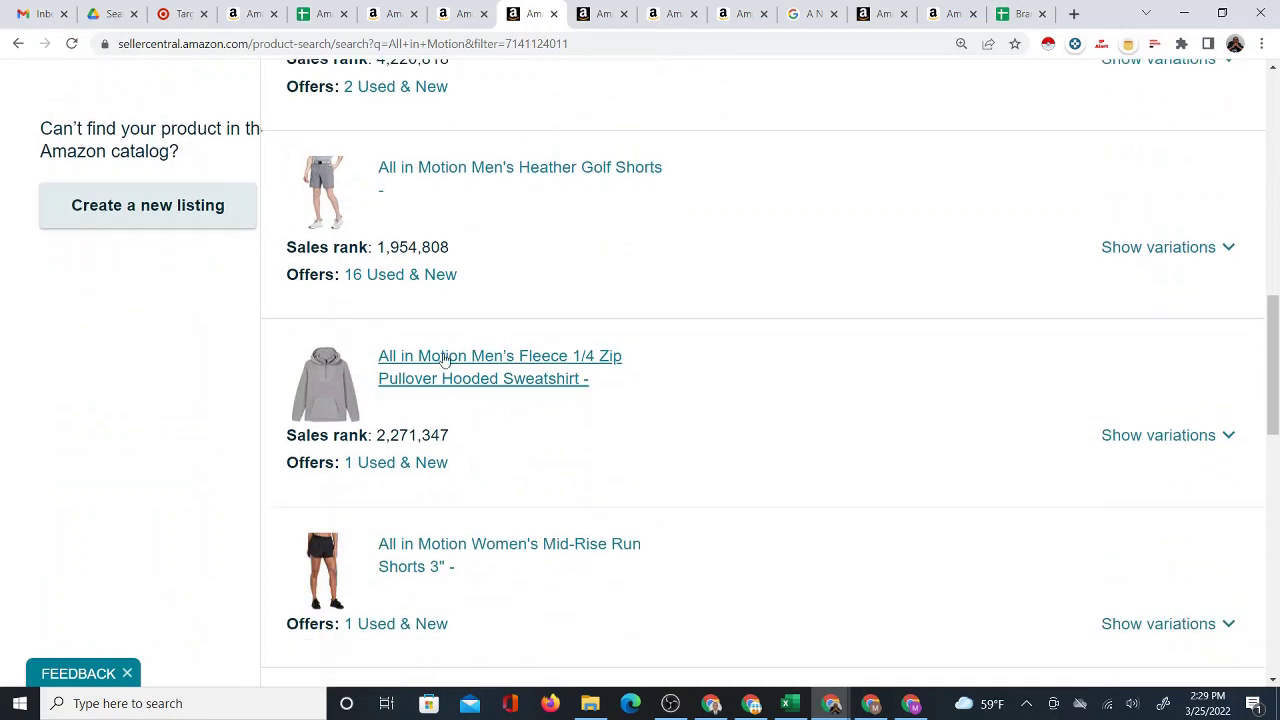
{"action": "scroll", "coordinate": [472, 460], "scroll_direction": "down", "scroll_amount": 3}
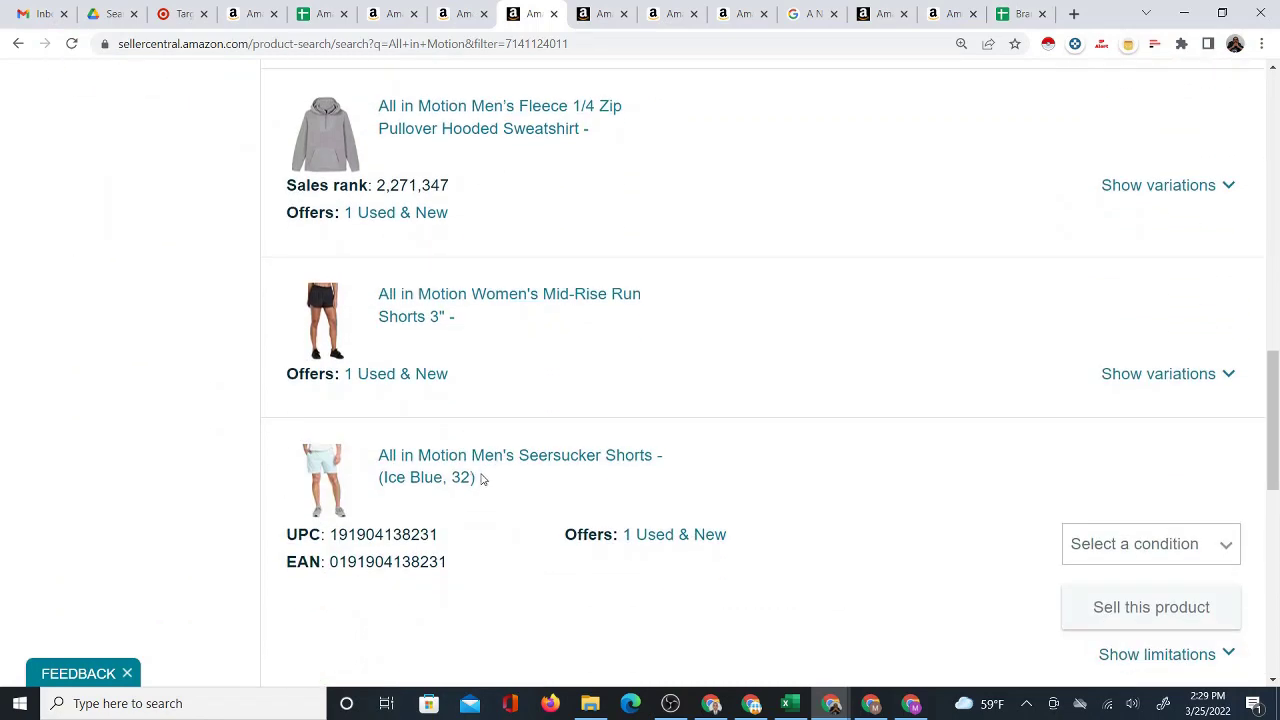
{"action": "scroll", "coordinate": [486, 477], "scroll_direction": "down", "scroll_amount": 4}
{"action": "scroll", "coordinate": [495, 505], "scroll_direction": "down", "scroll_amount": 4}
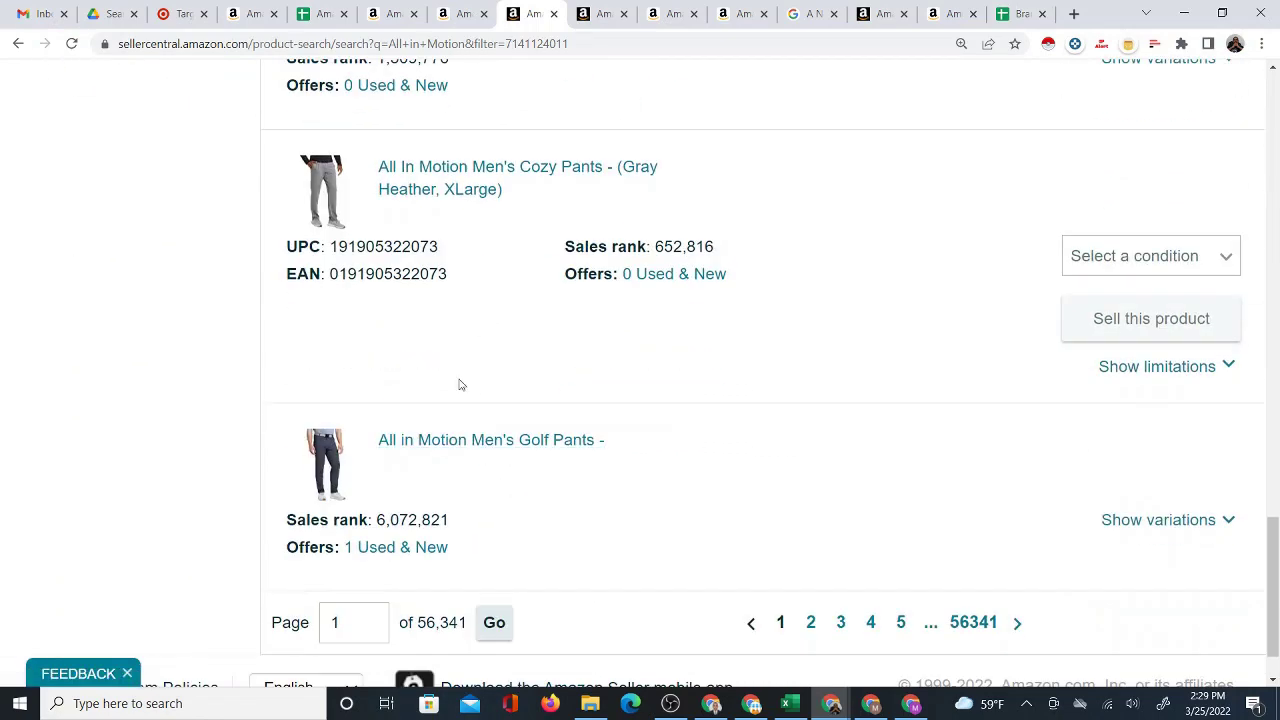
{"action": "scroll", "coordinate": [506, 520], "scroll_direction": "up", "scroll_amount": 4}
{"action": "scroll", "coordinate": [491, 540], "scroll_direction": "up", "scroll_amount": 12}
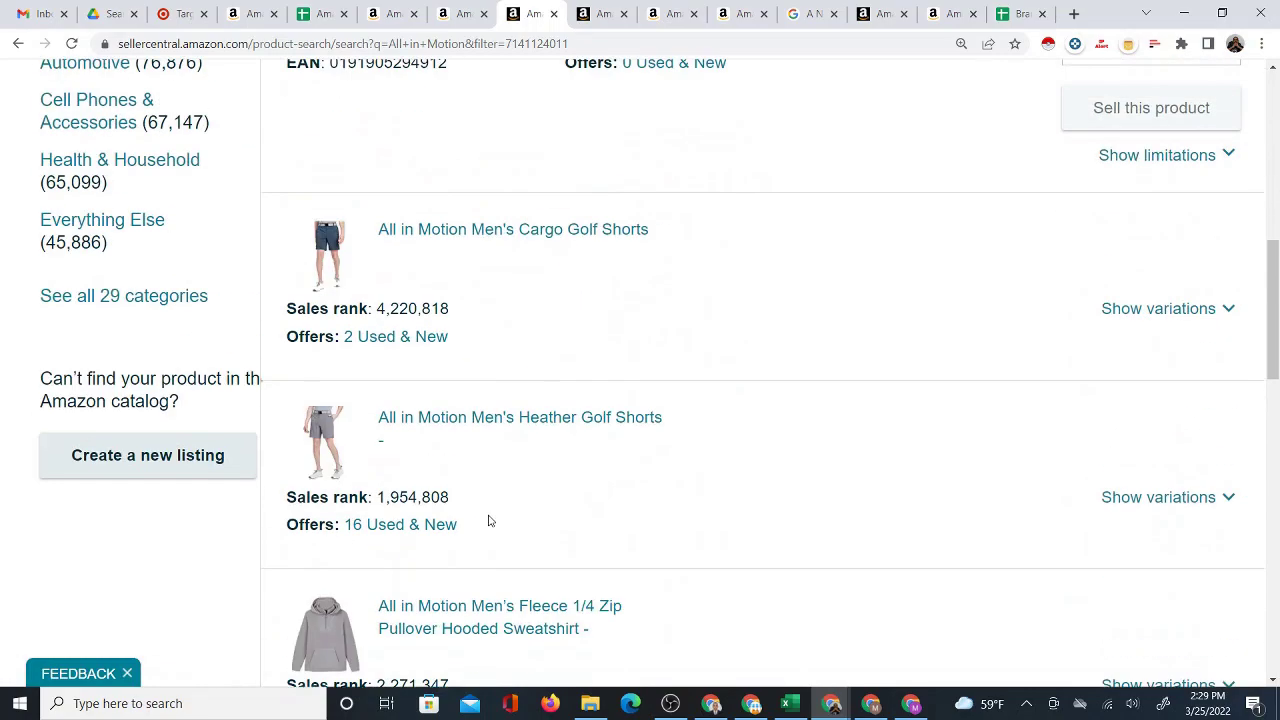
{"action": "scroll", "coordinate": [155, 280], "scroll_direction": "up", "scroll_amount": 1}
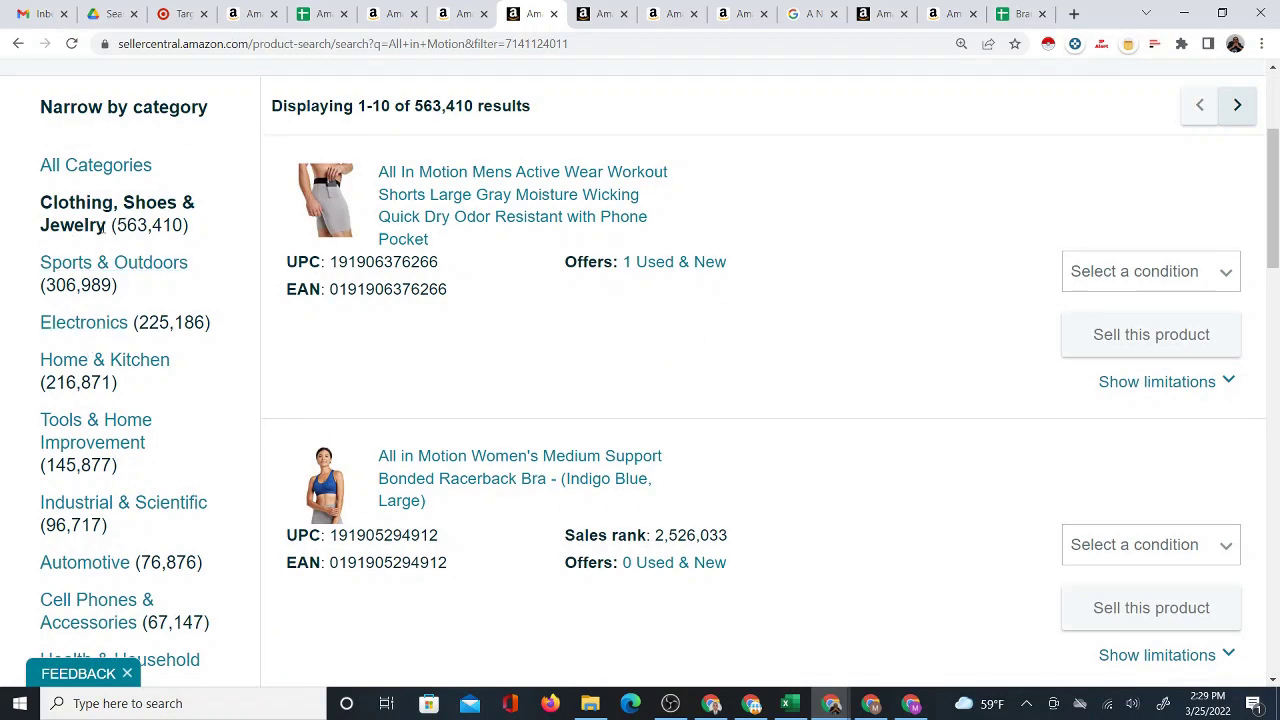
{"action": "scroll", "coordinate": [575, 520], "scroll_direction": "down", "scroll_amount": 3}
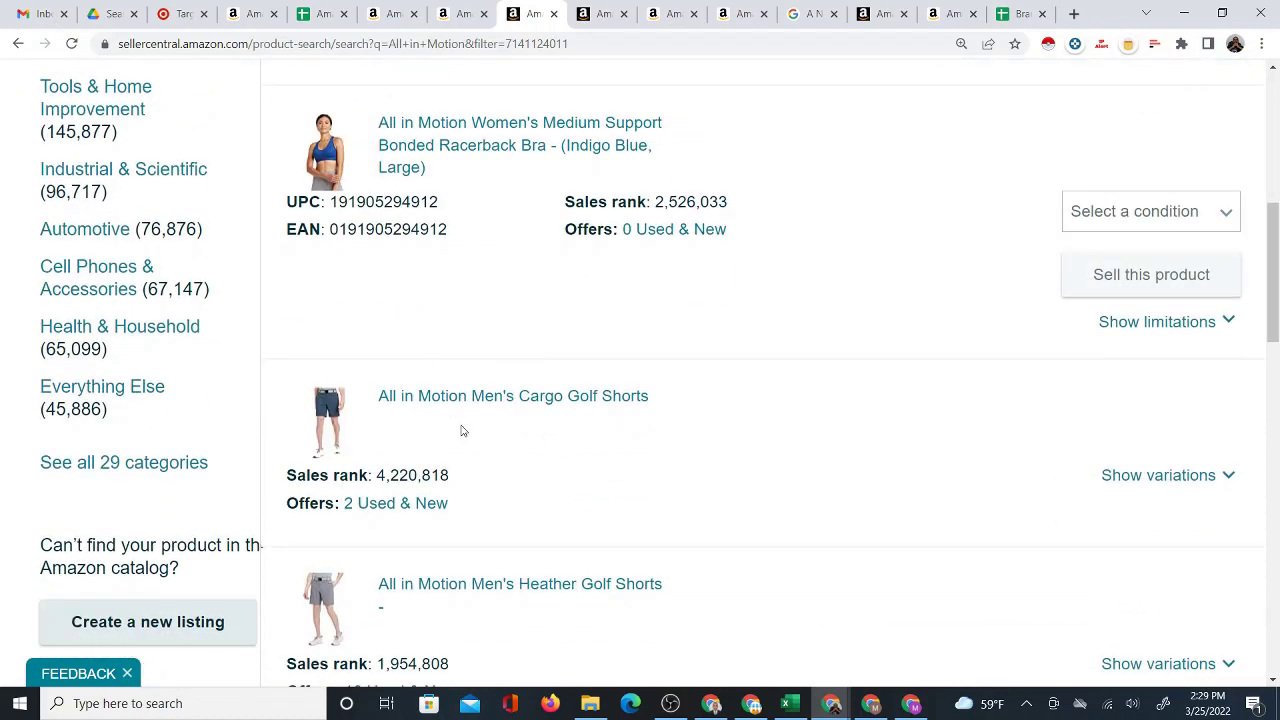
{"action": "scroll", "coordinate": [463, 430], "scroll_direction": "down", "scroll_amount": 2}
{"action": "scroll", "coordinate": [440, 540], "scroll_direction": "down", "scroll_amount": 3}
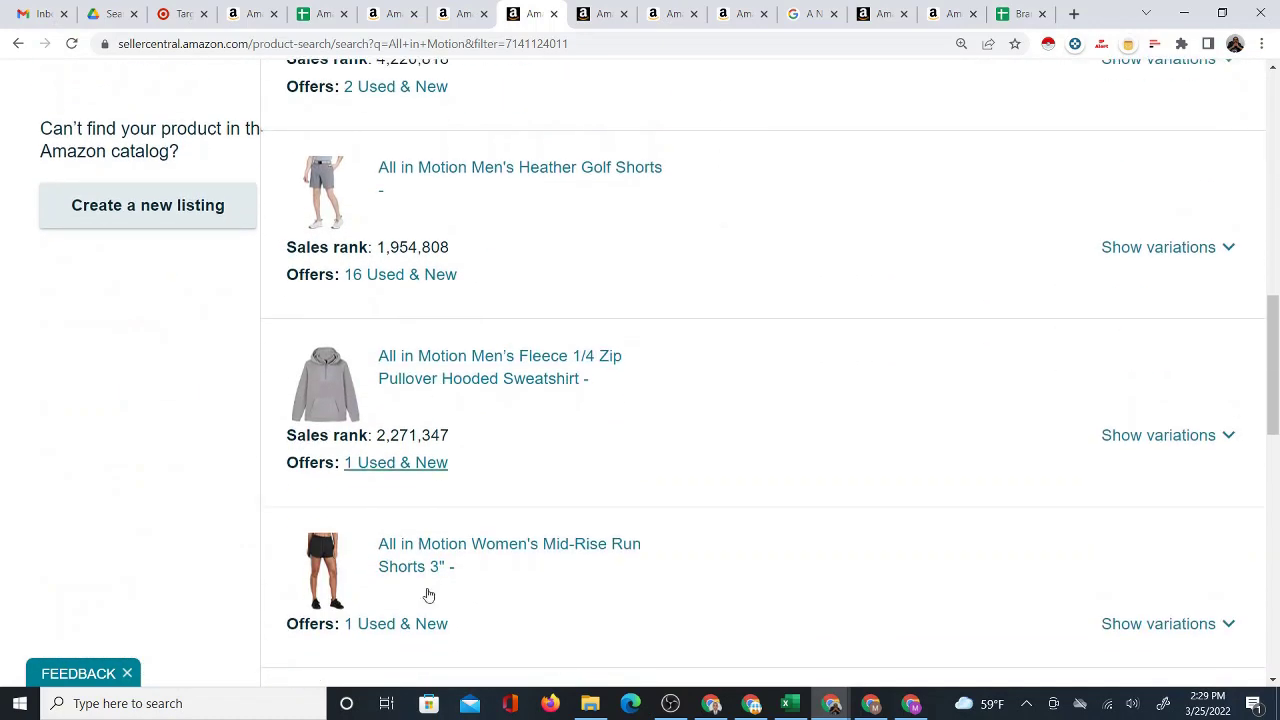
{"action": "scroll", "coordinate": [436, 575], "scroll_direction": "down", "scroll_amount": 2}
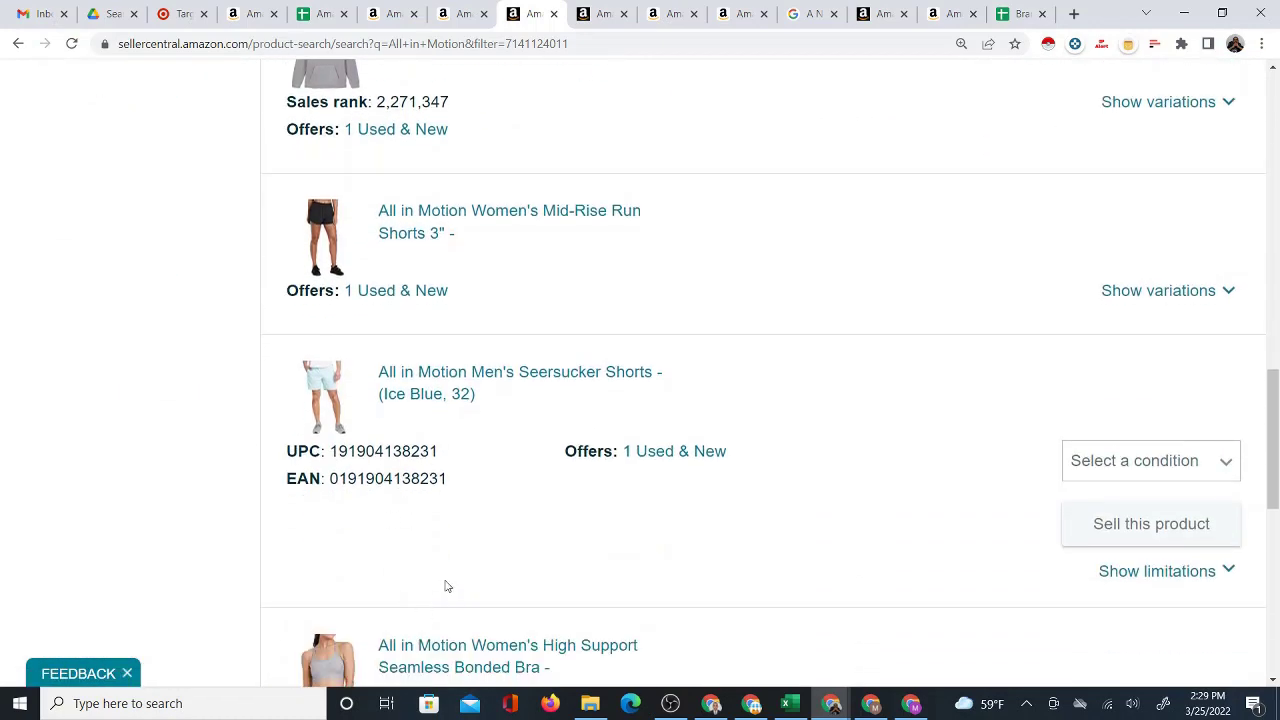
{"action": "scroll", "coordinate": [440, 585], "scroll_direction": "down", "scroll_amount": 2}
- Close the Amazon search results for All in Motion and return to the Women's Run Tank Top page
{"action": "left_click", "coordinate": [465, 14]}
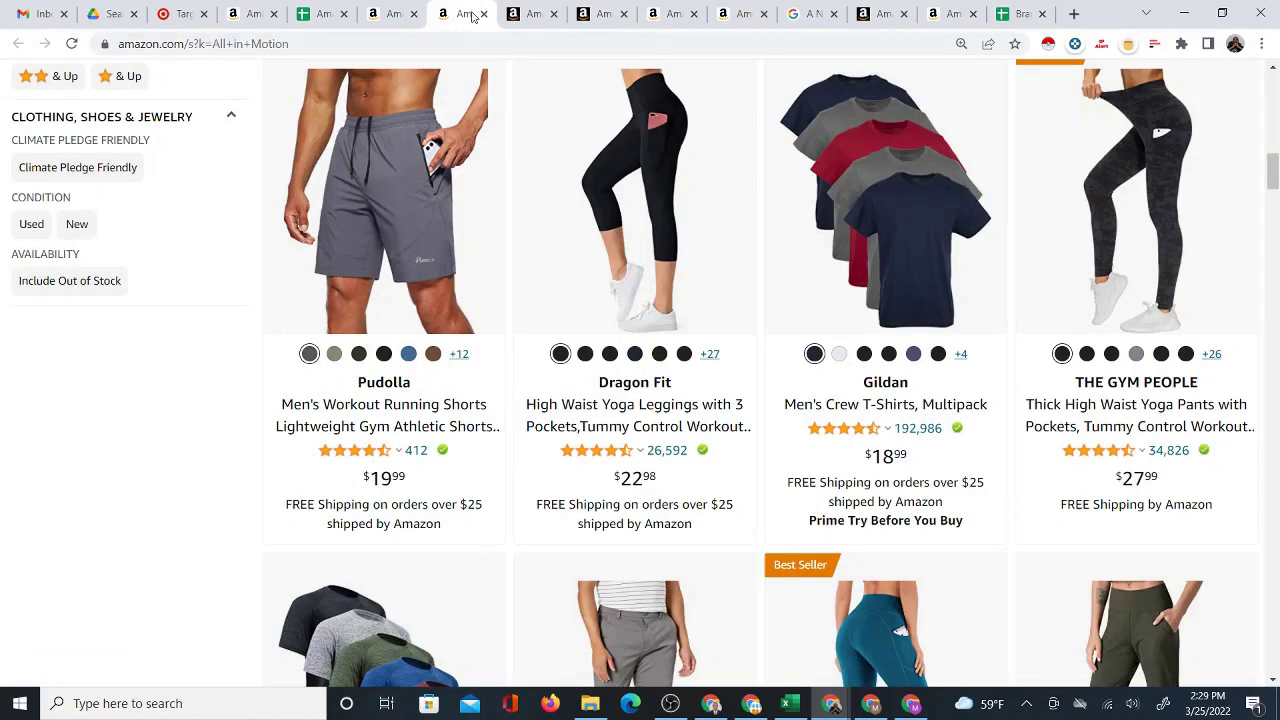
{"action": "left_click", "coordinate": [483, 14]}
{"action": "left_click", "coordinate": [603, 16]}
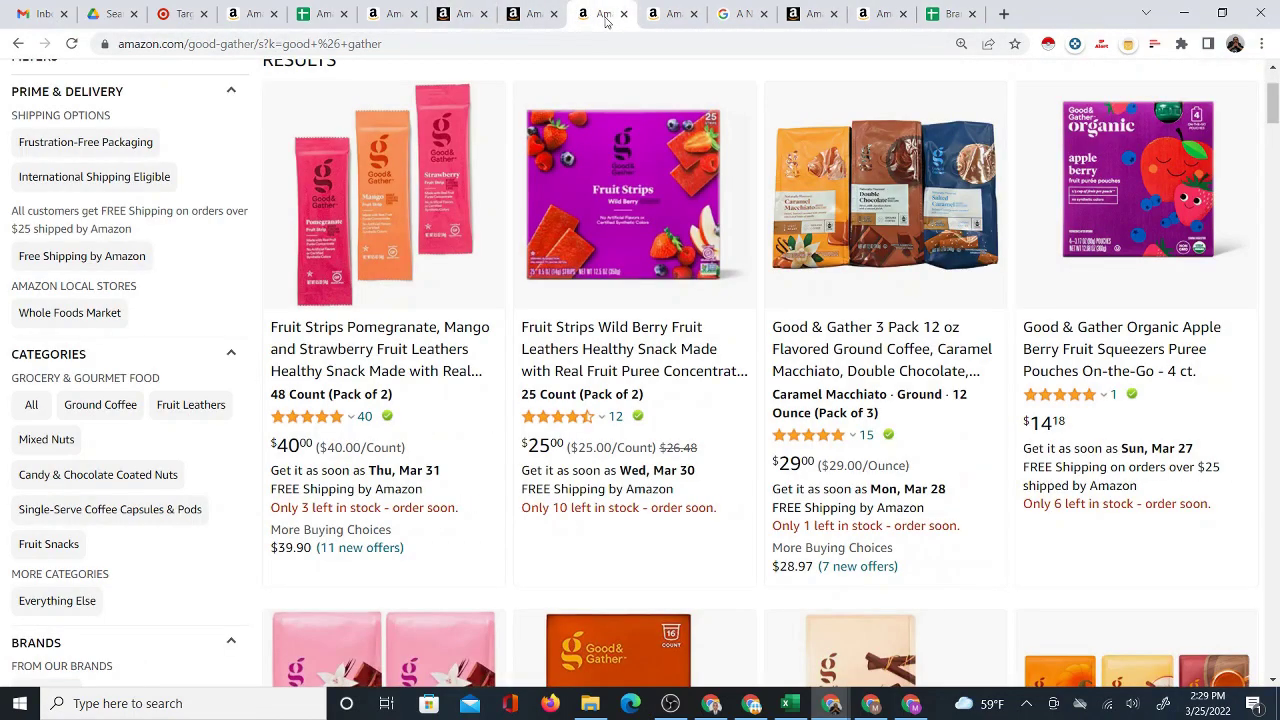
{"action": "left_click", "coordinate": [395, 14]}
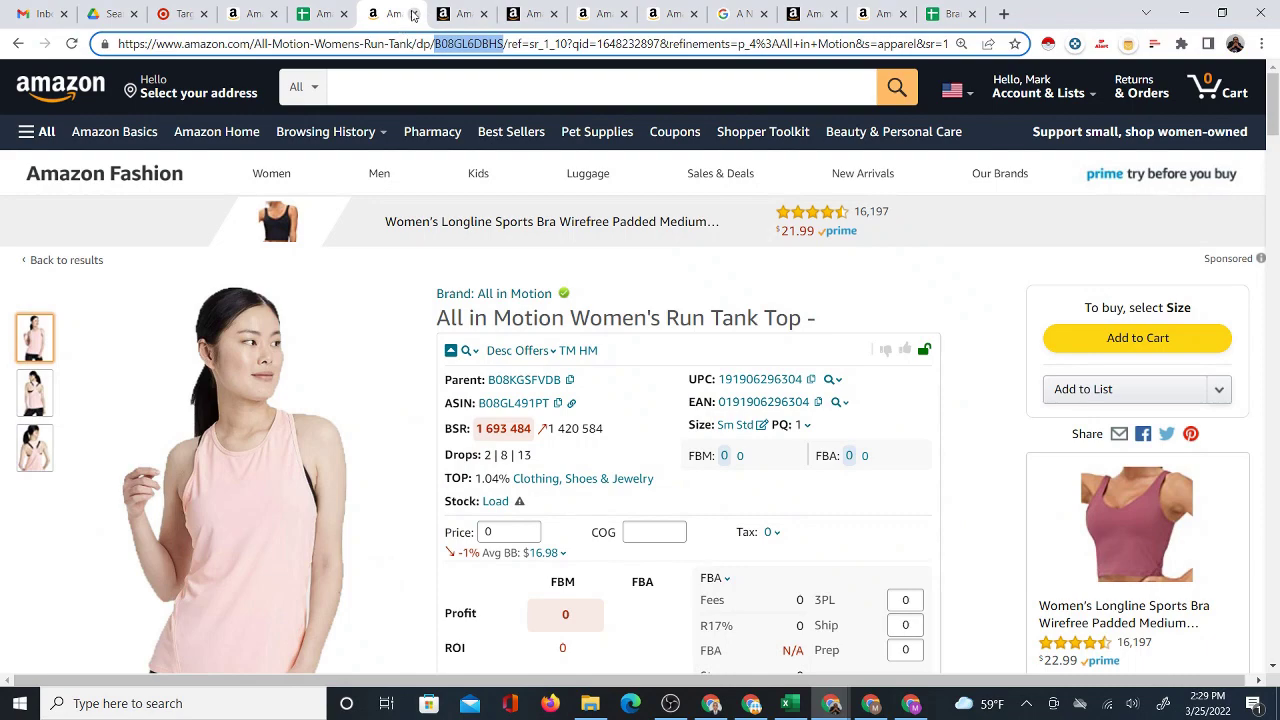
- Close the tank top page and, back in the Brands Research List, enter yes under Approval on Amazon? for All in Motion
{"action": "left_click", "coordinate": [413, 14]}
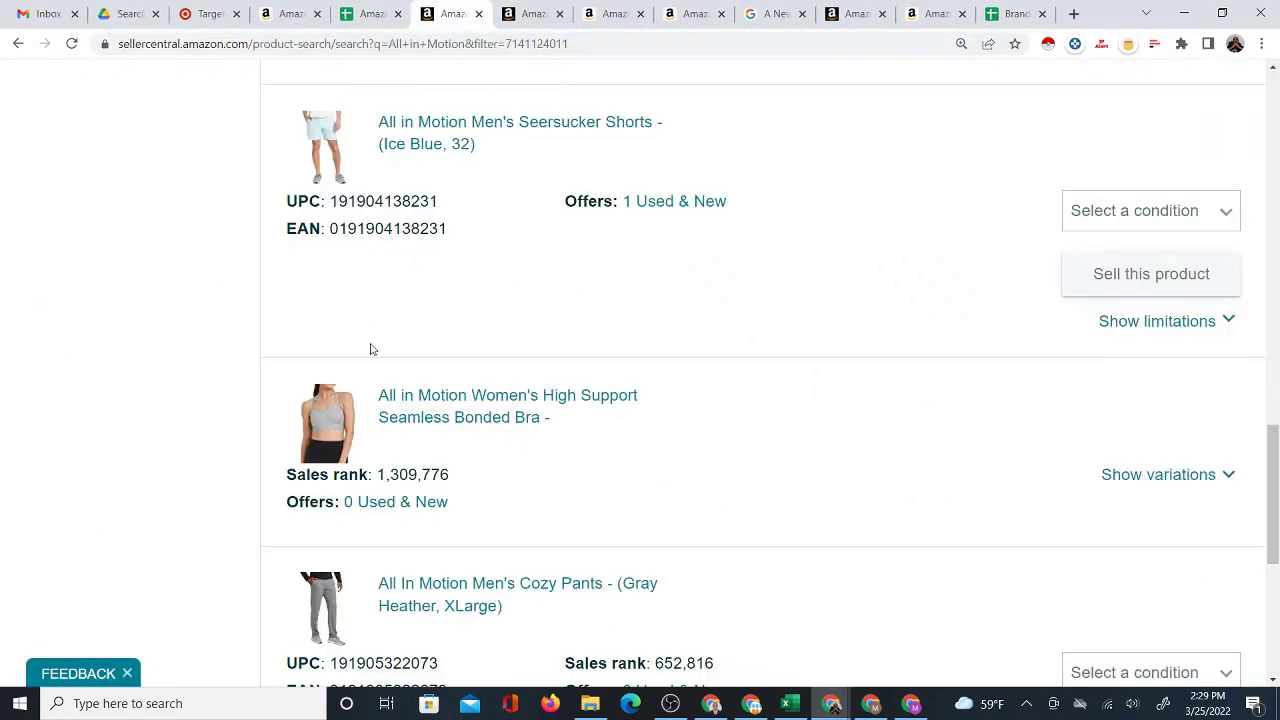
{"action": "scroll", "coordinate": [495, 435], "scroll_direction": "up", "scroll_amount": 15}
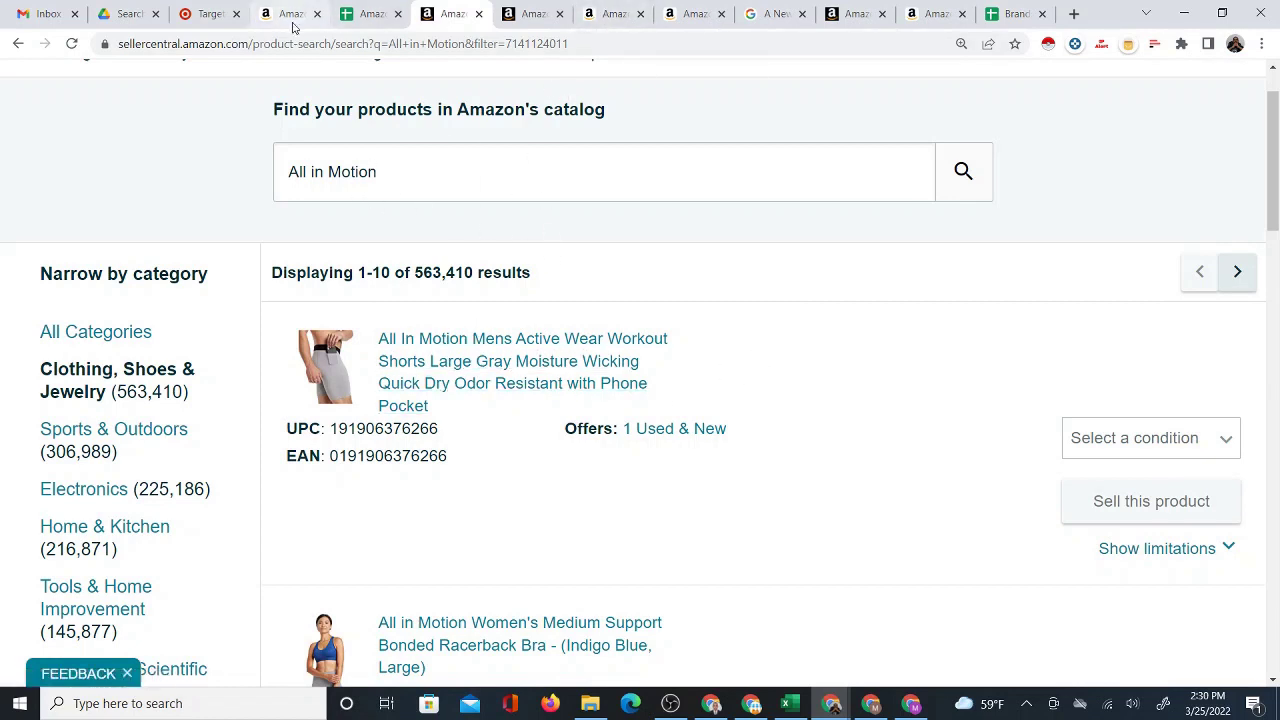
{"action": "left_click", "coordinate": [368, 16]}
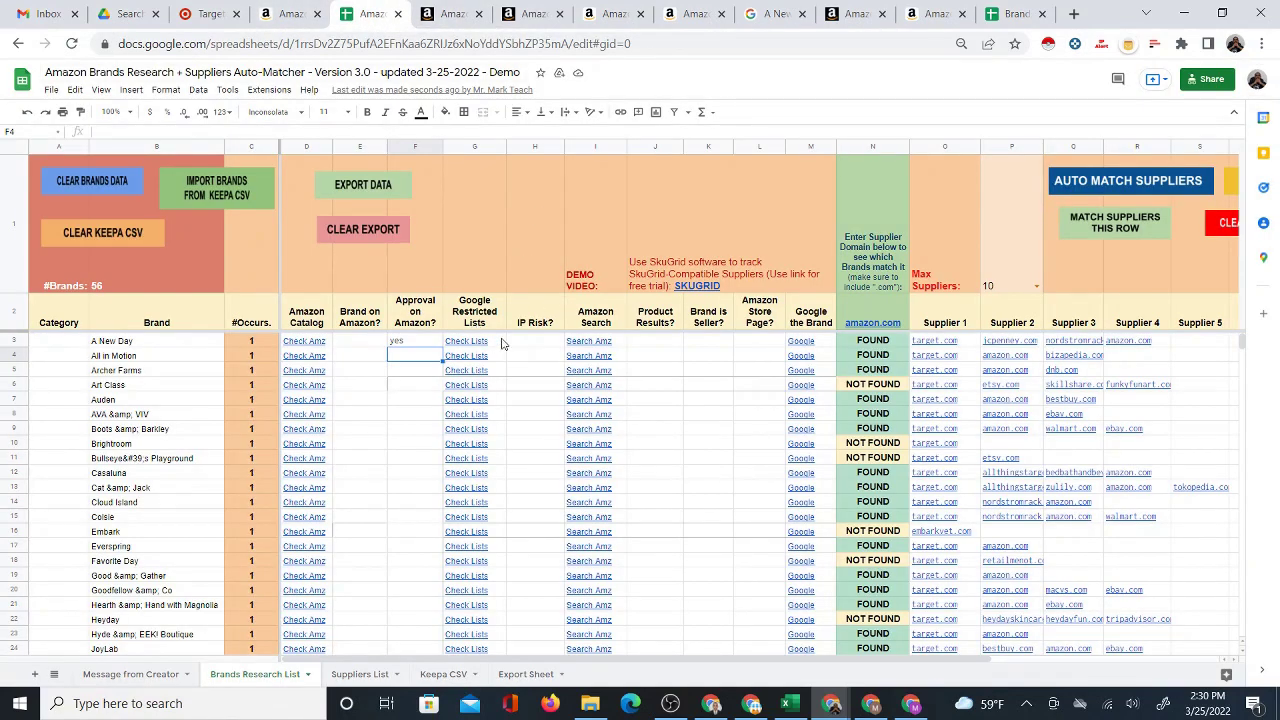
{"action": "type", "text": "yes"}
{"action": "key", "text": "Return"}
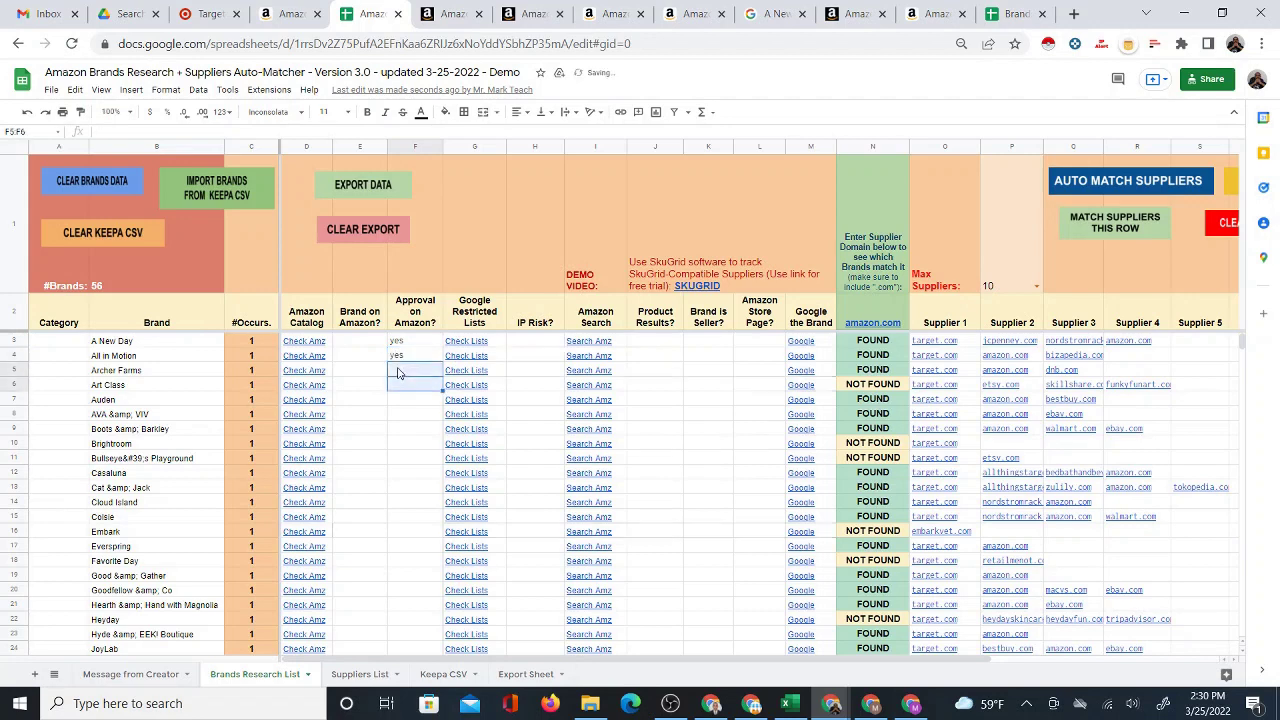
{"action": "left_click", "coordinate": [524, 359]}
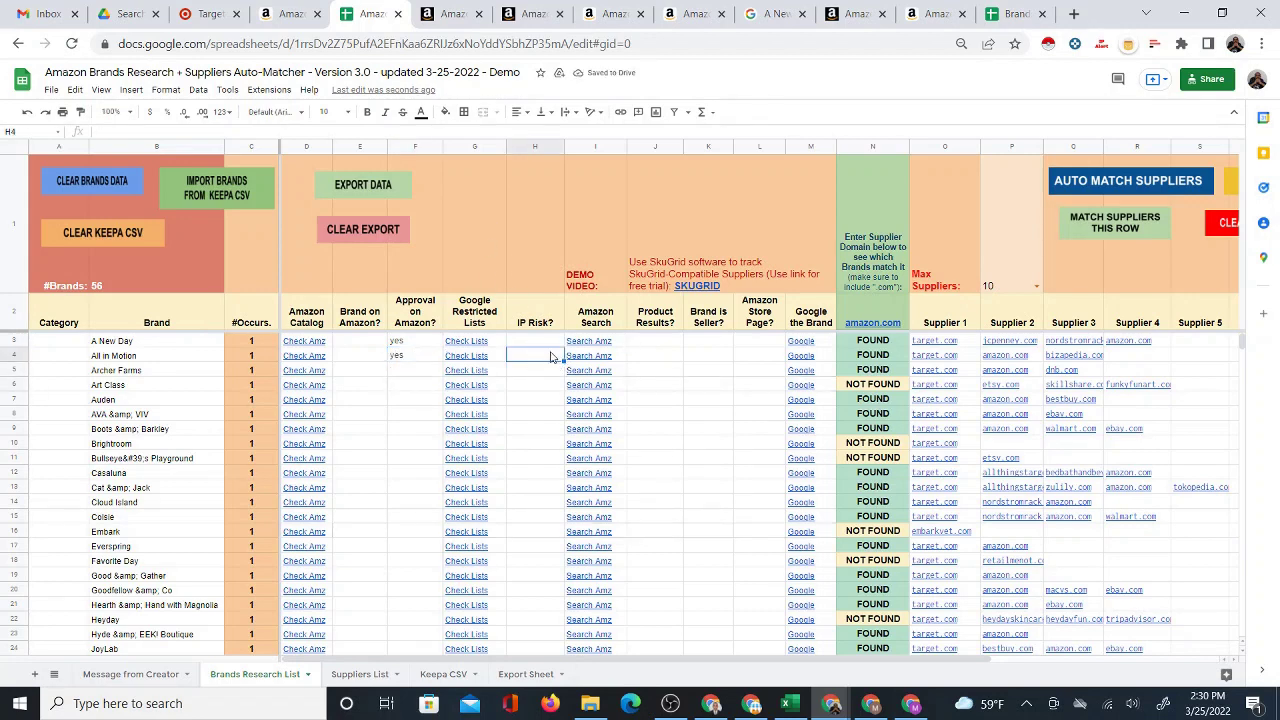
{"action": "left_click", "coordinate": [653, 358]}
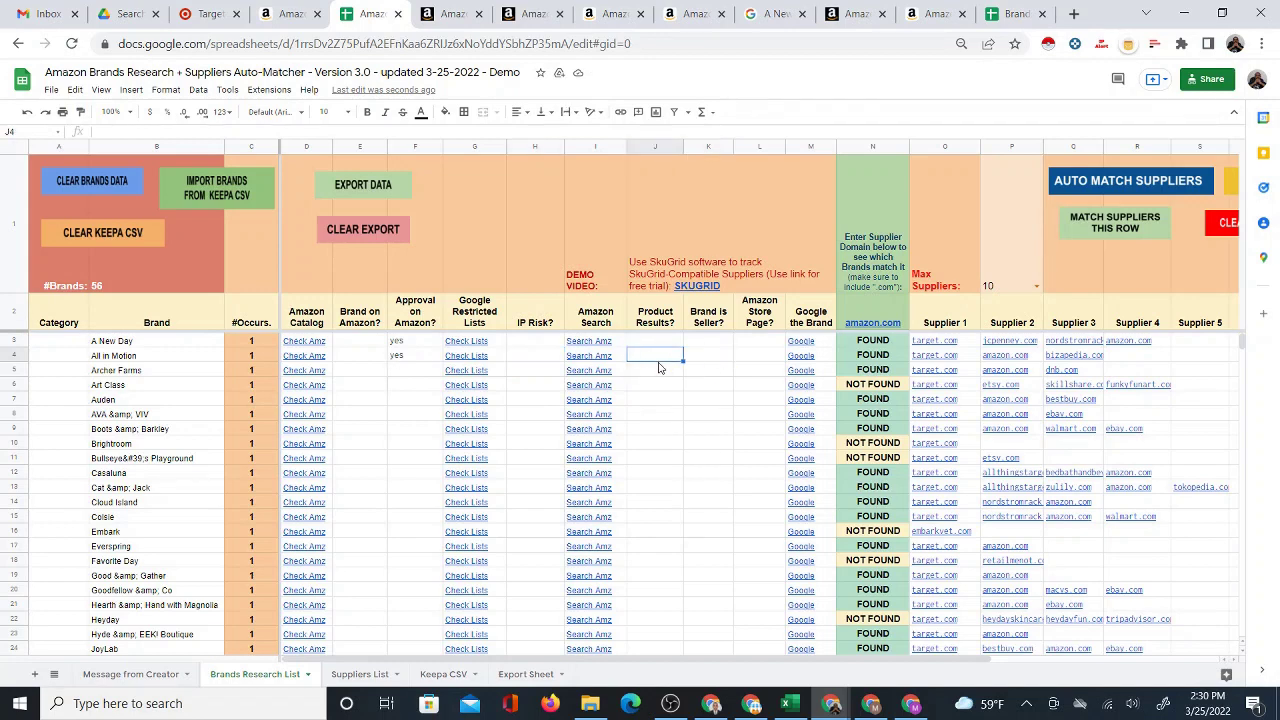
{"action": "left_click", "coordinate": [708, 356]}
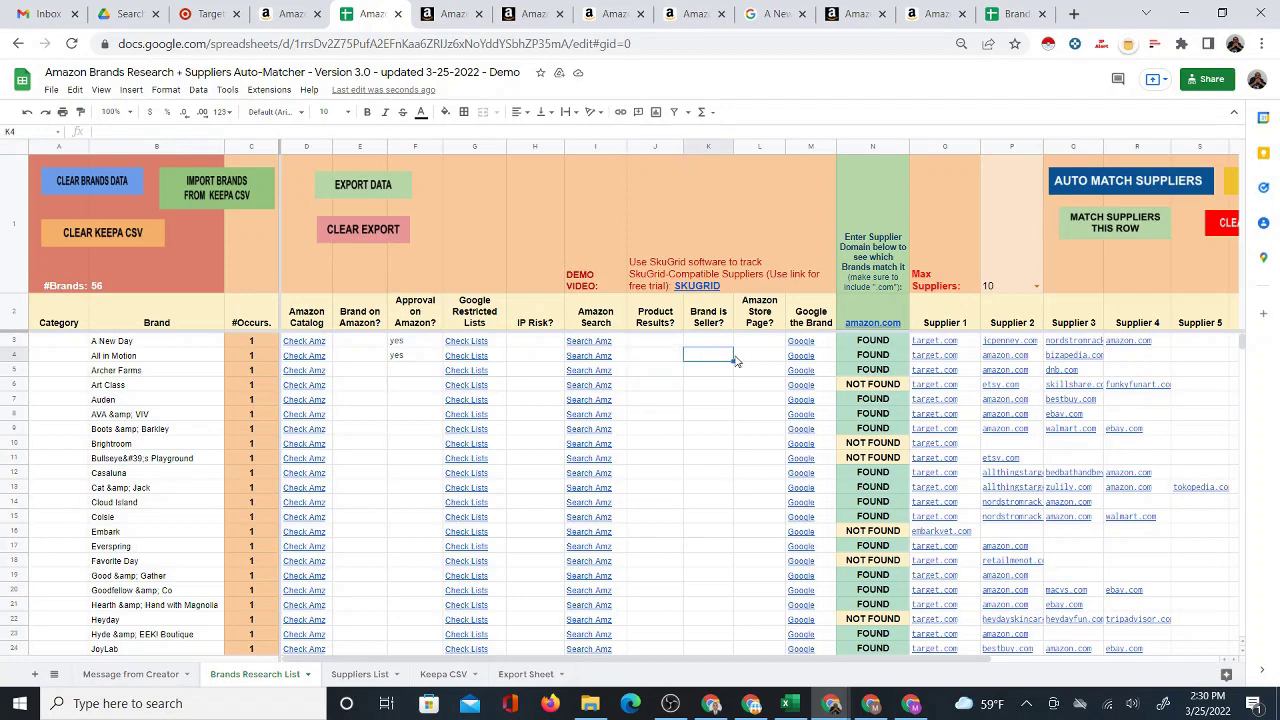
{"action": "left_click", "coordinate": [751, 360]}
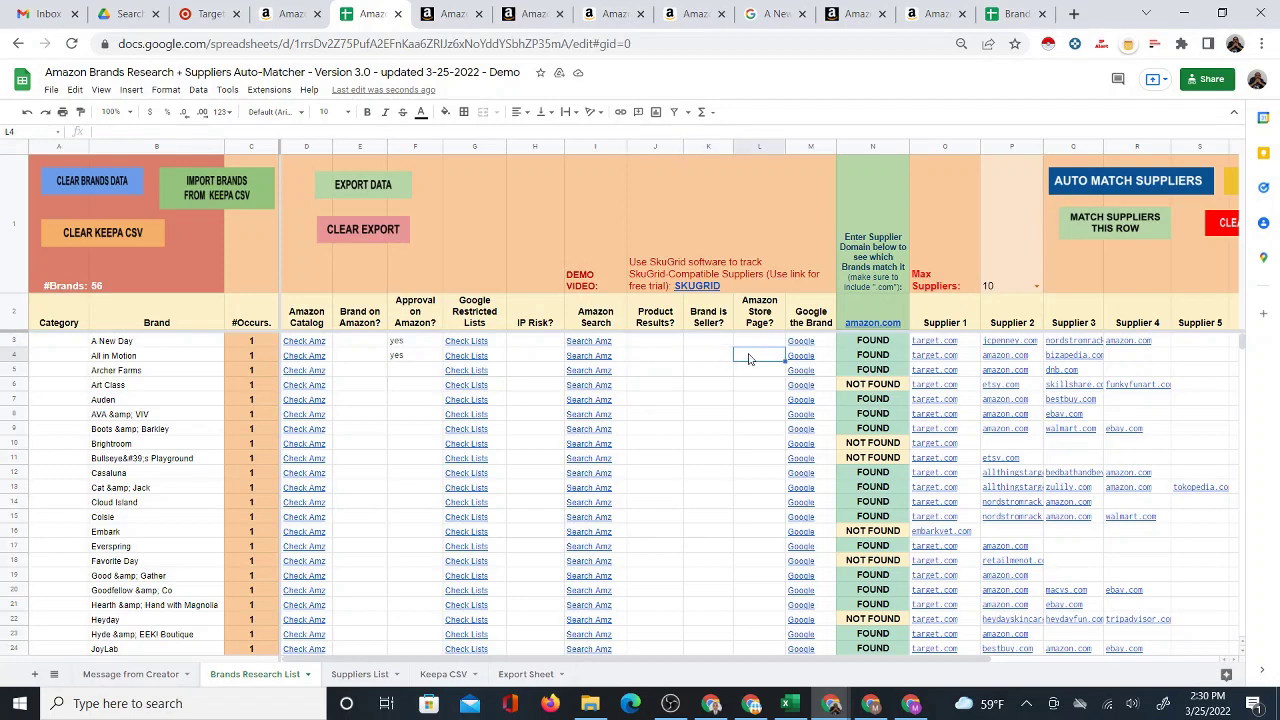
{"action": "left_click_drag", "start_coordinate": [655, 356], "coordinate": [755, 362]}
{"action": "left_click", "coordinate": [658, 362]}
{"action": "left_click", "coordinate": [714, 358]}
{"action": "left_click", "coordinate": [755, 360]}
{"action": "left_click", "coordinate": [655, 362]}
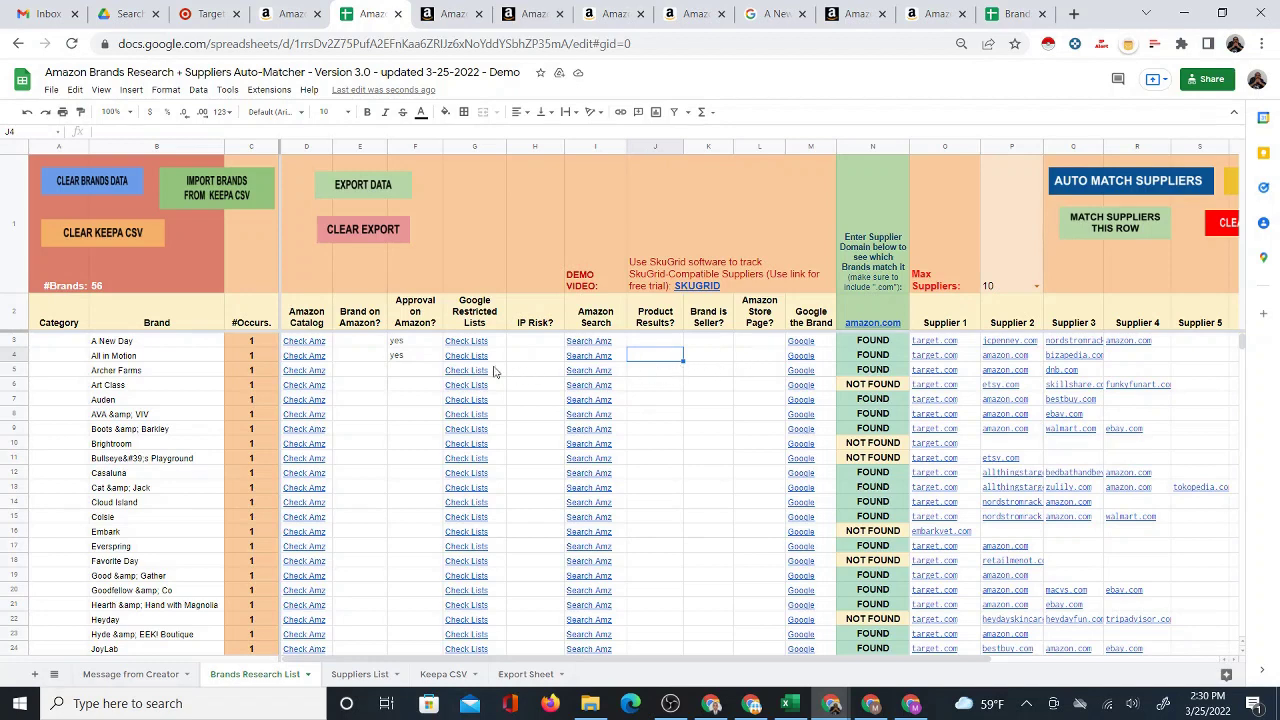
- Open the Seller Central catalog search for Archer Farms from its sheet row and narrow the results to Grocery & Gourmet Food
{"action": "left_click", "coordinate": [395, 375]}
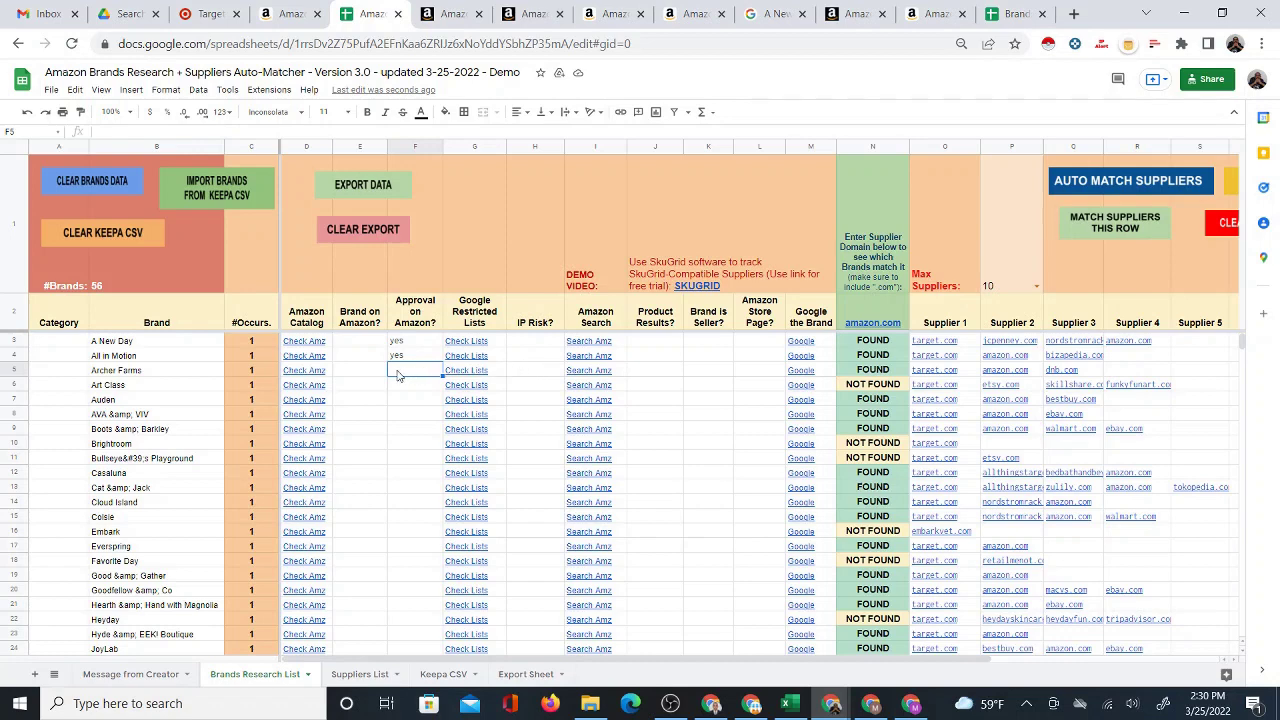
{"action": "left_click", "coordinate": [318, 375]}
{"action": "left_click", "coordinate": [345, 390]}
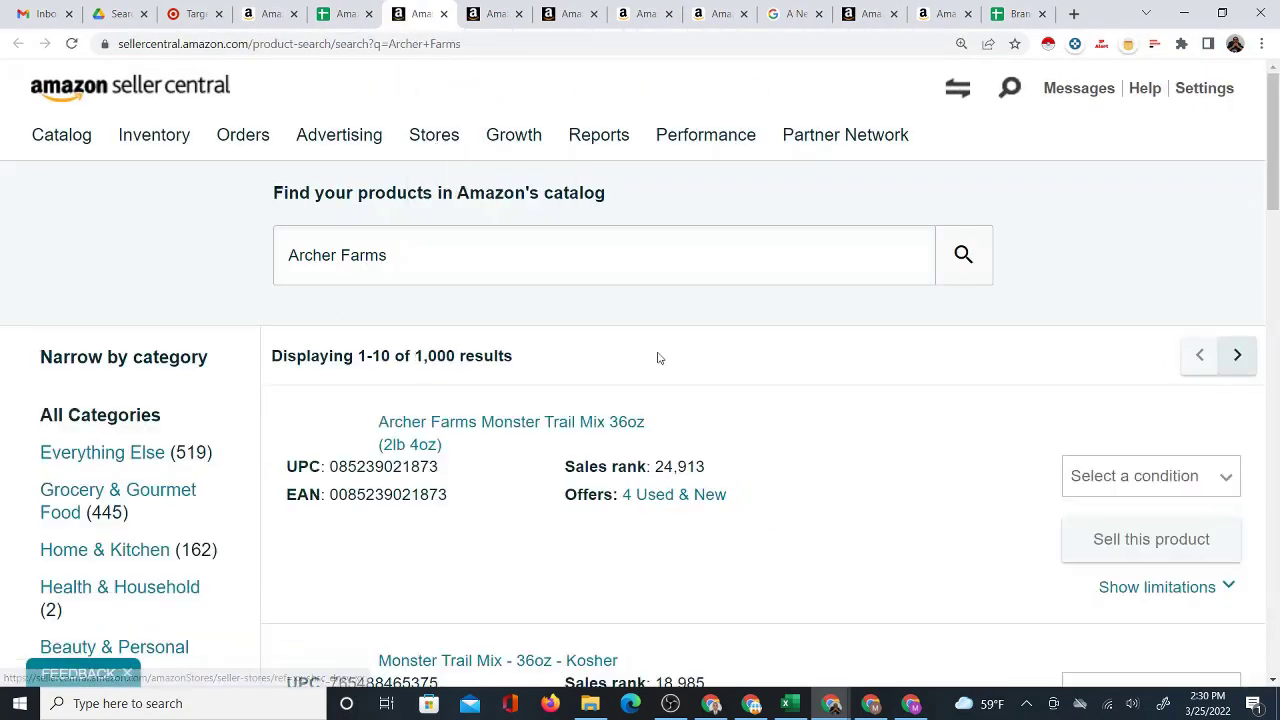
{"action": "scroll", "coordinate": [659, 359], "scroll_direction": "down", "scroll_amount": 1}
{"action": "scroll", "coordinate": [659, 359], "scroll_direction": "down", "scroll_amount": 2}
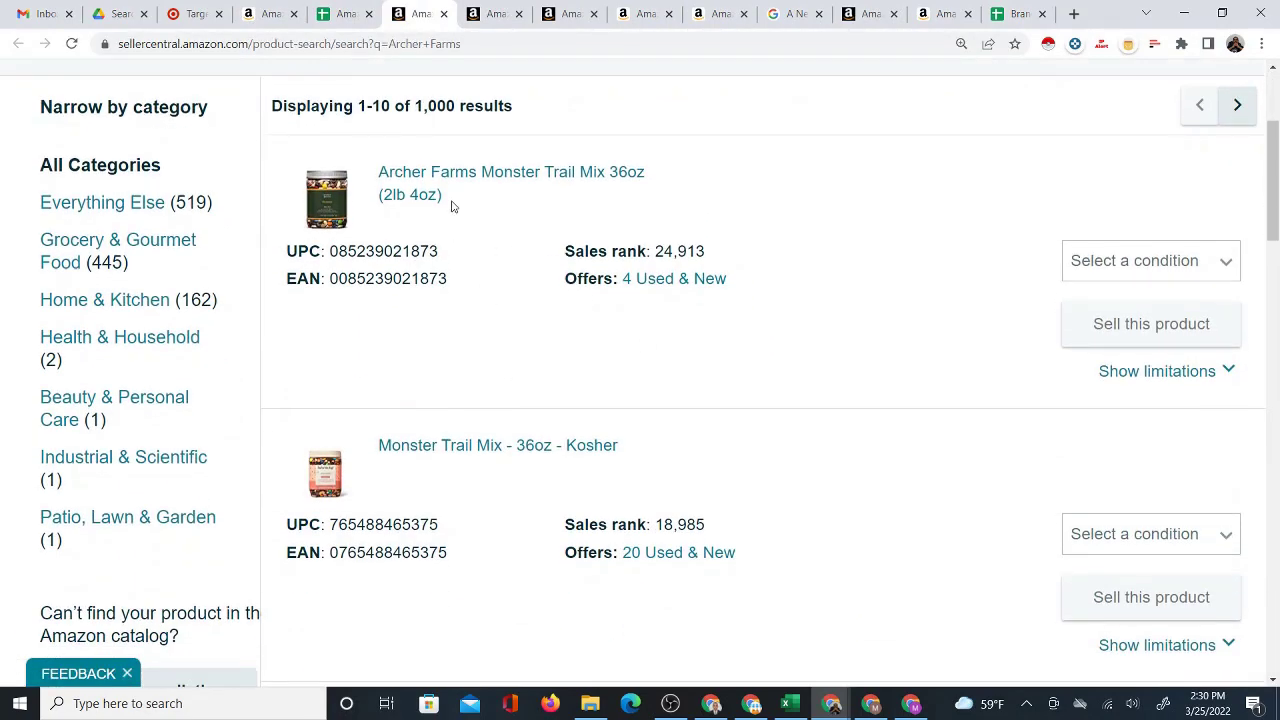
{"action": "left_click", "coordinate": [1186, 268]}
{"action": "left_click", "coordinate": [136, 246]}
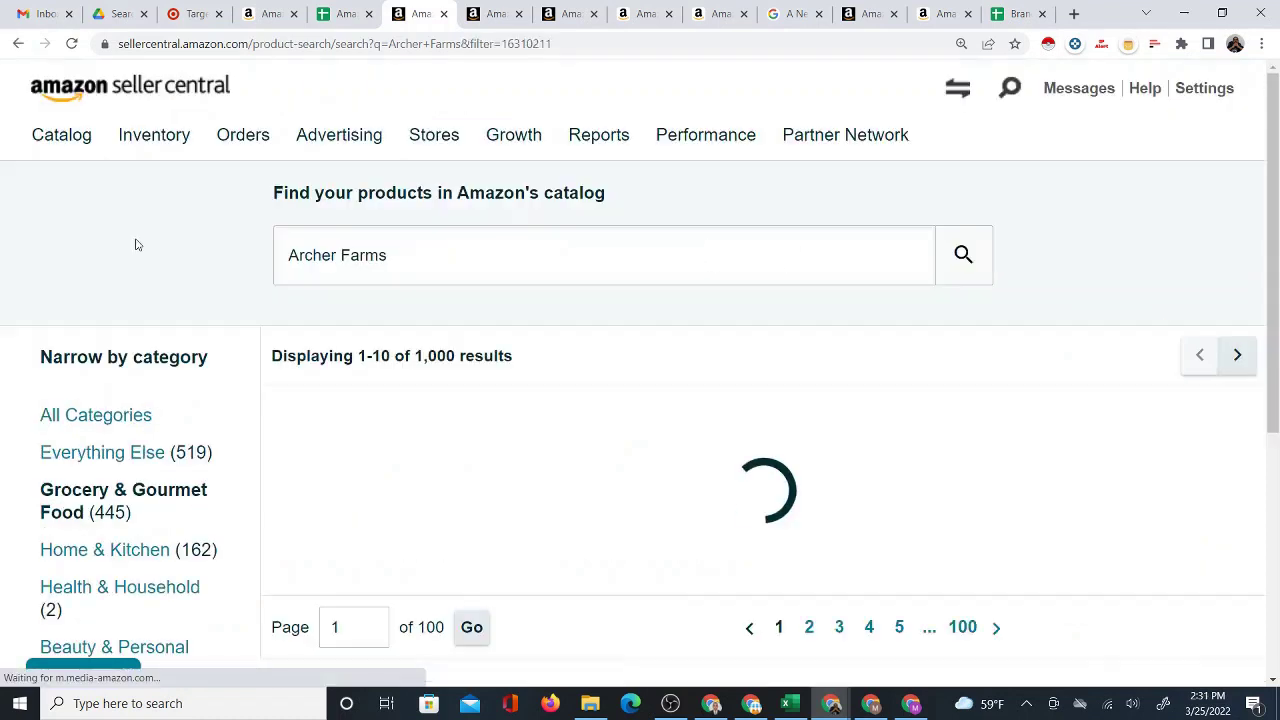
- Look through the Archer Farms grocery products and set the condition to New for the Bunny Bait Trail Mix 10oz, pack of 1
{"action": "scroll", "coordinate": [407, 444], "scroll_direction": "down", "scroll_amount": 7}
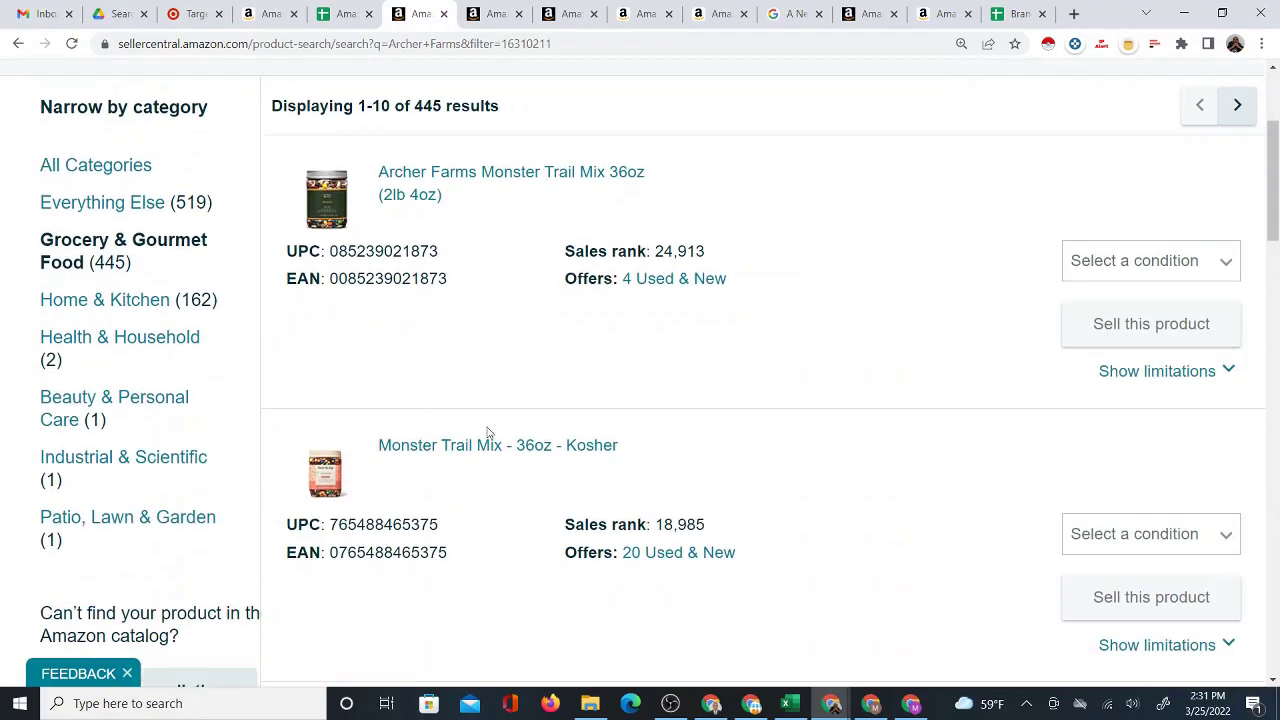
{"action": "scroll", "coordinate": [510, 410], "scroll_direction": "down", "scroll_amount": 6}
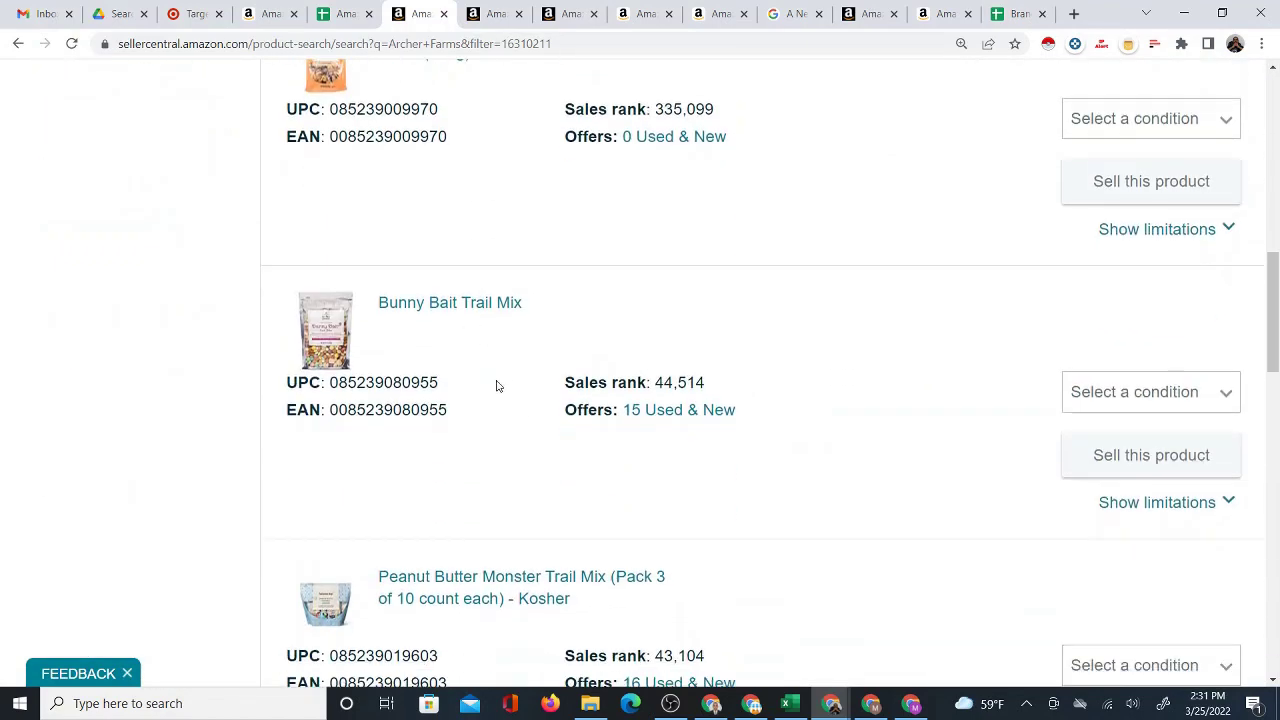
{"action": "scroll", "coordinate": [540, 470], "scroll_direction": "down", "scroll_amount": 3}
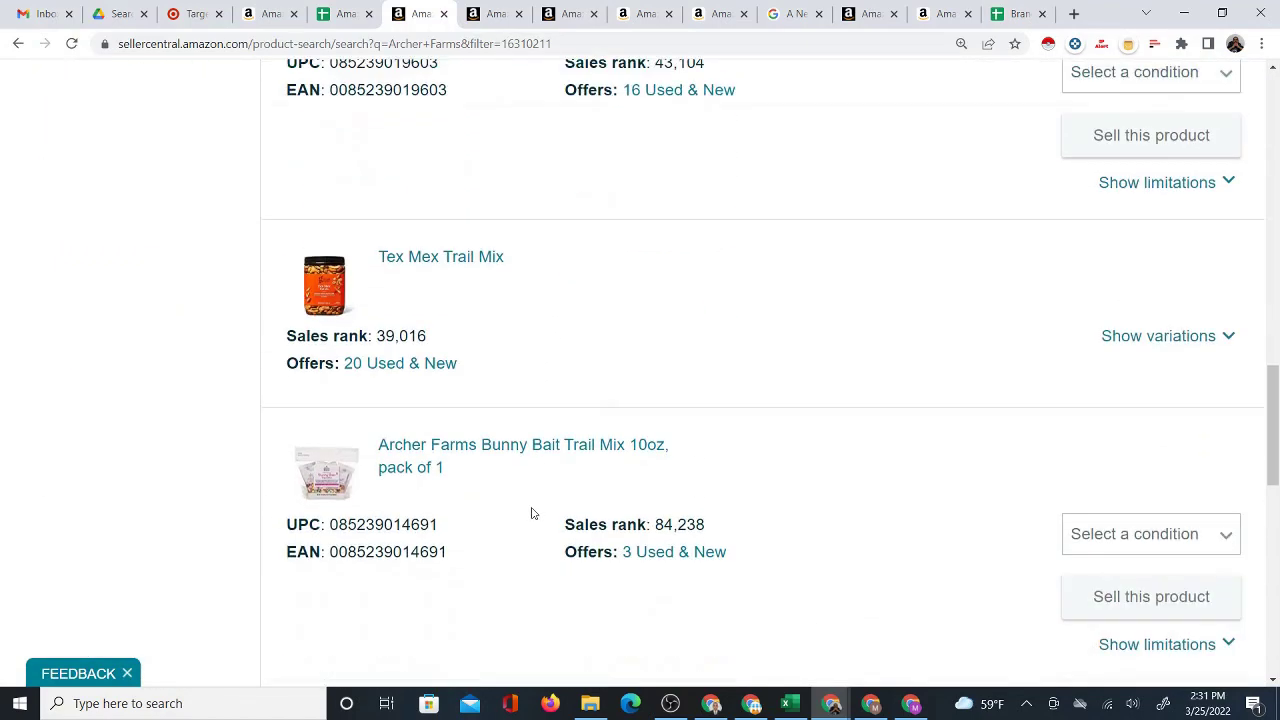
{"action": "scroll", "coordinate": [1157, 149], "scroll_direction": "down", "scroll_amount": 3}
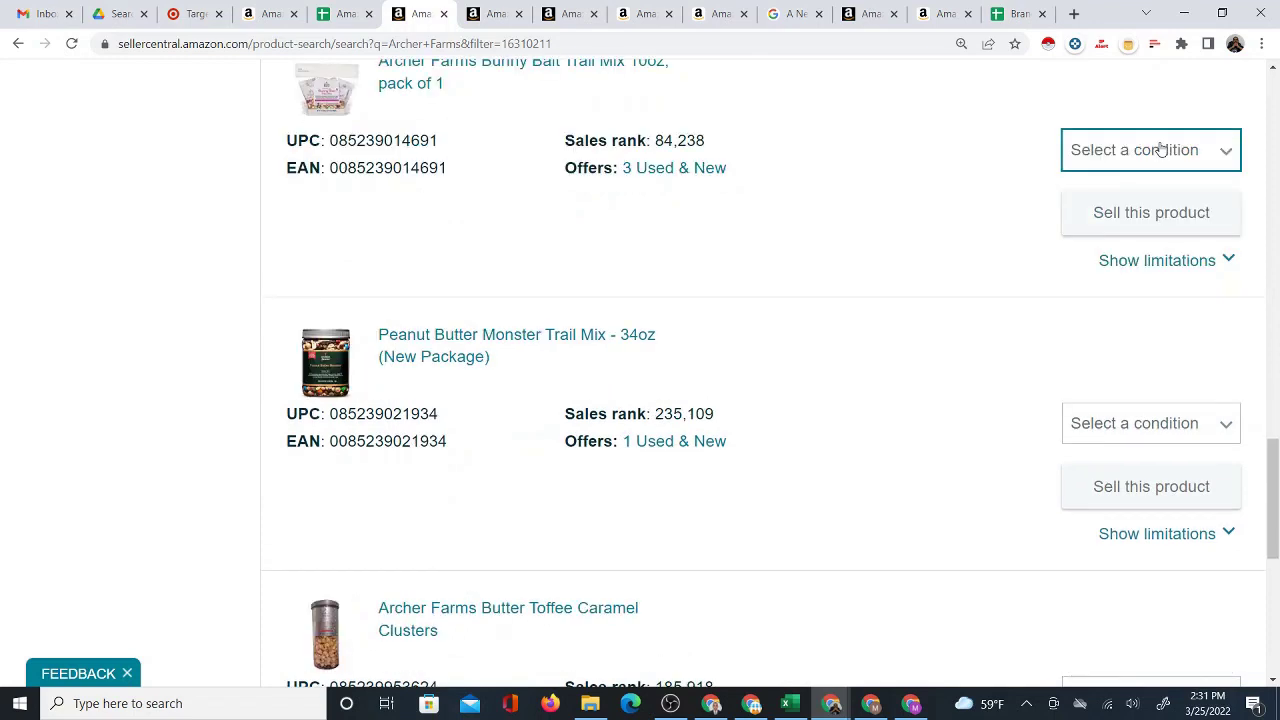
{"action": "left_click", "coordinate": [1150, 149]}
{"action": "left_click", "coordinate": [1095, 190]}
{"action": "scroll", "coordinate": [906, 203], "scroll_direction": "up", "scroll_amount": 3}
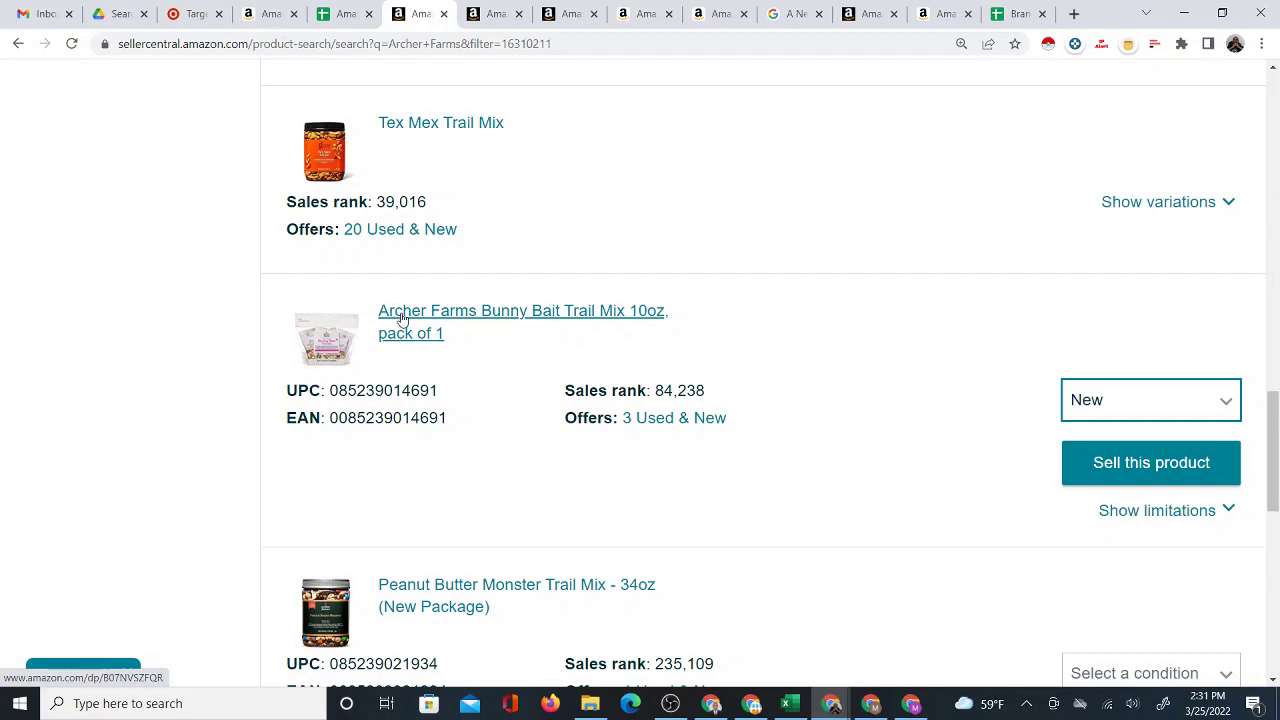
- Check the remaining products on the results page and set the Archer Farms Butter Toffee Caramel Clusters' condition to New
{"action": "scroll", "coordinate": [590, 338], "scroll_direction": "down", "scroll_amount": 4}
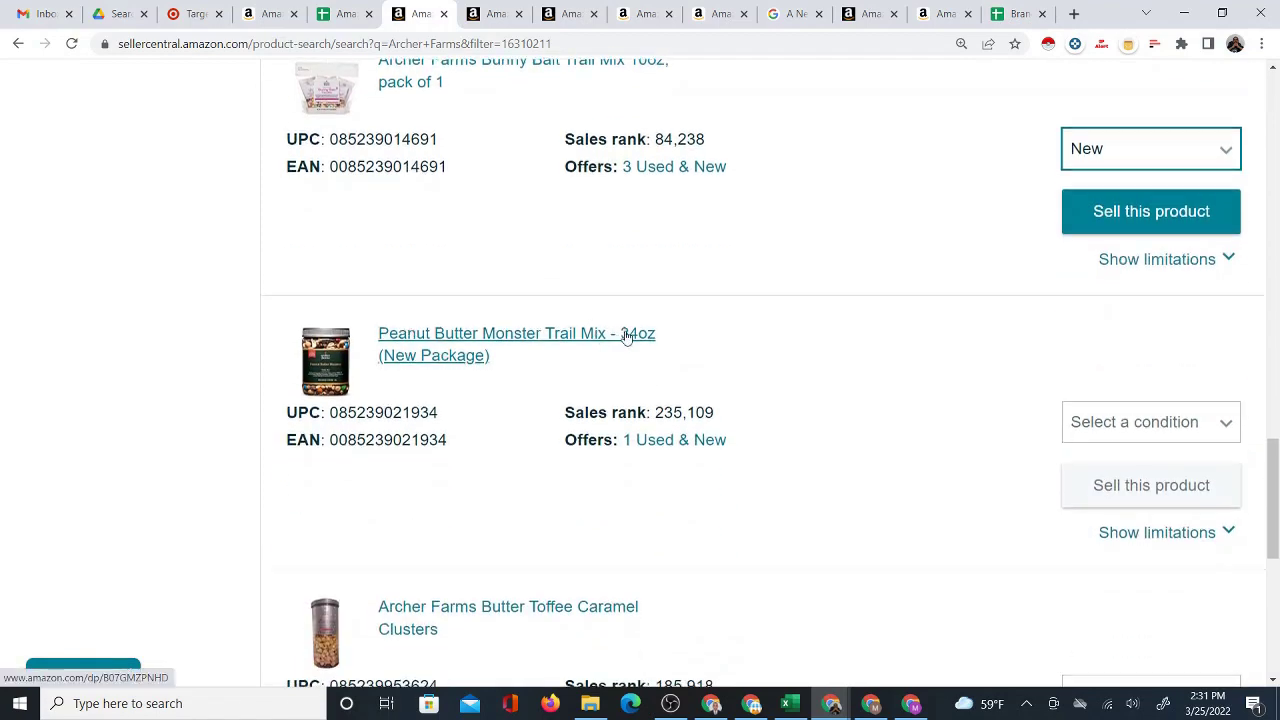
{"action": "scroll", "coordinate": [630, 340], "scroll_direction": "down", "scroll_amount": 4}
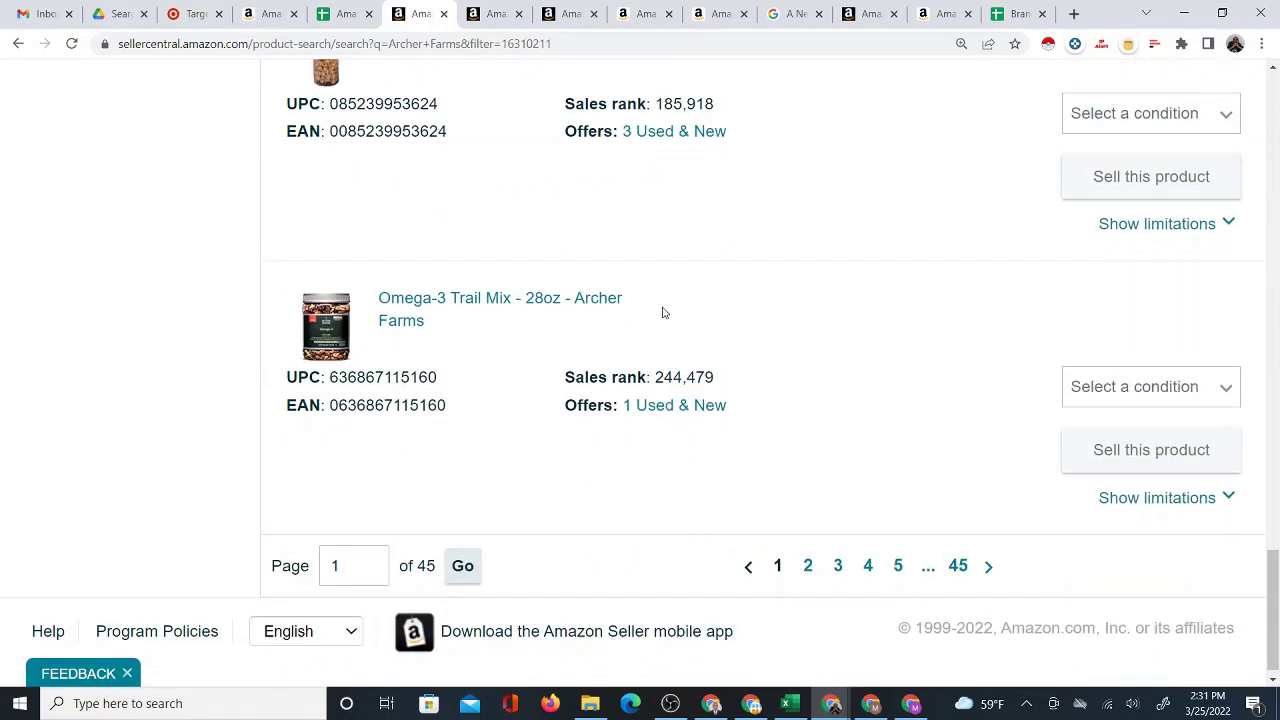
{"action": "scroll", "coordinate": [643, 309], "scroll_direction": "up", "scroll_amount": 2}
{"action": "left_click", "coordinate": [1205, 368]}
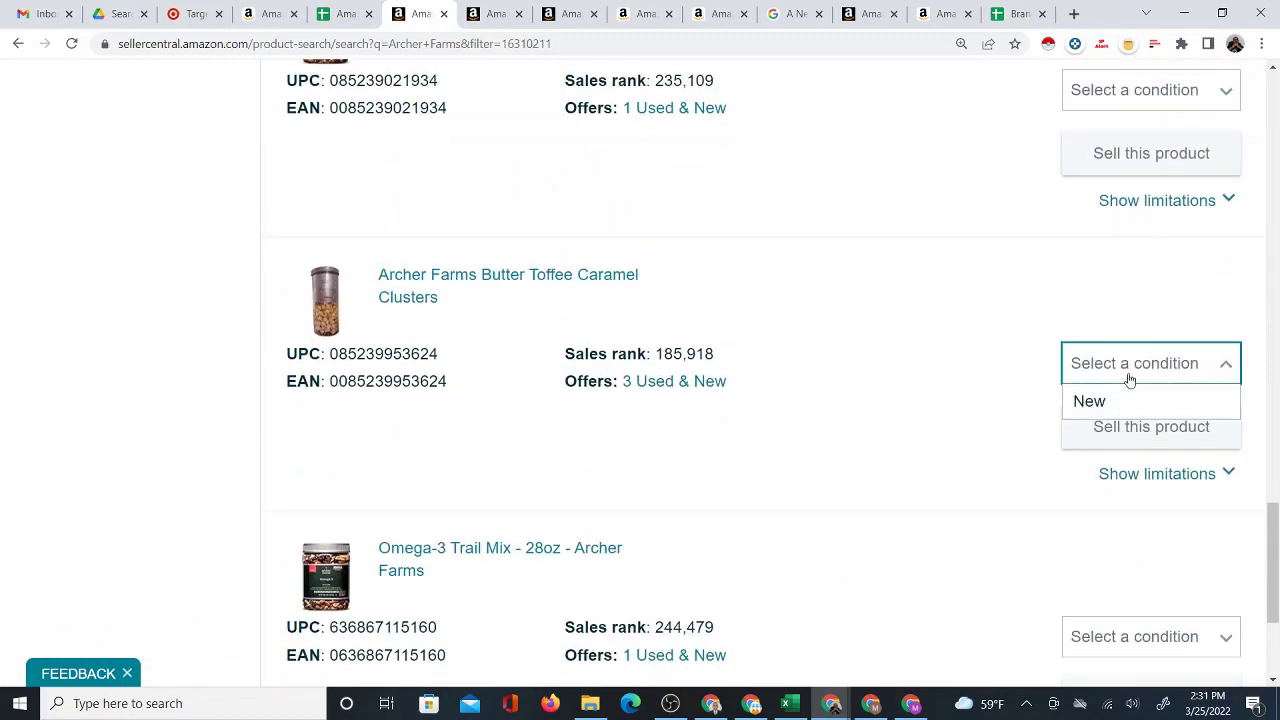
{"action": "left_click", "coordinate": [1095, 399]}
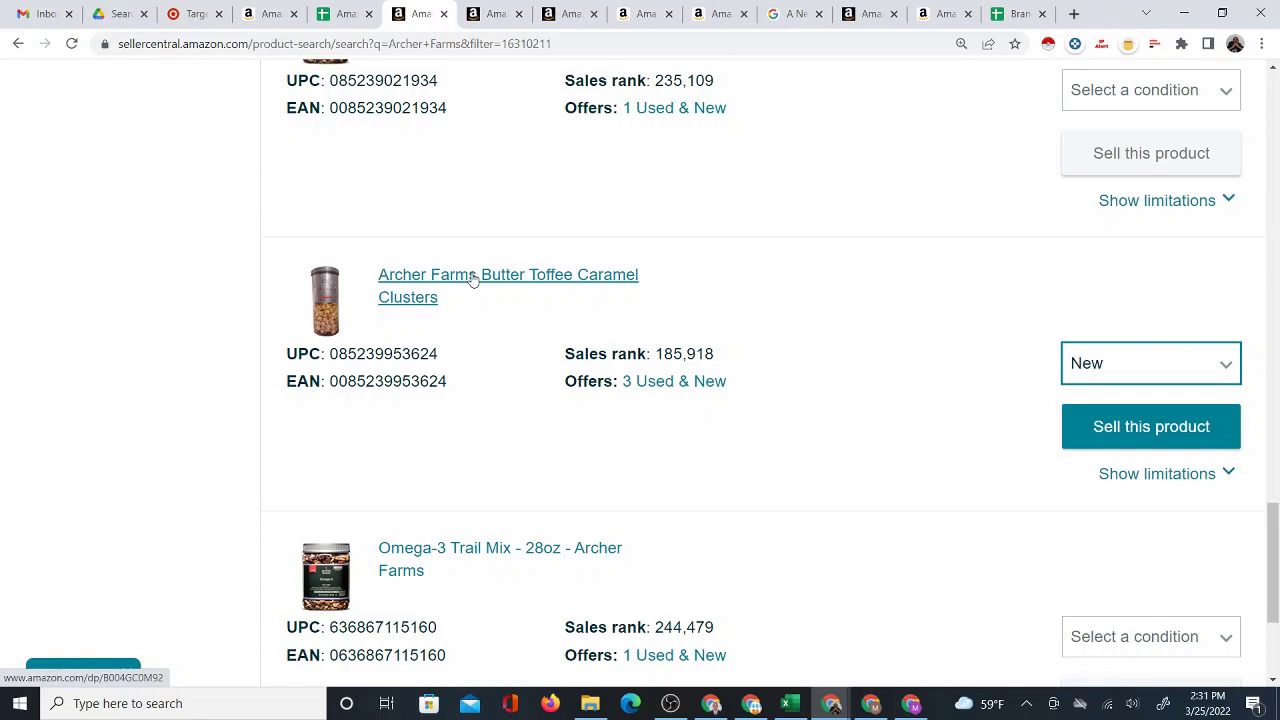
- Open the Butter Toffee Caramel Clusters product page, search Google for its full title and examine which sites list it
{"action": "scroll", "coordinate": [306, 449], "scroll_direction": "up", "scroll_amount": 3}
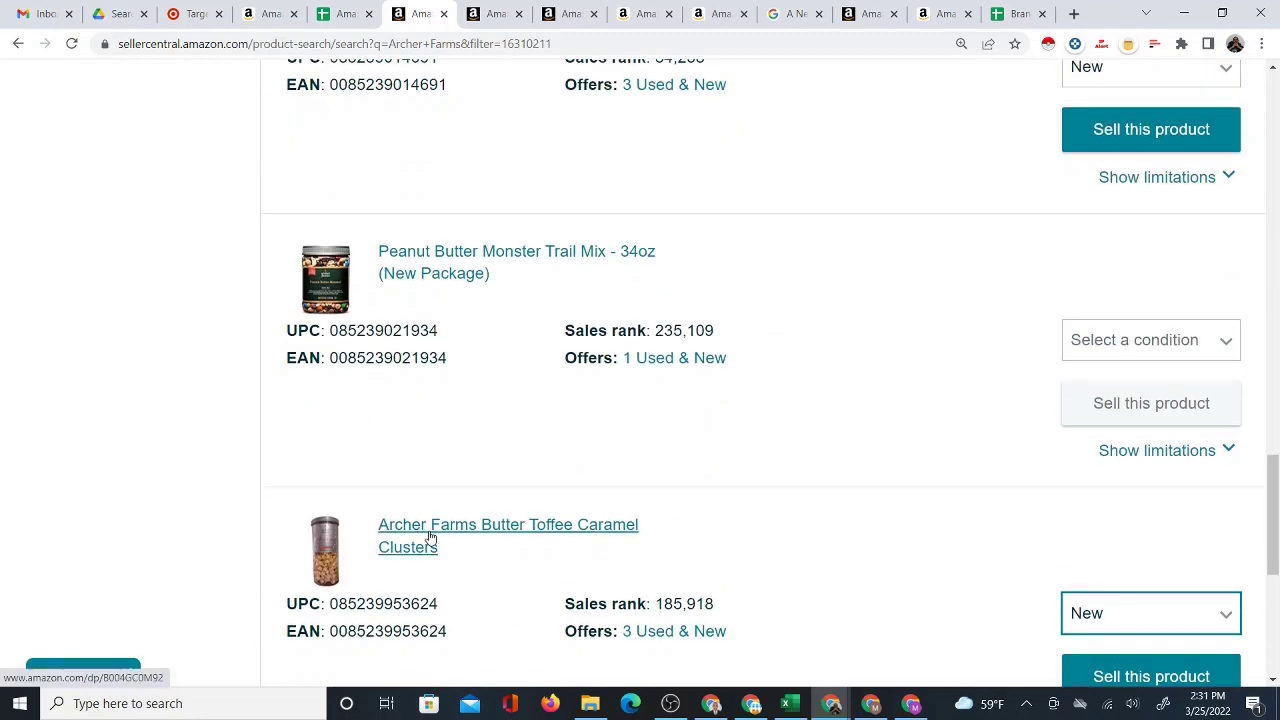
{"action": "left_click", "coordinate": [434, 530]}
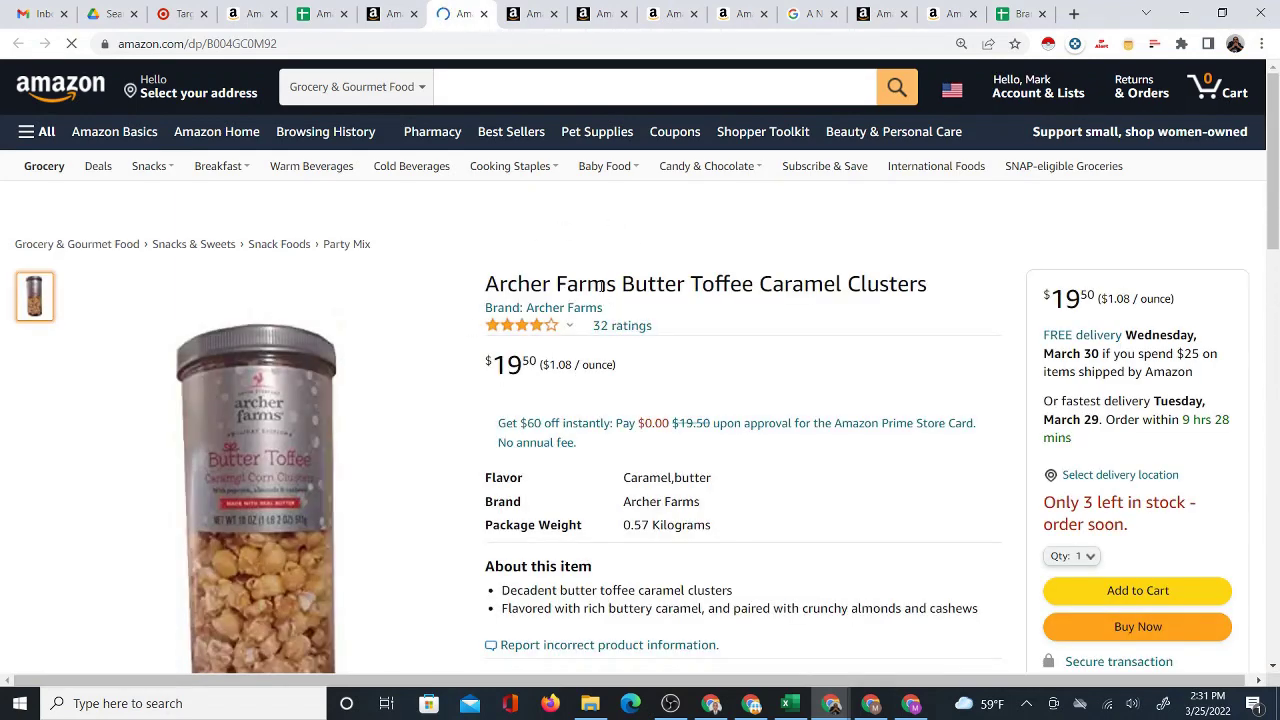
{"action": "triple_click", "coordinate": [597, 285]}
{"action": "right_click", "coordinate": [597, 285]}
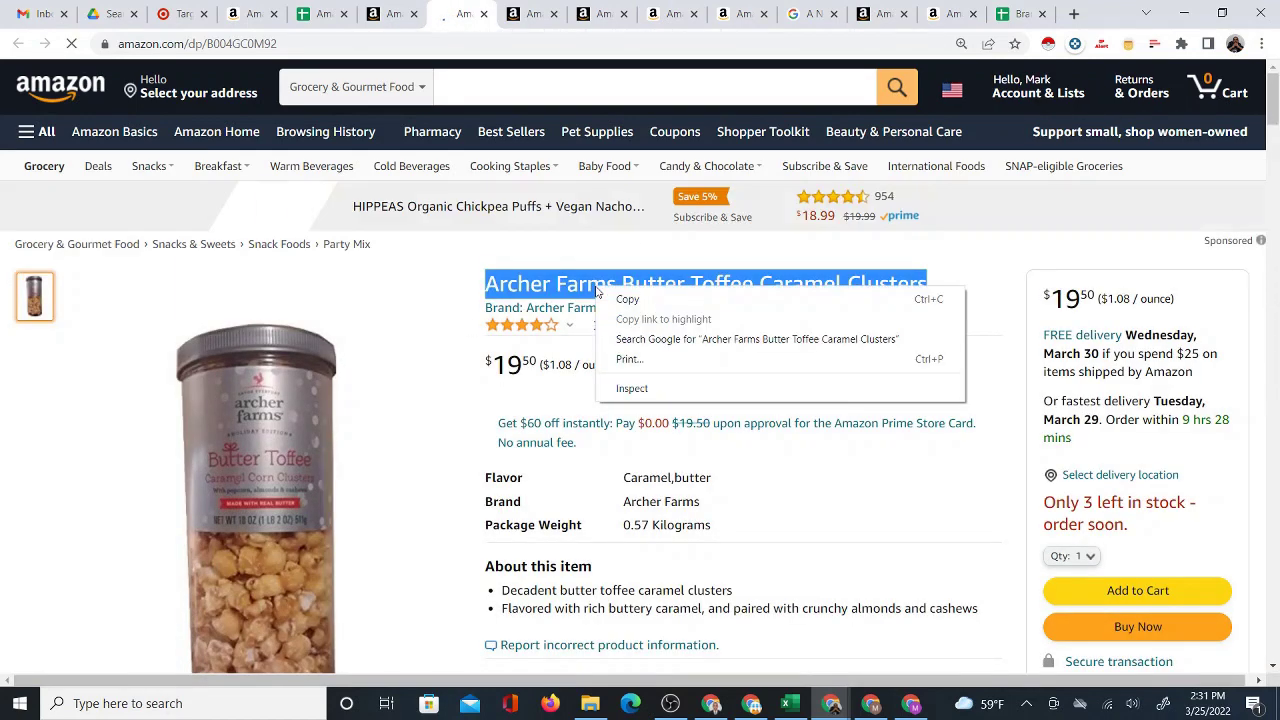
{"action": "left_click", "coordinate": [660, 338]}
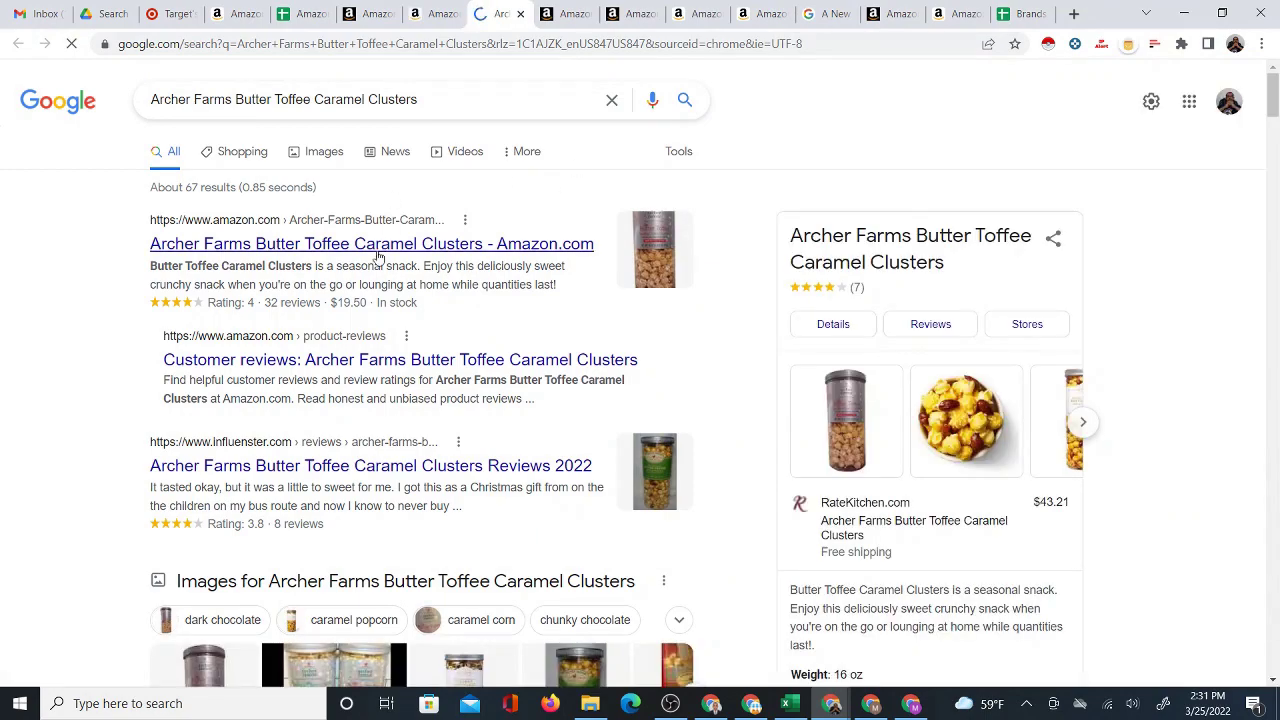
{"action": "scroll", "coordinate": [415, 330], "scroll_direction": "down", "scroll_amount": 3}
{"action": "scroll", "coordinate": [425, 338], "scroll_direction": "down", "scroll_amount": 4}
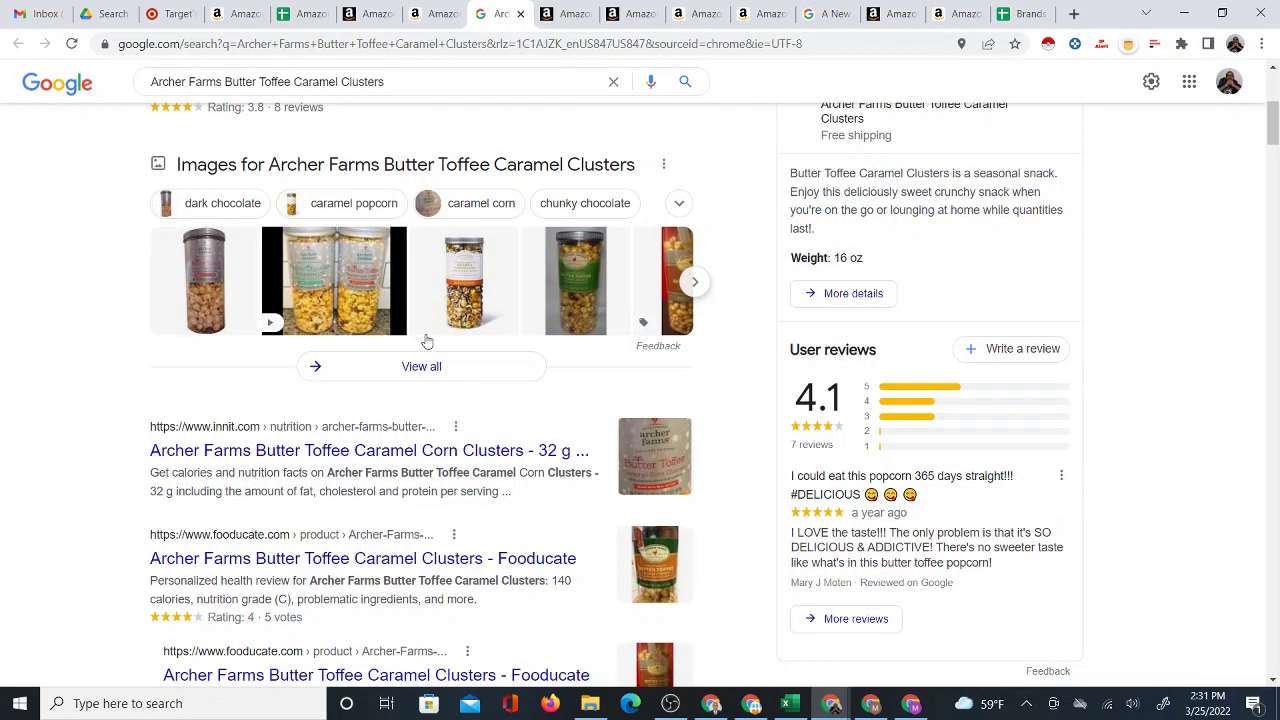
{"action": "scroll", "coordinate": [428, 334], "scroll_direction": "down", "scroll_amount": 6}
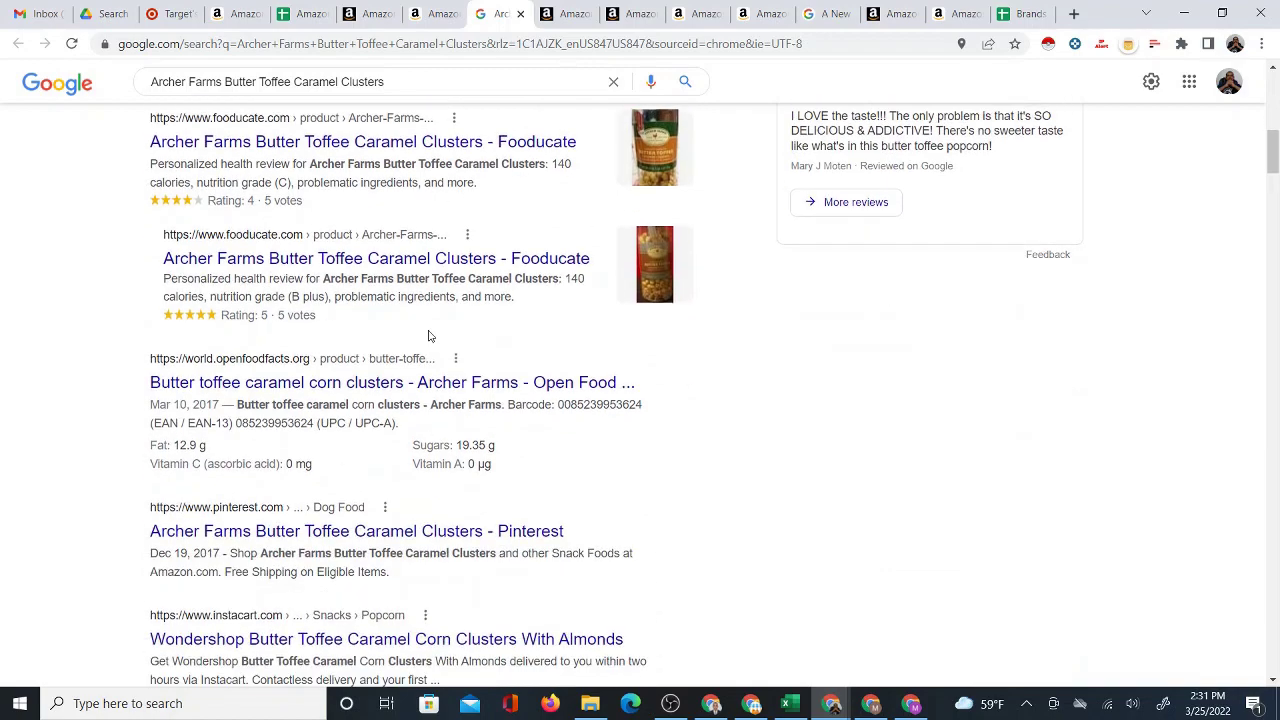
{"action": "scroll", "coordinate": [432, 332], "scroll_direction": "down", "scroll_amount": 2}
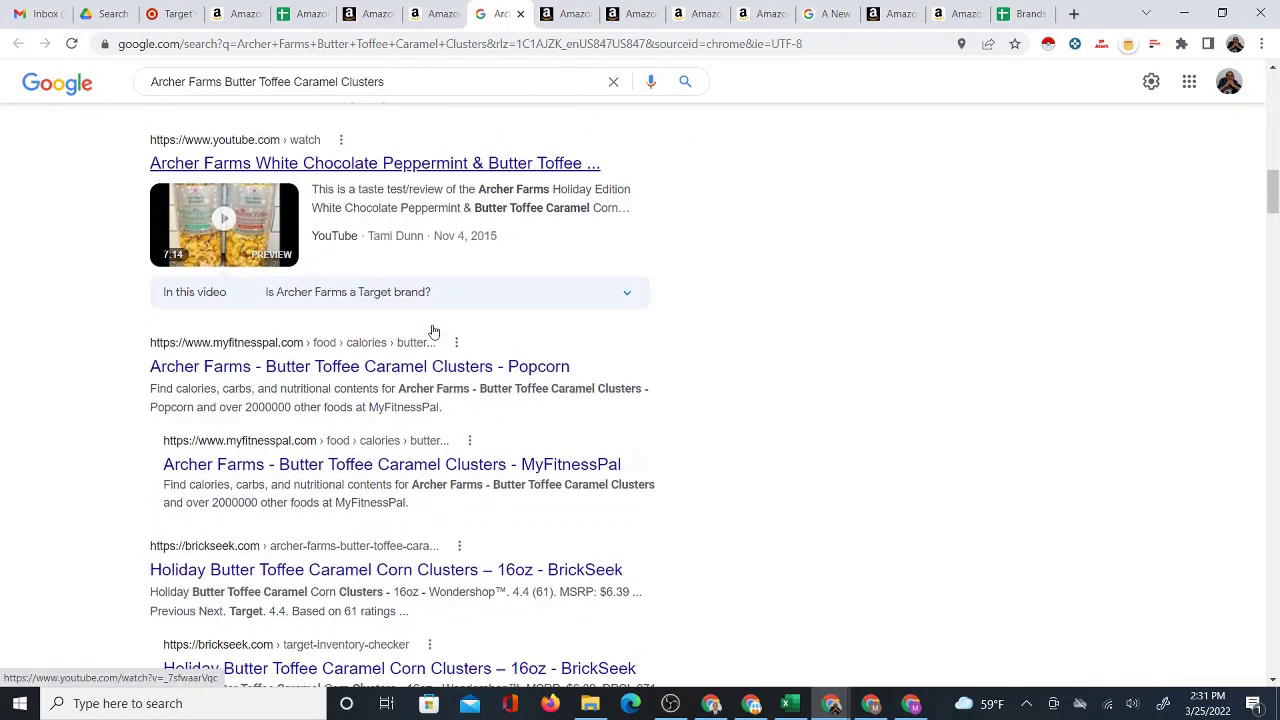
{"action": "scroll", "coordinate": [434, 330], "scroll_direction": "down", "scroll_amount": 3}
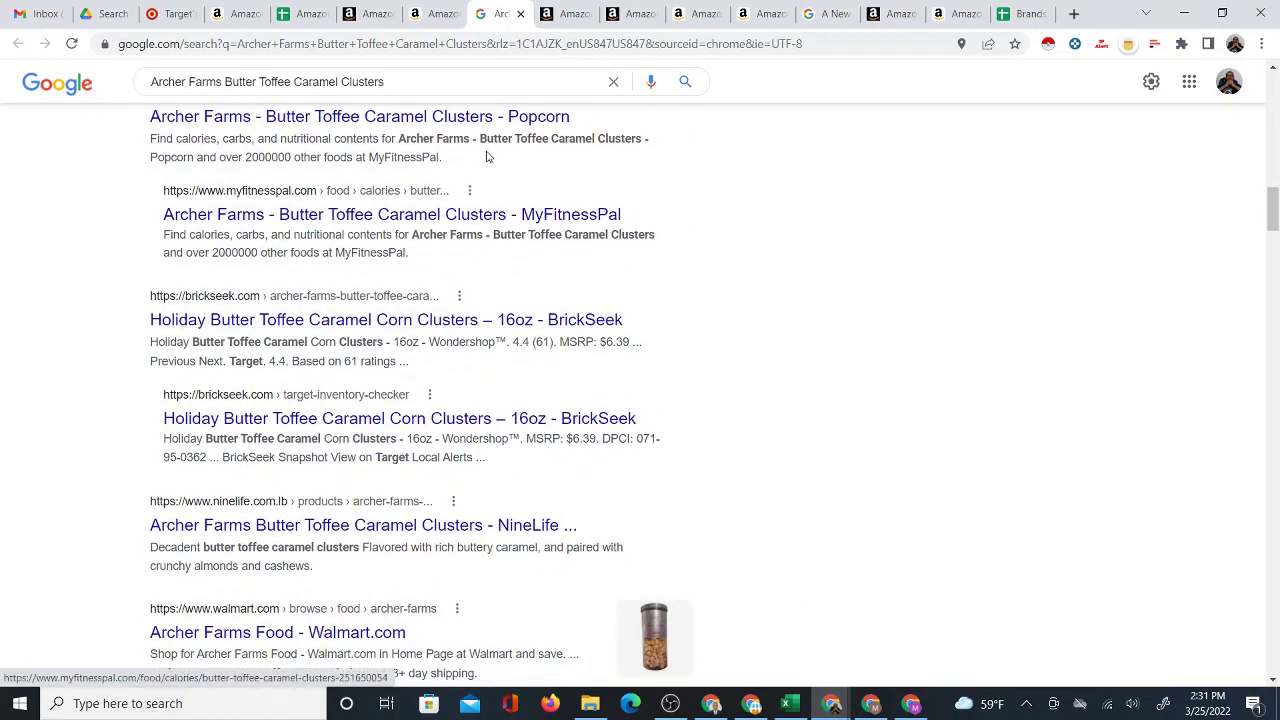
- Review the Archer Farms entry on Target's corporate brands page
{"action": "left_click", "coordinate": [165, 14]}
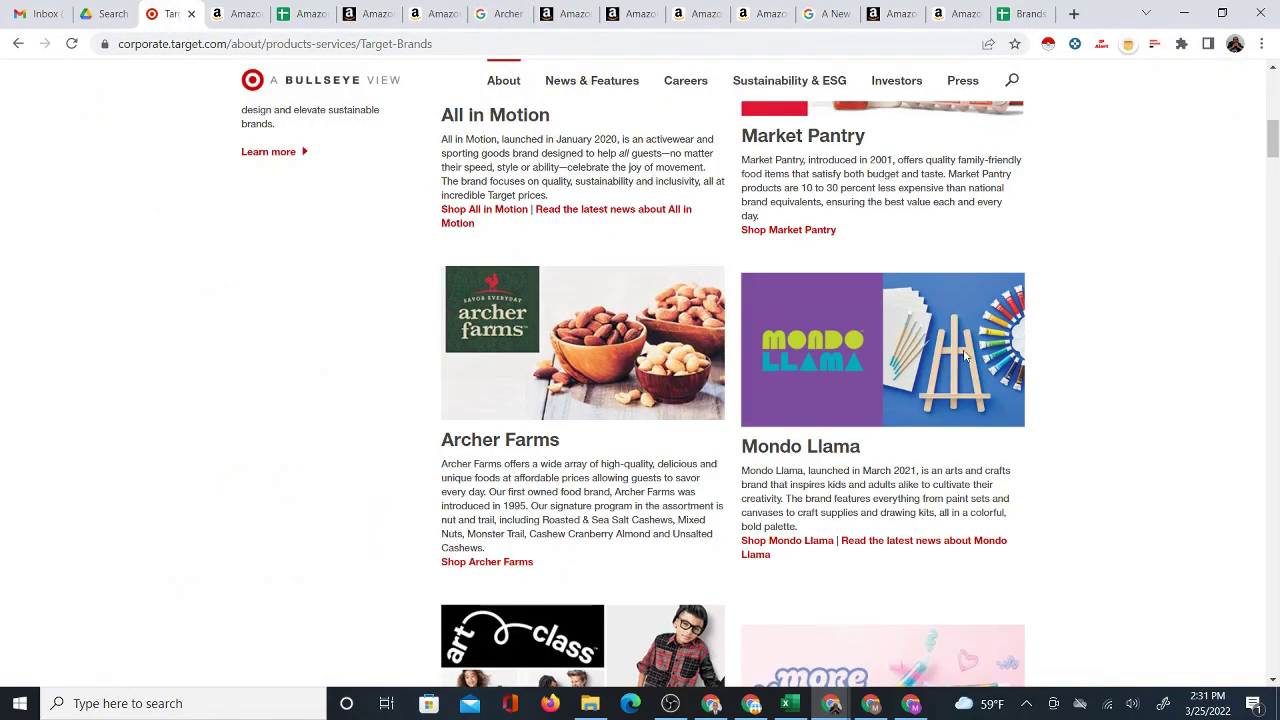
{"action": "scroll", "coordinate": [1020, 466], "scroll_direction": "up", "scroll_amount": 3}
{"action": "scroll", "coordinate": [800, 505], "scroll_direction": "down", "scroll_amount": 3}
- Close the Butter Toffee product page and enter yes under Approval on Amazon? for Archer Farms in the brands sheet
{"action": "left_click", "coordinate": [430, 14]}
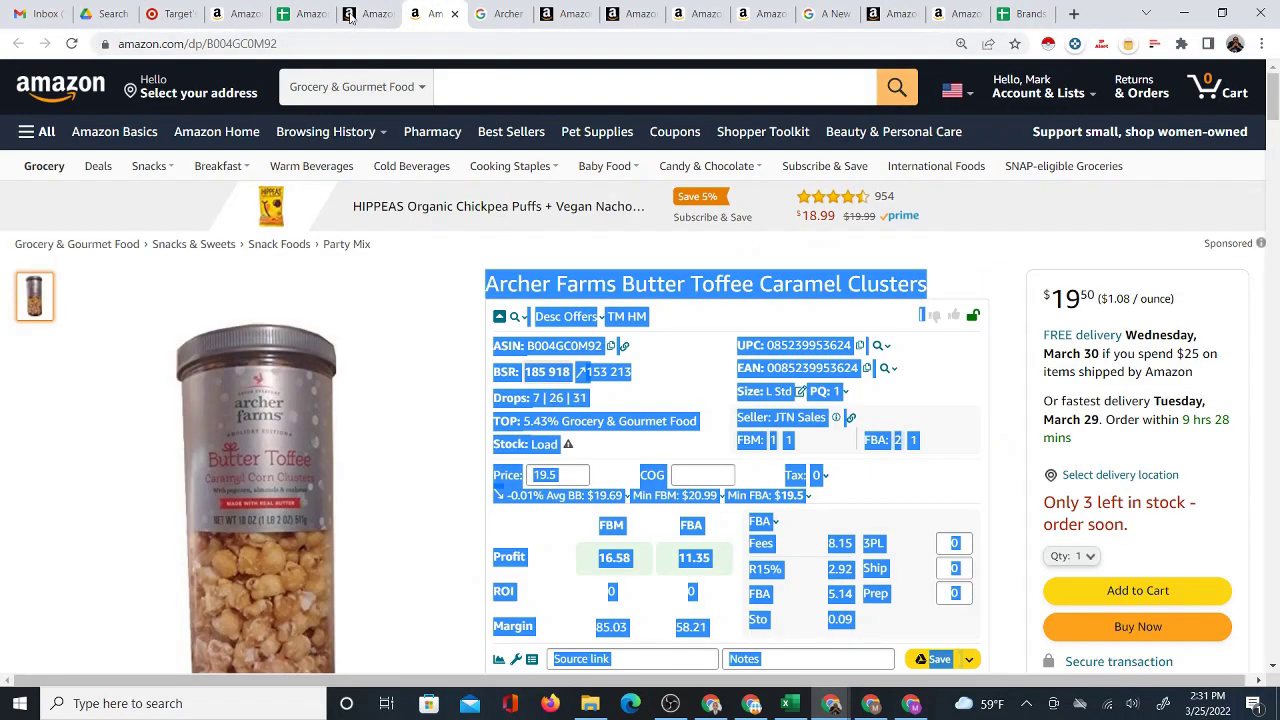
{"action": "left_click", "coordinate": [456, 17]}
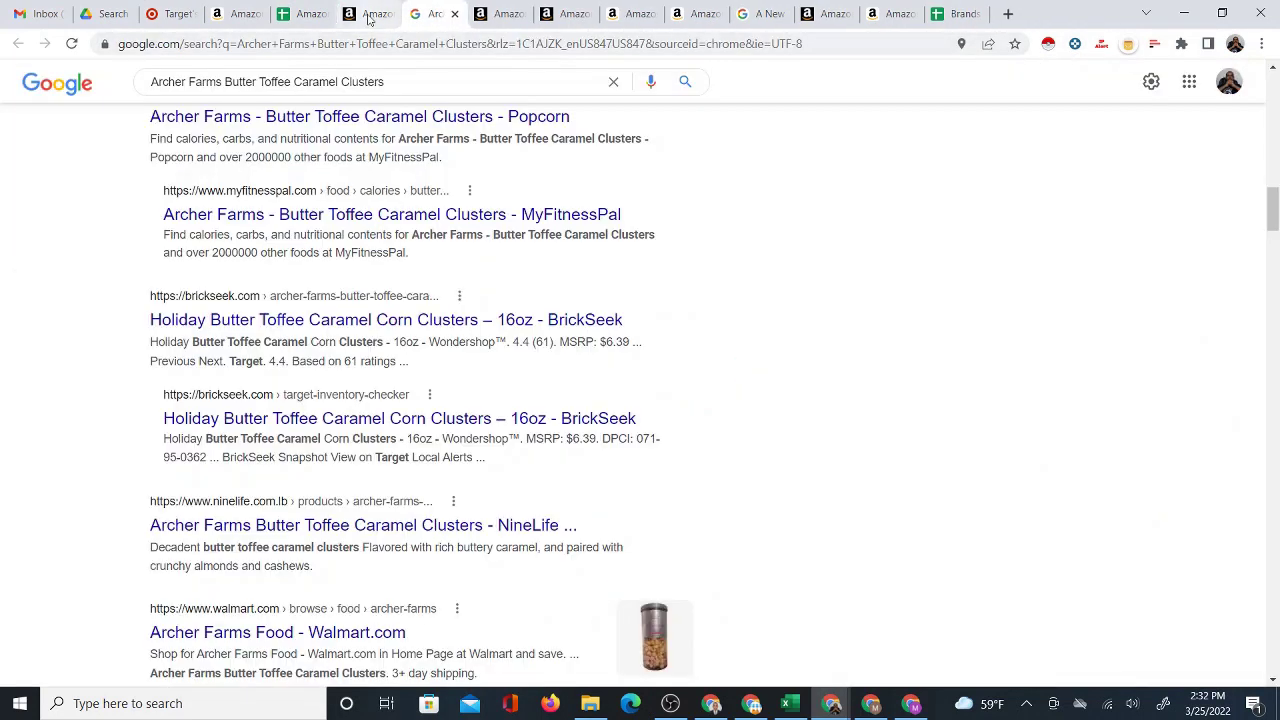
{"action": "left_click", "coordinate": [363, 16]}
{"action": "left_click", "coordinate": [305, 14]}
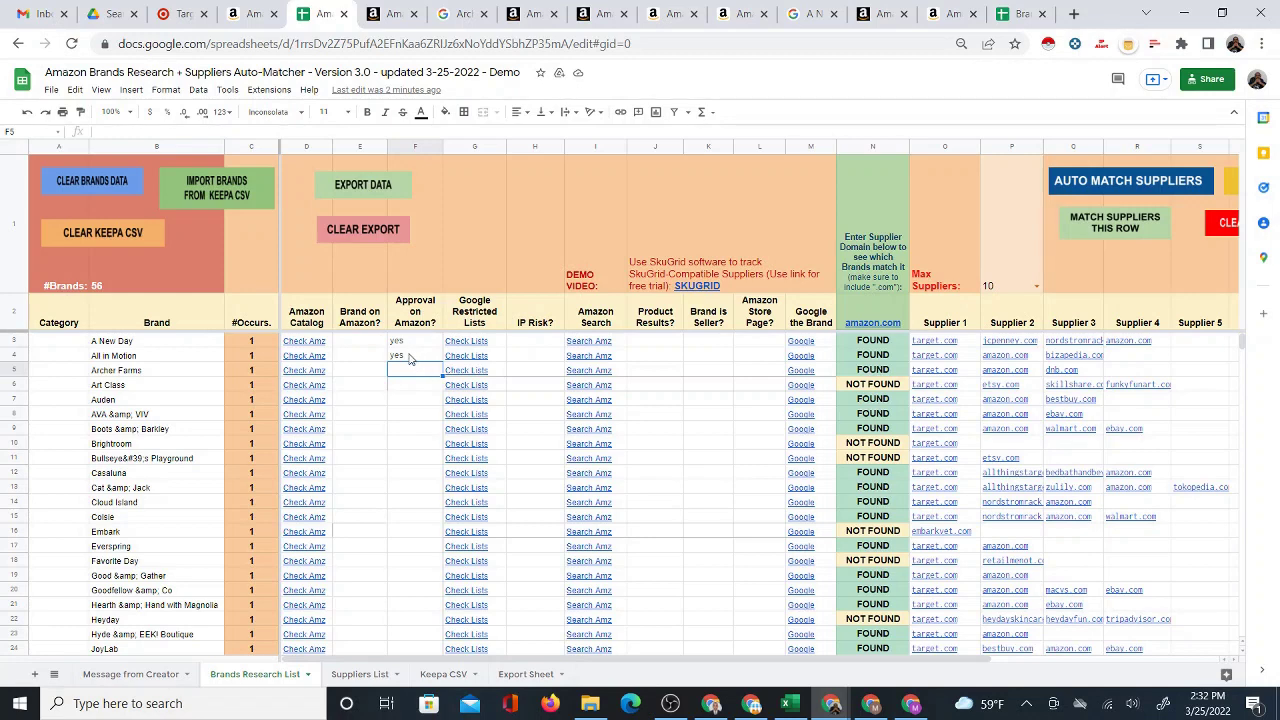
{"action": "type", "text": "yes"}
{"action": "key", "text": "Return"}
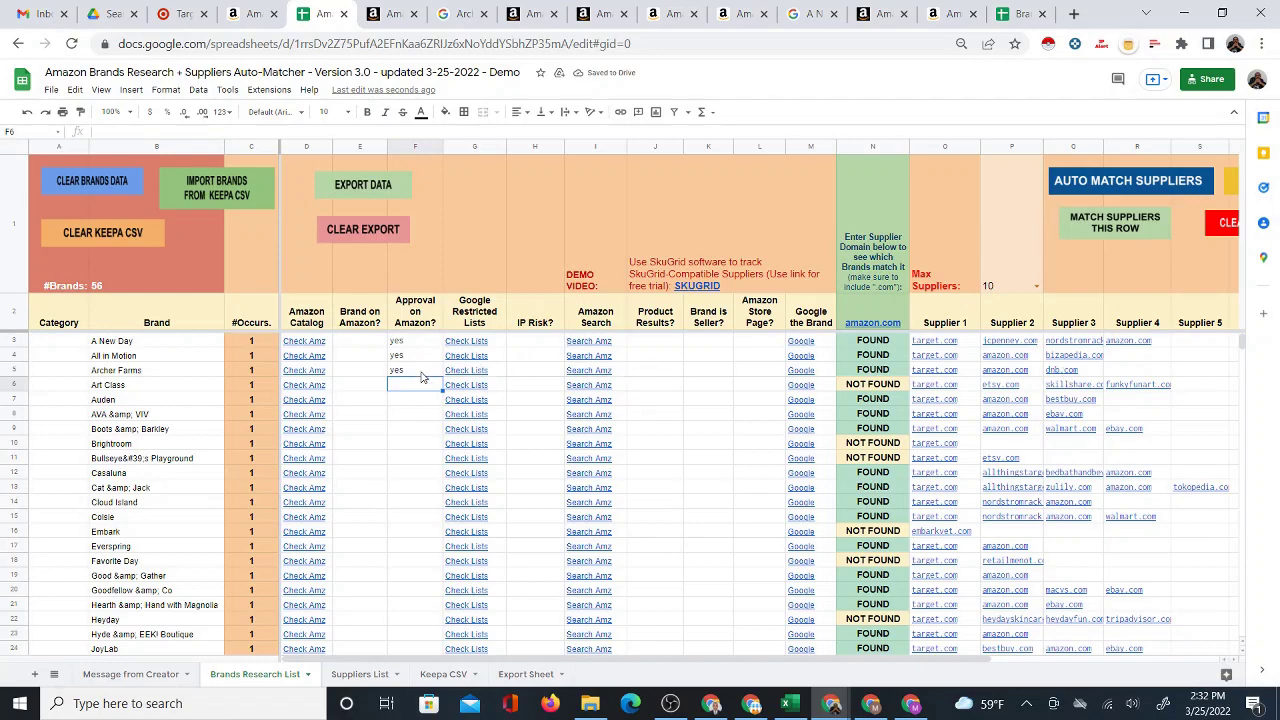
- Open the Archer Farms shop page from Target's corporate brands page and look through the listed products
{"action": "left_click", "coordinate": [180, 14]}
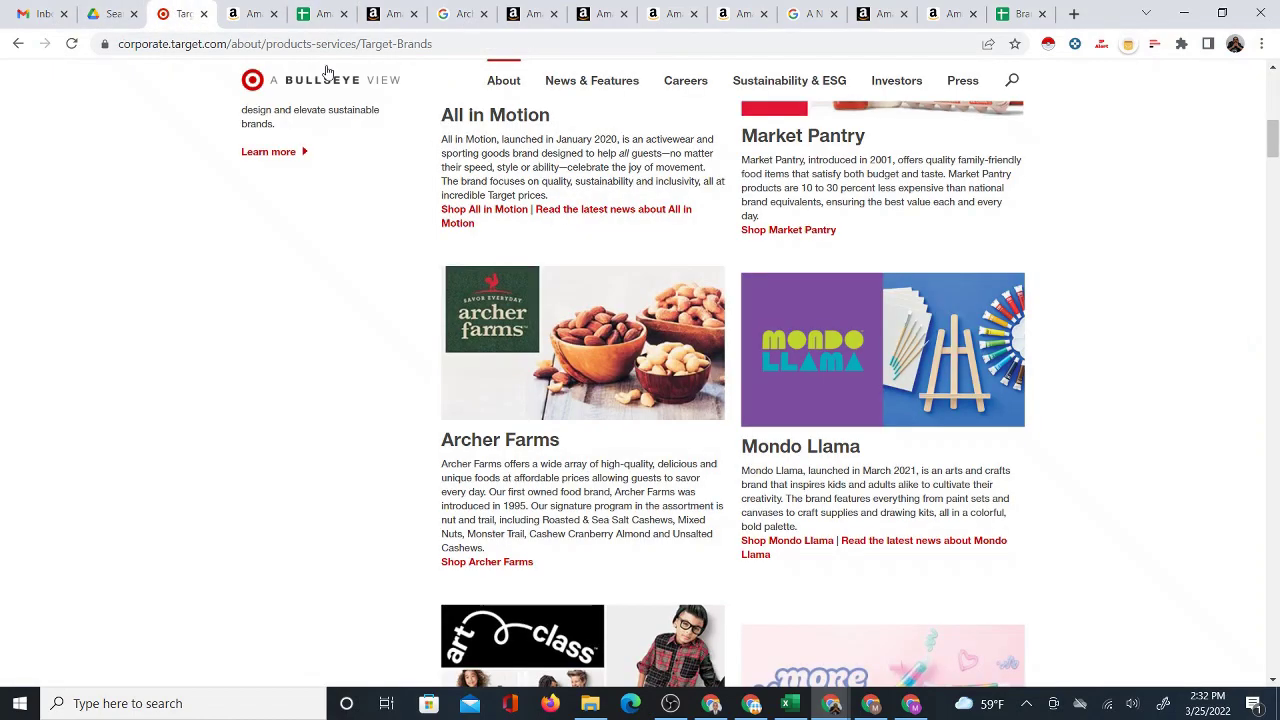
{"action": "scroll", "coordinate": [945, 136], "scroll_direction": "up", "scroll_amount": 10}
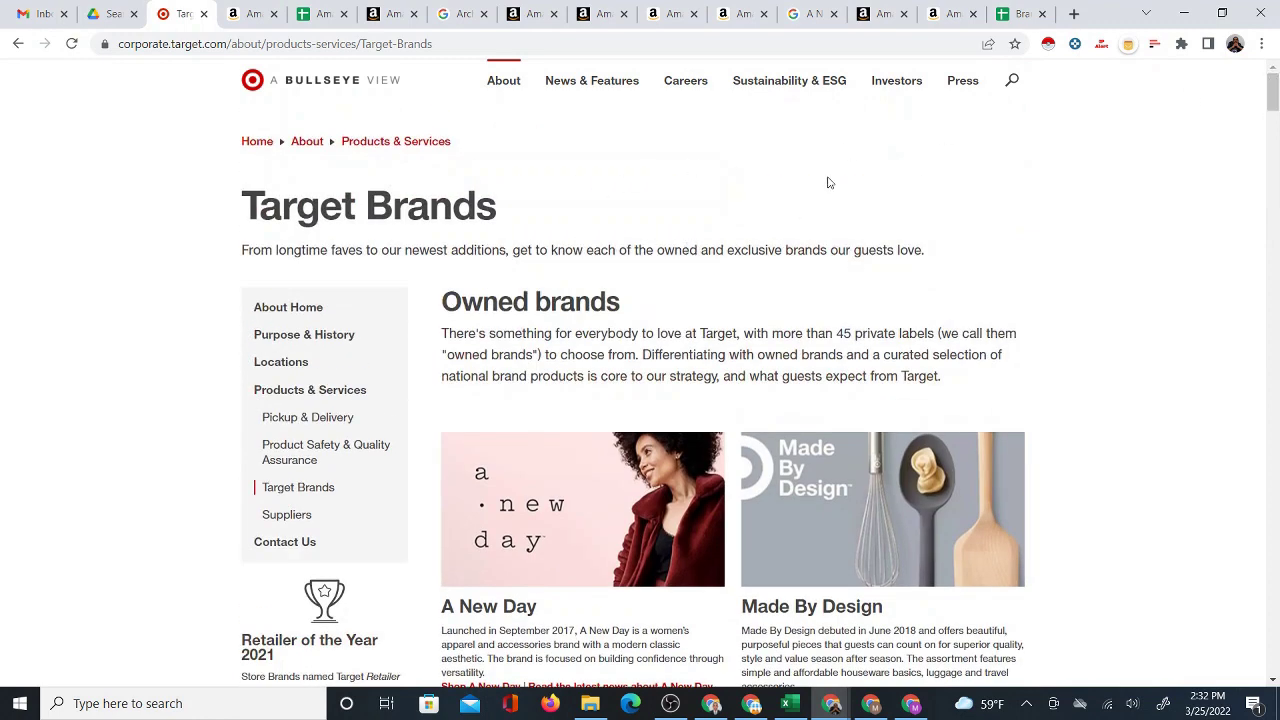
{"action": "left_click", "coordinate": [1015, 81]}
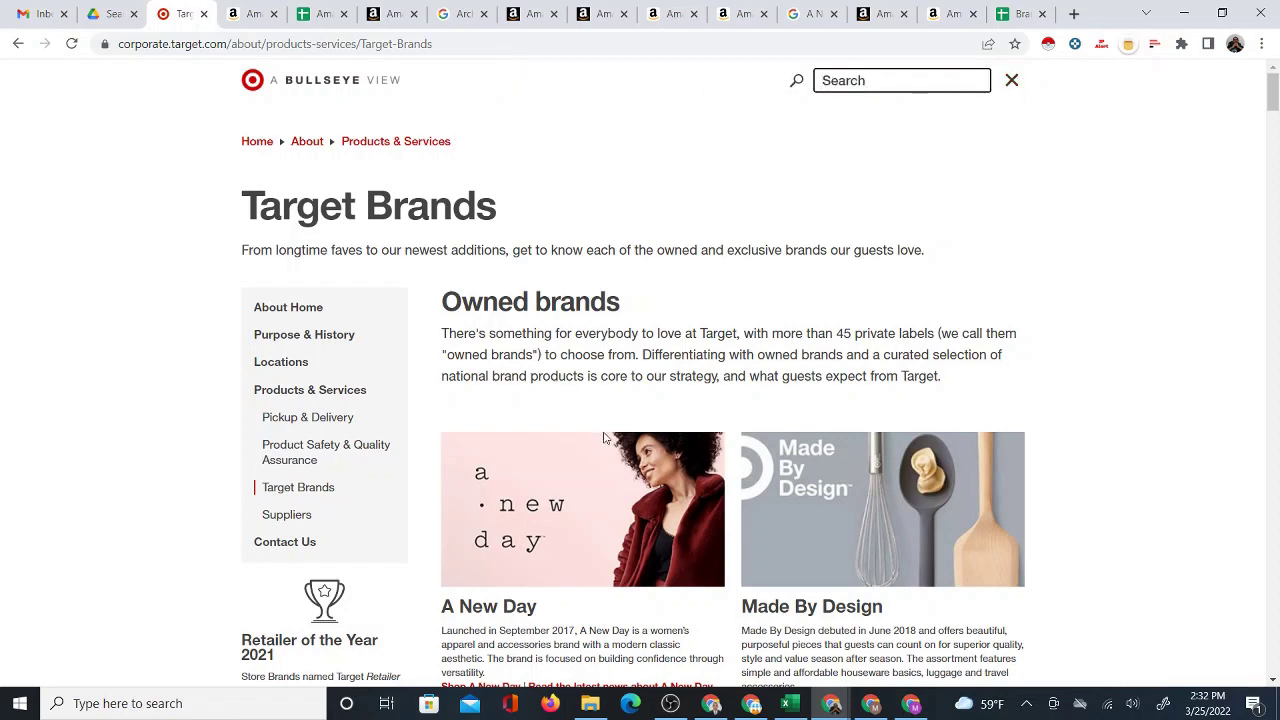
{"action": "scroll", "coordinate": [540, 326], "scroll_direction": "down", "scroll_amount": 3}
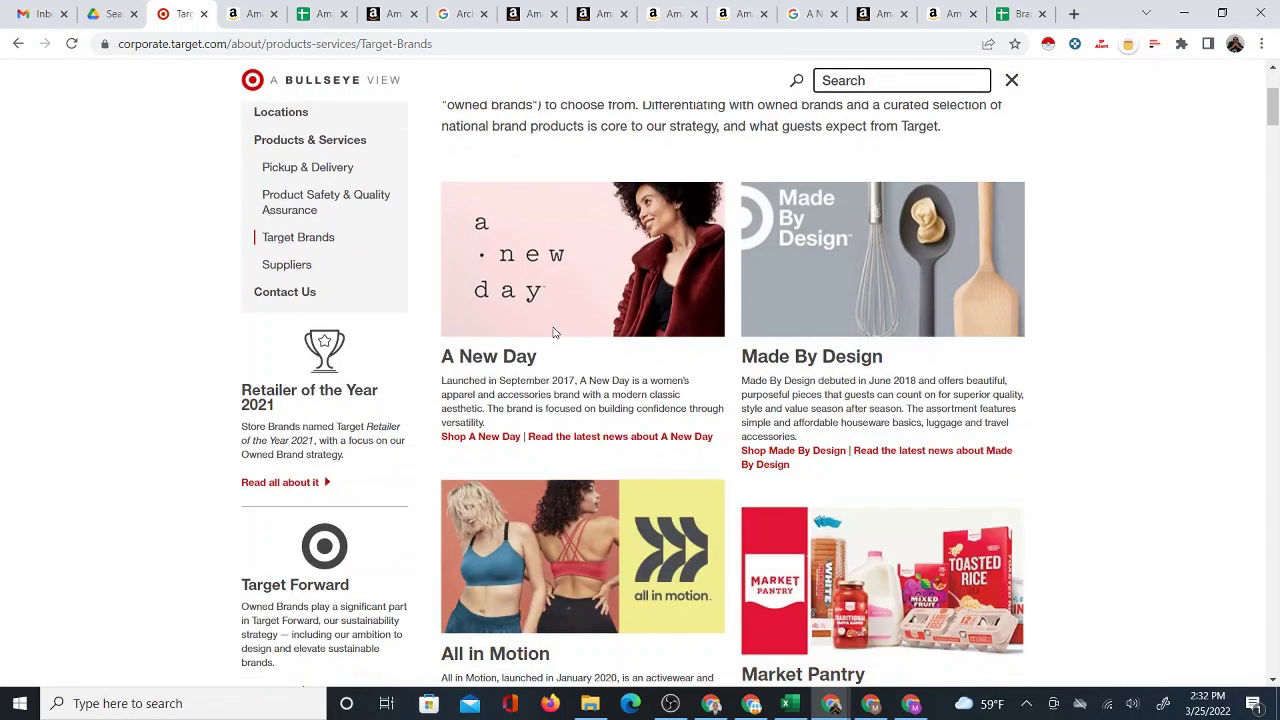
{"action": "scroll", "coordinate": [575, 332], "scroll_direction": "down", "scroll_amount": 4}
{"action": "scroll", "coordinate": [582, 330], "scroll_direction": "down", "scroll_amount": 2}
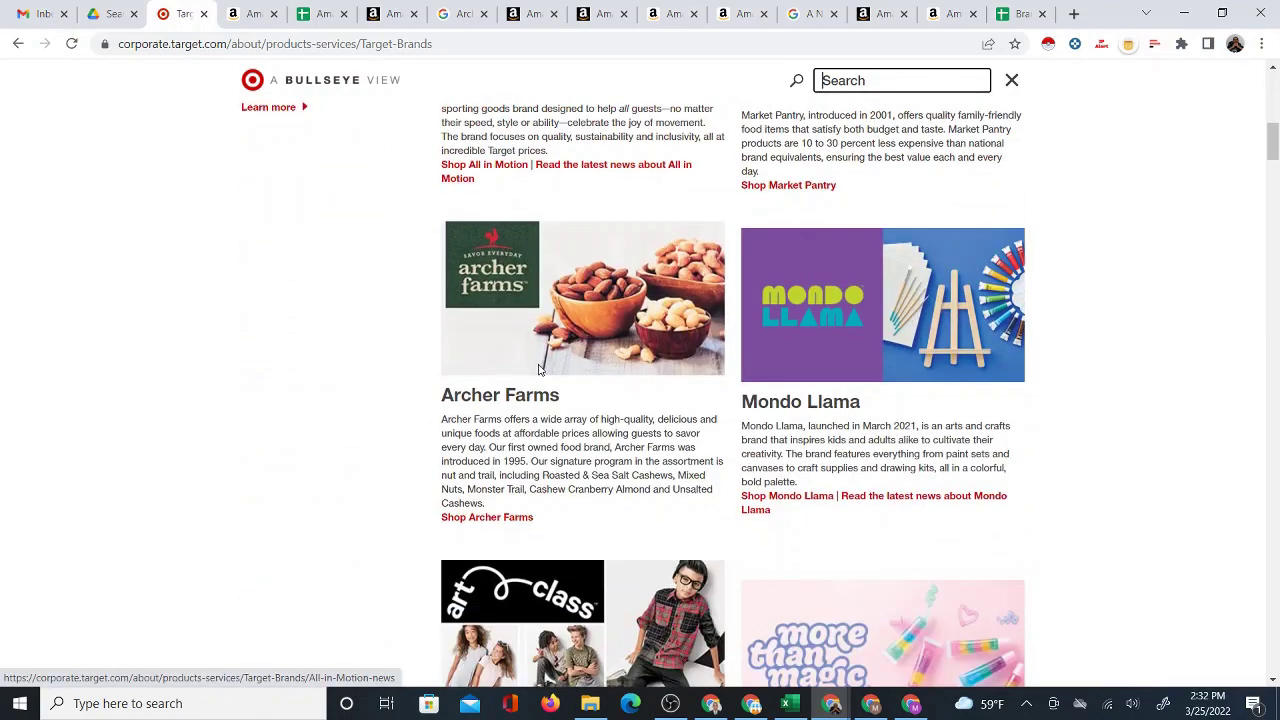
{"action": "left_click", "coordinate": [477, 521]}
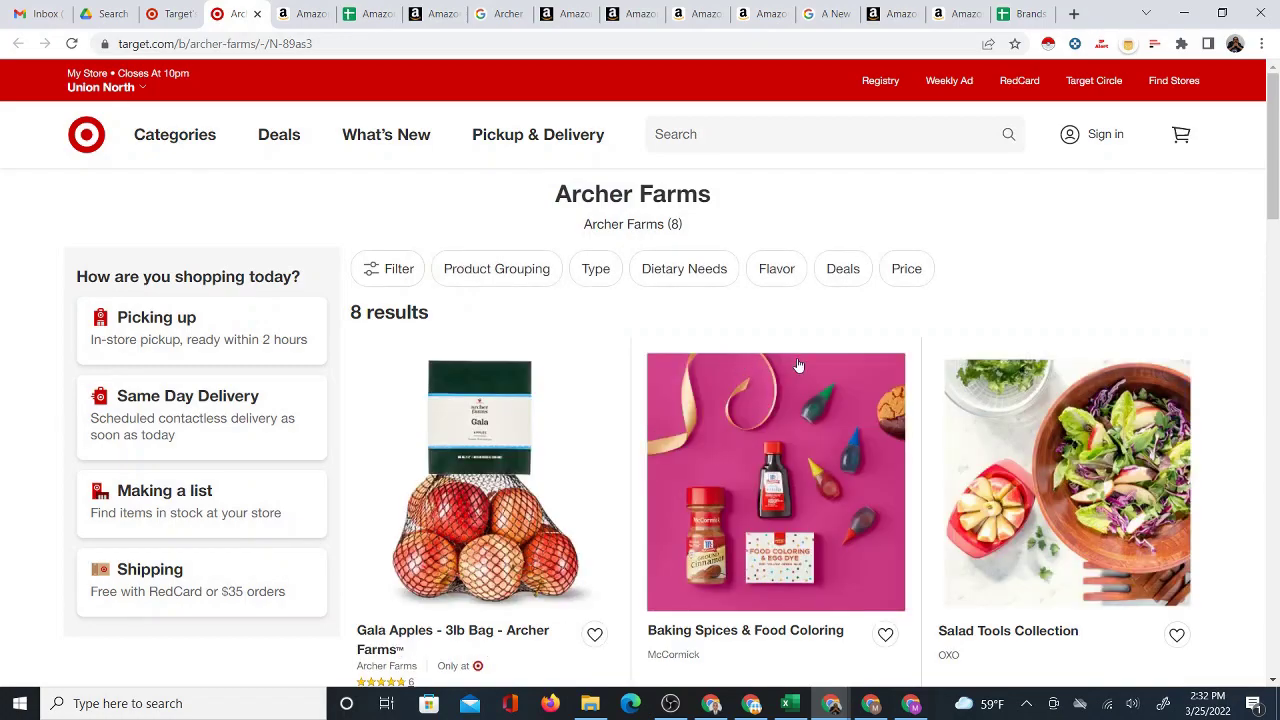
{"action": "scroll", "coordinate": [629, 405], "scroll_direction": "down", "scroll_amount": 2}
{"action": "scroll", "coordinate": [797, 397], "scroll_direction": "down", "scroll_amount": 2}
{"action": "scroll", "coordinate": [809, 357], "scroll_direction": "up", "scroll_amount": 3}
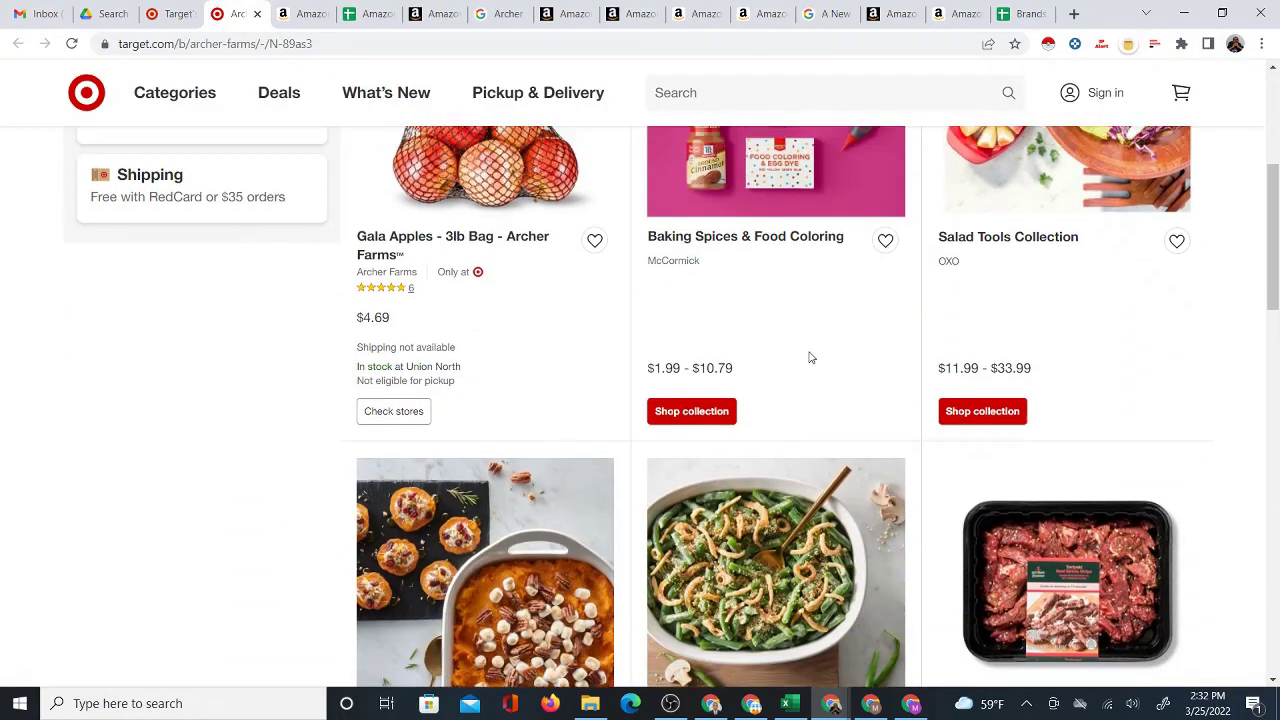
{"action": "scroll", "coordinate": [766, 394], "scroll_direction": "down", "scroll_amount": 2}
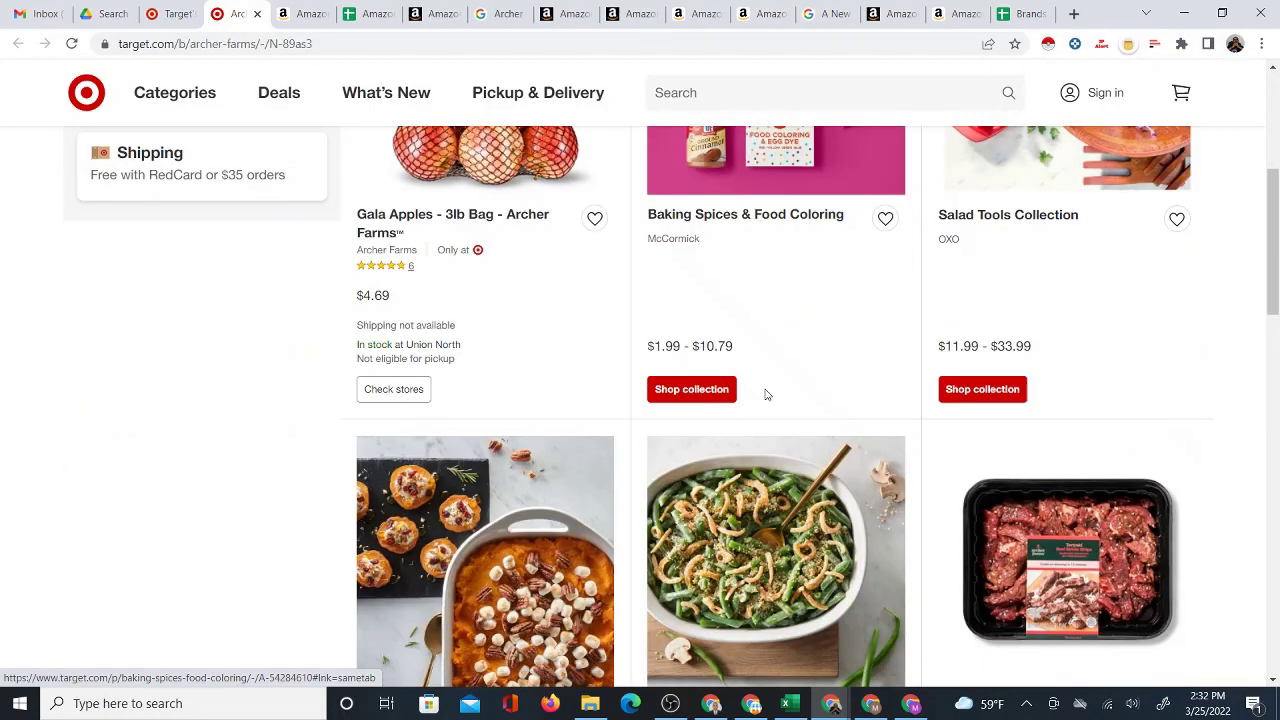
{"action": "scroll", "coordinate": [800, 392], "scroll_direction": "up", "scroll_amount": 4}
- Search Target's store for archer farms and look over the results
{"action": "left_click", "coordinate": [743, 131]}
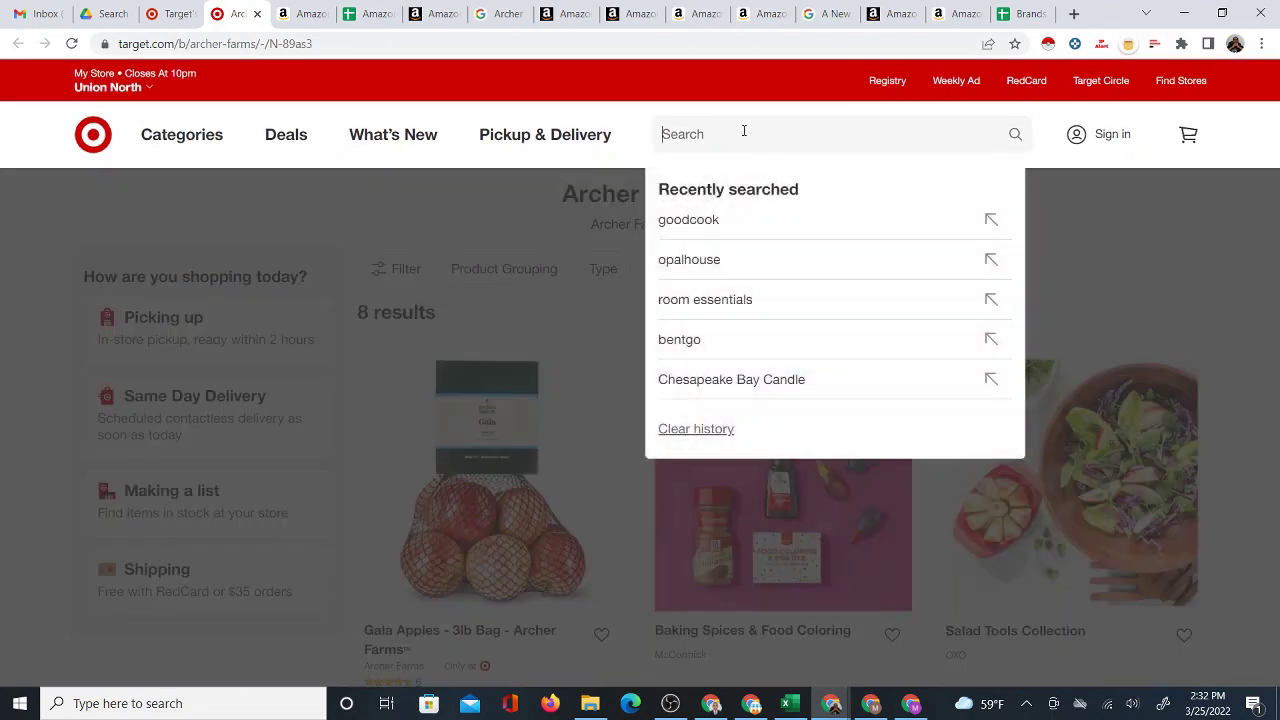
{"action": "type", "text": "archer farms"}
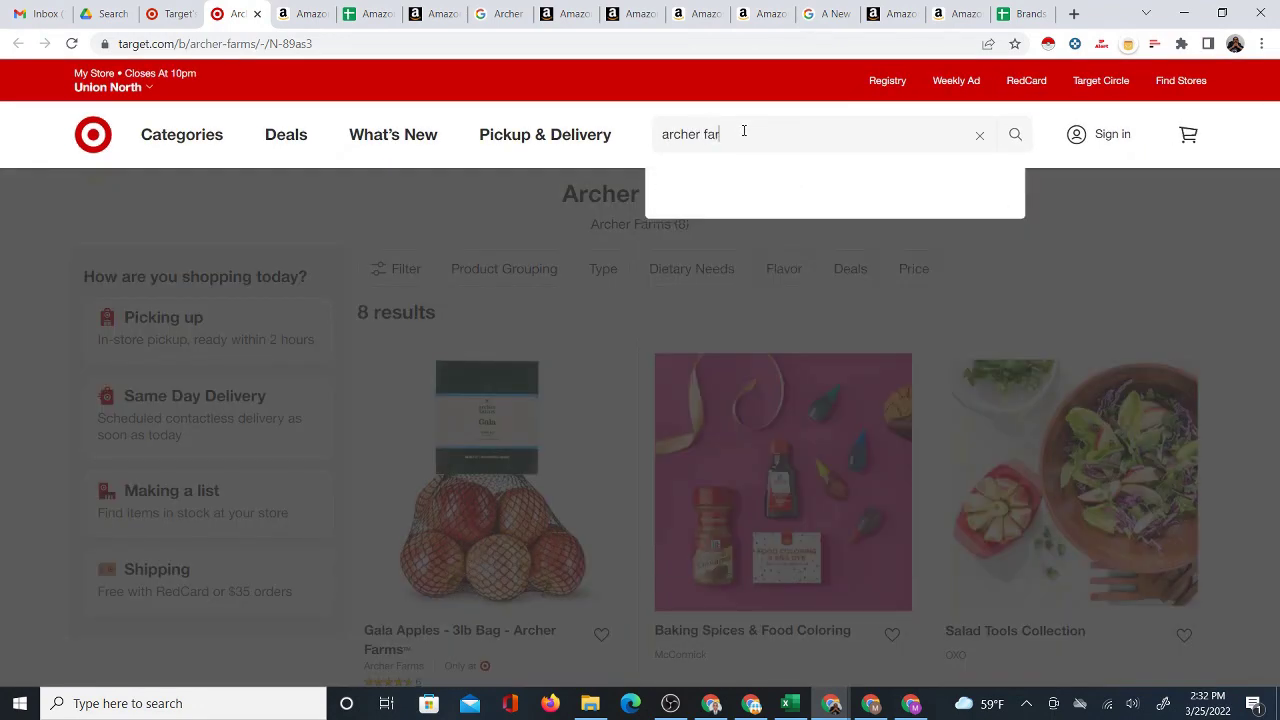
{"action": "key", "text": "Return"}
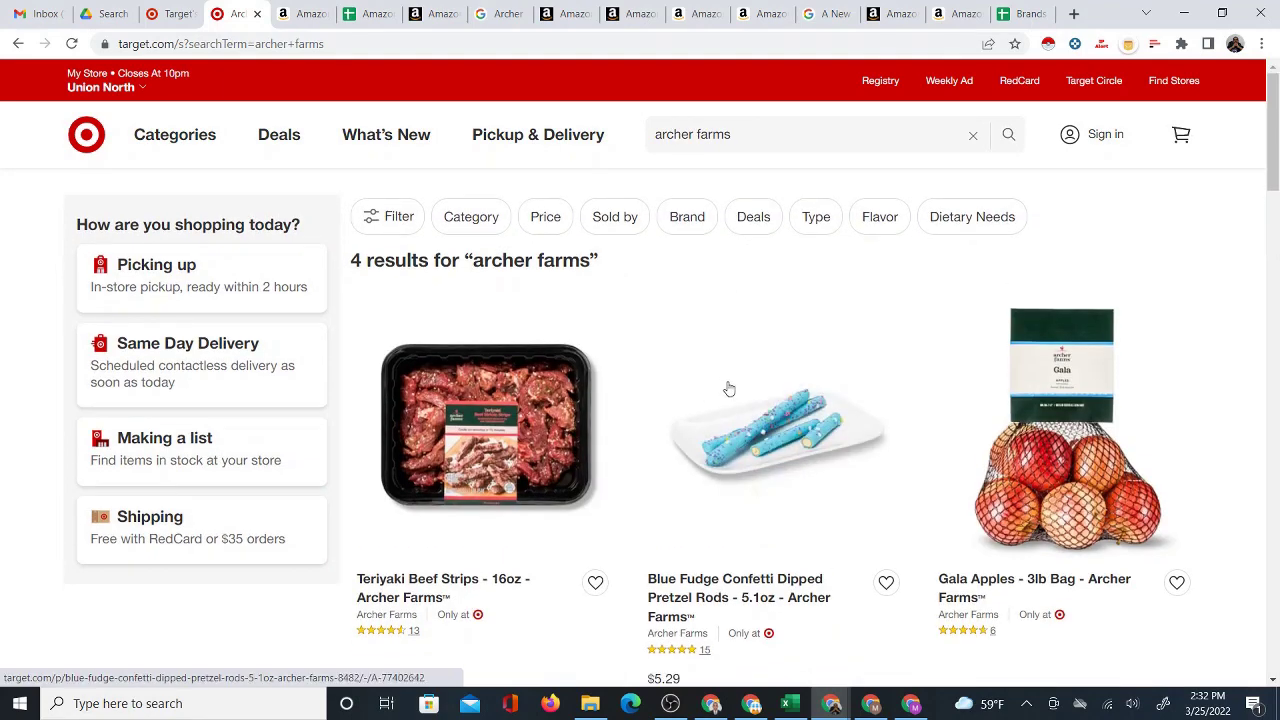
{"action": "scroll", "coordinate": [780, 380], "scroll_direction": "down", "scroll_amount": 1}
{"action": "scroll", "coordinate": [754, 194], "scroll_direction": "up", "scroll_amount": 1}
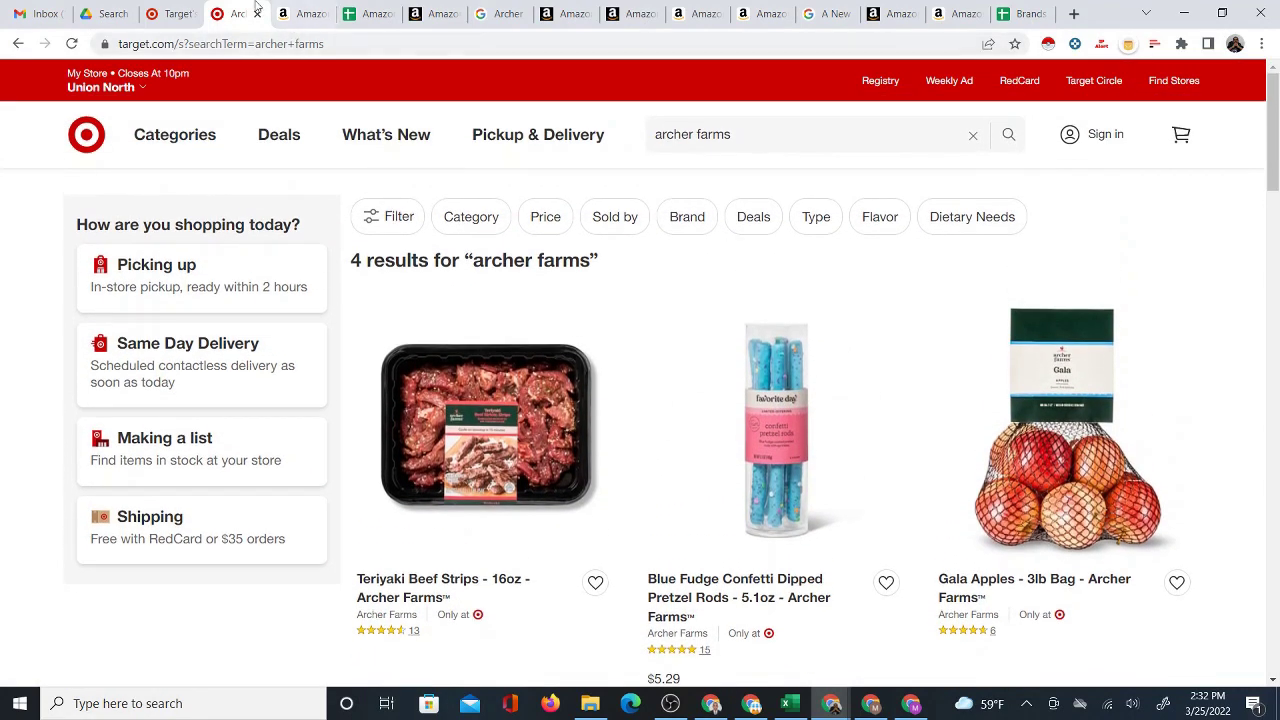
- Close Amazon's A New Day results page, recheck Target's Archer Farms search results and return to the brands sheet
{"action": "left_click", "coordinate": [304, 12]}
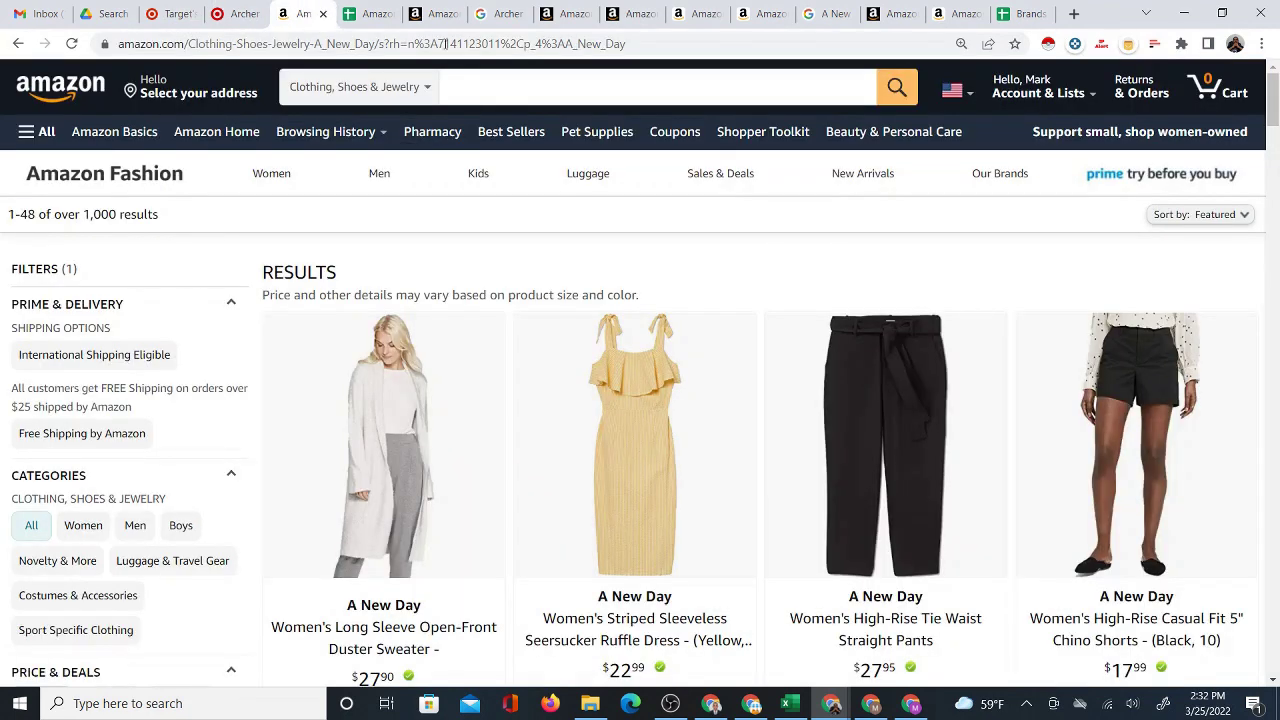
{"action": "left_click", "coordinate": [322, 13]}
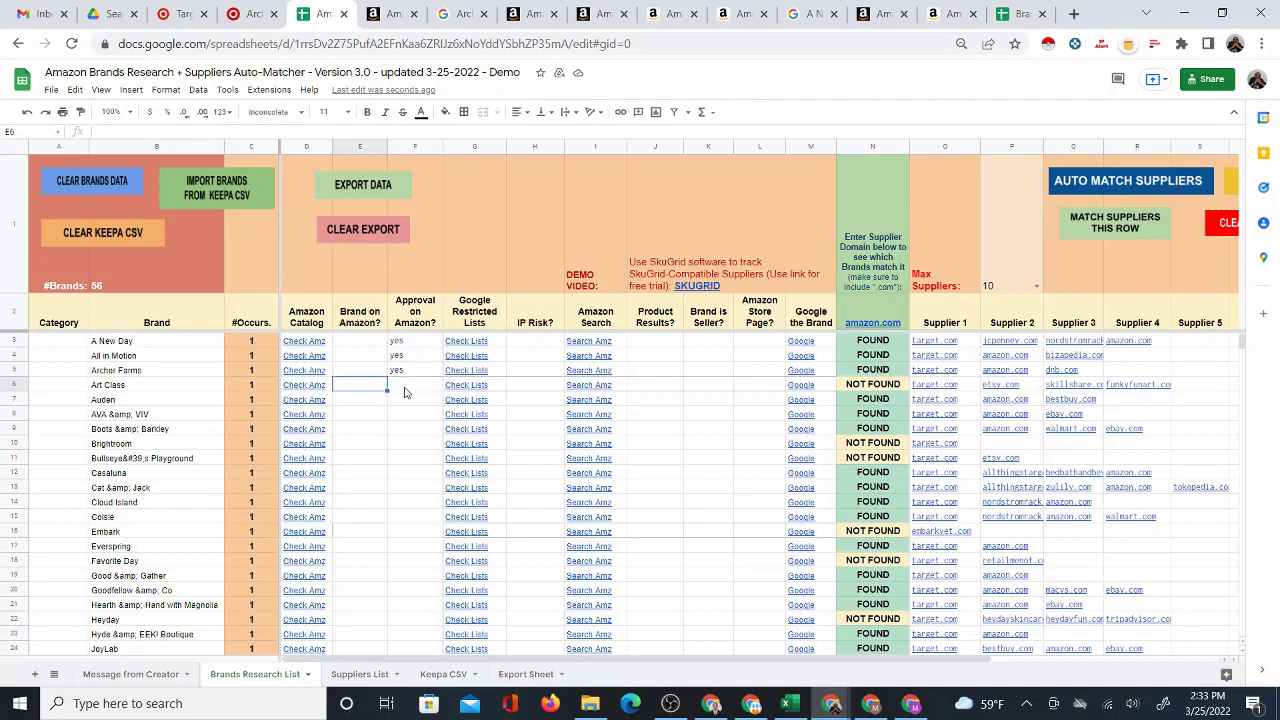
{"action": "left_click", "coordinate": [240, 14]}
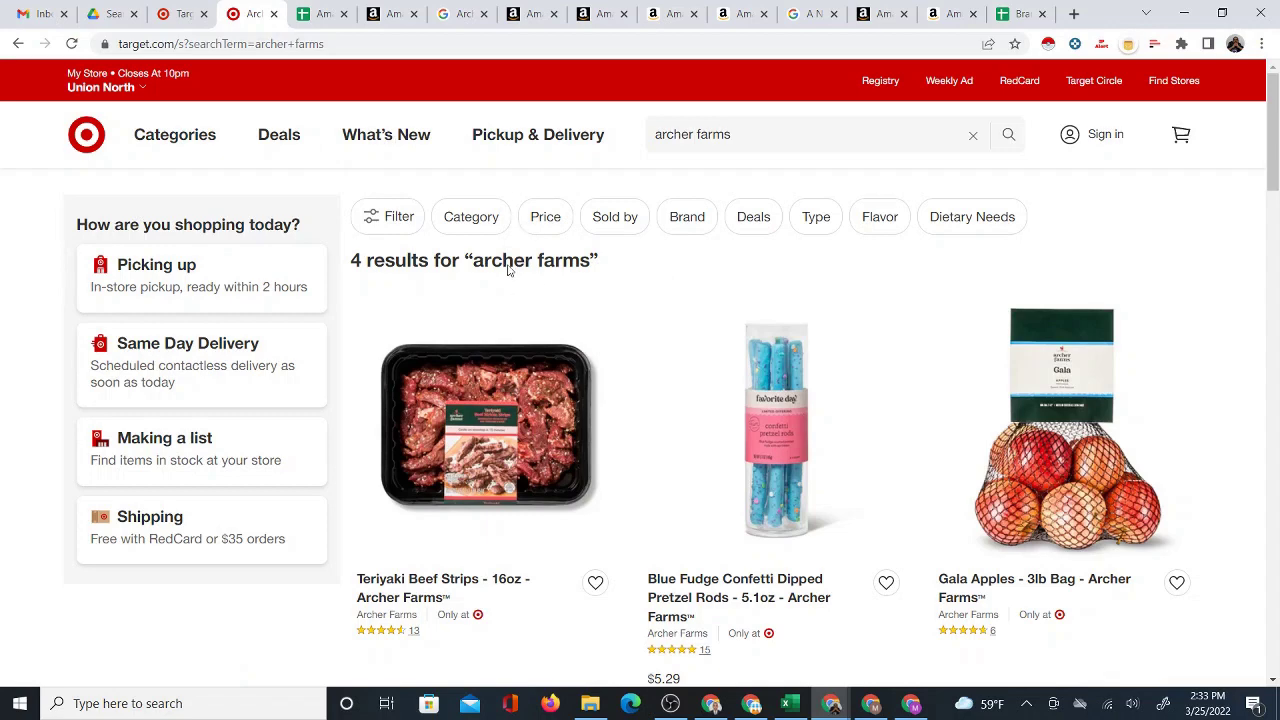
{"action": "left_click", "coordinate": [316, 12]}
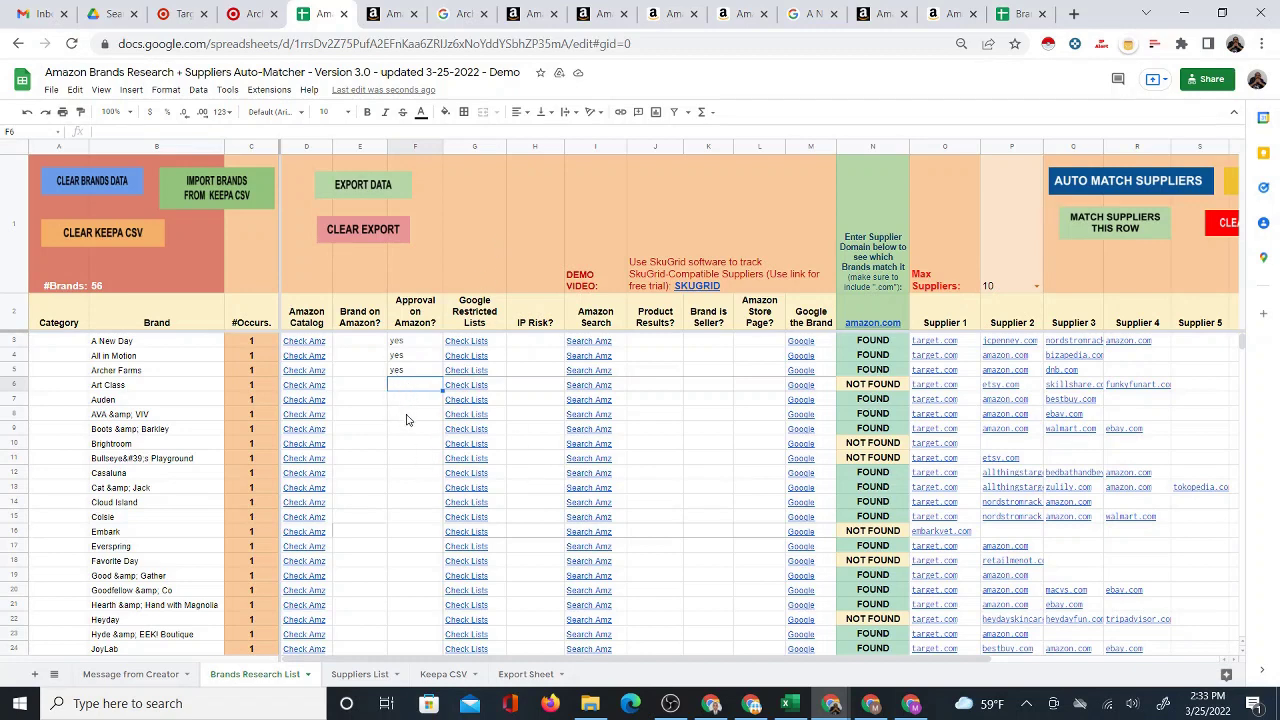
- Examine the amazon.com match status and the listed suppliers for every brand in the research sheet
{"action": "scroll", "coordinate": [407, 425], "scroll_direction": "down", "scroll_amount": 4}
{"action": "scroll", "coordinate": [407, 420], "scroll_direction": "up", "scroll_amount": 4}
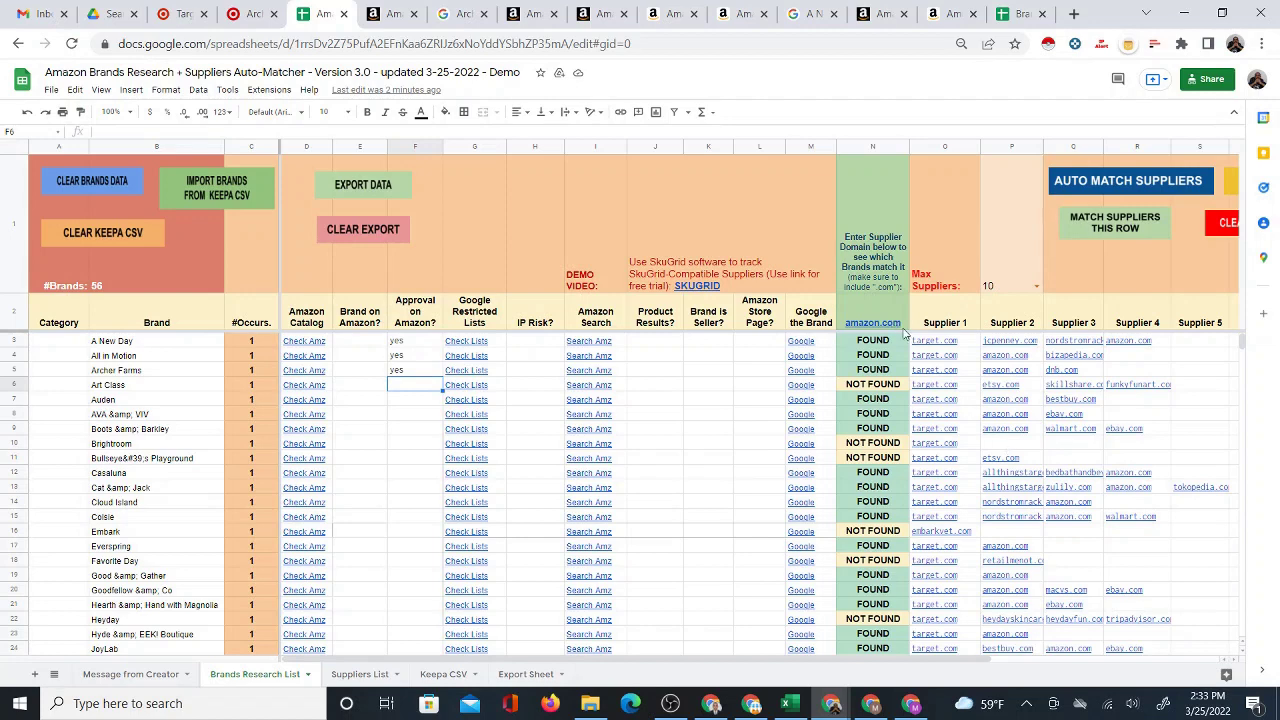
{"action": "scroll", "coordinate": [1010, 475], "scroll_direction": "down", "scroll_amount": 3}
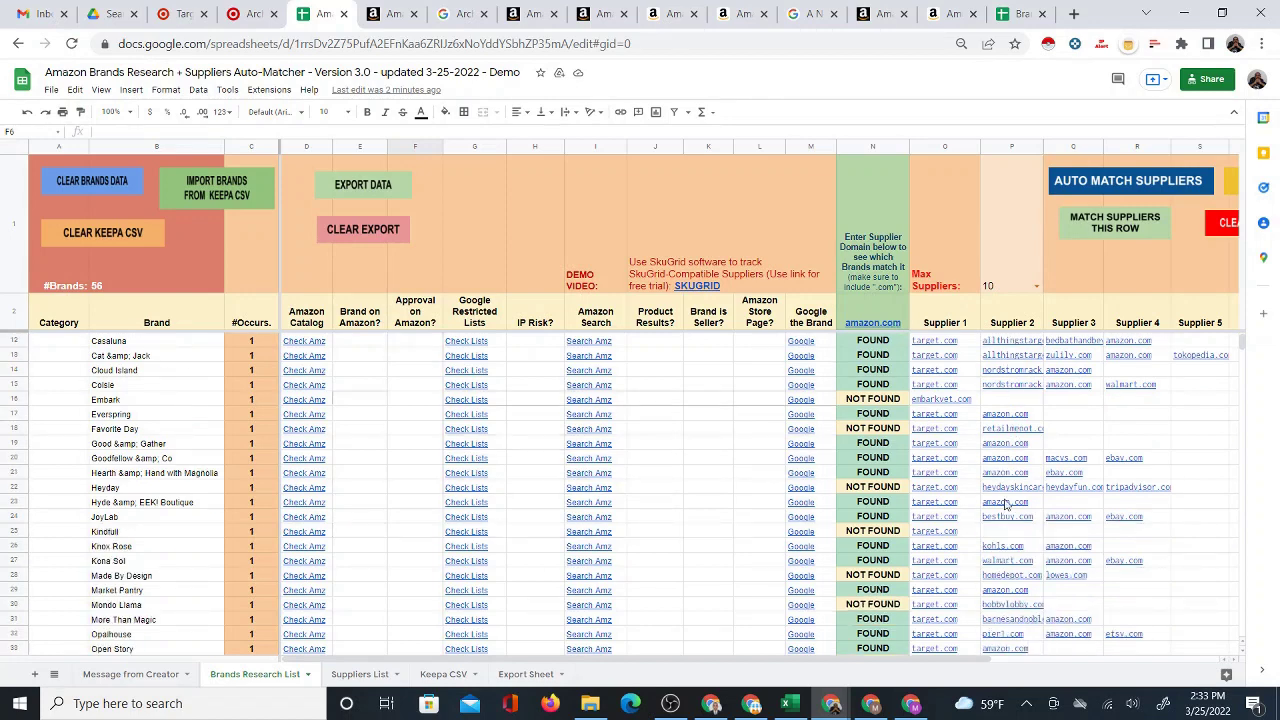
{"action": "scroll", "coordinate": [1020, 455], "scroll_direction": "down", "scroll_amount": 1}
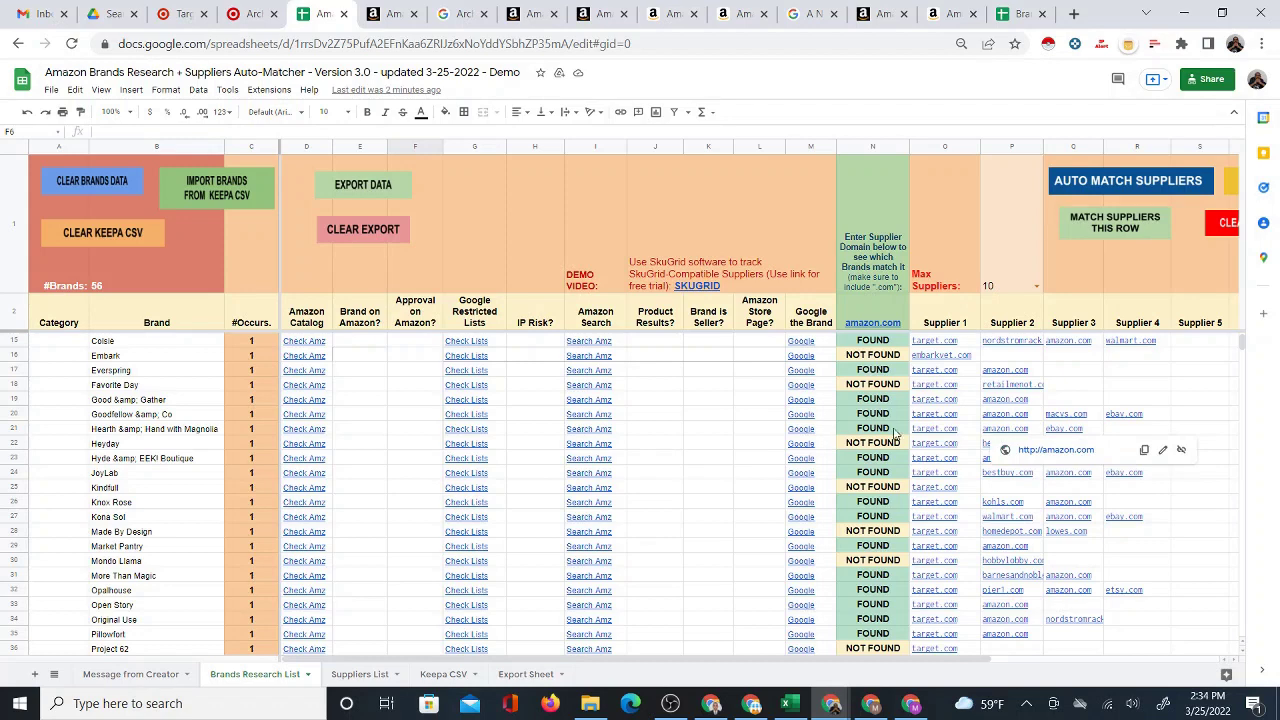
{"action": "scroll", "coordinate": [880, 433], "scroll_direction": "down", "scroll_amount": 2}
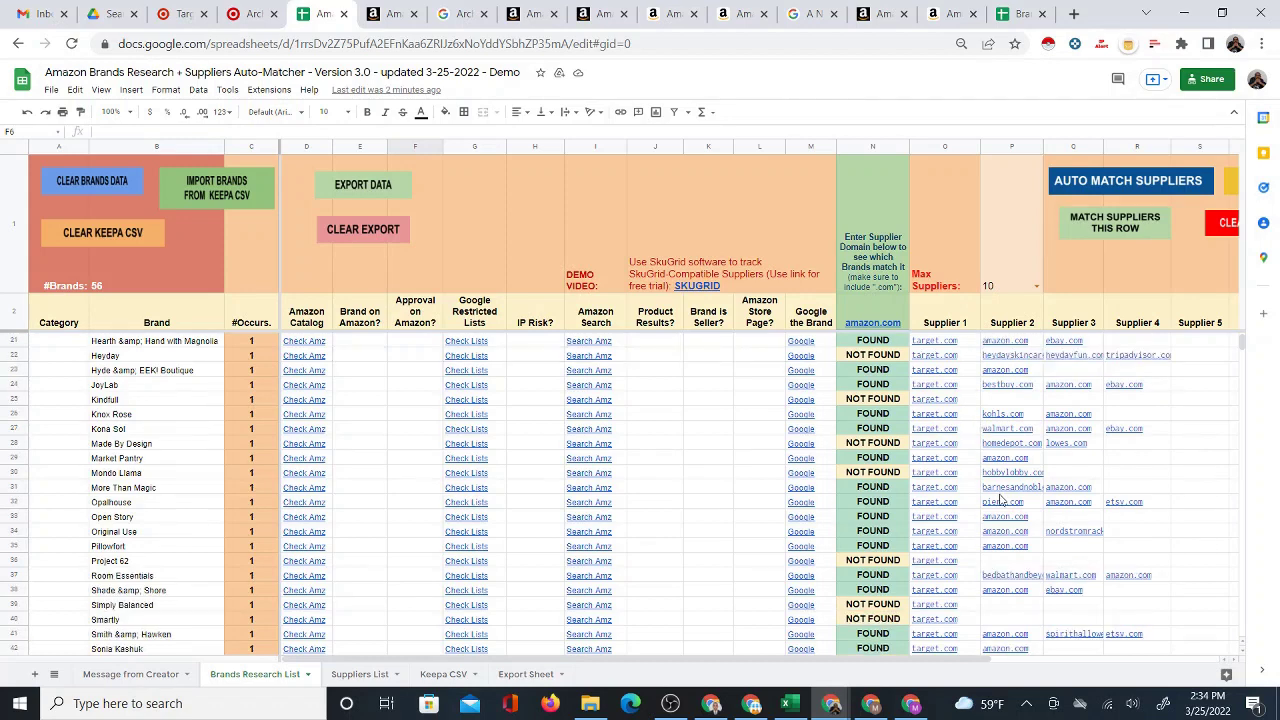
{"action": "scroll", "coordinate": [945, 487], "scroll_direction": "down", "scroll_amount": 2}
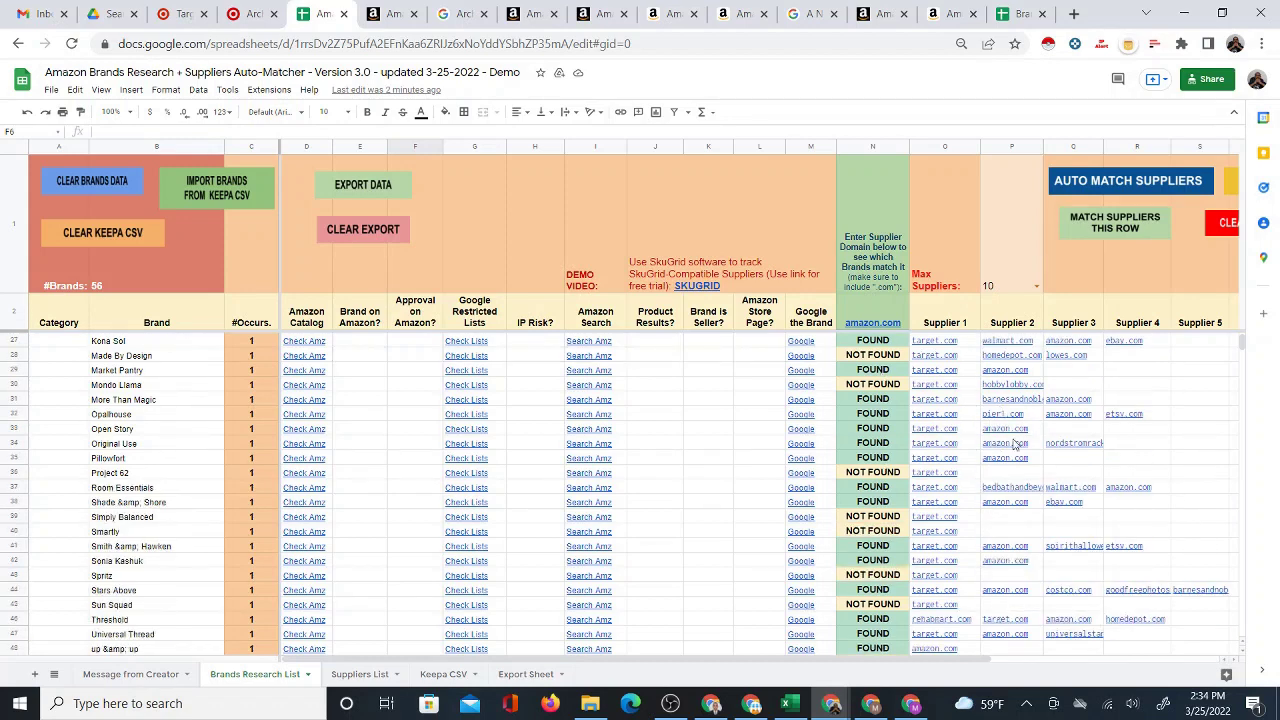
{"action": "scroll", "coordinate": [965, 437], "scroll_direction": "down", "scroll_amount": 2}
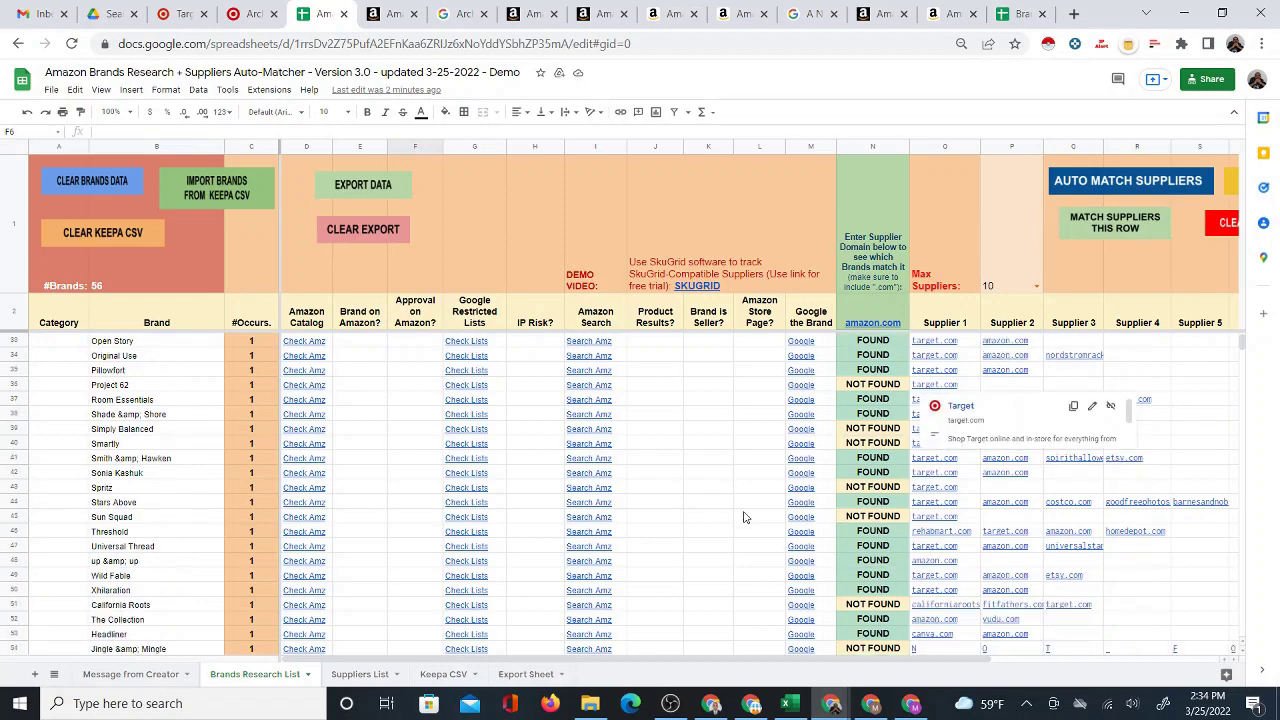
{"action": "scroll", "coordinate": [873, 527], "scroll_direction": "down", "scroll_amount": 2}
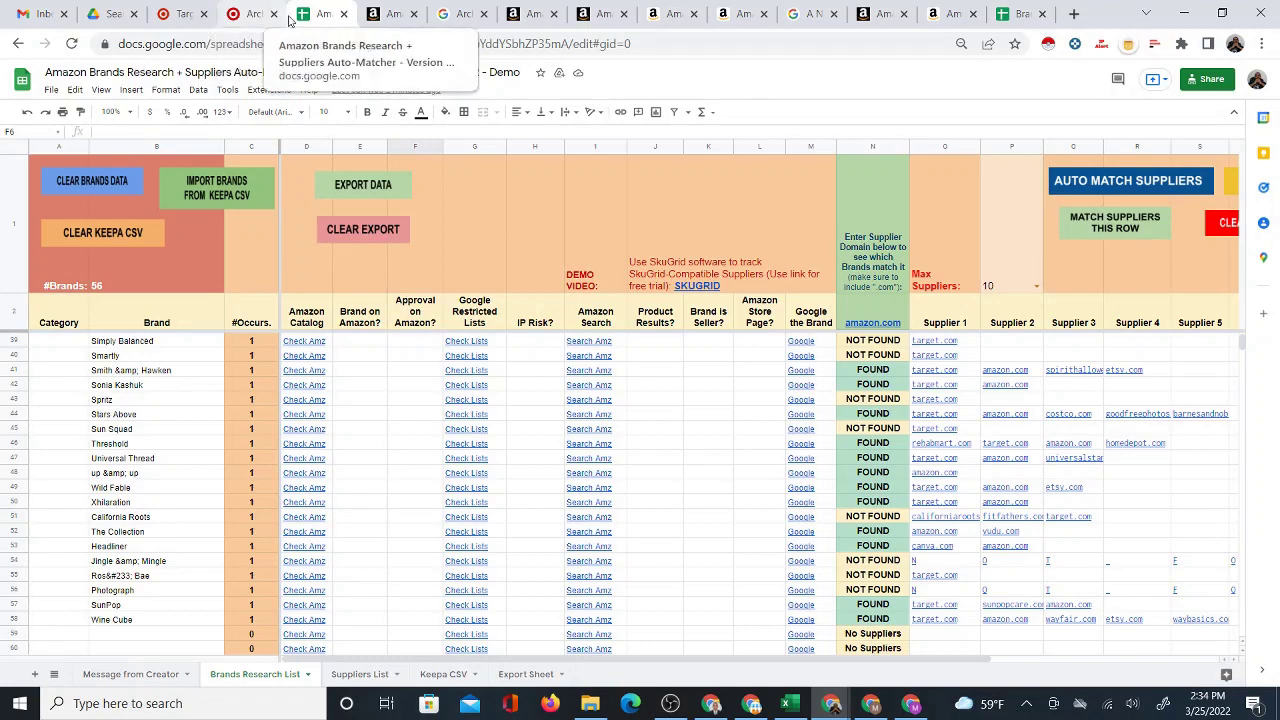
{"action": "left_click", "coordinate": [250, 14]}
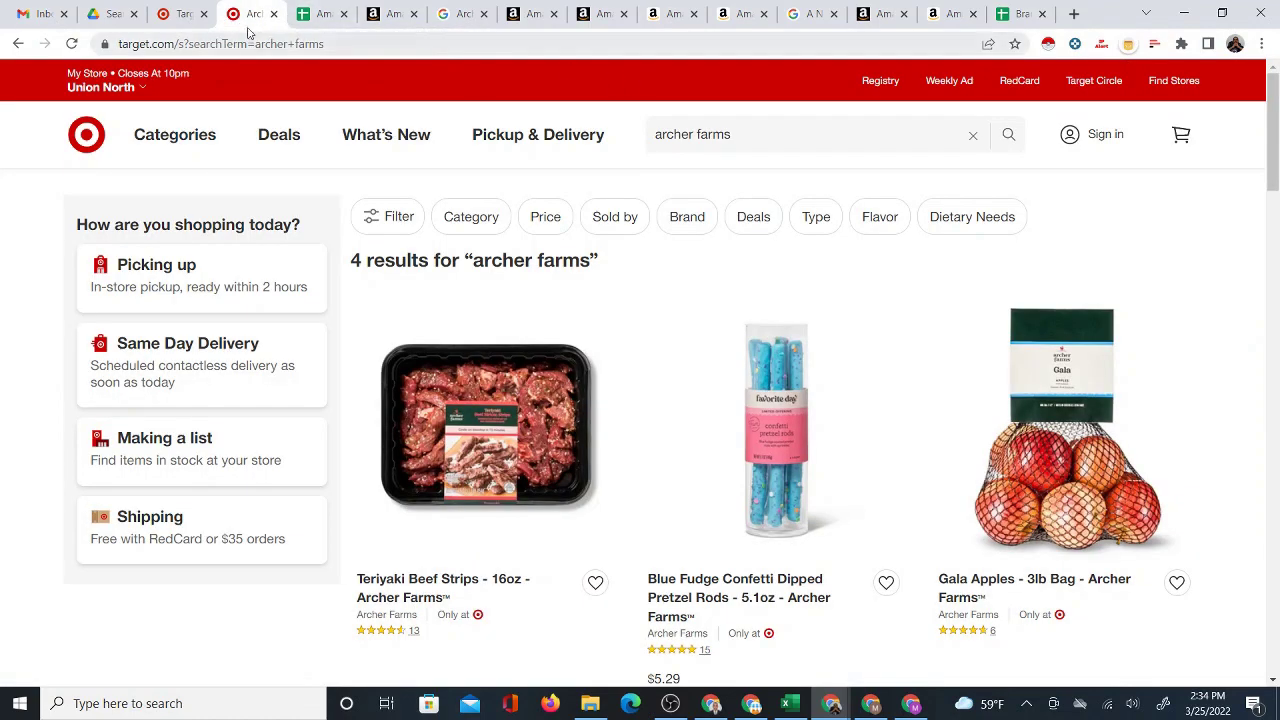
{"action": "left_click", "coordinate": [314, 16]}
{"action": "scroll", "coordinate": [652, 440], "scroll_direction": "up", "scroll_amount": 12}
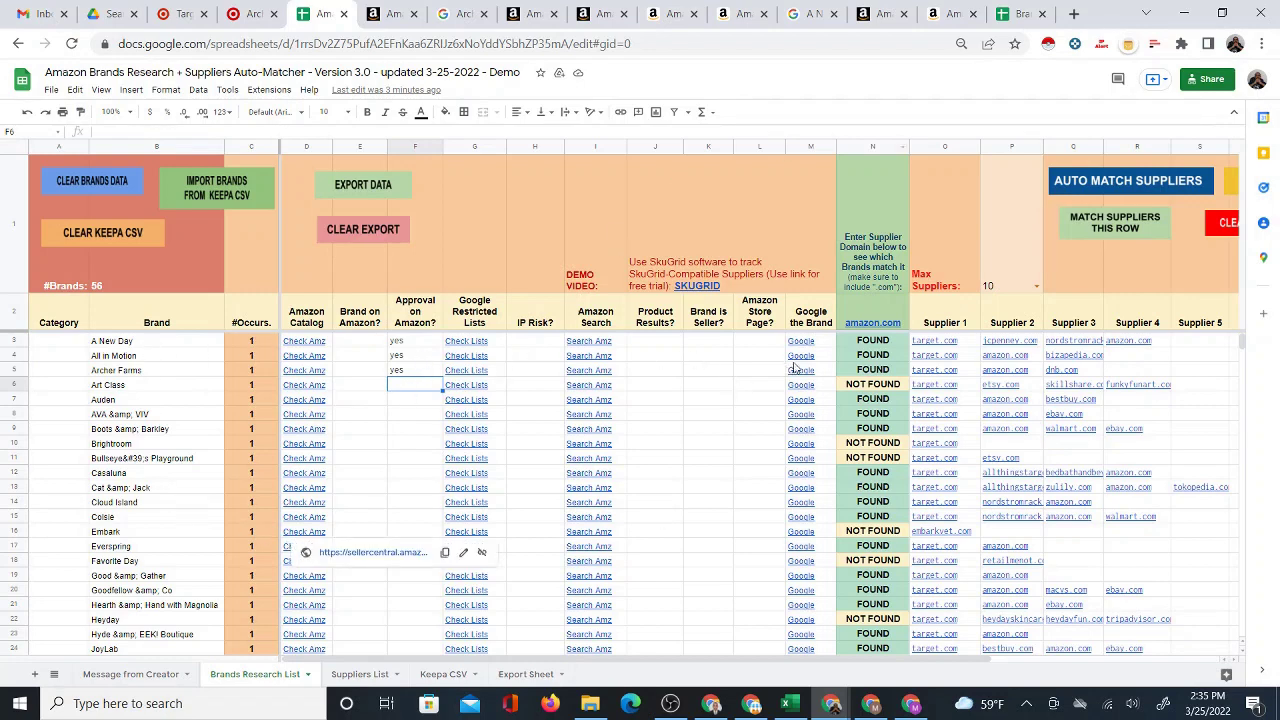
- Set the supplier domain that brands are matched against to target.com
{"action": "left_click", "coordinate": [663, 357]}
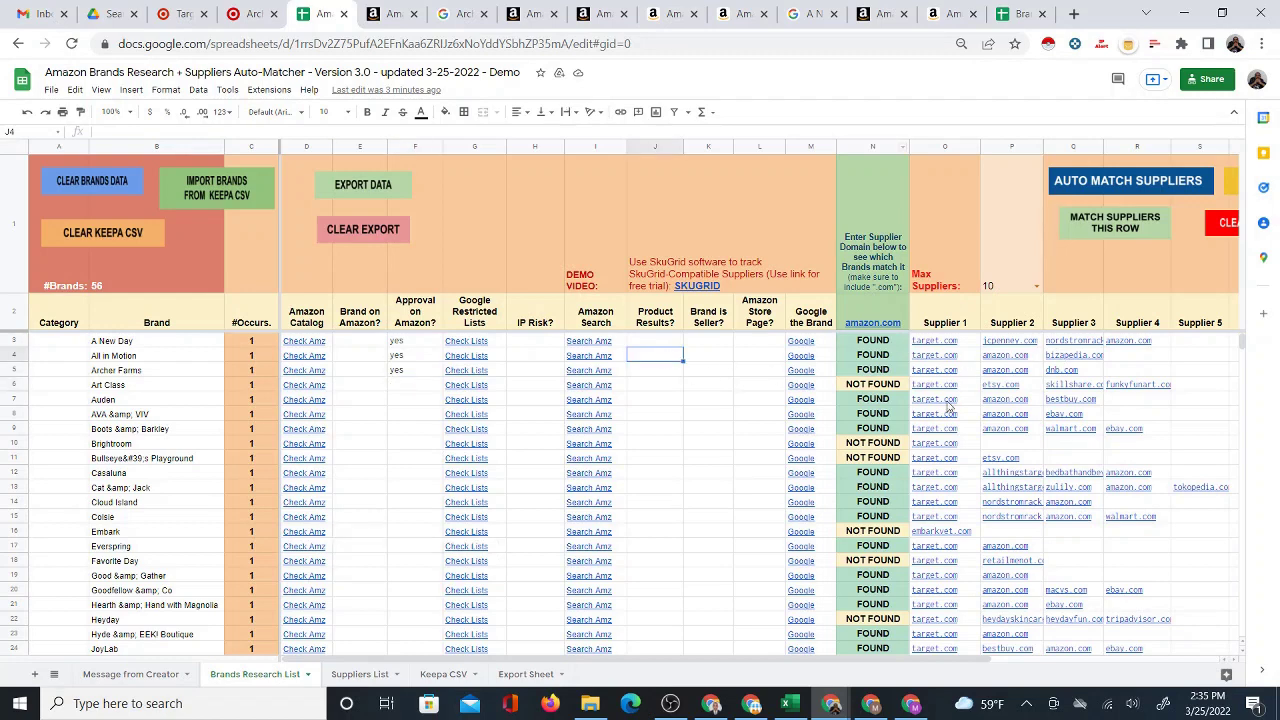
{"action": "left_click", "coordinate": [885, 318]}
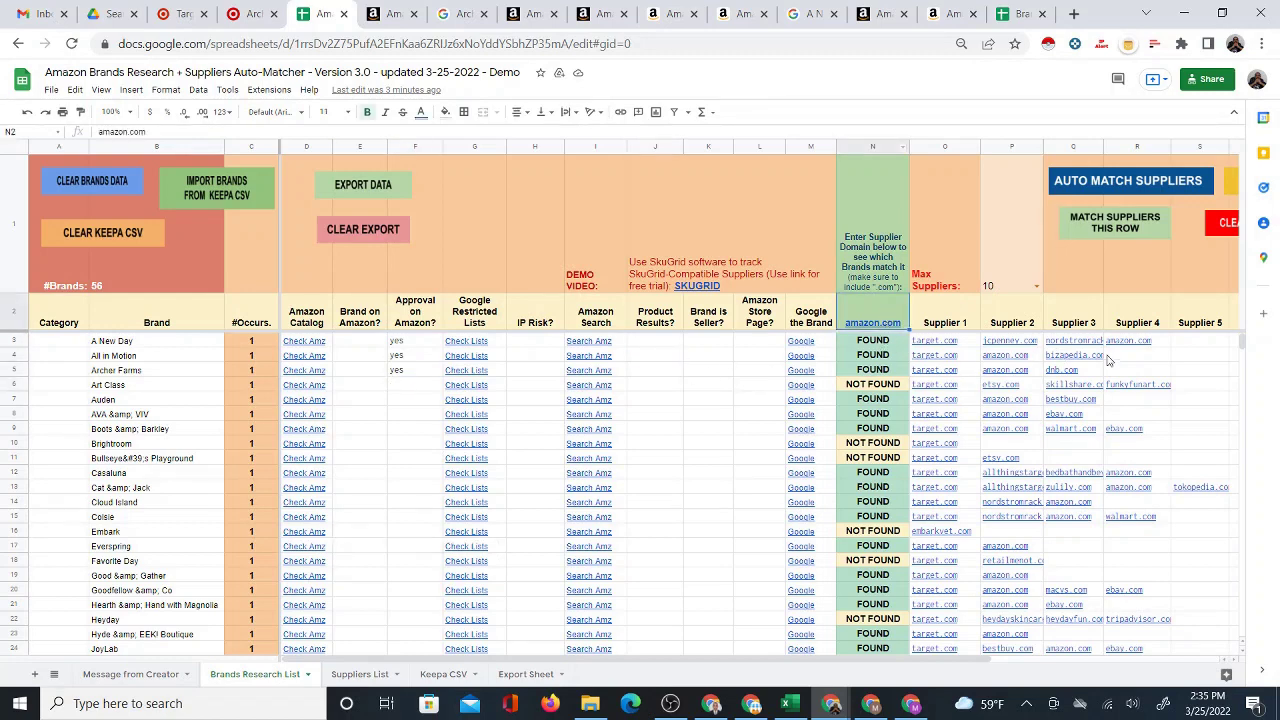
{"action": "mouse_move", "coordinate": [887, 333]}
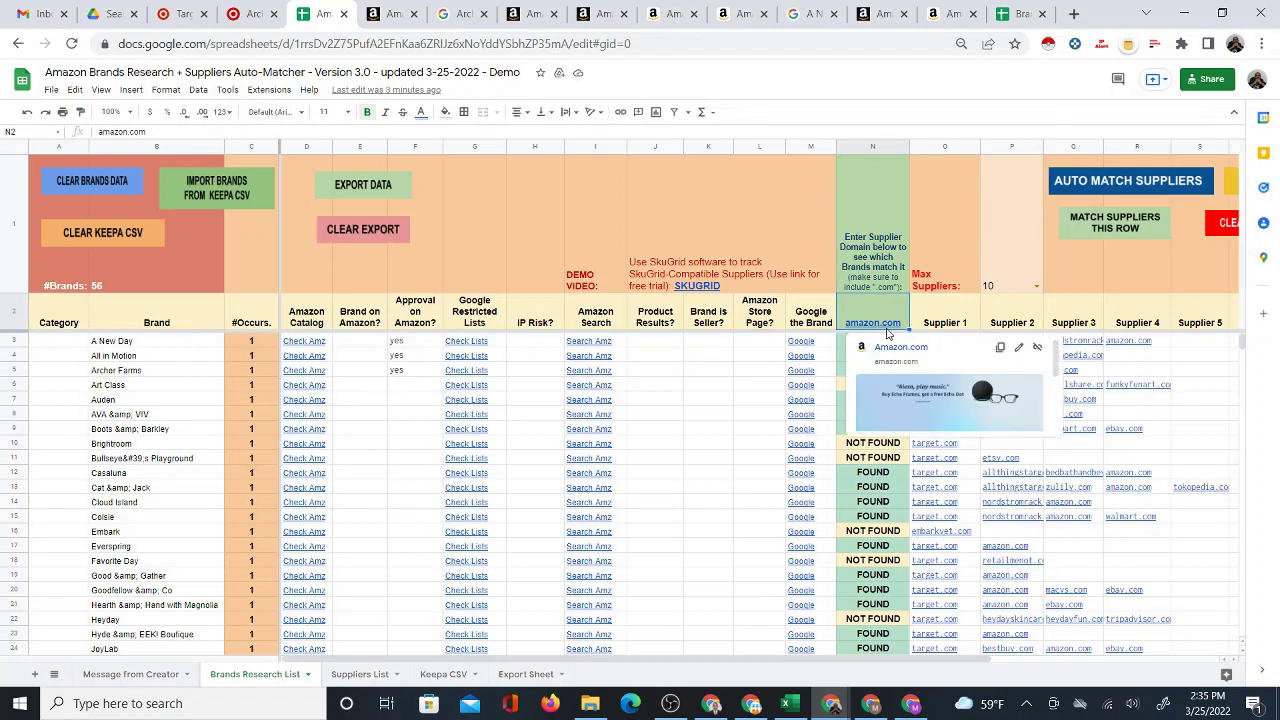
{"action": "type", "text": "tar"}
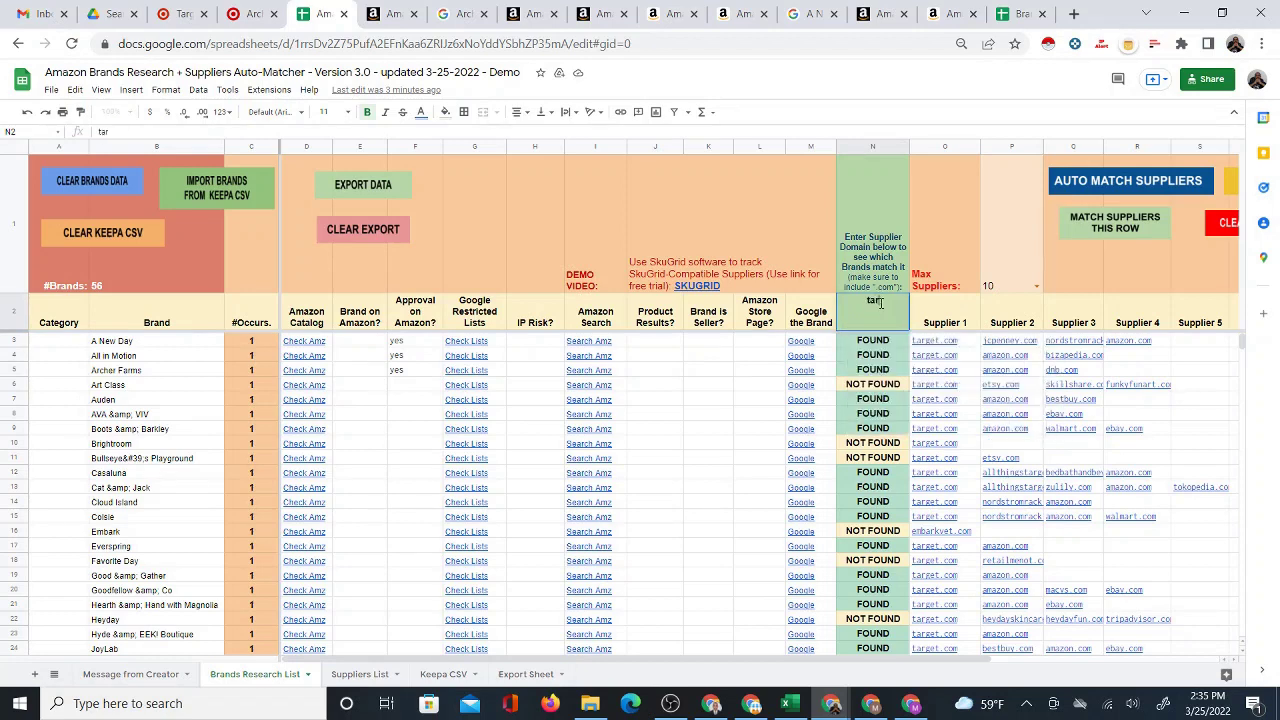
{"action": "type", "text": "get.com"}
{"action": "left_click", "coordinate": [721, 403]}
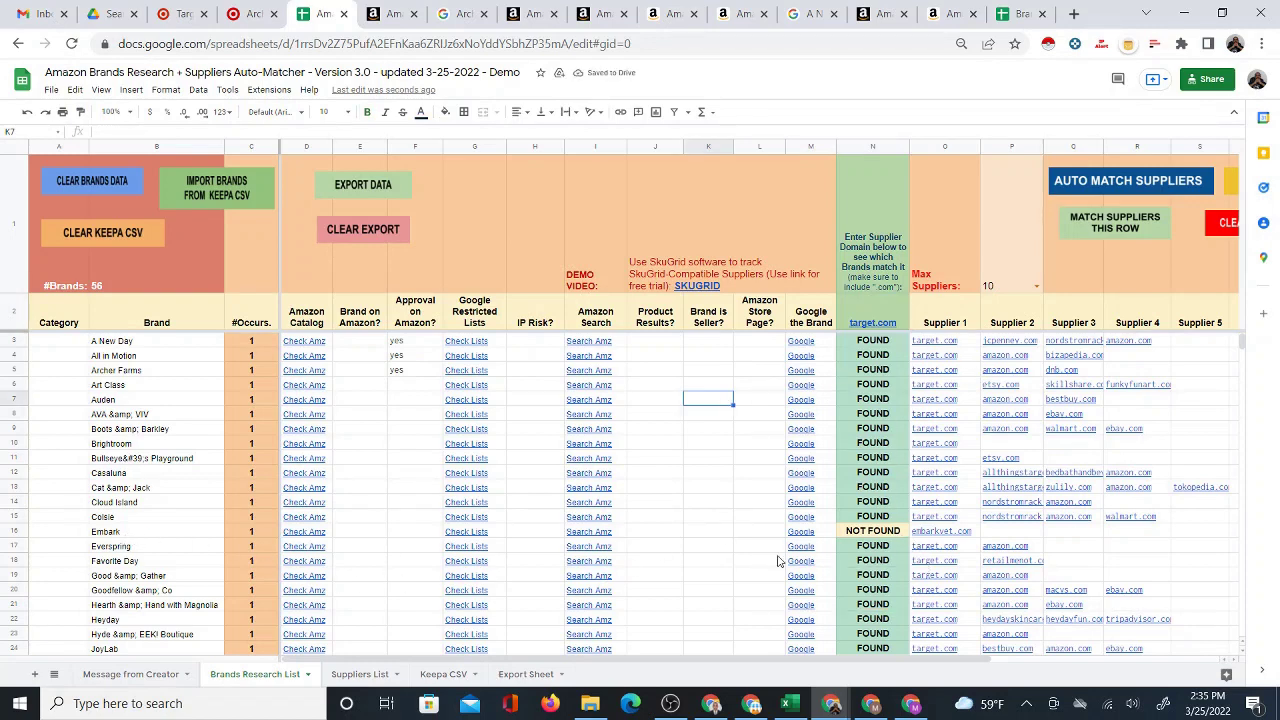
- Examine the target.com match status and supplier columns down the whole brand list
{"action": "scroll", "coordinate": [912, 540], "scroll_direction": "down", "scroll_amount": 3}
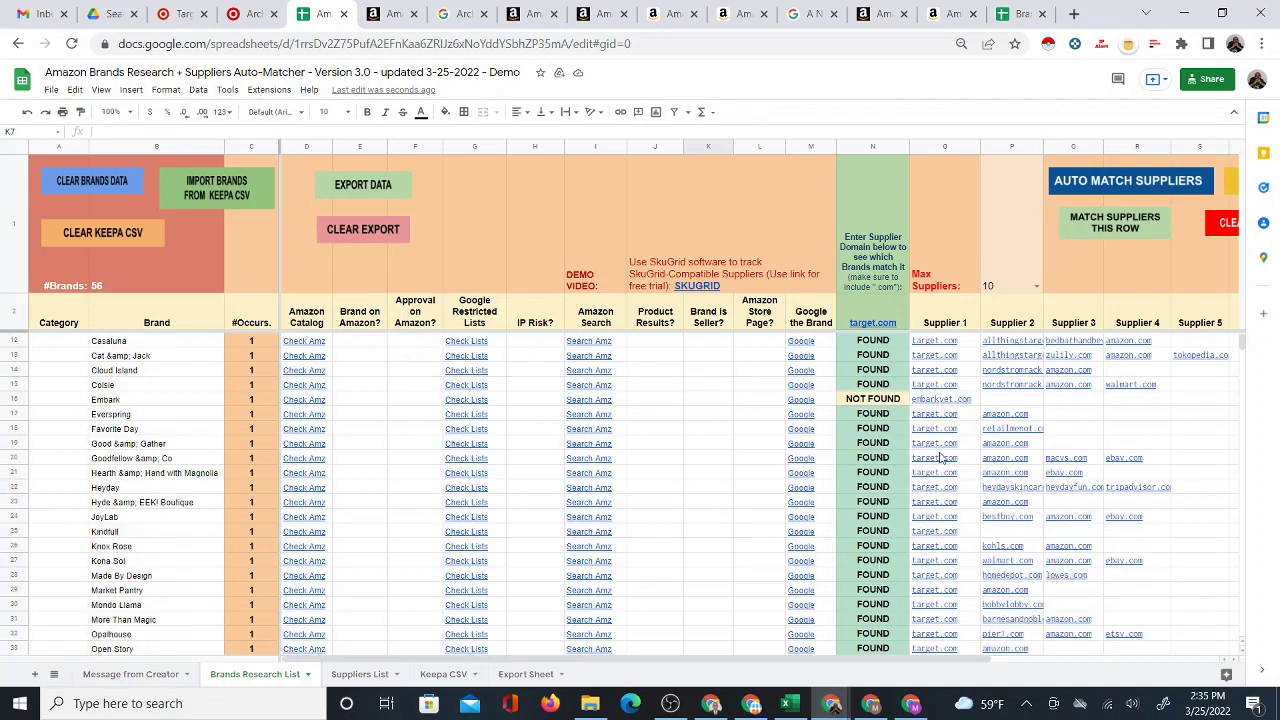
{"action": "scroll", "coordinate": [900, 500], "scroll_direction": "down", "scroll_amount": 10}
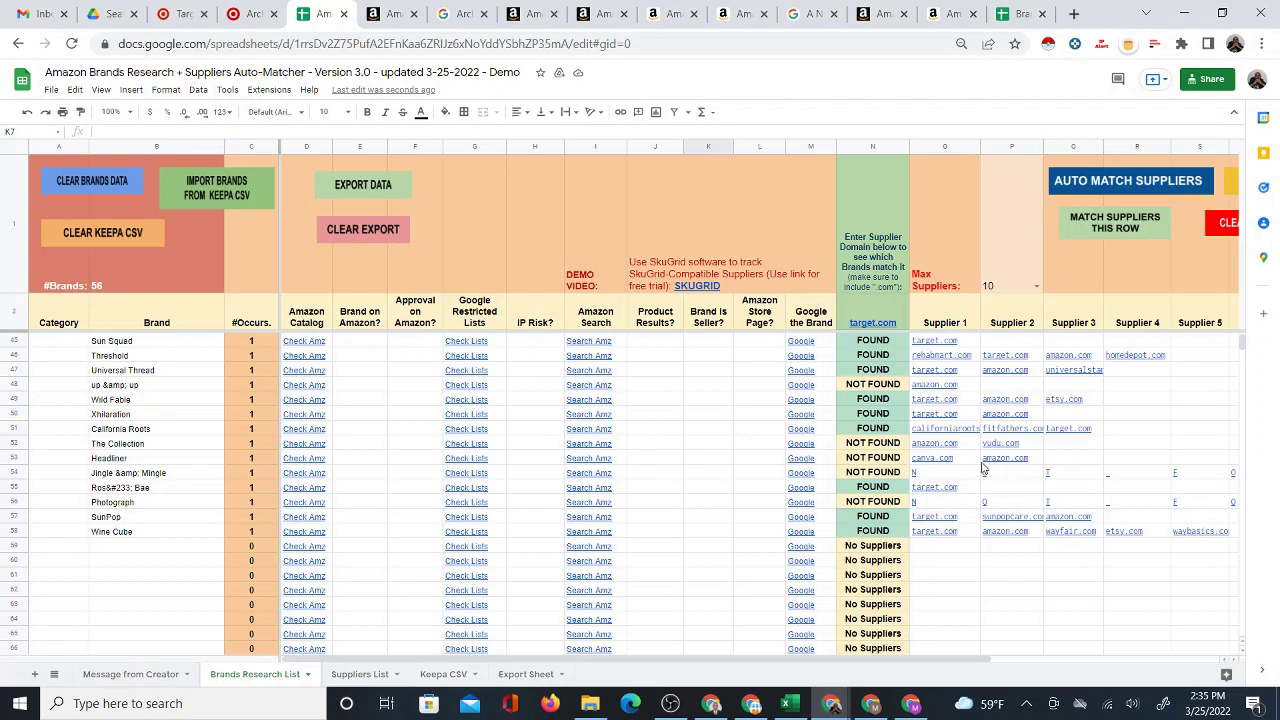
{"action": "scroll", "coordinate": [938, 523], "scroll_direction": "up", "scroll_amount": 14}
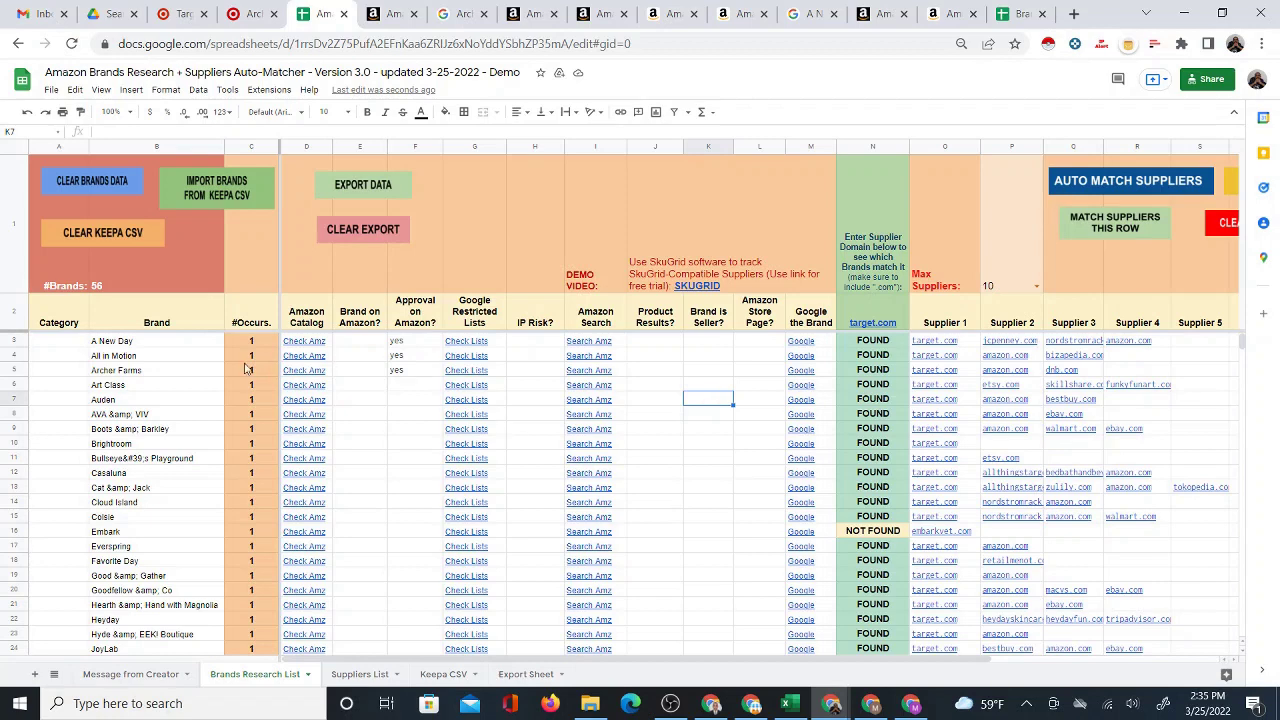
{"action": "scroll", "coordinate": [970, 535], "scroll_direction": "down", "scroll_amount": 10}
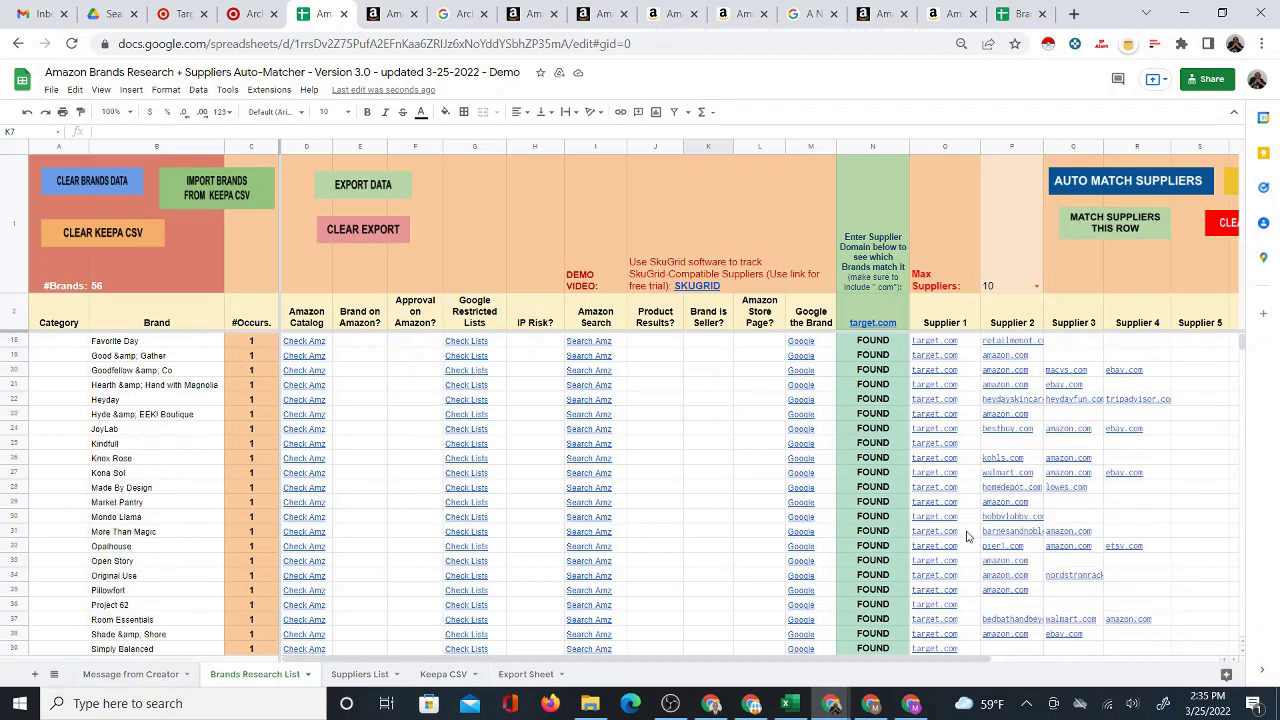
{"action": "scroll", "coordinate": [978, 535], "scroll_direction": "down", "scroll_amount": 1}
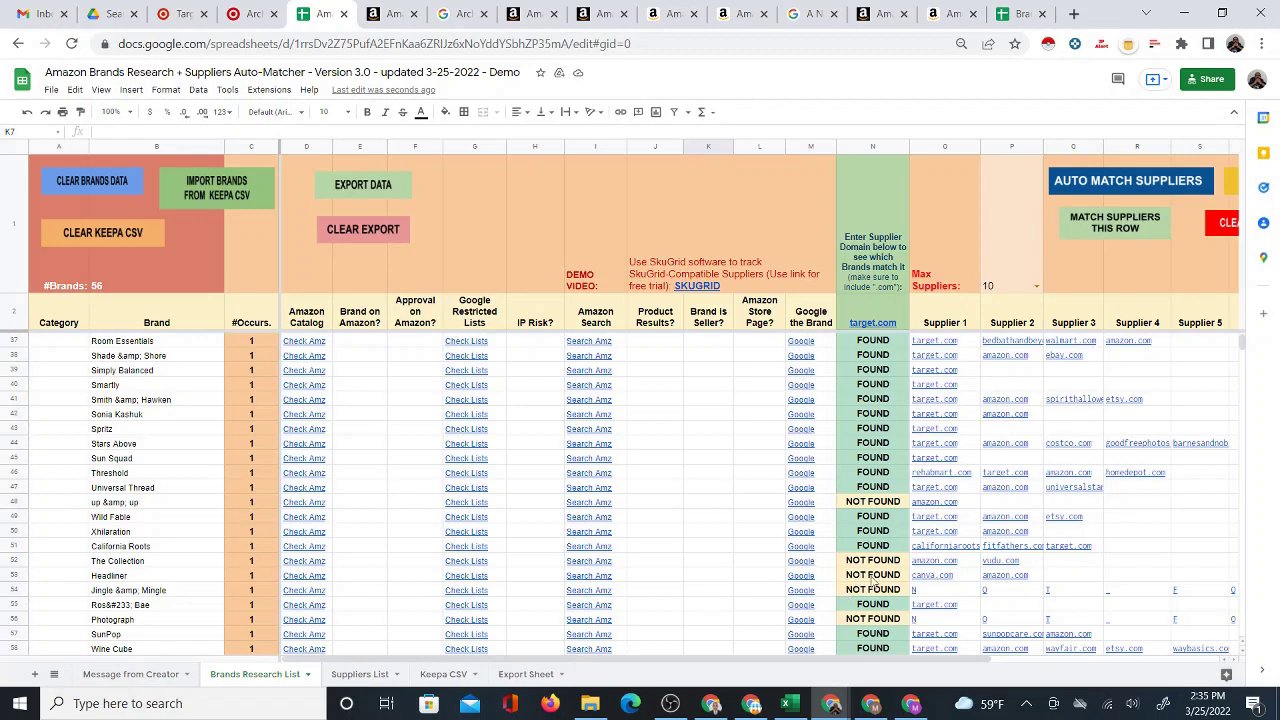
- Recheck which brands in the research list match target.com and which ones do not
{"action": "scroll", "coordinate": [870, 391], "scroll_direction": "up", "scroll_amount": 5}
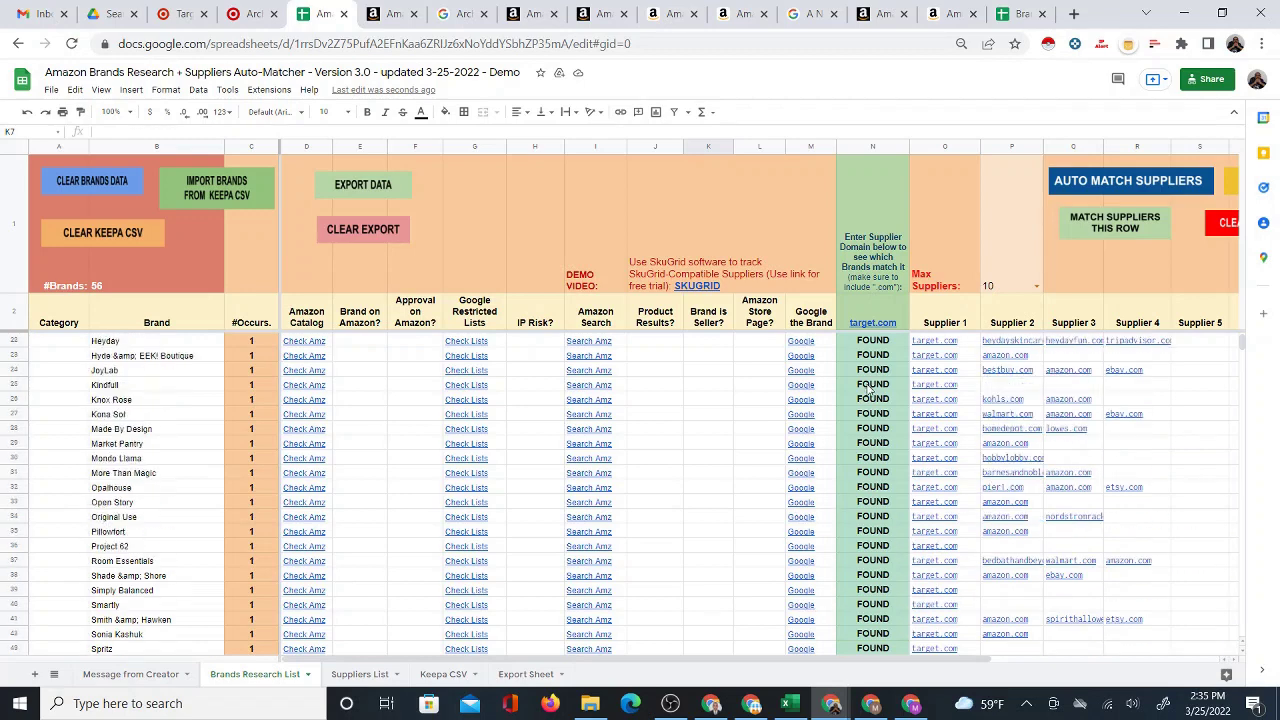
{"action": "scroll", "coordinate": [870, 391], "scroll_direction": "up", "scroll_amount": 6}
{"action": "scroll", "coordinate": [899, 455], "scroll_direction": "down", "scroll_amount": 8}
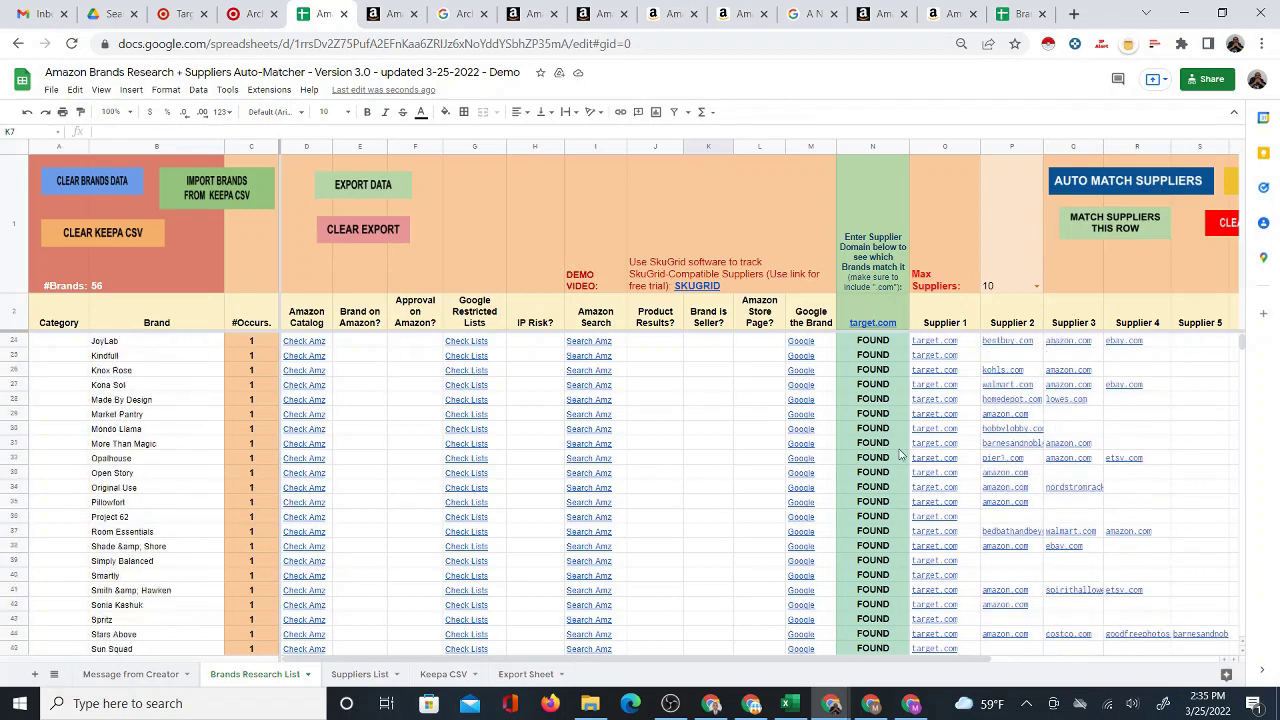
{"action": "scroll", "coordinate": [899, 455], "scroll_direction": "down", "scroll_amount": 8}
{"action": "scroll", "coordinate": [901, 463], "scroll_direction": "up", "scroll_amount": 1}
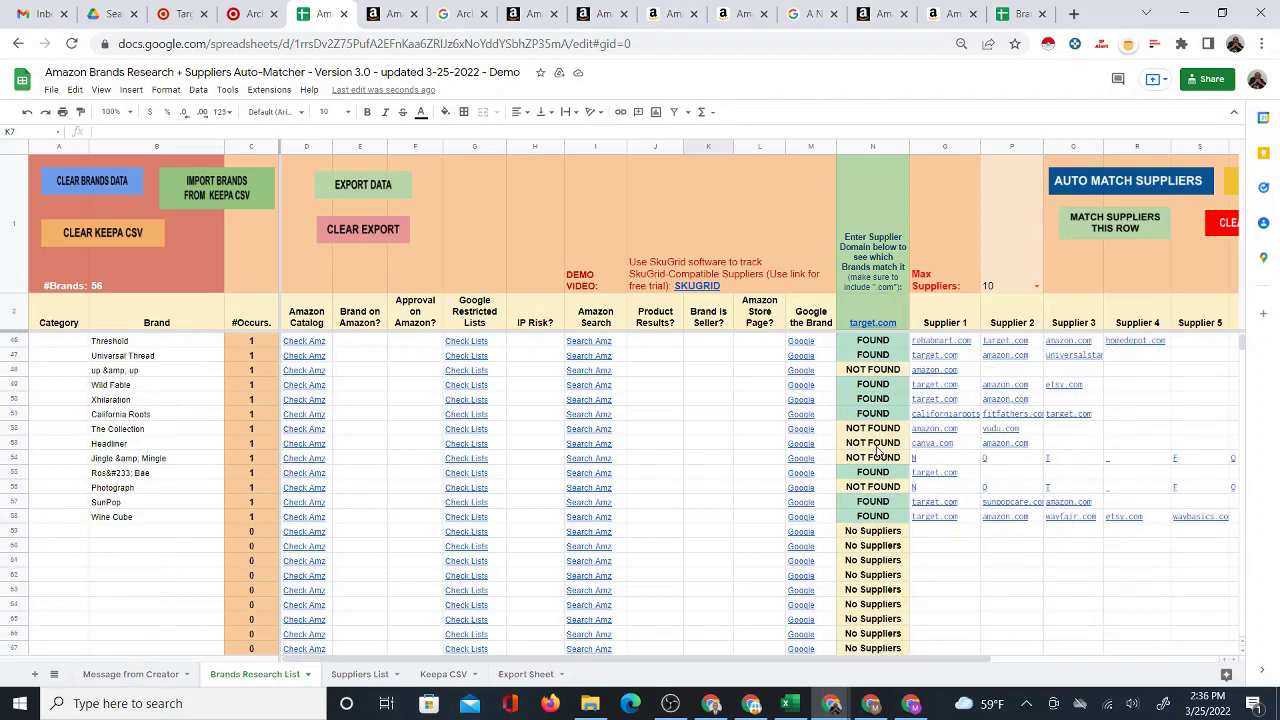
{"action": "scroll", "coordinate": [888, 400], "scroll_direction": "up", "scroll_amount": 13}
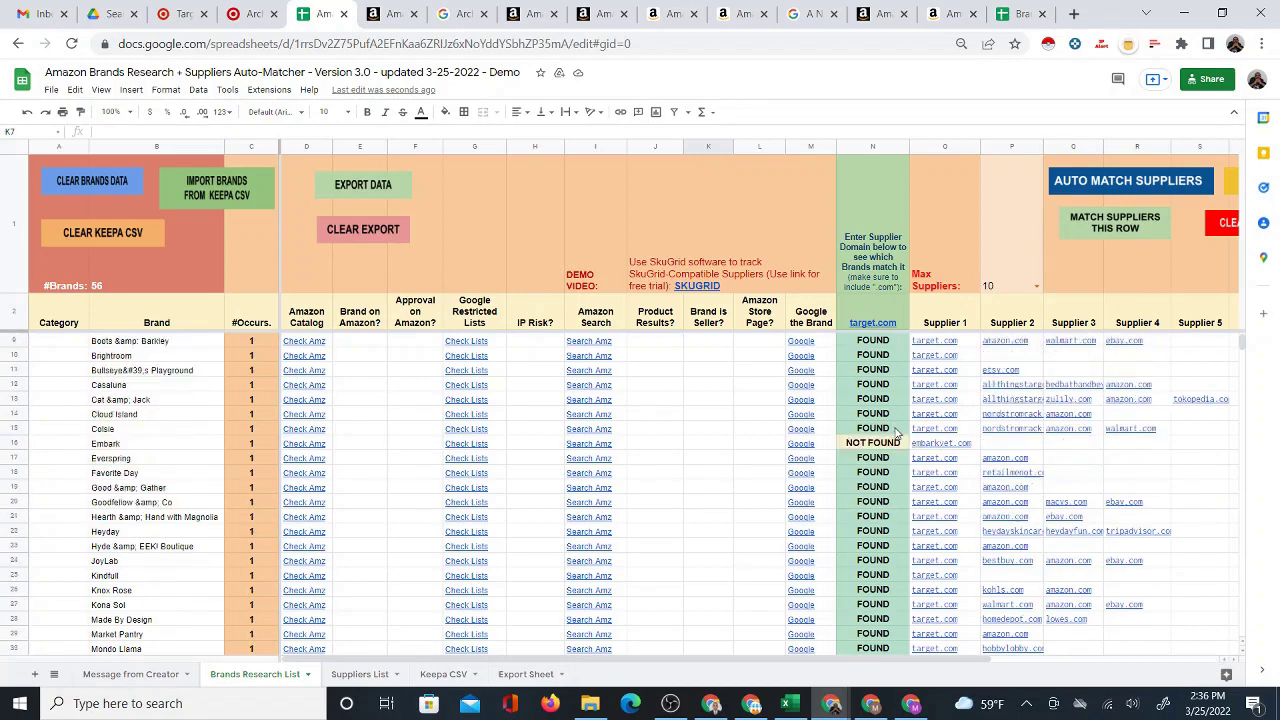
{"action": "scroll", "coordinate": [898, 437], "scroll_direction": "down", "scroll_amount": 10}
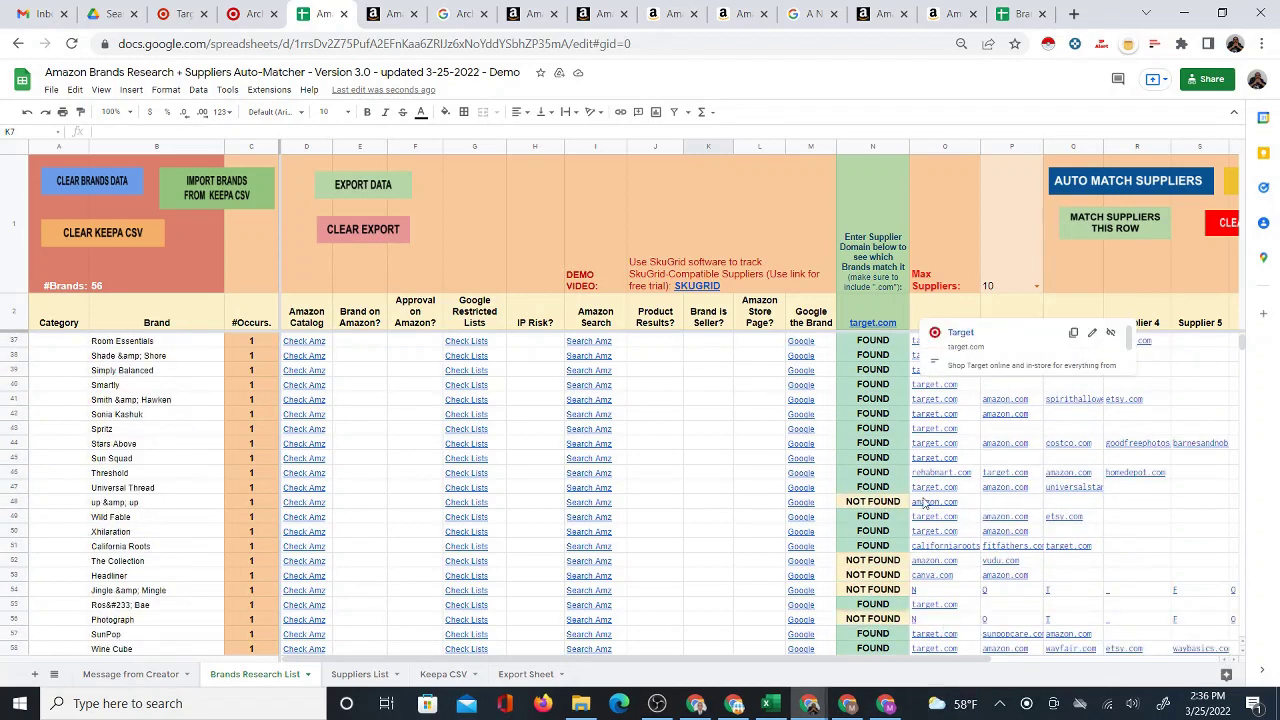
- Set the supplier domain that brands are matched against to amazon.com
{"action": "left_click", "coordinate": [880, 314]}
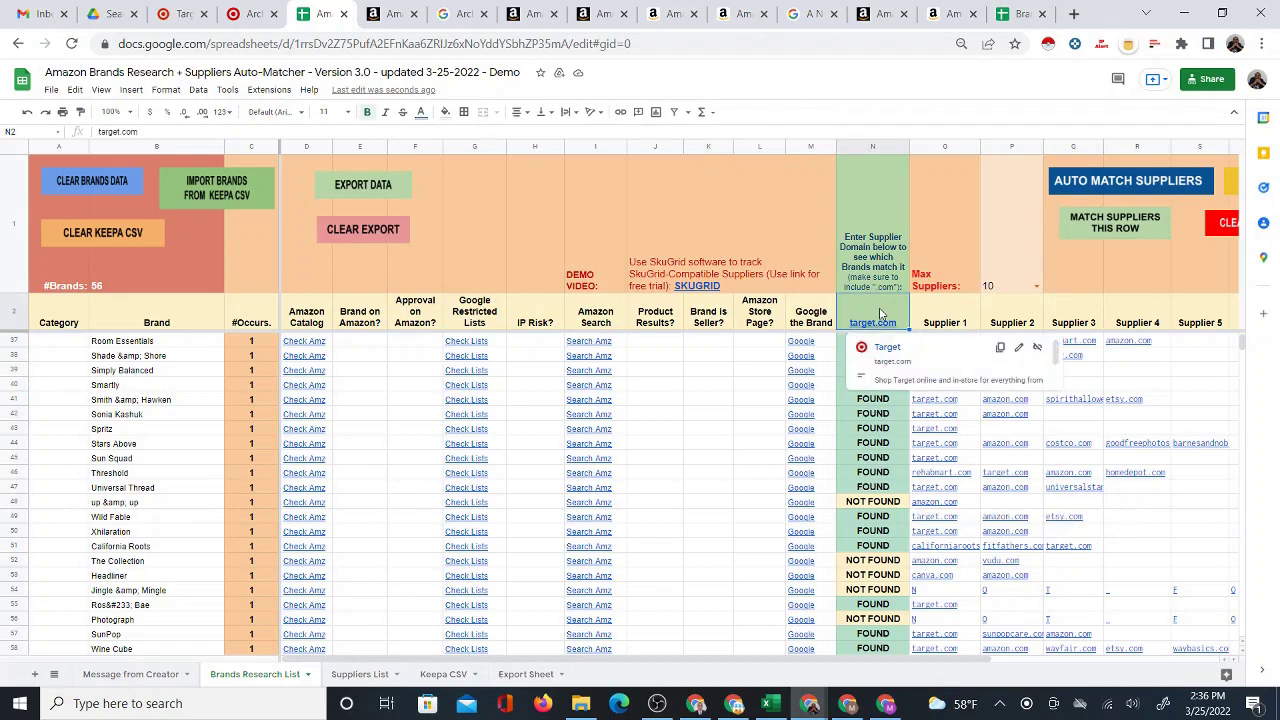
{"action": "type", "text": "amazon.c"}
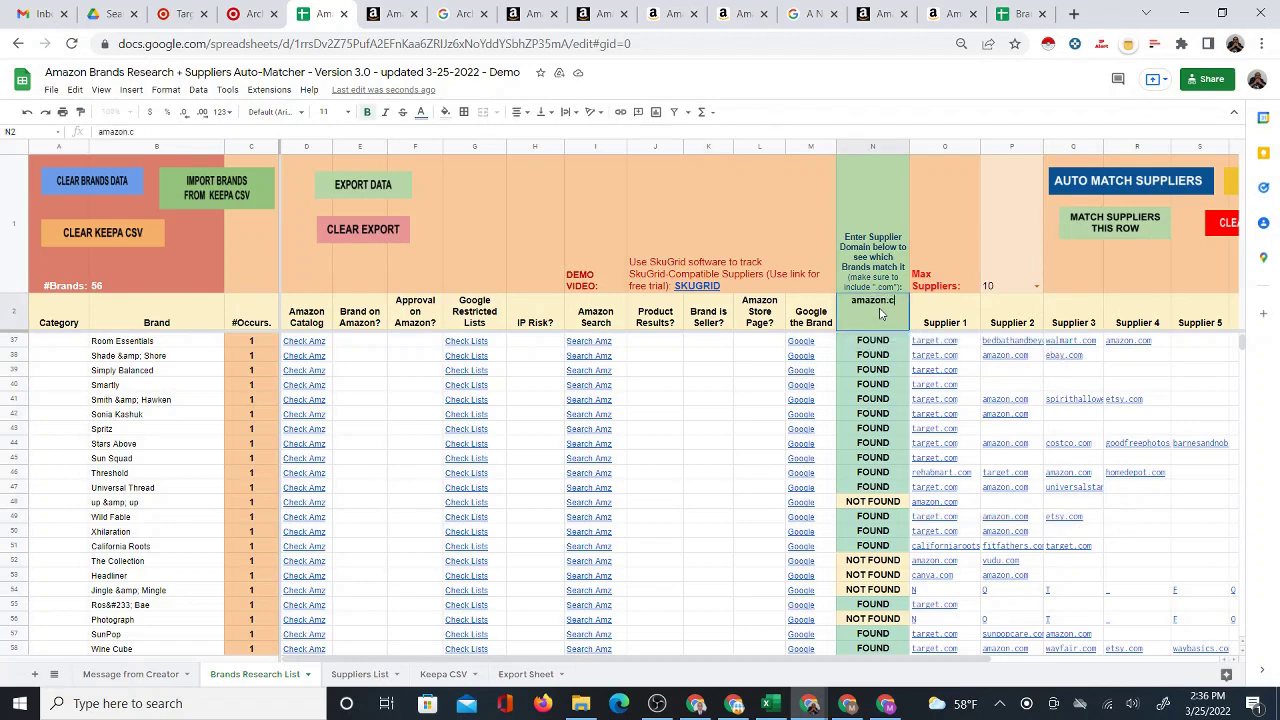
{"action": "type", "text": "om"}
{"action": "key", "text": "Return"}
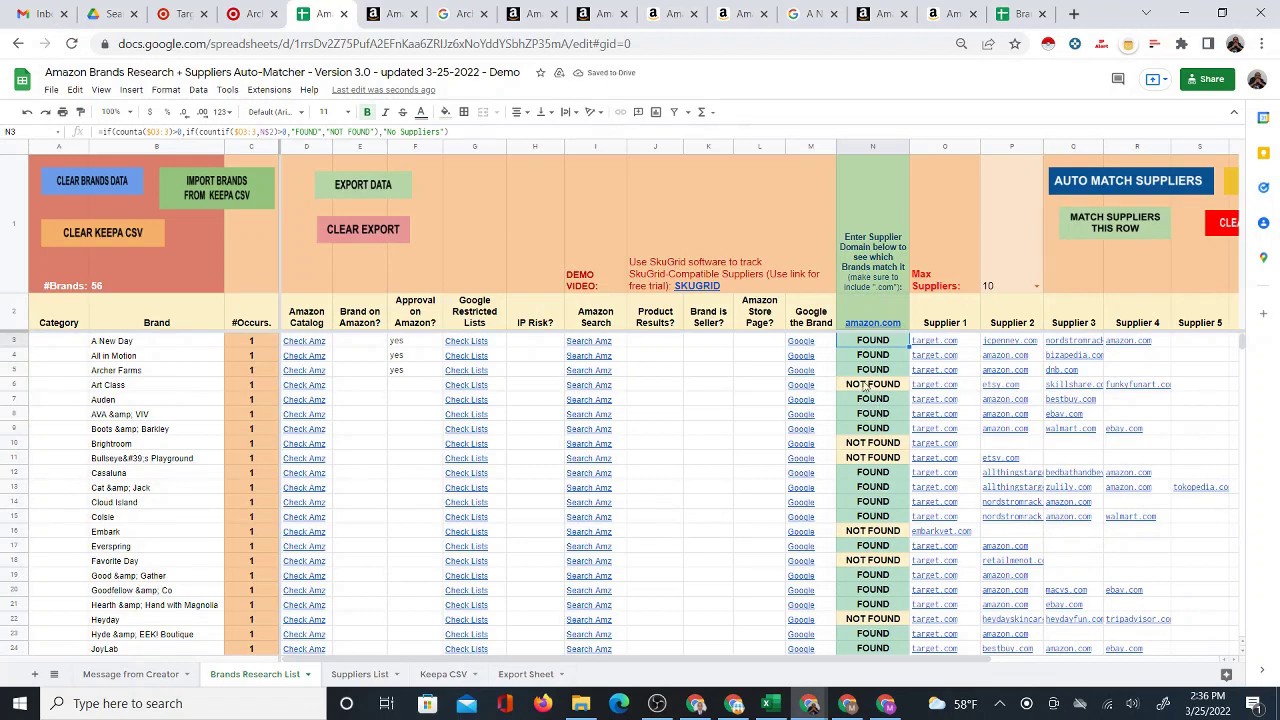
- Look up the Art Class brand in Amazon's seller catalog and narrow the results to Arts, Crafts & Sewing
{"action": "left_click", "coordinate": [191, 391]}
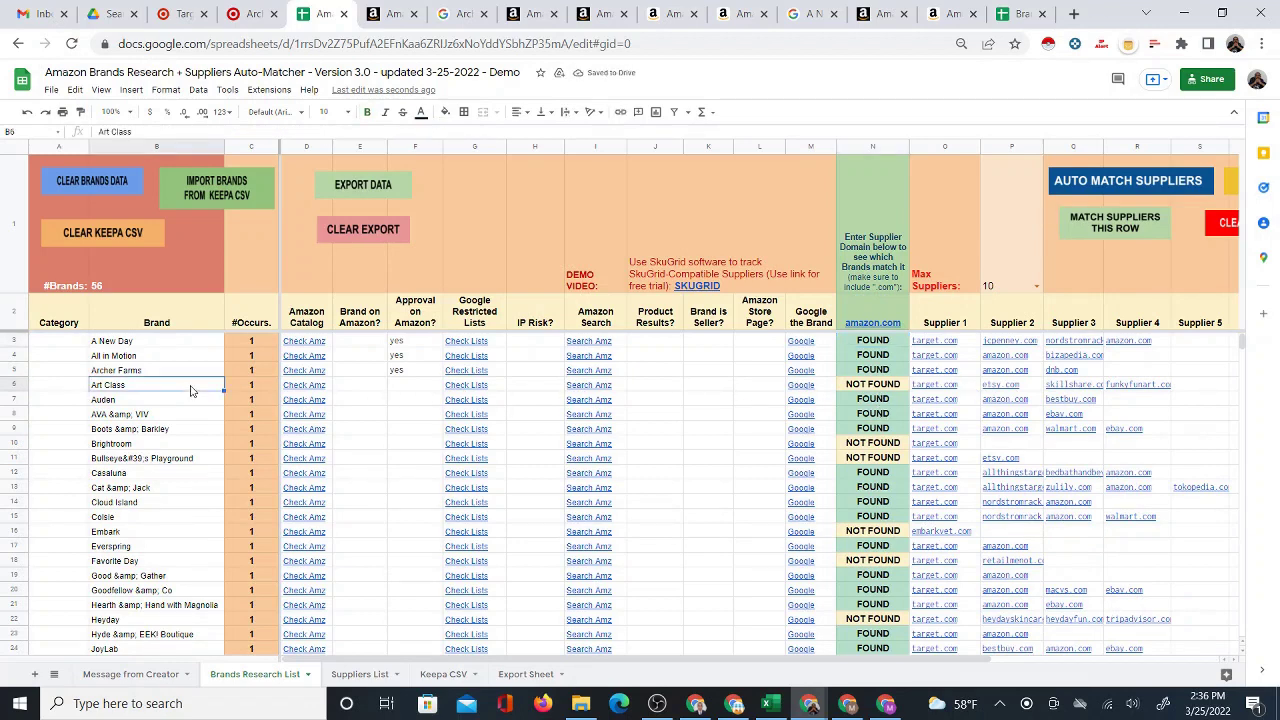
{"action": "left_click", "coordinate": [312, 387]}
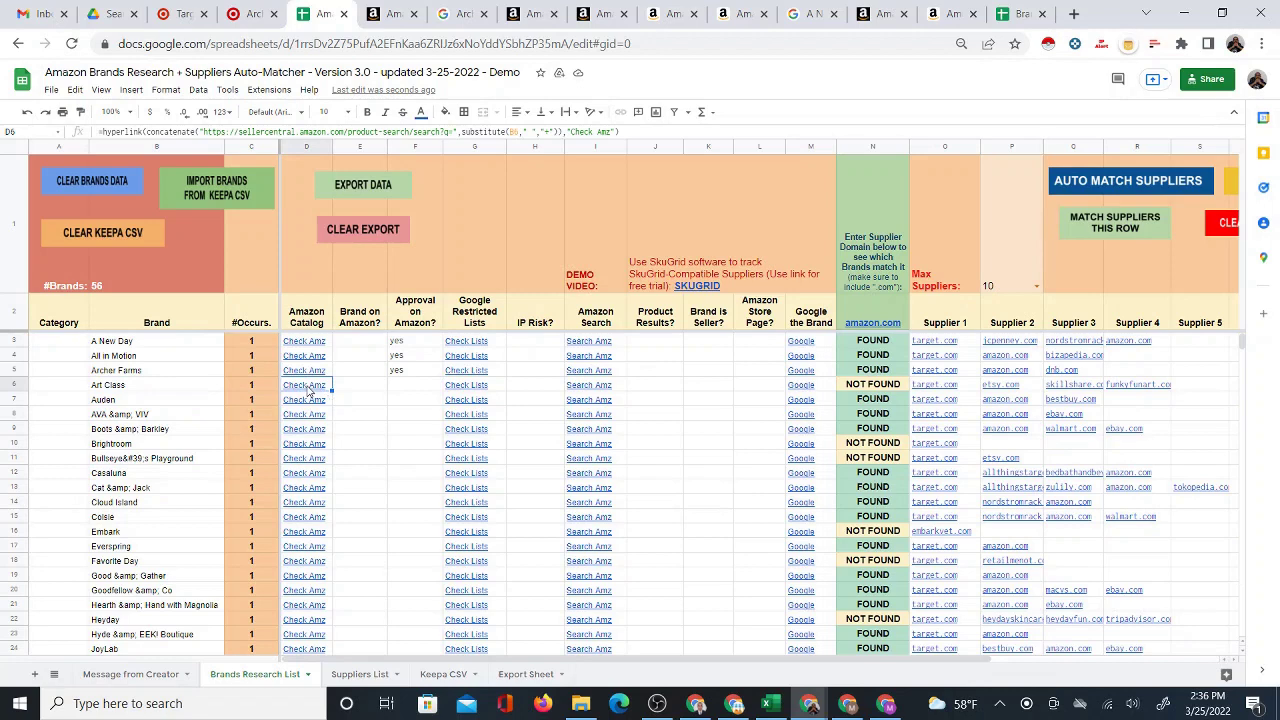
{"action": "left_click", "coordinate": [341, 406]}
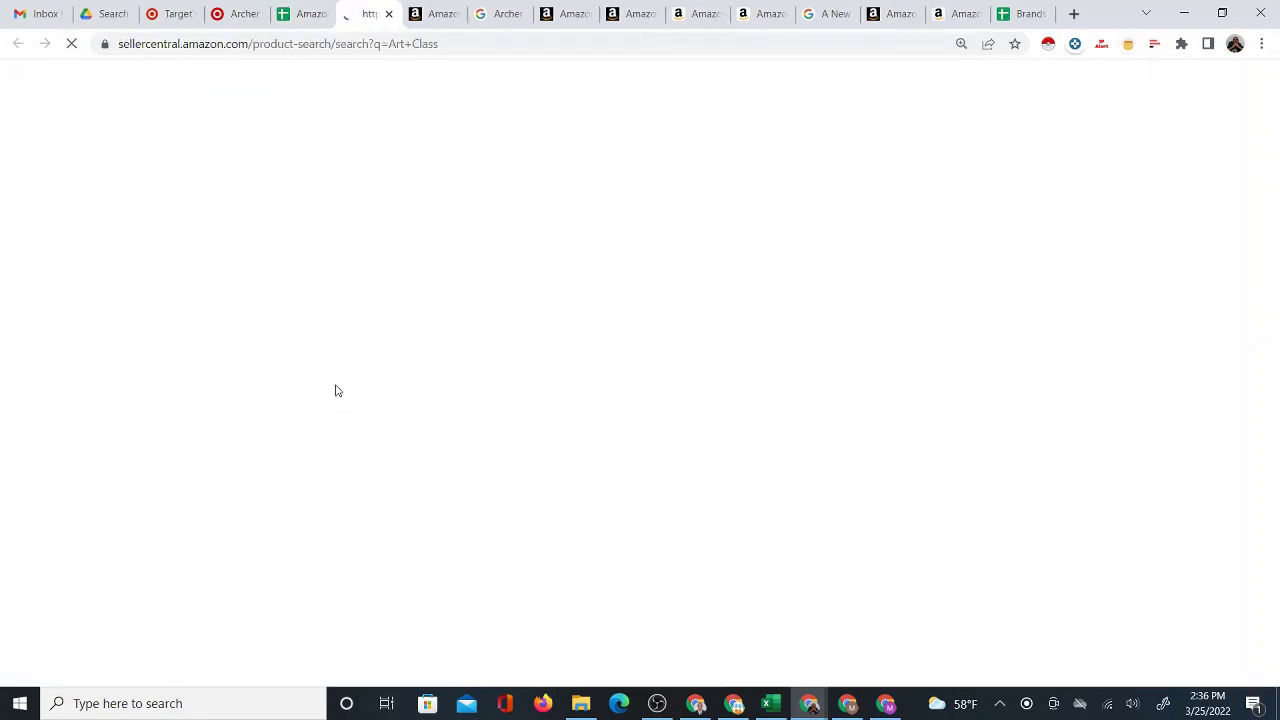
{"action": "scroll", "coordinate": [600, 280], "scroll_direction": "down", "scroll_amount": 1}
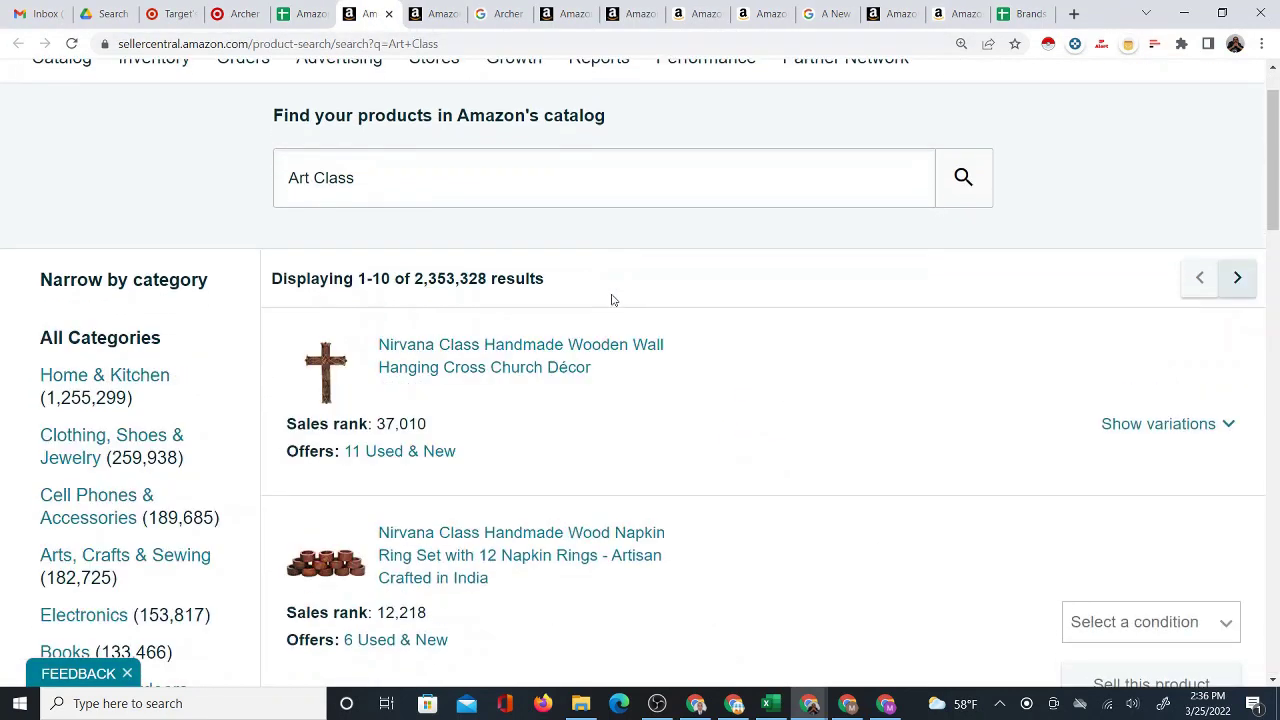
{"action": "scroll", "coordinate": [150, 470], "scroll_direction": "down", "scroll_amount": 1}
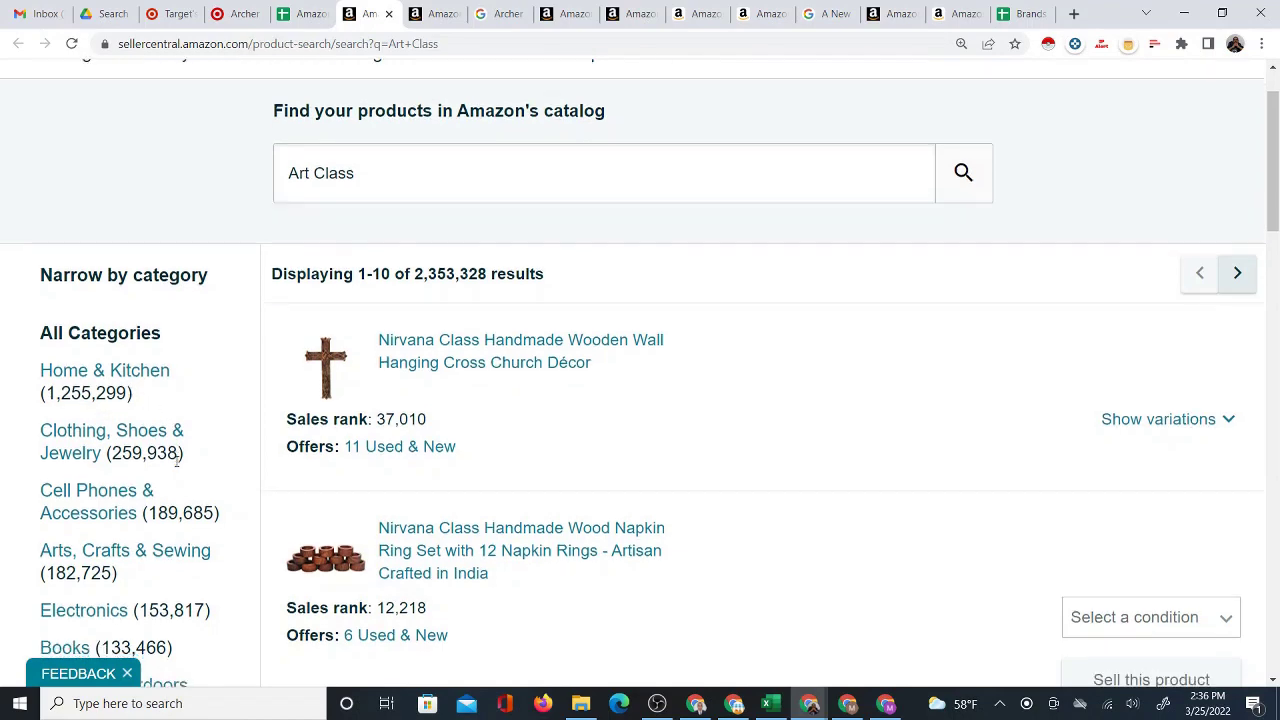
{"action": "left_click", "coordinate": [125, 472]}
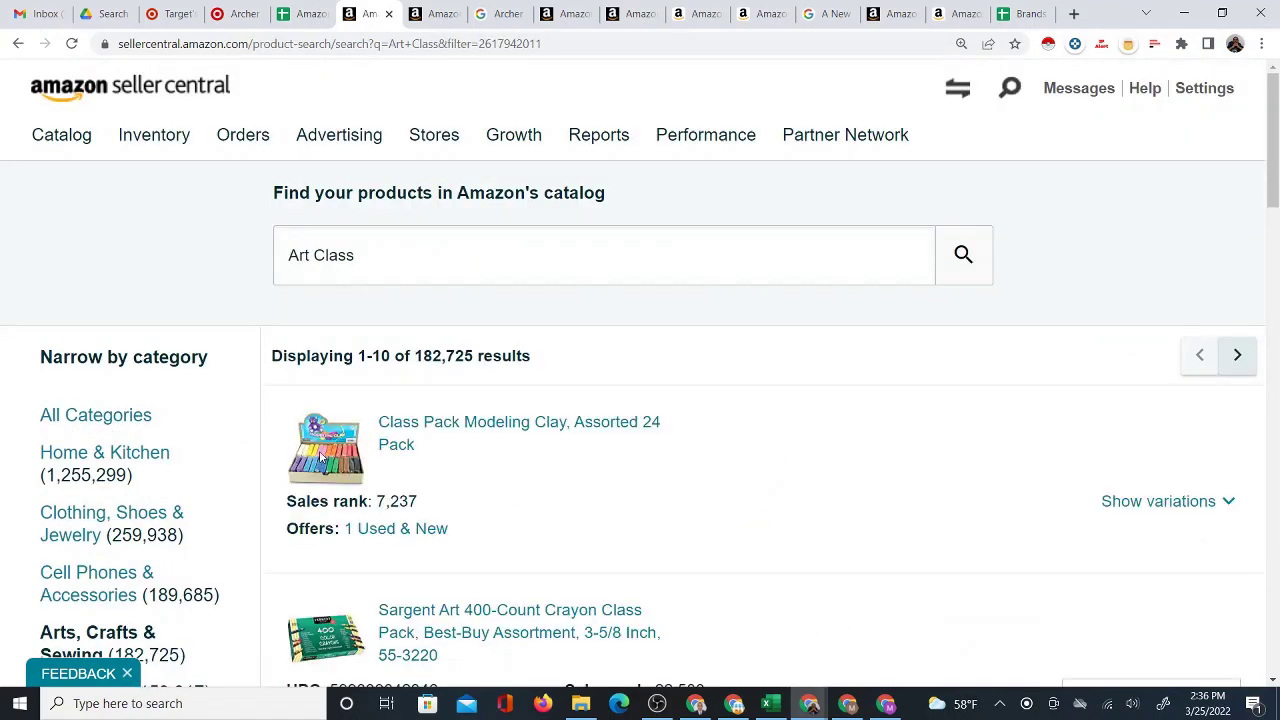
- Check the Arts, Crafts & Sewing results for Art Class brand products and return to the brands sheet
{"action": "scroll", "coordinate": [493, 424], "scroll_direction": "down", "scroll_amount": 3}
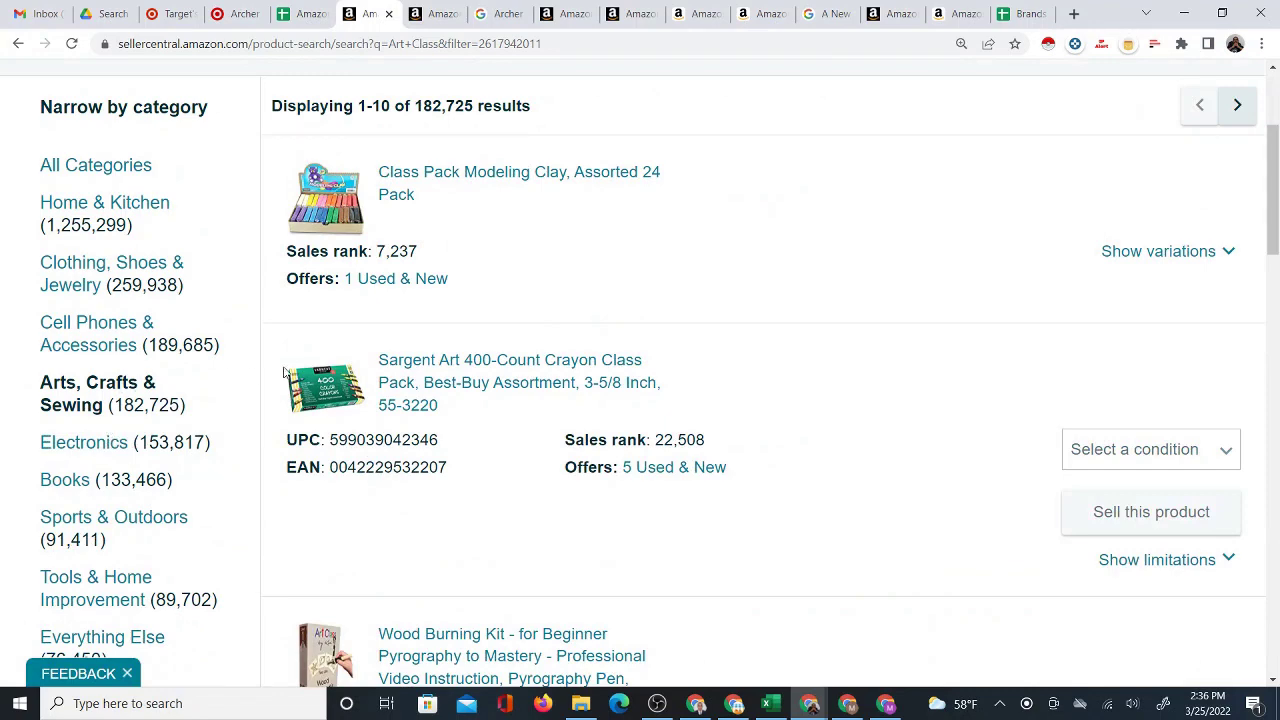
{"action": "scroll", "coordinate": [386, 366], "scroll_direction": "up", "scroll_amount": 3}
{"action": "scroll", "coordinate": [474, 432], "scroll_direction": "down", "scroll_amount": 3}
{"action": "scroll", "coordinate": [506, 425], "scroll_direction": "down", "scroll_amount": 2}
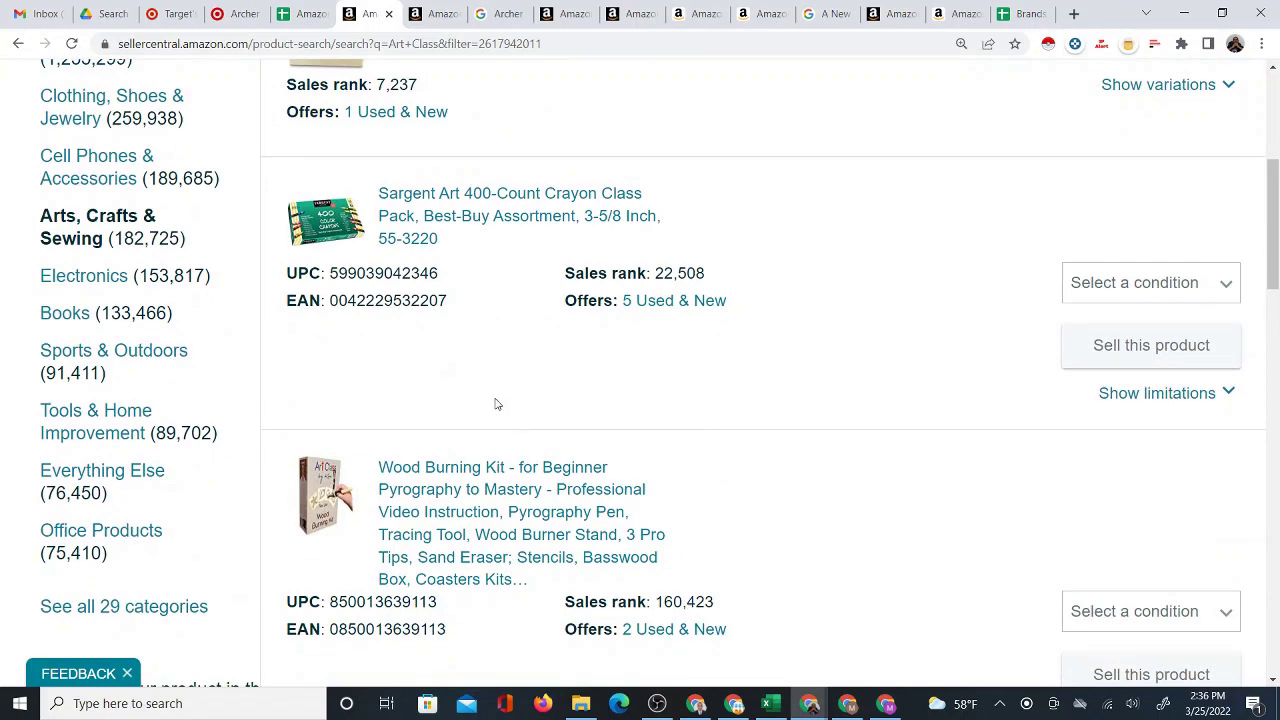
{"action": "scroll", "coordinate": [494, 403], "scroll_direction": "up", "scroll_amount": 5}
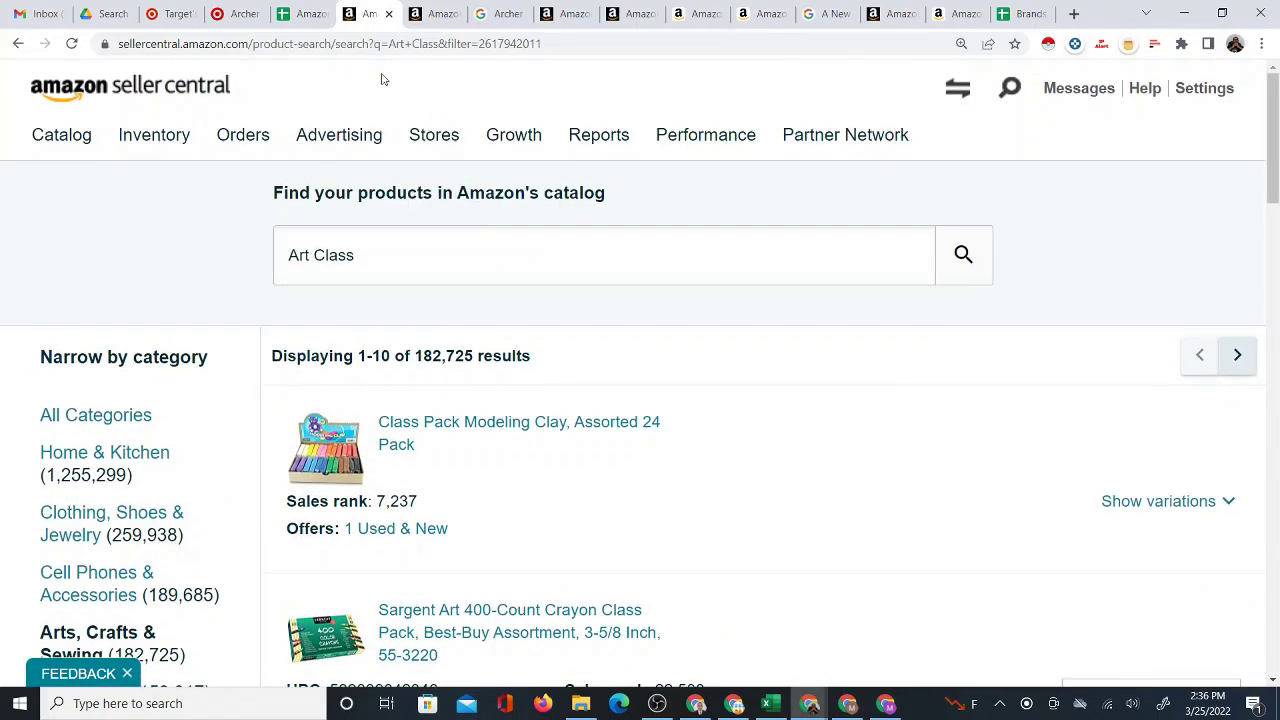
{"action": "left_click", "coordinate": [305, 13]}
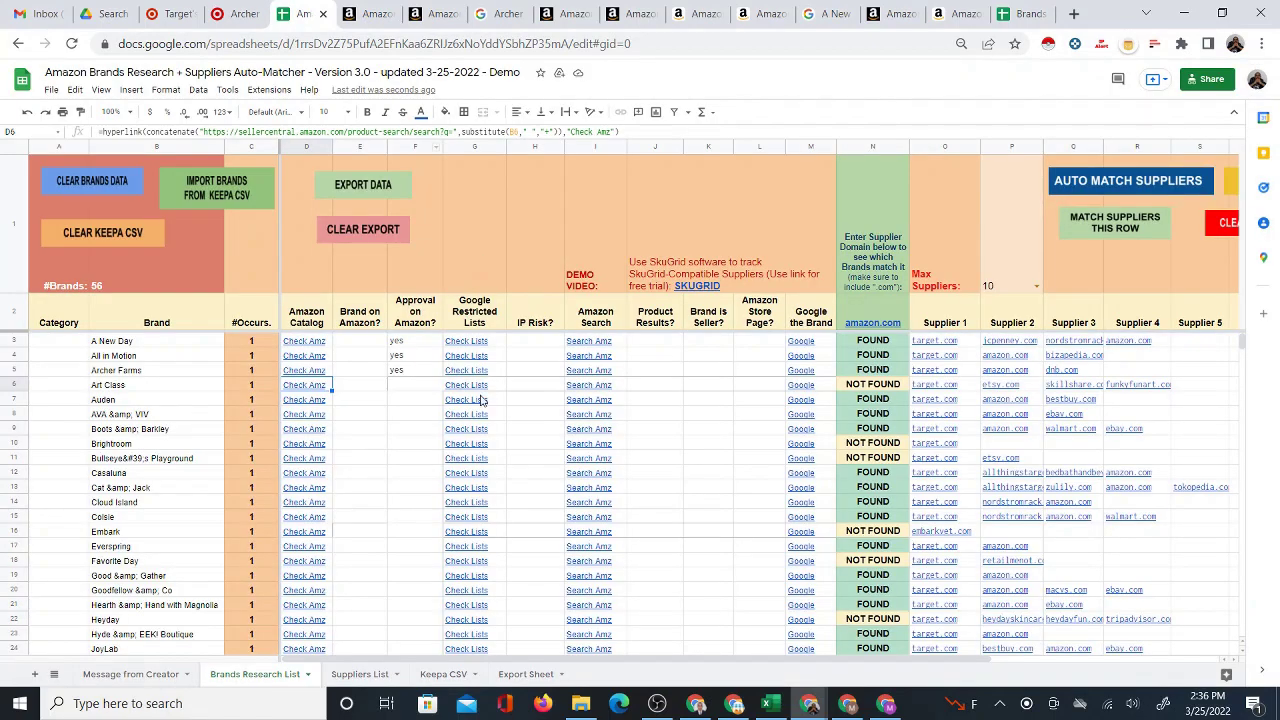
- Open the Google search for the Art Class brand from its row in the sheet
{"action": "mouse_move", "coordinate": [587, 392]}
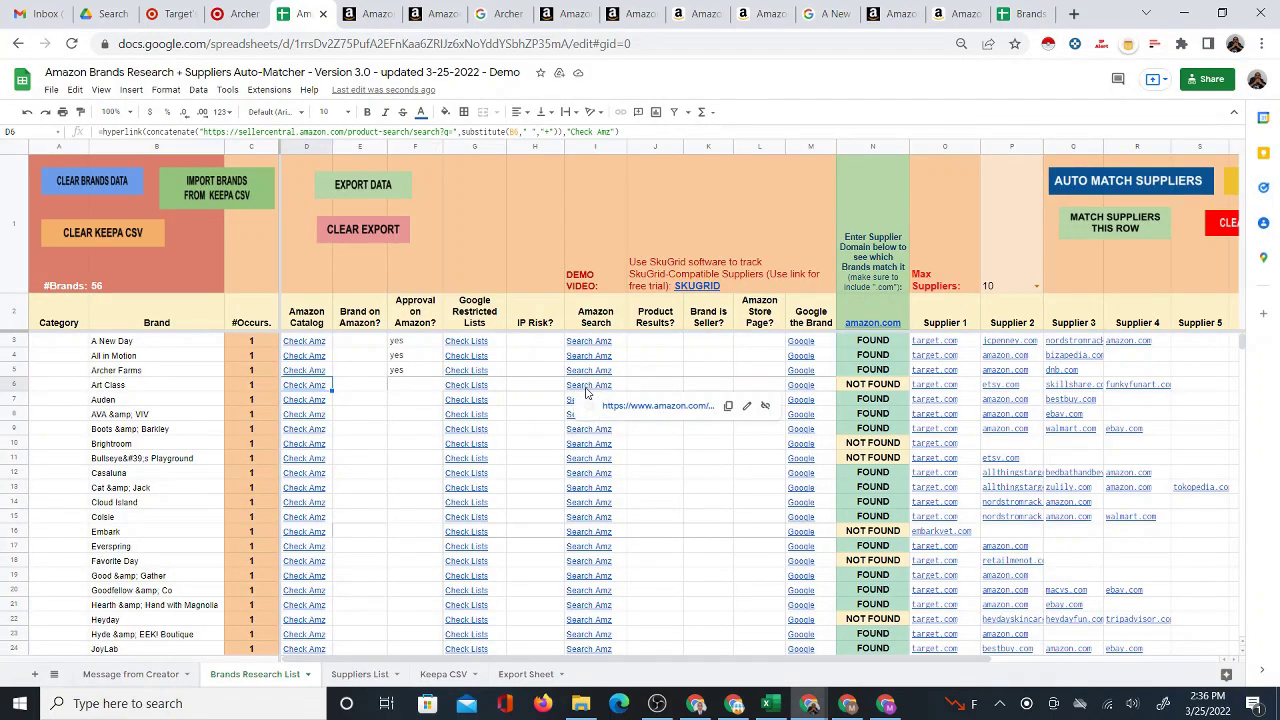
{"action": "mouse_move", "coordinate": [806, 391]}
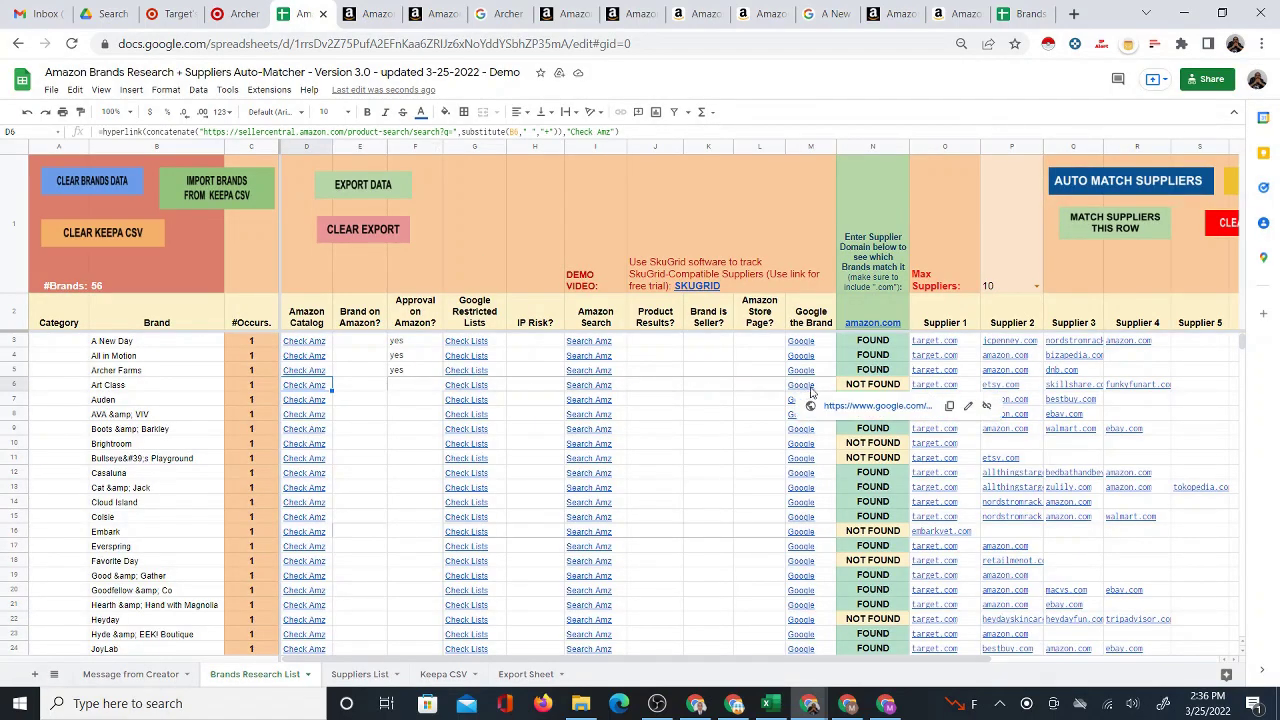
{"action": "left_click", "coordinate": [864, 408]}
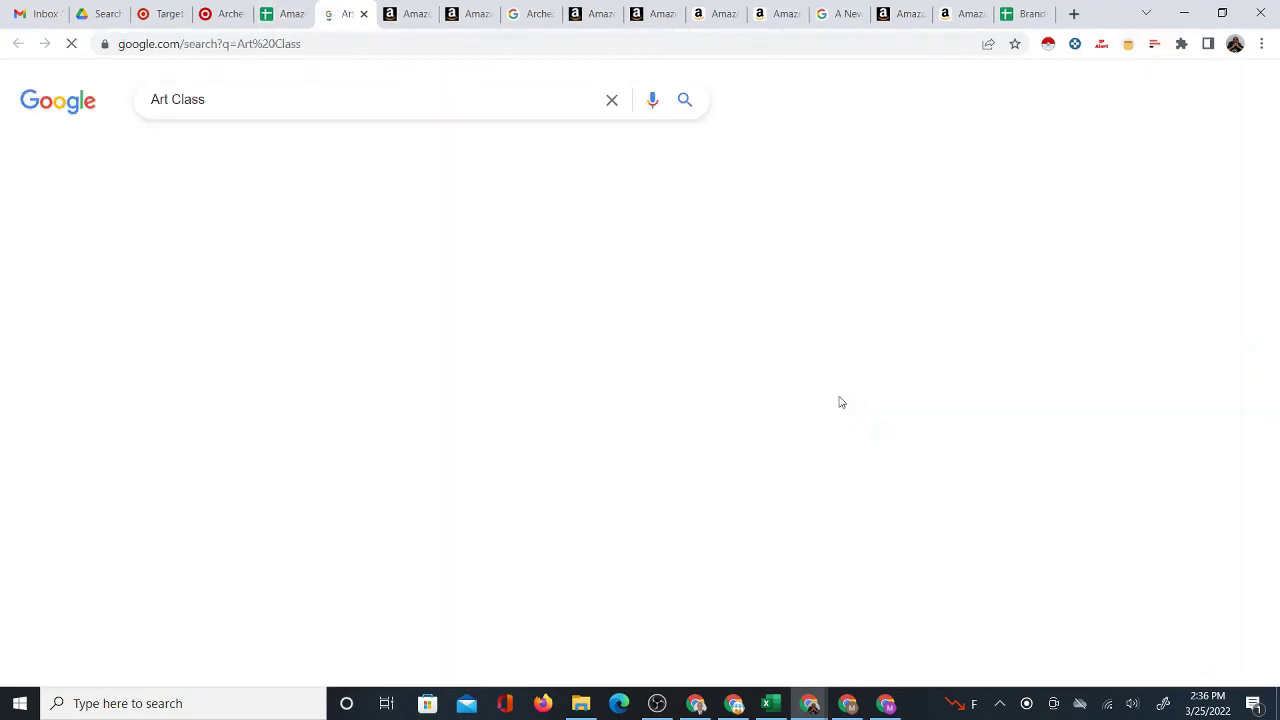
- Examine the Google results for websites that carry the Art Class brand and return to the brands sheet
{"action": "scroll", "coordinate": [250, 398], "scroll_direction": "down", "scroll_amount": 3}
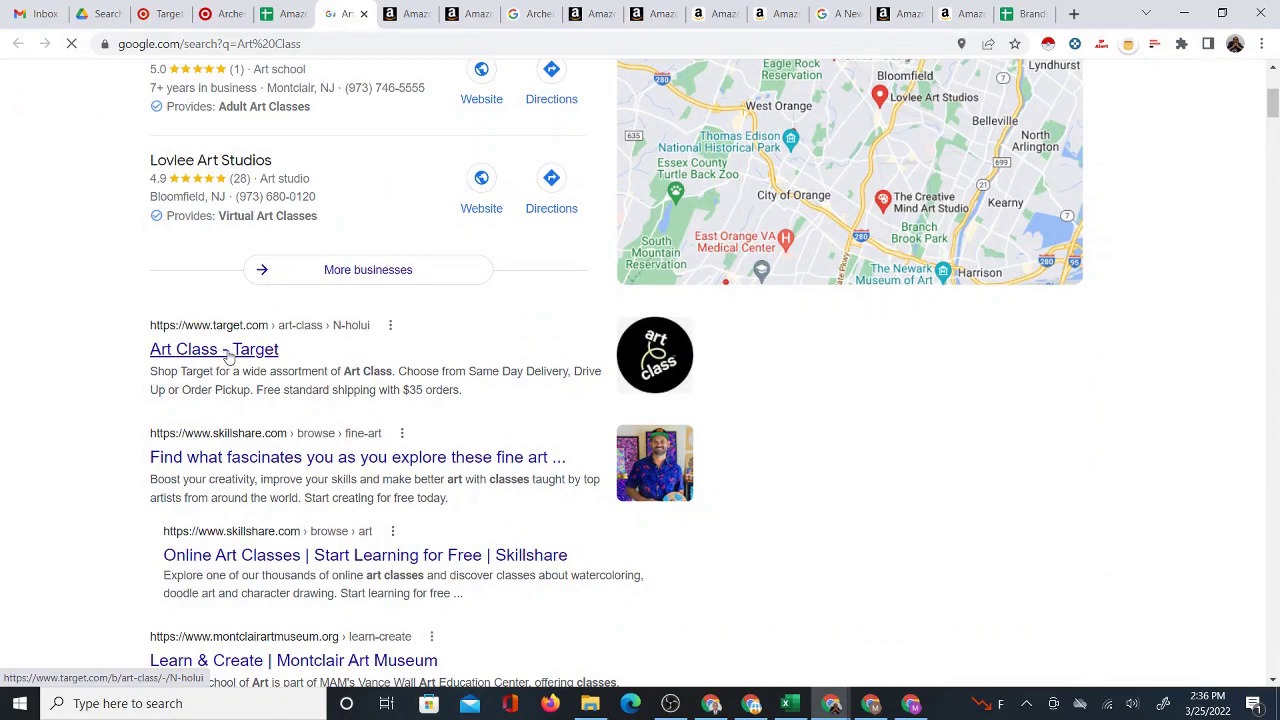
{"action": "scroll", "coordinate": [270, 480], "scroll_direction": "down", "scroll_amount": 2}
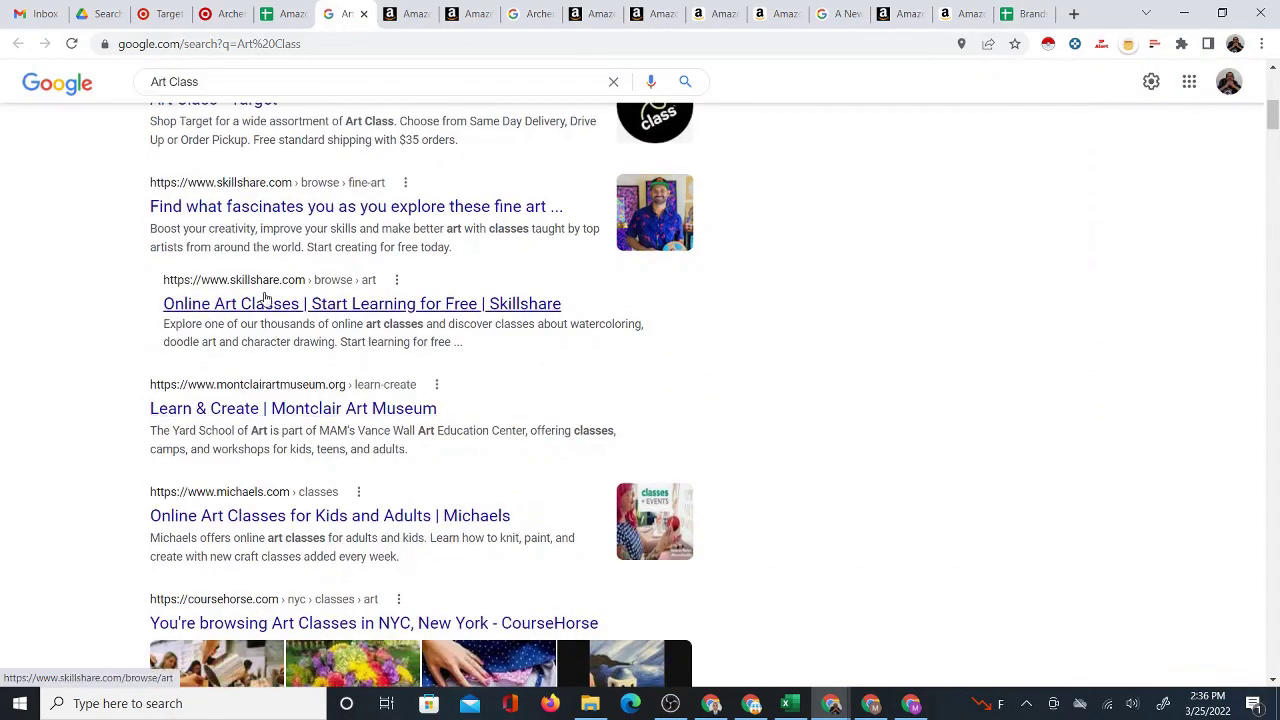
{"action": "scroll", "coordinate": [295, 470], "scroll_direction": "down", "scroll_amount": 2}
{"action": "scroll", "coordinate": [305, 455], "scroll_direction": "down", "scroll_amount": 2}
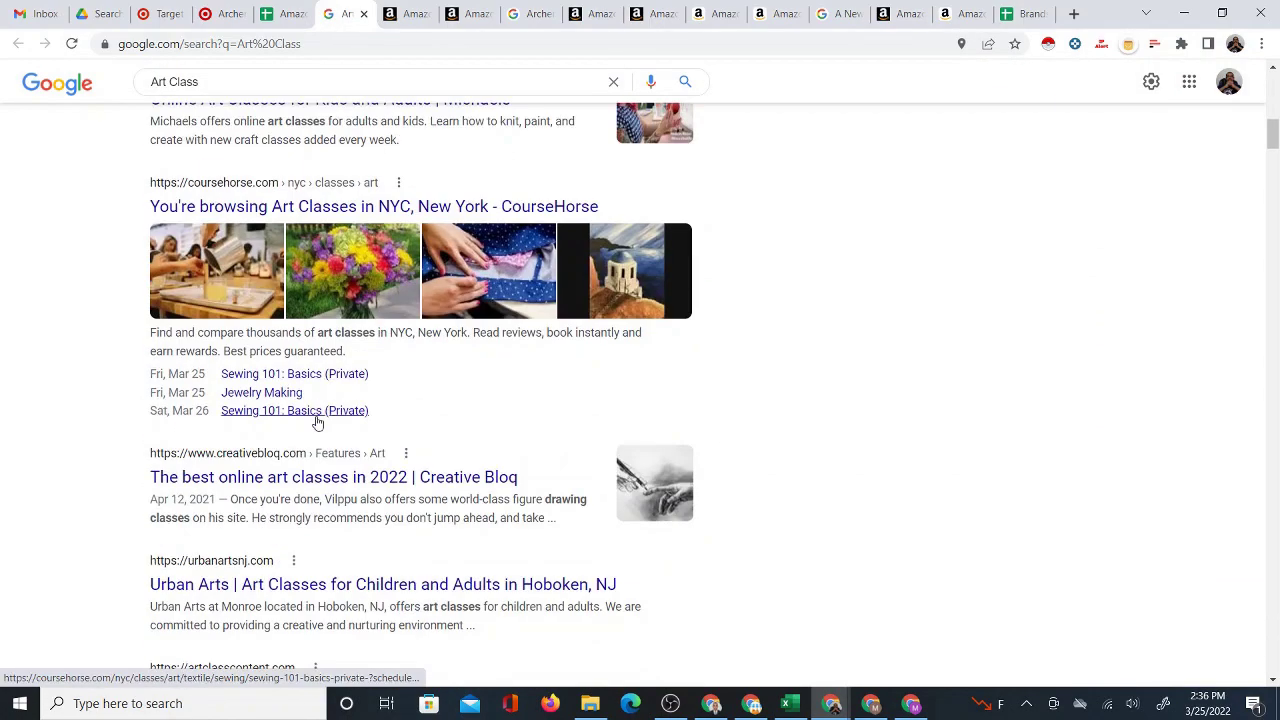
{"action": "scroll", "coordinate": [314, 434], "scroll_direction": "down", "scroll_amount": 3}
{"action": "scroll", "coordinate": [318, 393], "scroll_direction": "down", "scroll_amount": 4}
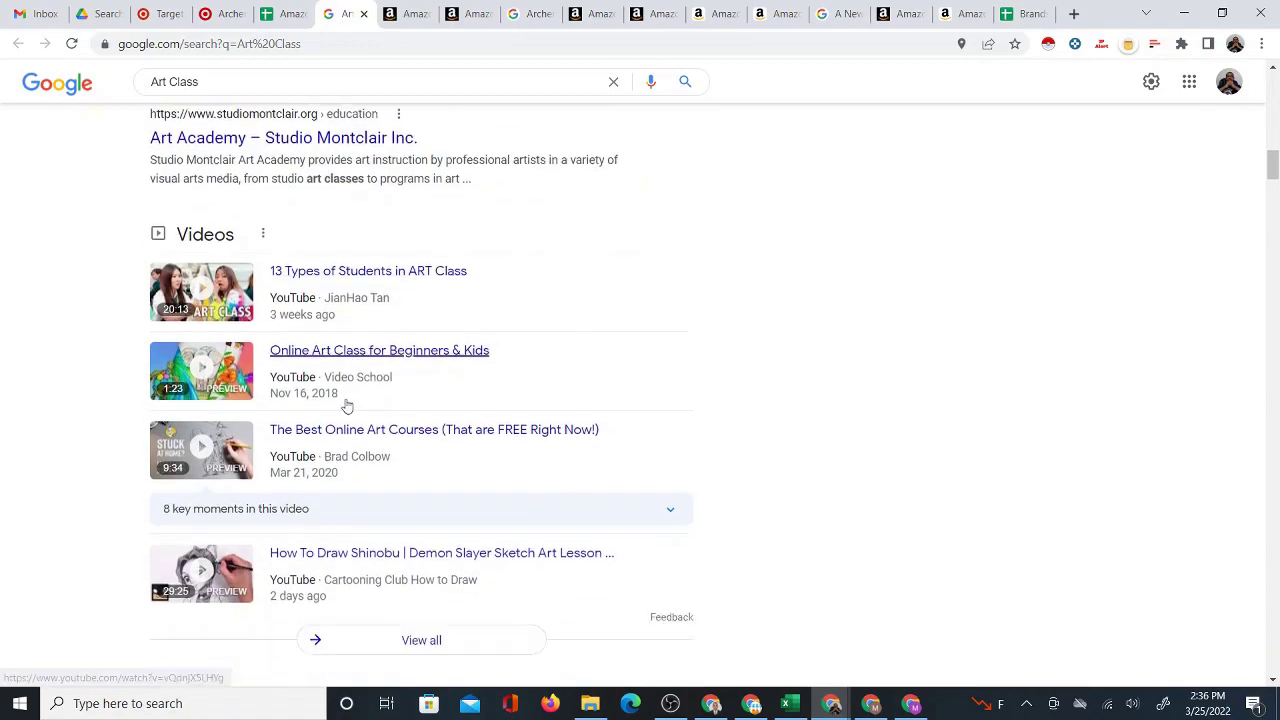
{"action": "scroll", "coordinate": [346, 403], "scroll_direction": "down", "scroll_amount": 3}
{"action": "scroll", "coordinate": [322, 498], "scroll_direction": "down", "scroll_amount": 6}
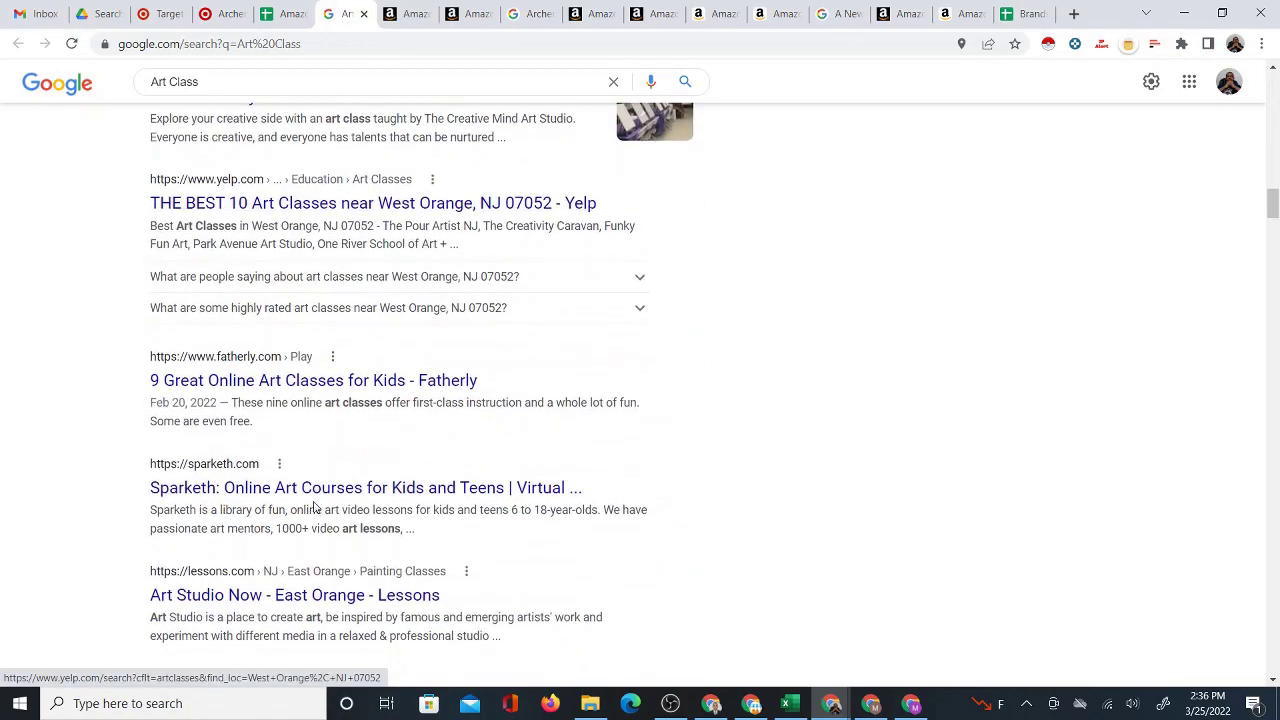
{"action": "scroll", "coordinate": [338, 433], "scroll_direction": "down", "scroll_amount": 2}
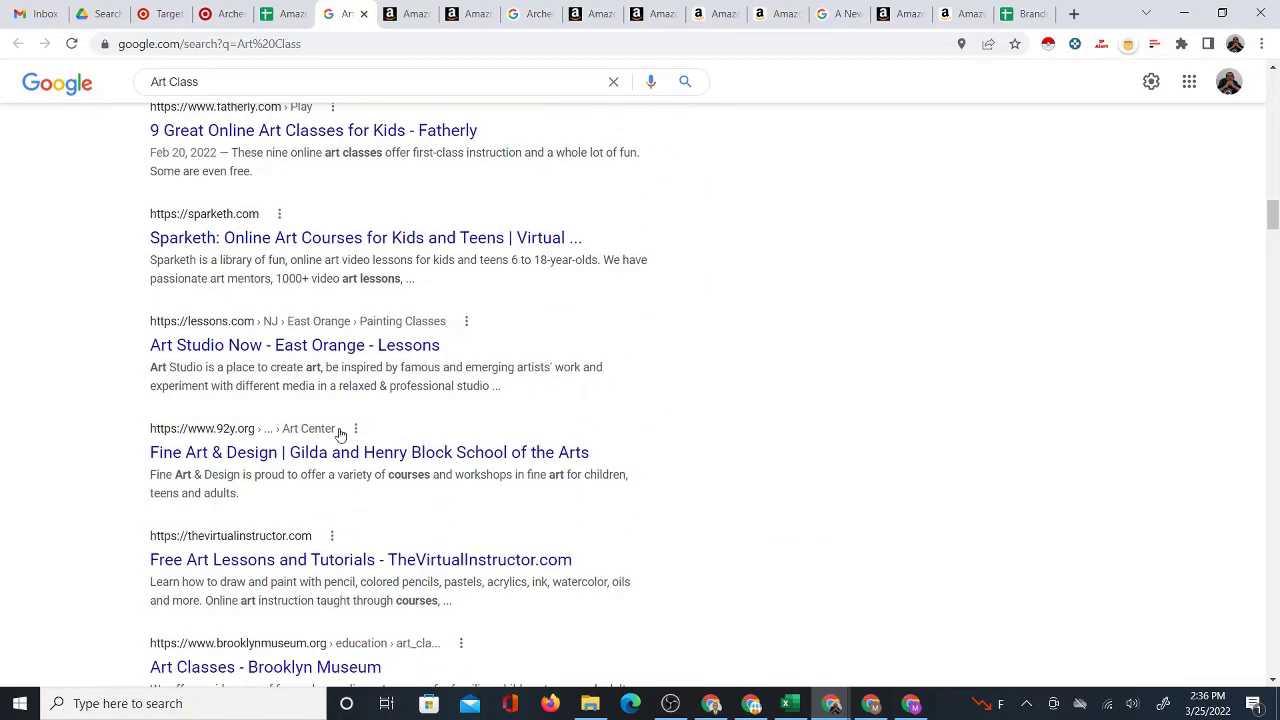
{"action": "scroll", "coordinate": [340, 434], "scroll_direction": "down", "scroll_amount": 2}
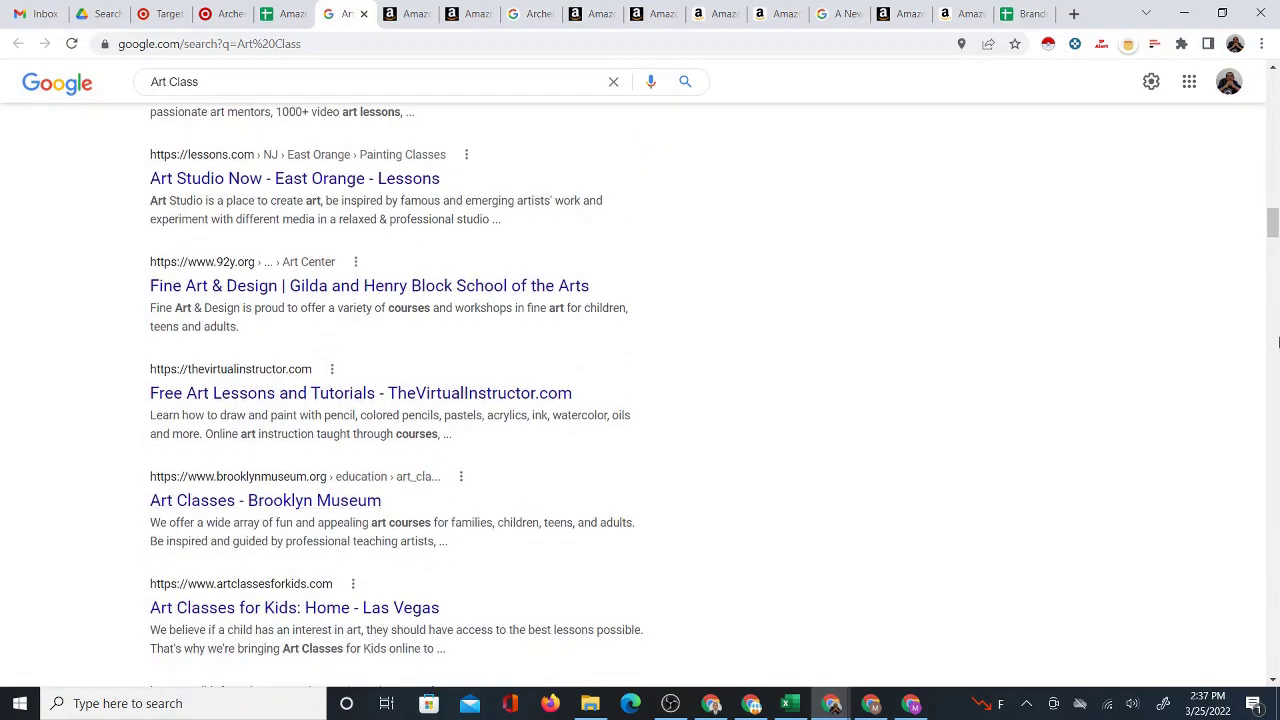
{"action": "scroll", "coordinate": [1276, 215], "scroll_direction": "down", "scroll_amount": 10}
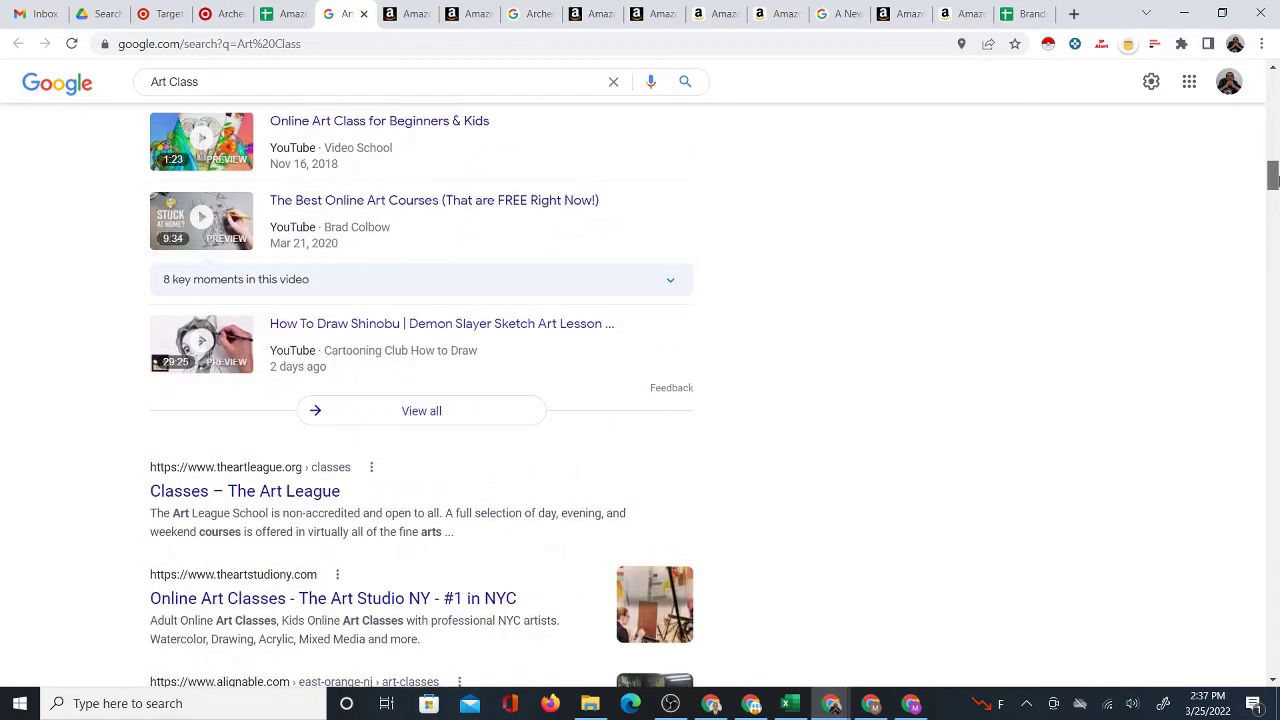
{"action": "scroll", "coordinate": [1276, 163], "scroll_direction": "up", "scroll_amount": 2}
{"action": "scroll", "coordinate": [1274, 148], "scroll_direction": "up", "scroll_amount": 15}
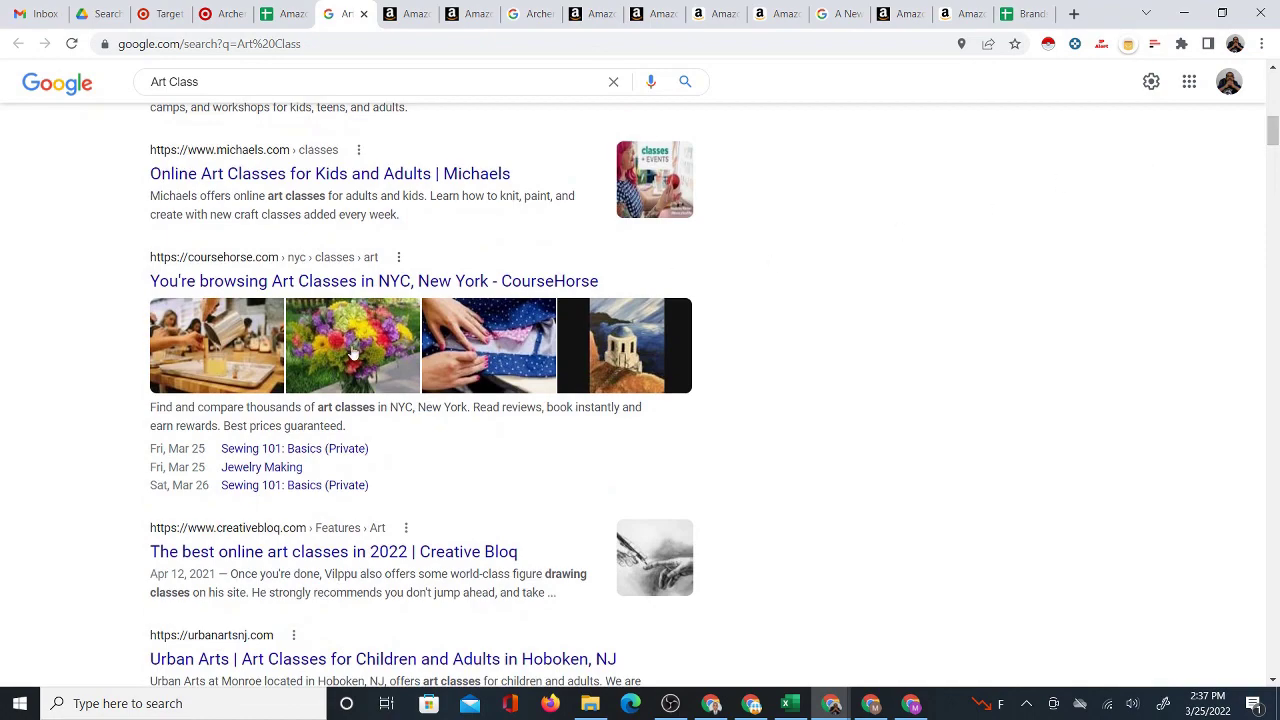
{"action": "left_click", "coordinate": [290, 14]}
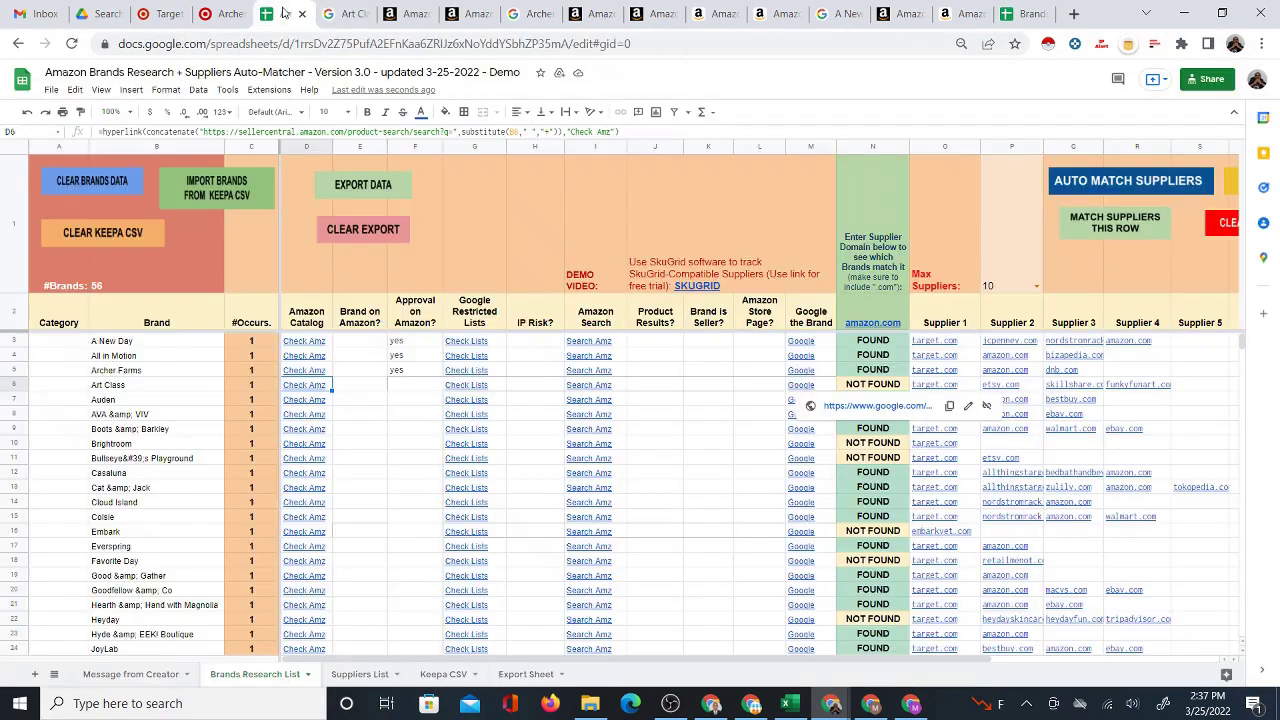
- Check Art Class's amazon.com match status and record "no" for whether the brand is on Amazon
{"action": "left_click", "coordinate": [885, 388]}
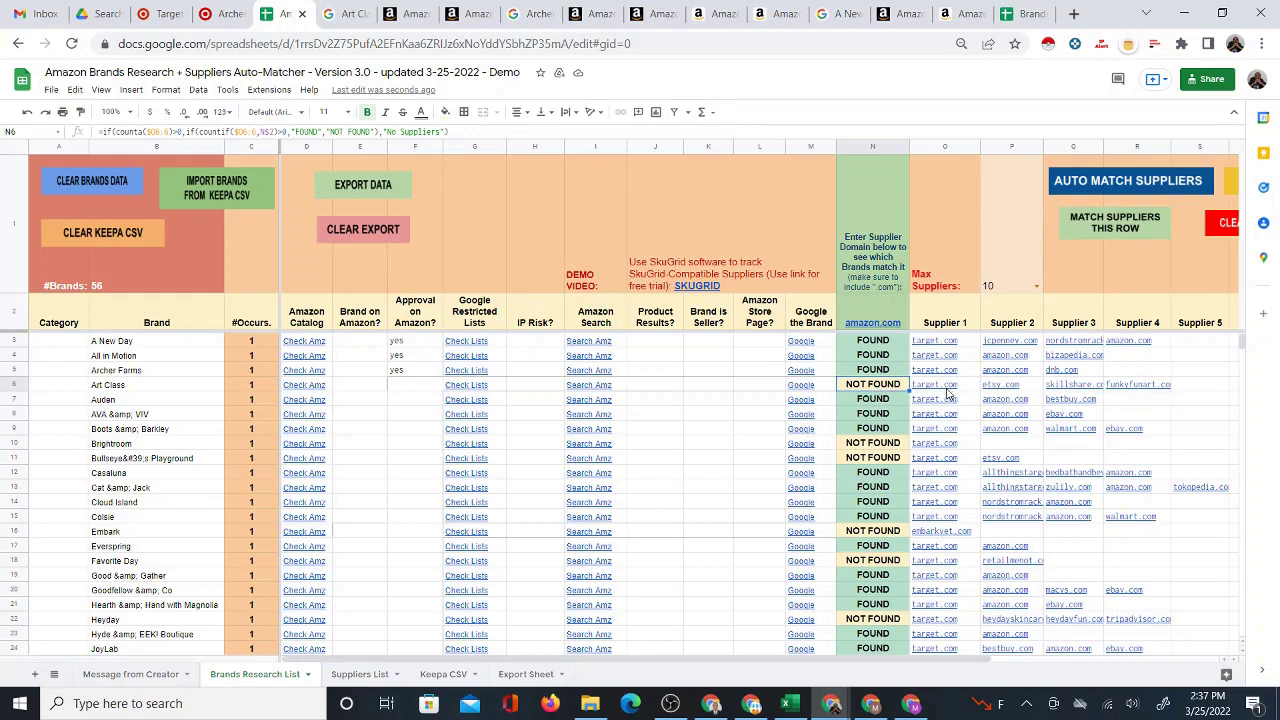
{"action": "mouse_move", "coordinate": [790, 390]}
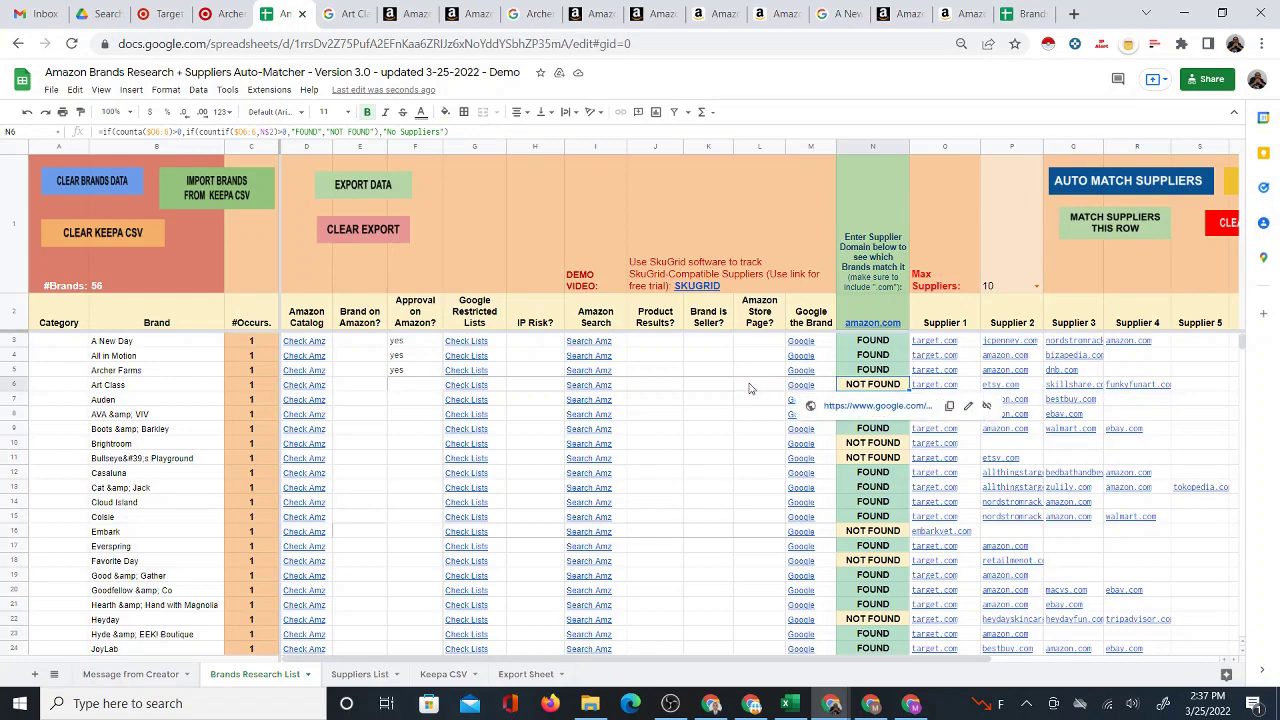
{"action": "left_click", "coordinate": [371, 390]}
{"action": "type", "text": "no"}
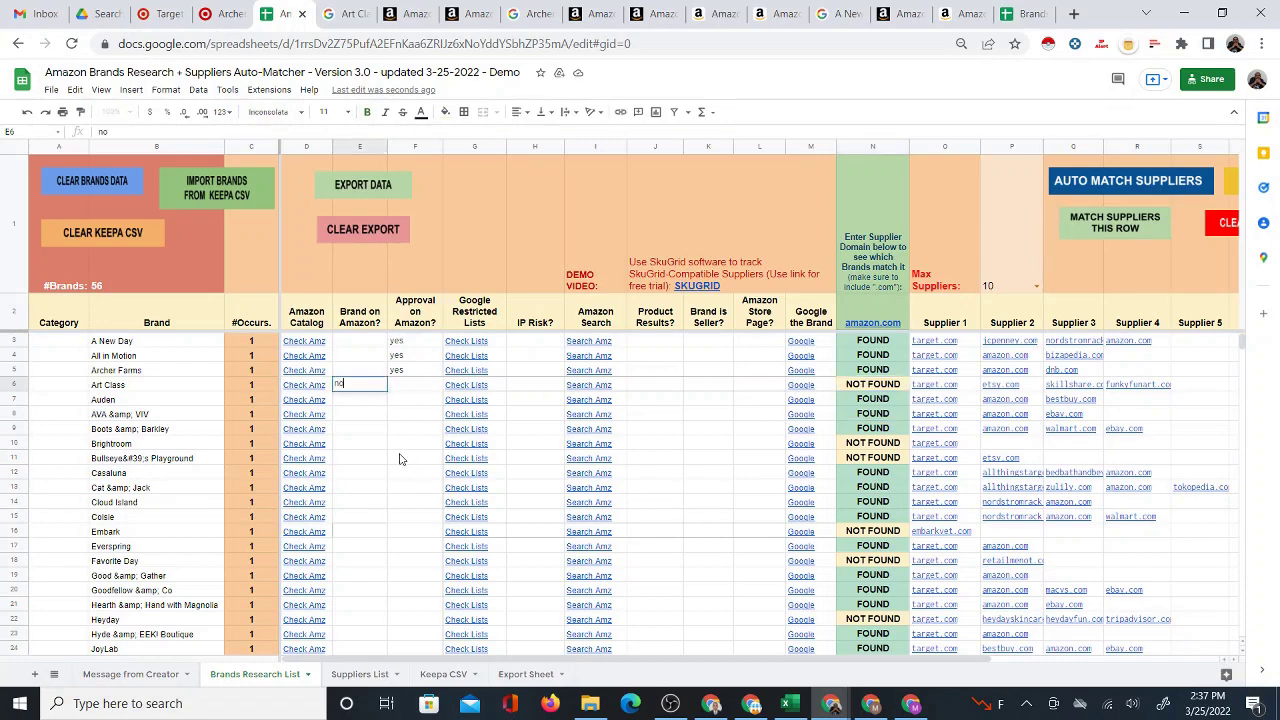
{"action": "left_click", "coordinate": [363, 391]}
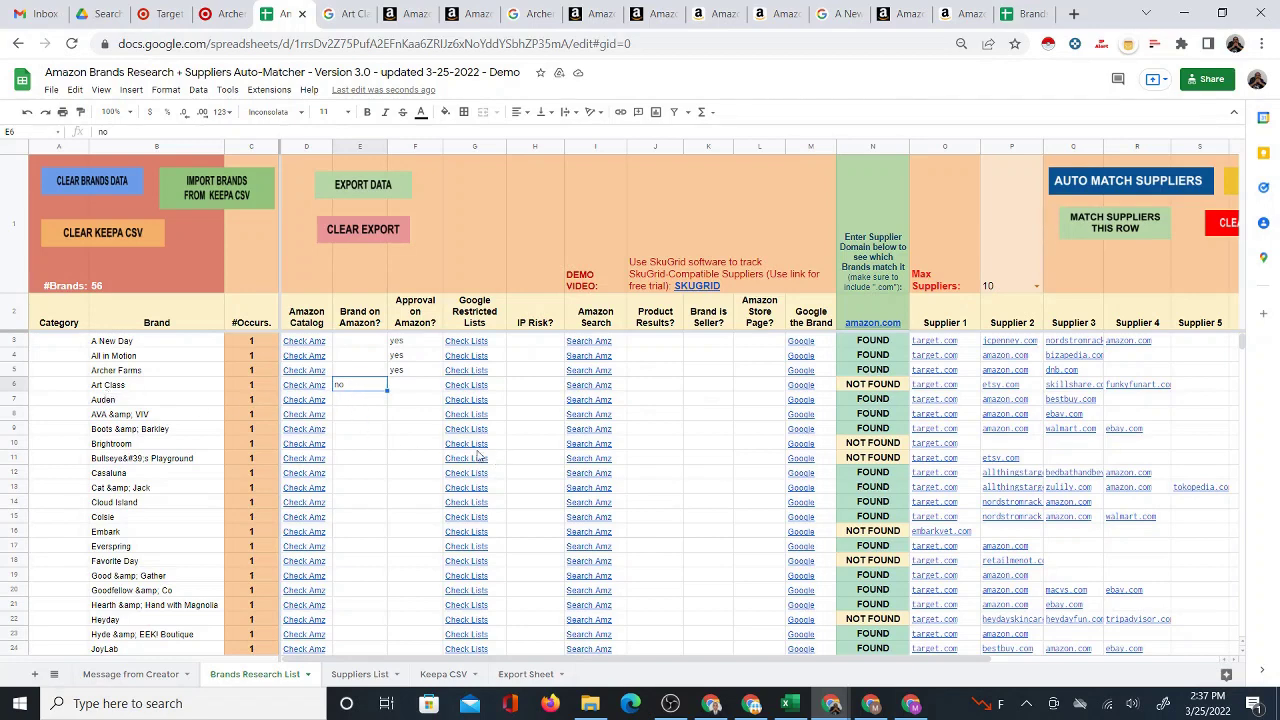
- Open the Google search for the Brightroom brand from its row and look through the results for an Amazon listing
{"action": "mouse_move", "coordinate": [805, 451]}
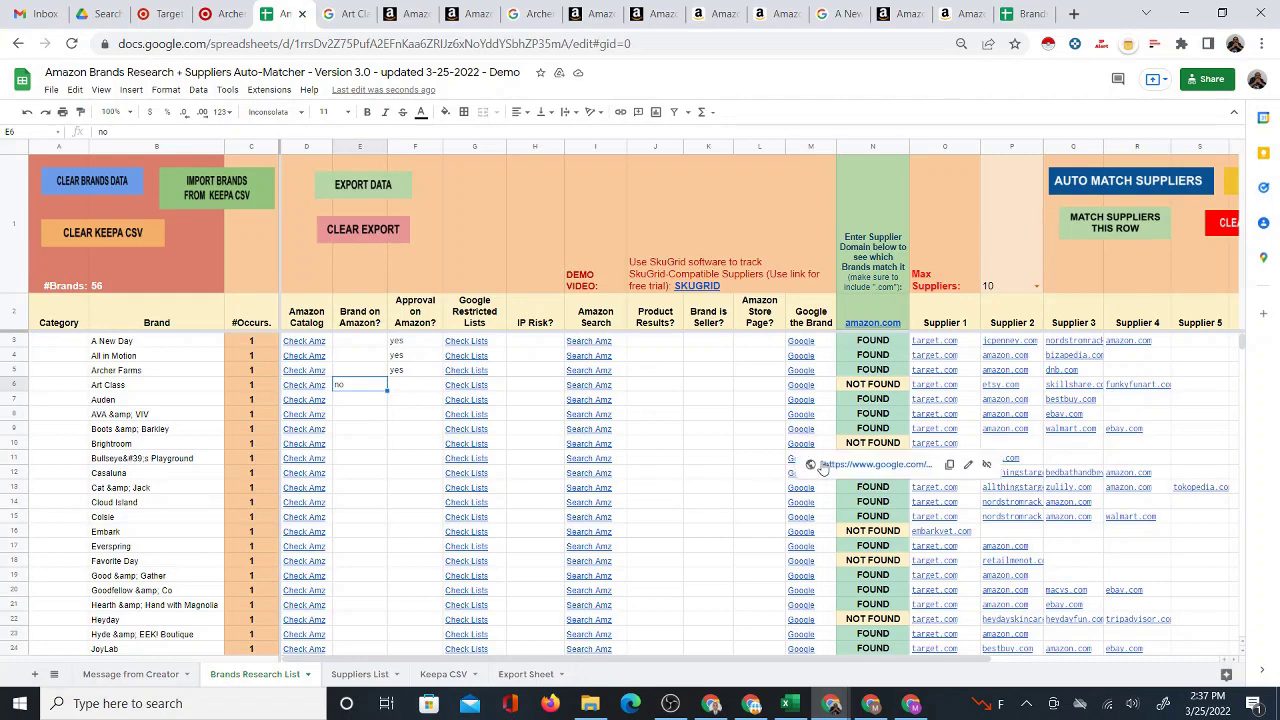
{"action": "left_click", "coordinate": [824, 466]}
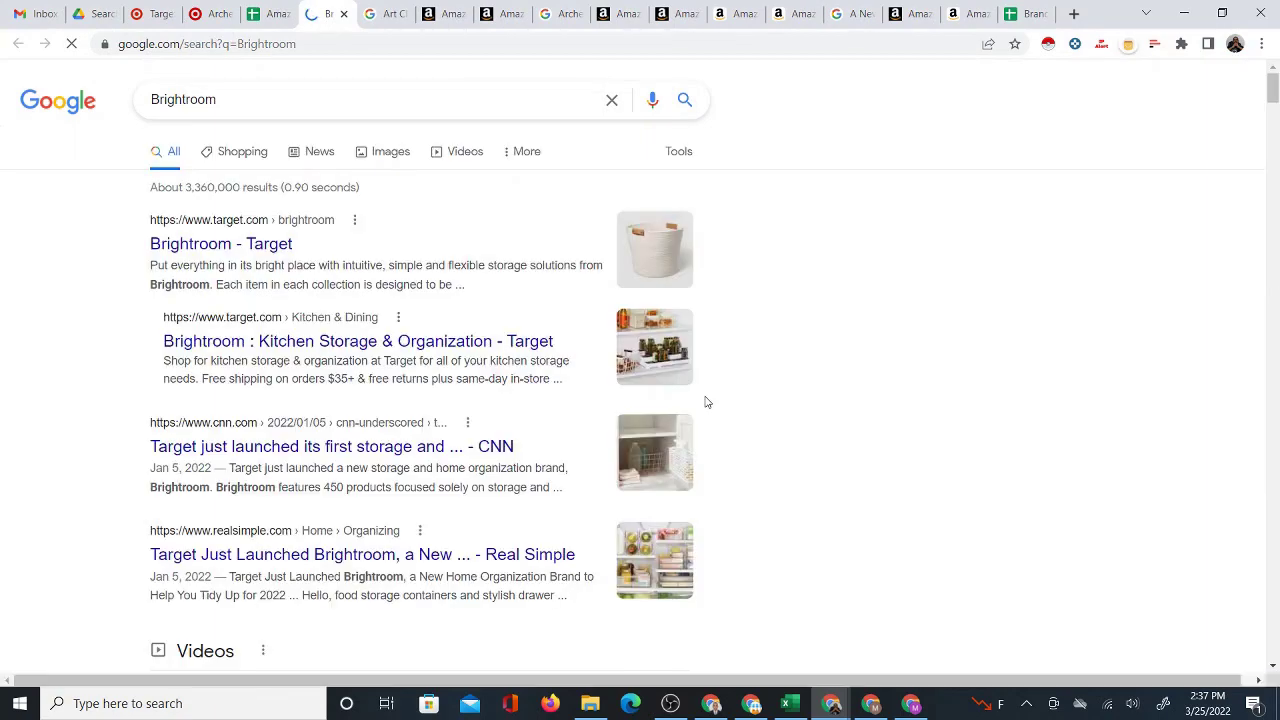
{"action": "scroll", "coordinate": [484, 440], "scroll_direction": "down", "scroll_amount": 6}
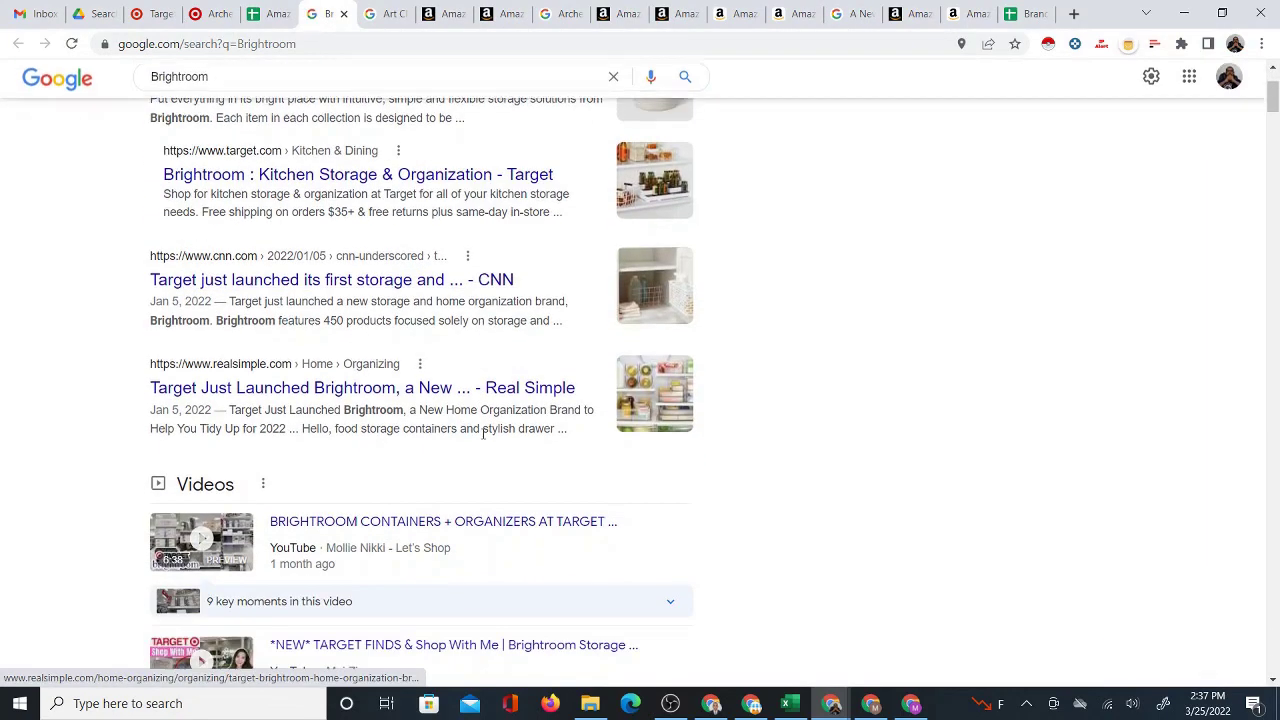
{"action": "scroll", "coordinate": [482, 430], "scroll_direction": "down", "scroll_amount": 4}
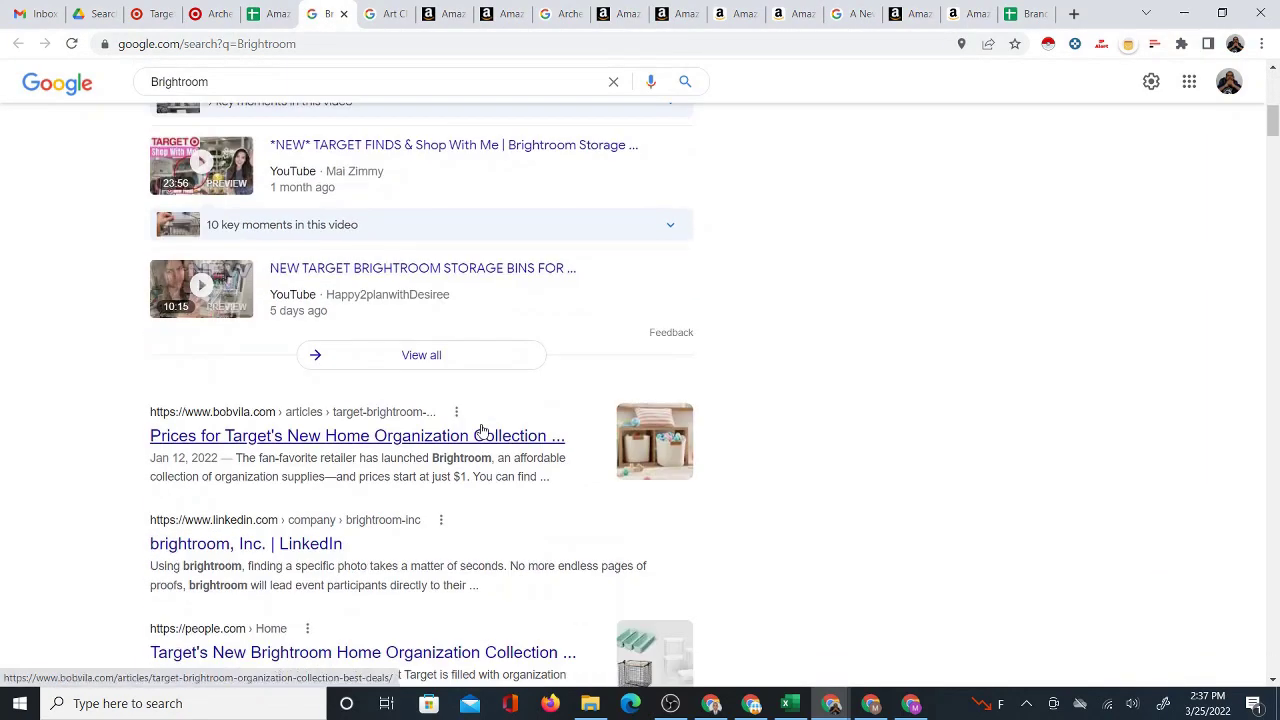
{"action": "scroll", "coordinate": [481, 424], "scroll_direction": "down", "scroll_amount": 3}
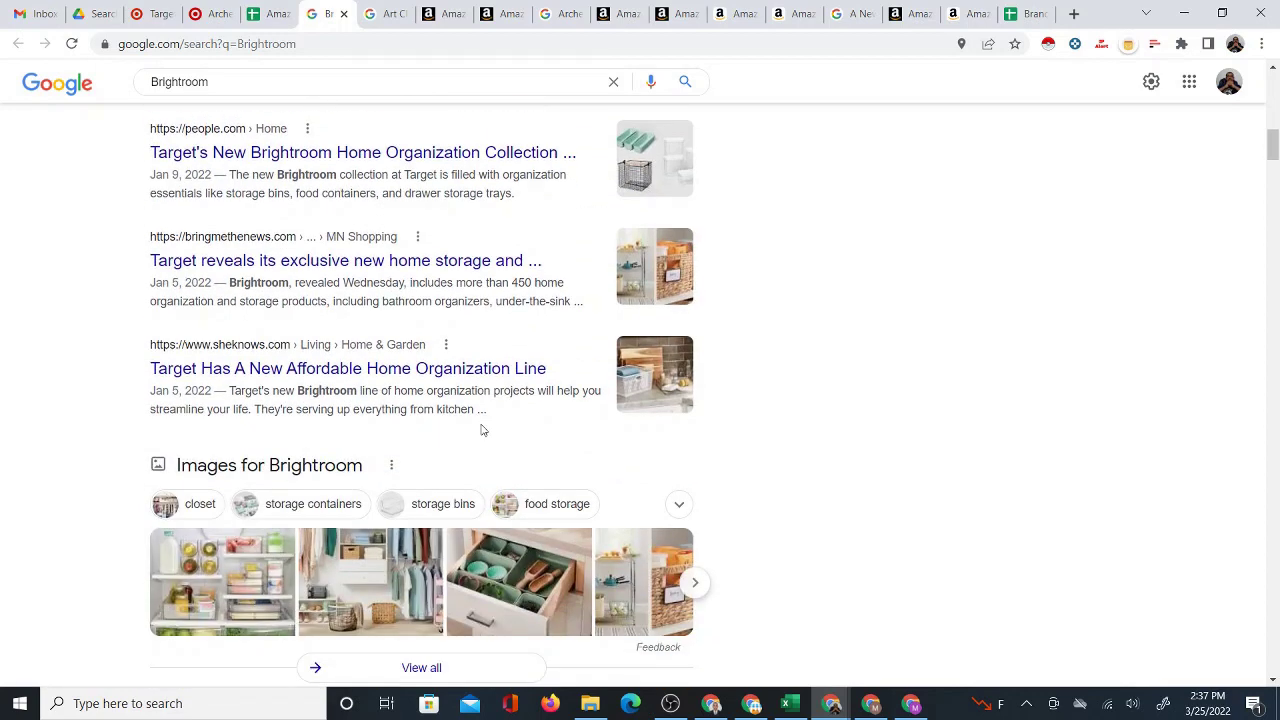
{"action": "scroll", "coordinate": [482, 426], "scroll_direction": "down", "scroll_amount": 7}
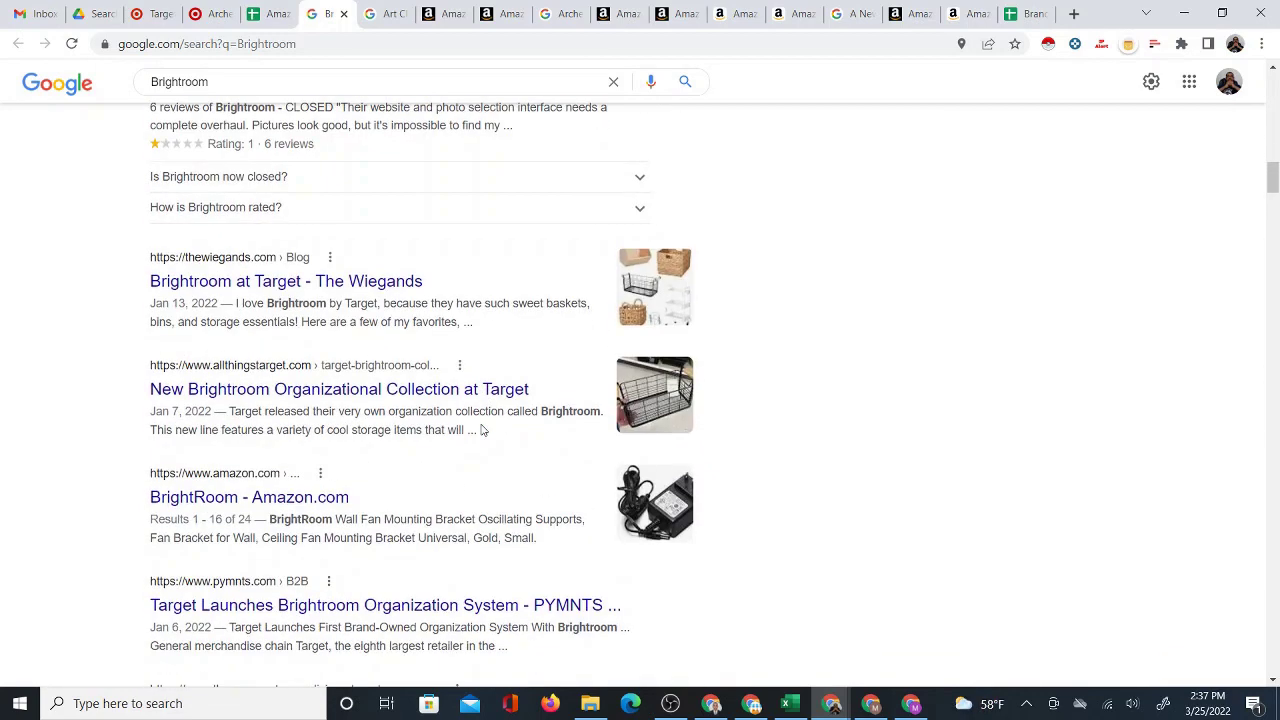
- Open the Amazon result for BrightRoom and inspect the product page of the U-Shape Silver LED Aluminium Channel
{"action": "left_click", "coordinate": [287, 500]}
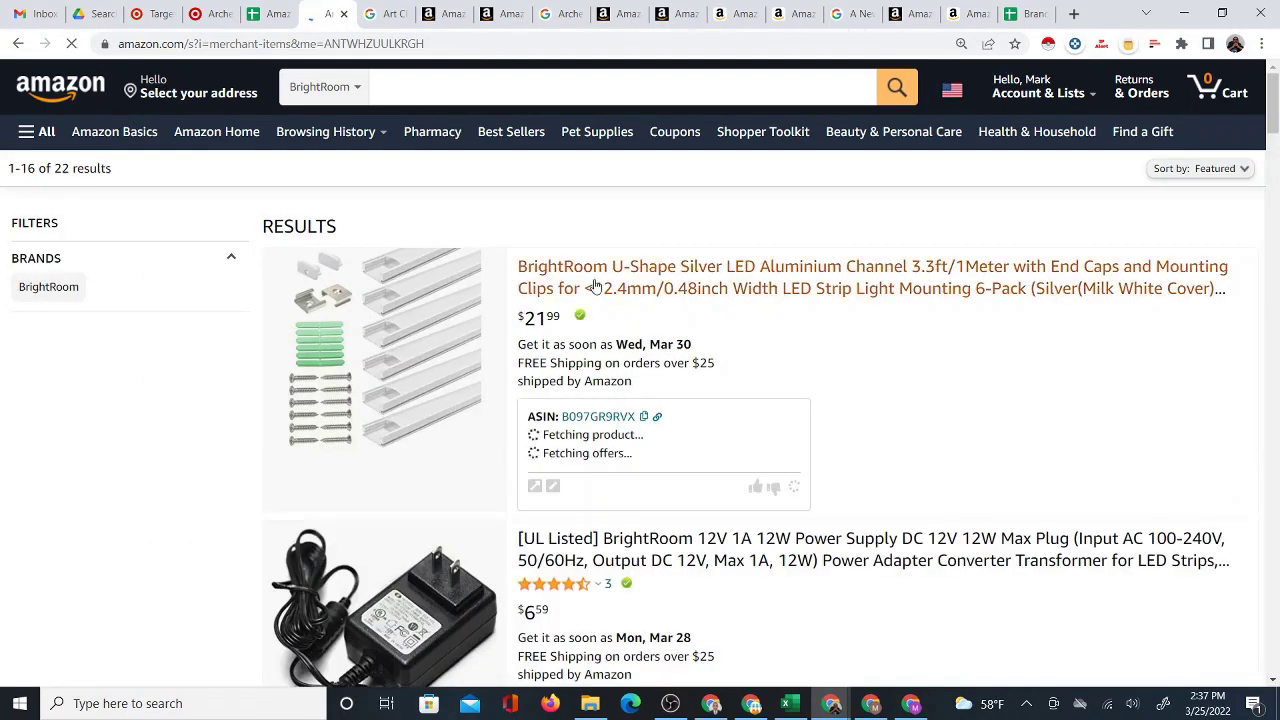
{"action": "left_click", "coordinate": [600, 289]}
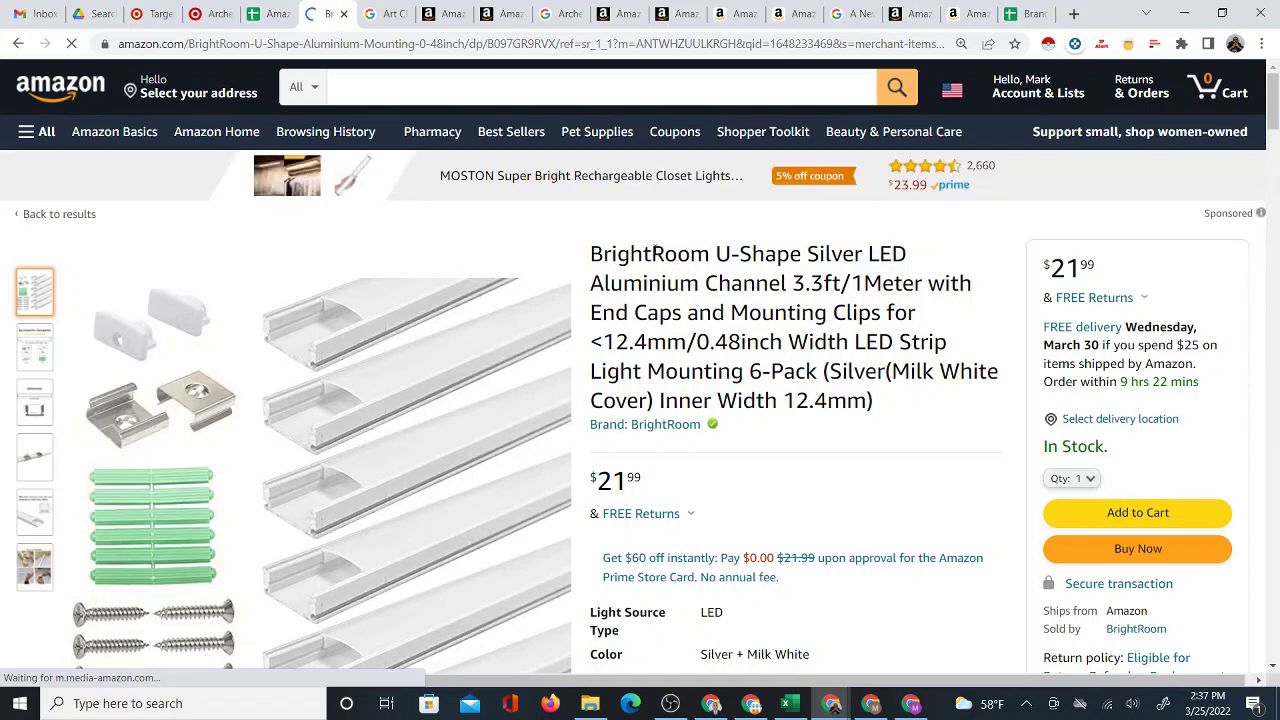
{"action": "left_click_drag", "start_coordinate": [688, 254], "coordinate": [655, 254]}
{"action": "left_click", "coordinate": [256, 20]}
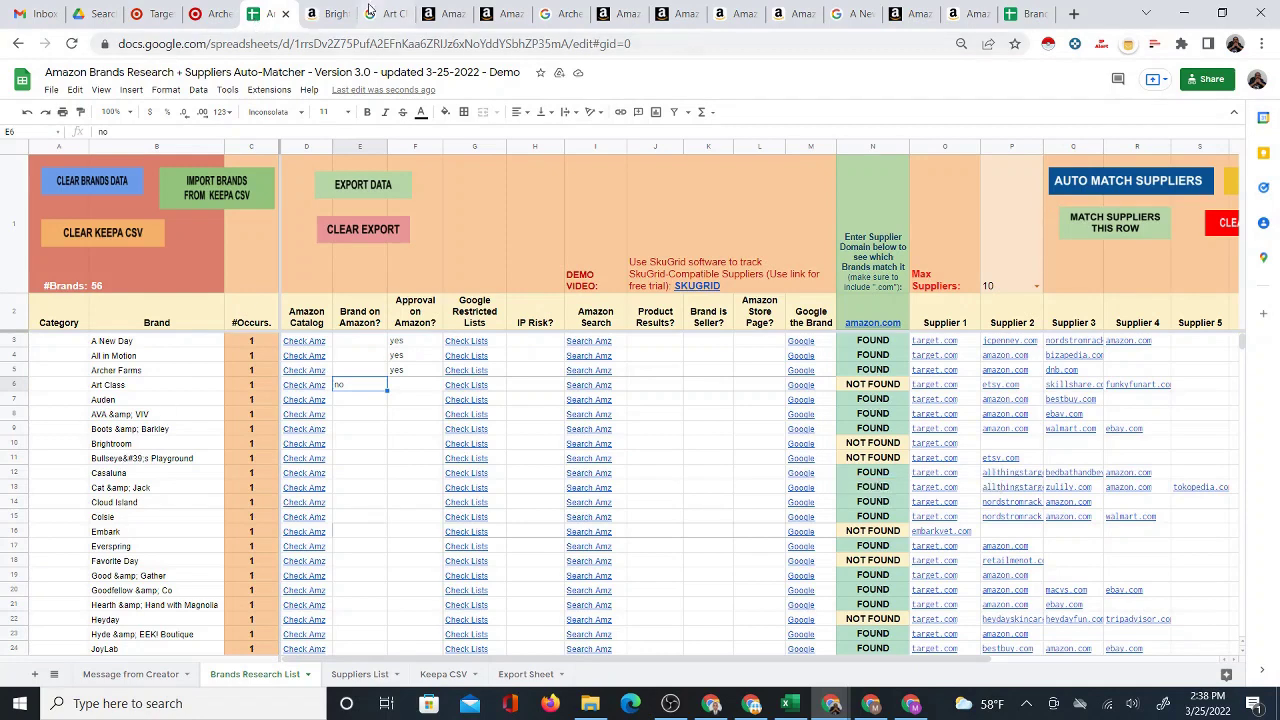
{"action": "left_click", "coordinate": [330, 15]}
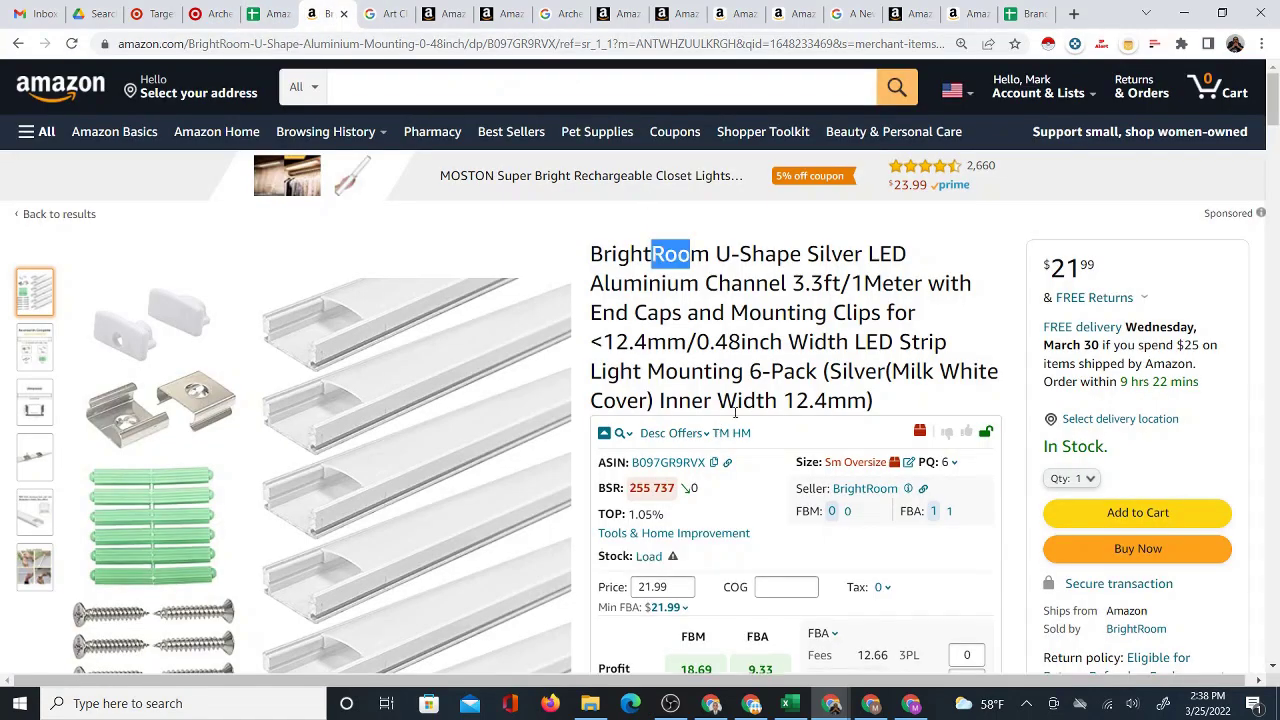
{"action": "scroll", "coordinate": [735, 412], "scroll_direction": "down", "scroll_amount": 3}
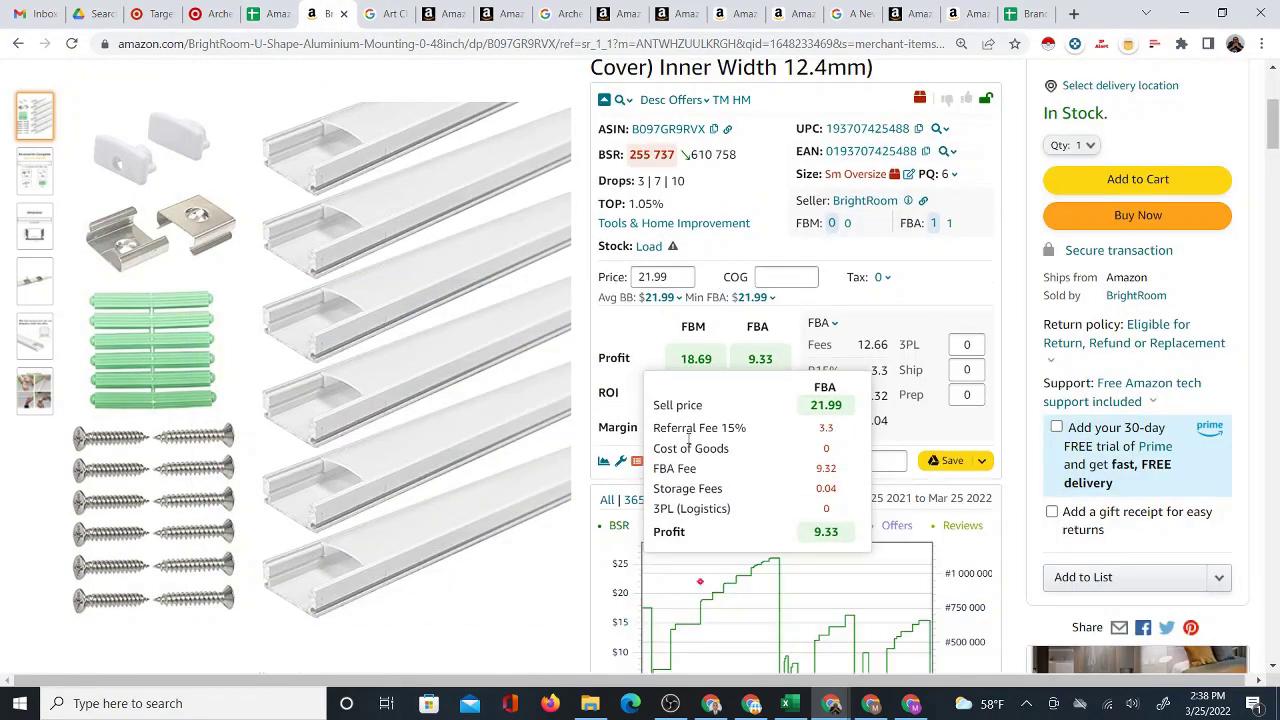
{"action": "scroll", "coordinate": [700, 510], "scroll_direction": "down", "scroll_amount": 3}
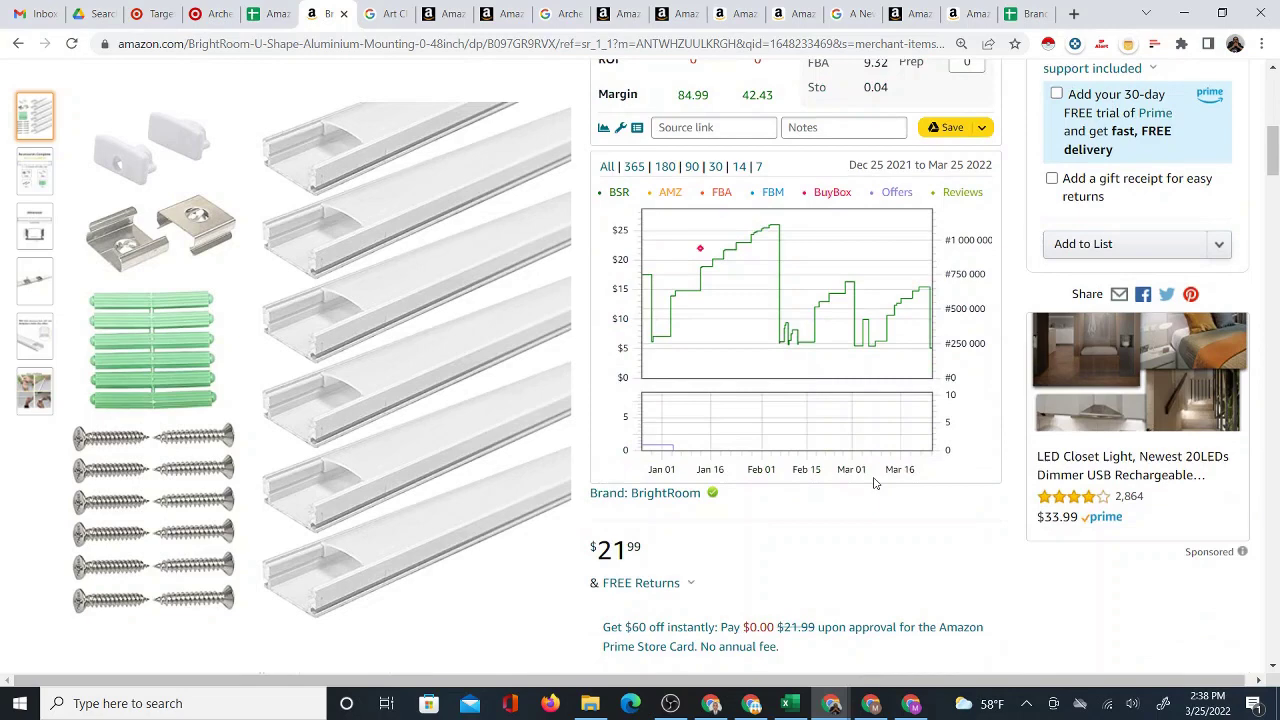
- Open the BrightRoom brand's Amazon search results from the product page and look over the listed products
{"action": "left_click", "coordinate": [674, 495]}
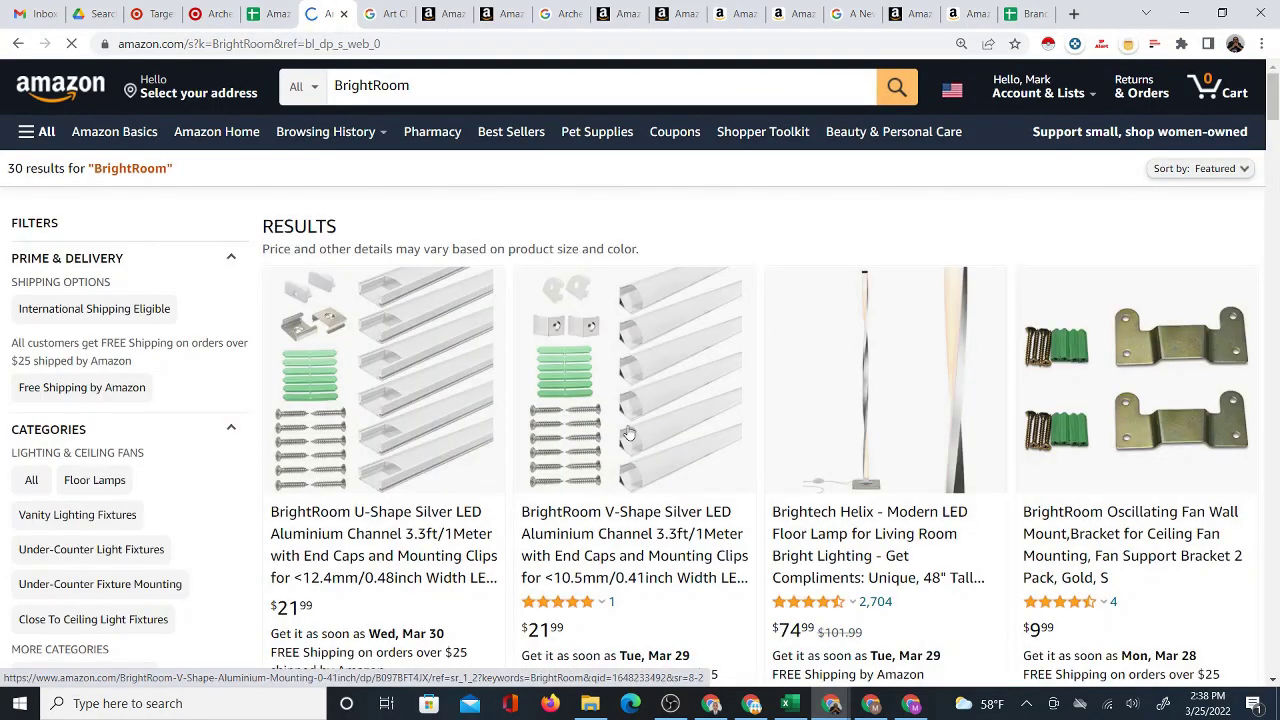
{"action": "scroll", "coordinate": [622, 522], "scroll_direction": "down", "scroll_amount": 1}
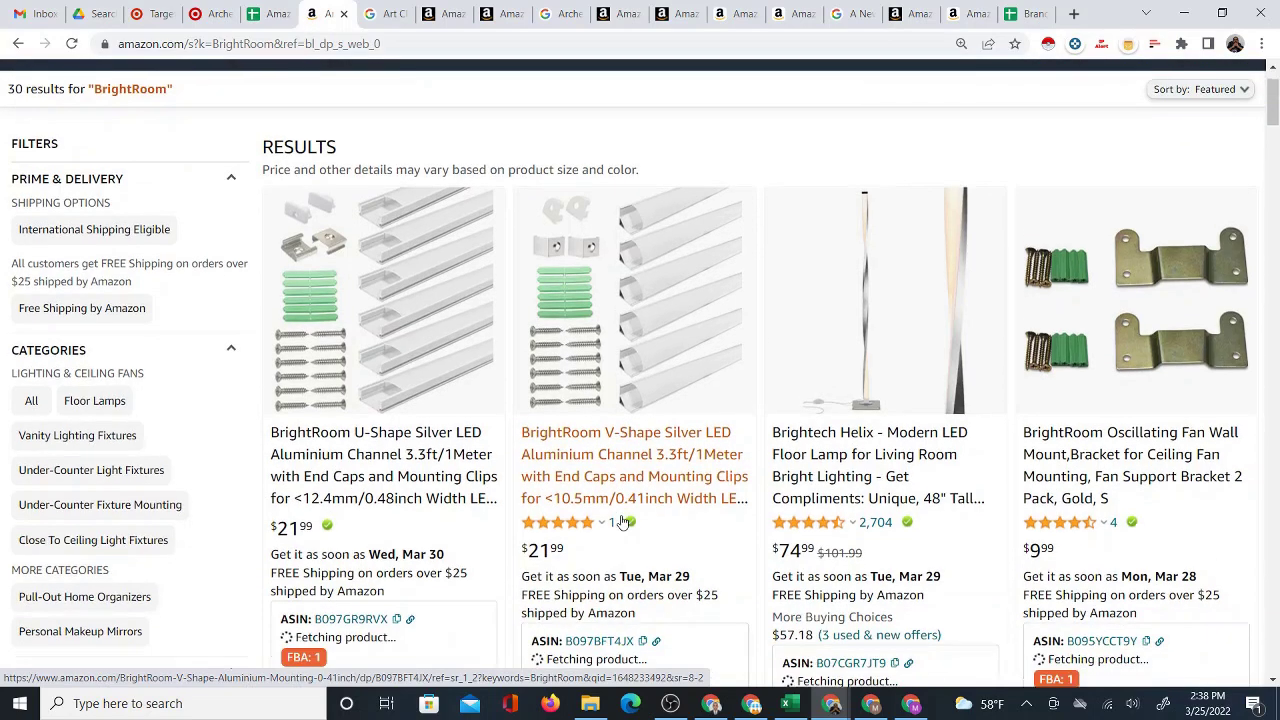
{"action": "scroll", "coordinate": [650, 305], "scroll_direction": "down", "scroll_amount": 2}
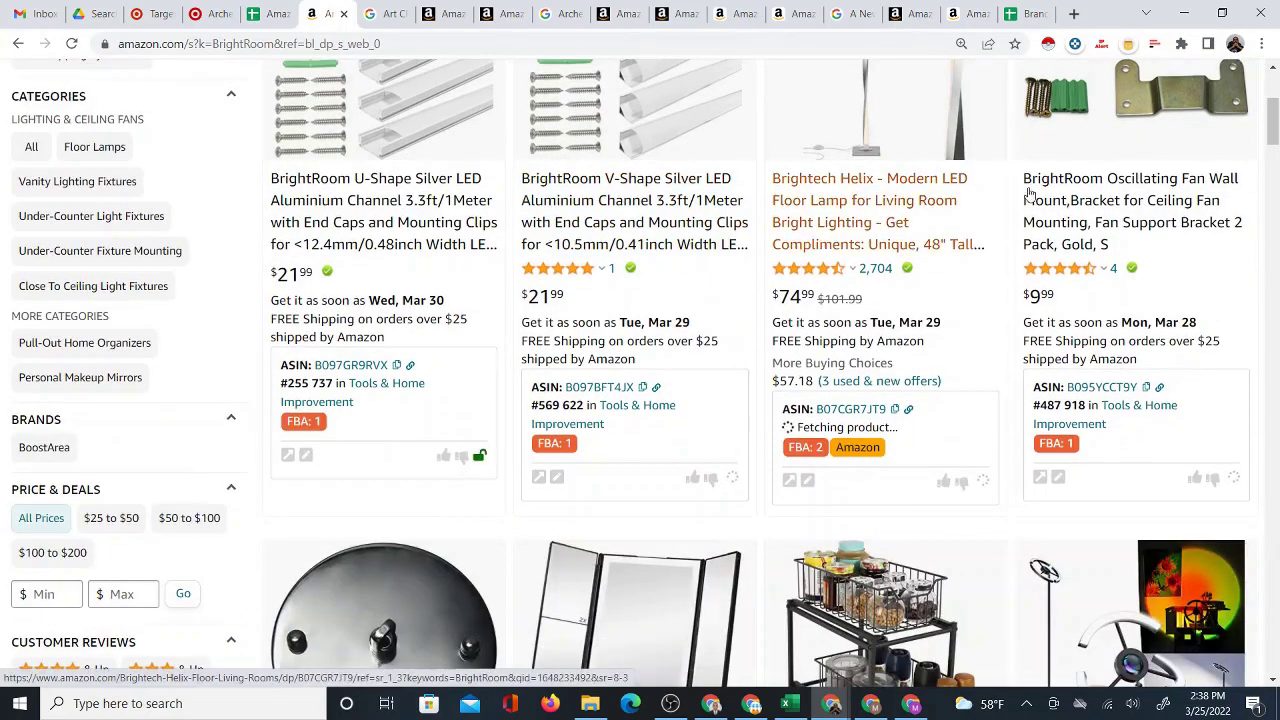
- Return to the brands sheet and record "yes" for whether Brightroom is on Amazon
{"action": "left_click", "coordinate": [268, 13]}
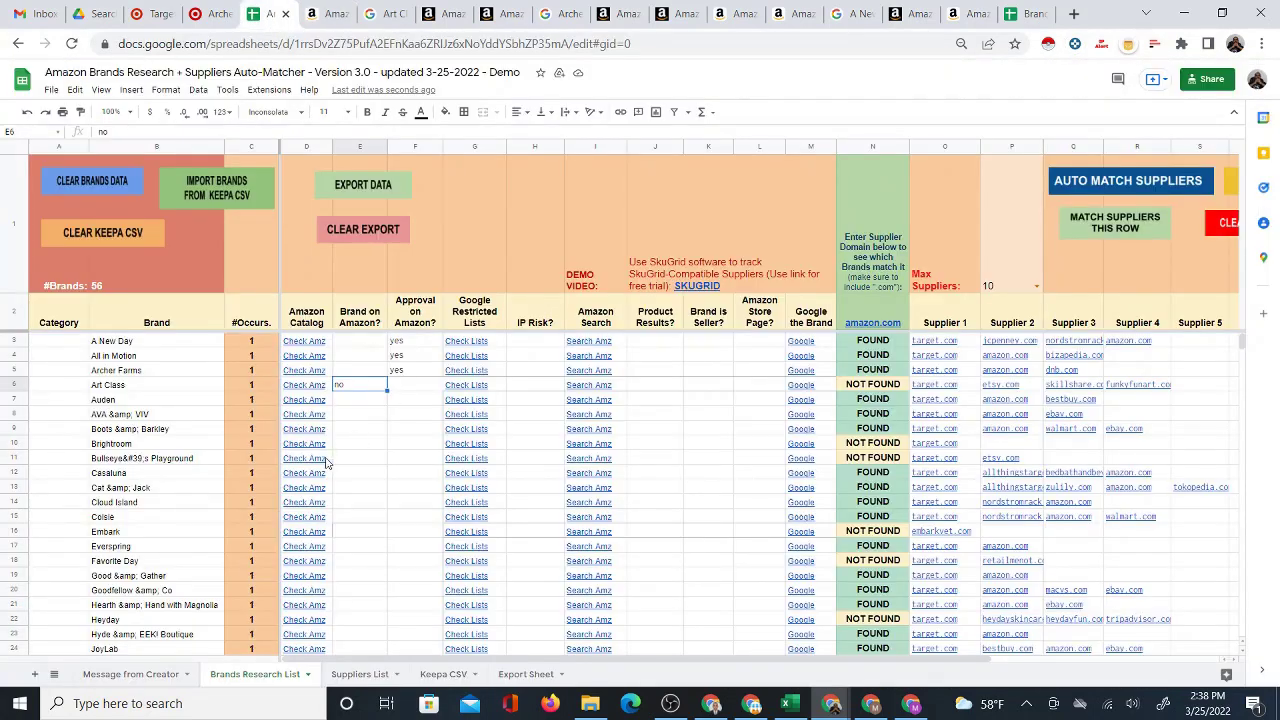
{"action": "left_click", "coordinate": [356, 444]}
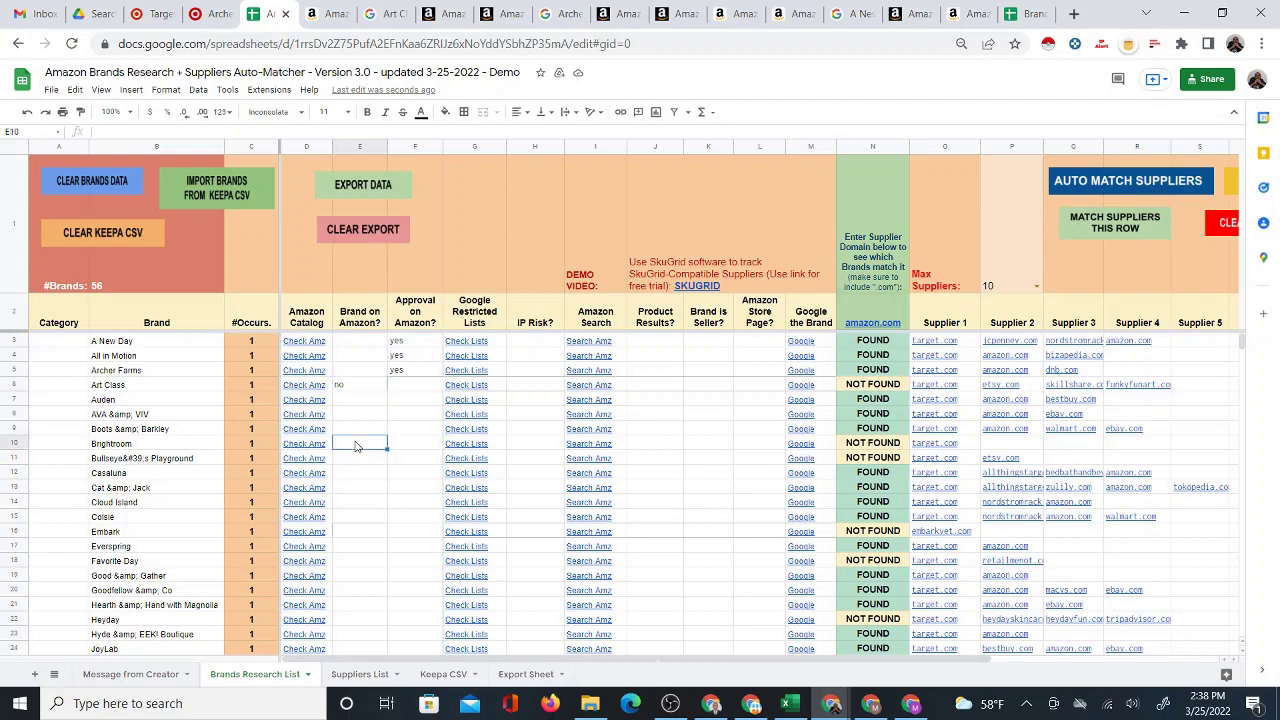
{"action": "type", "text": "yes"}
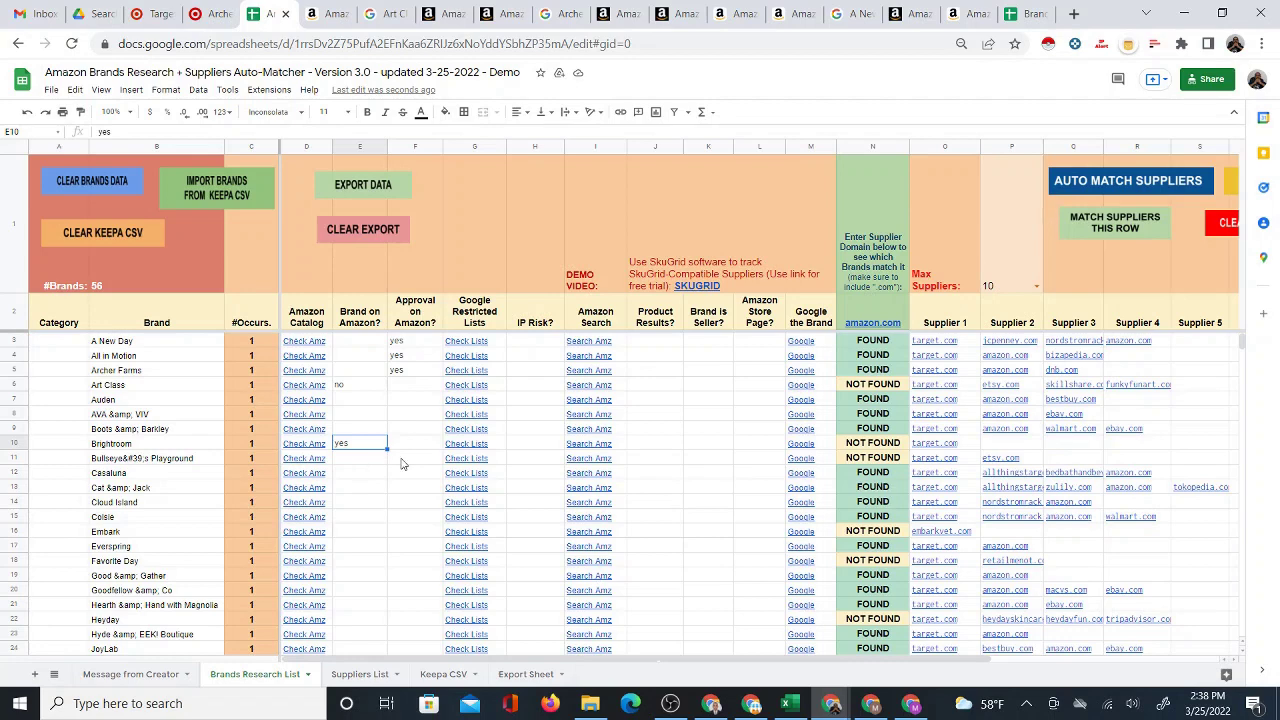
{"action": "mouse_move", "coordinate": [1043, 434]}
{"action": "left_click", "coordinate": [357, 463]}
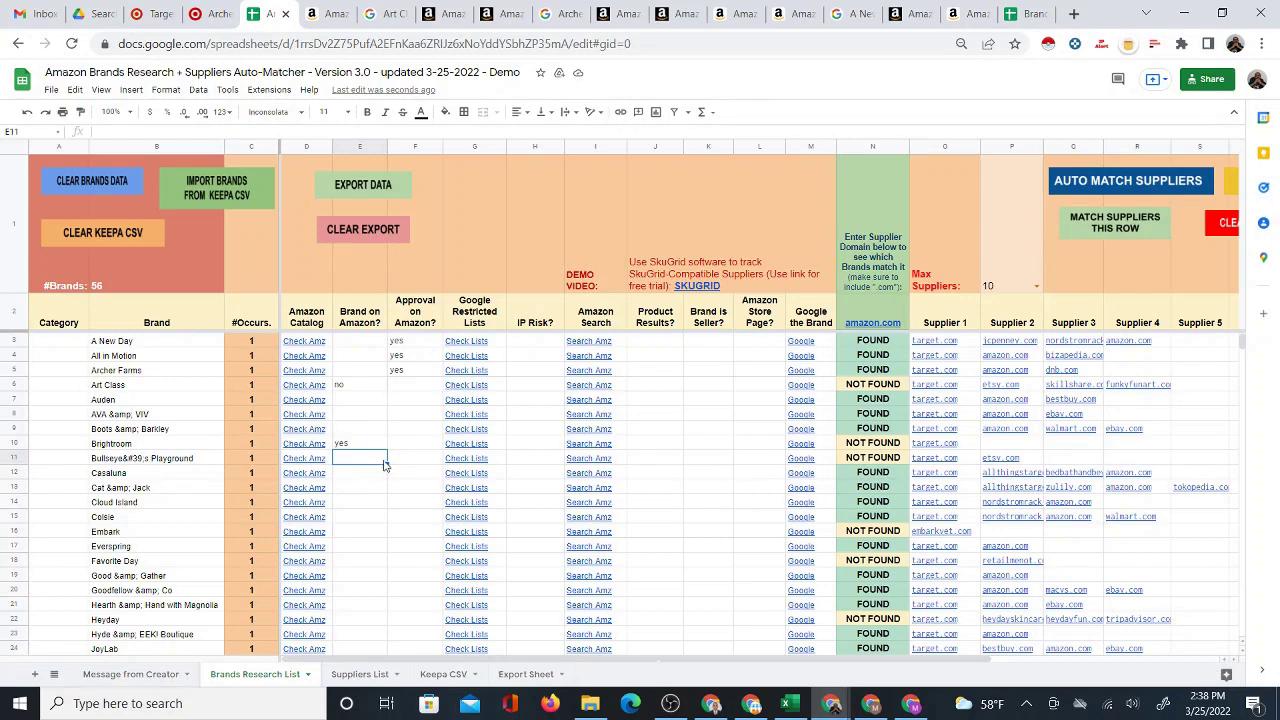
- Check in the Seller Central catalog whether the first Brightroom product can be sold as New, and record "yes" for Brightroom's approval on Amazon
{"action": "left_click", "coordinate": [409, 445]}
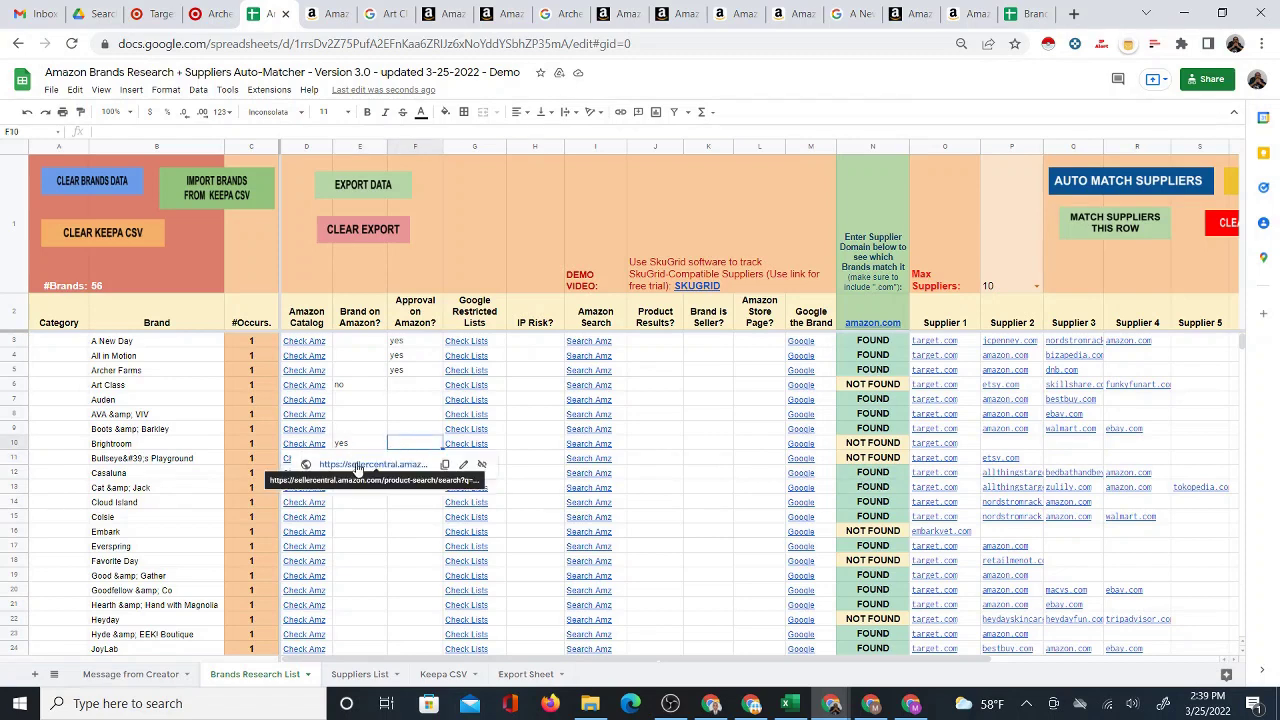
{"action": "left_click", "coordinate": [355, 465]}
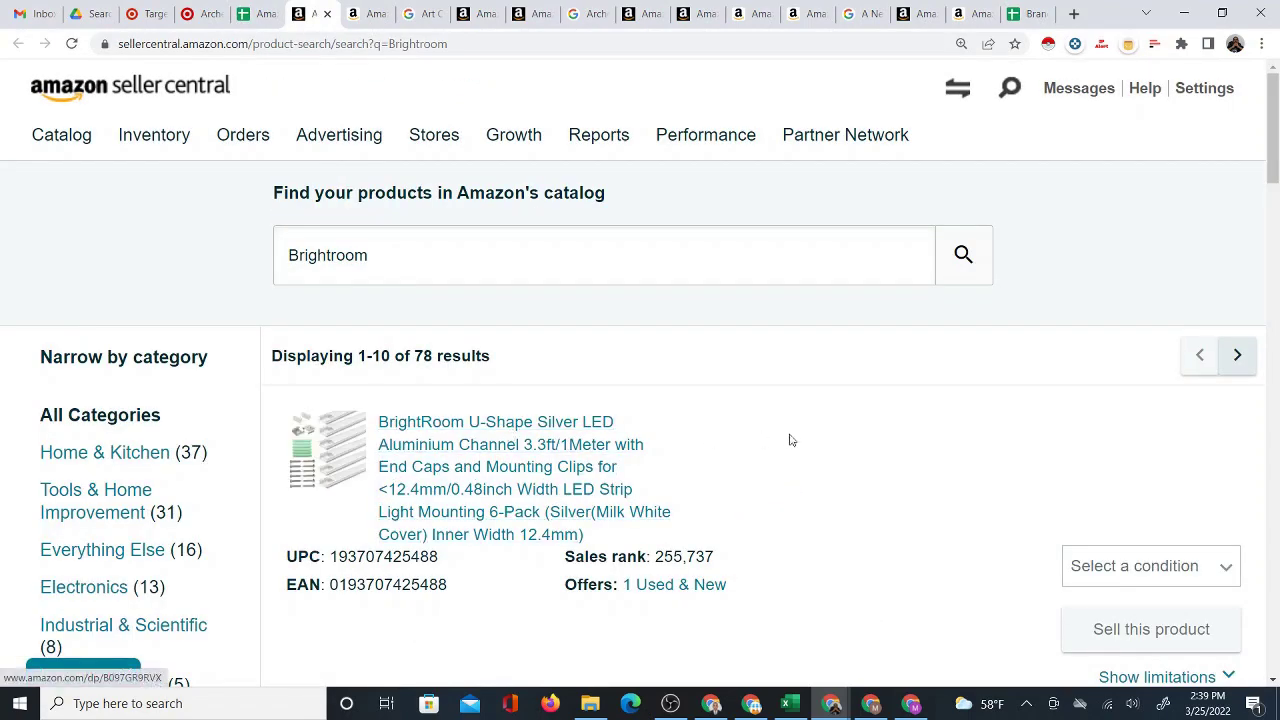
{"action": "scroll", "coordinate": [789, 437], "scroll_direction": "down", "scroll_amount": 2}
{"action": "left_click", "coordinate": [1163, 318]}
{"action": "left_click", "coordinate": [1090, 355]}
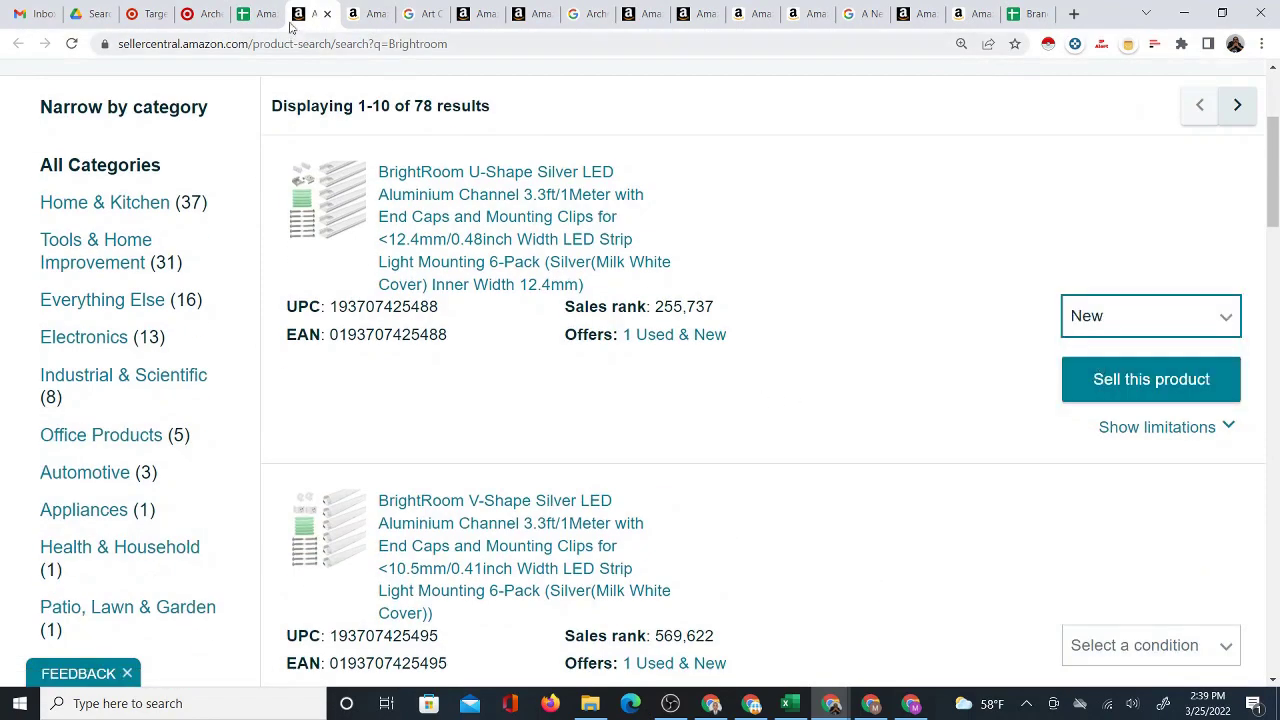
{"action": "key", "text": "ctrl+shift+Tab"}
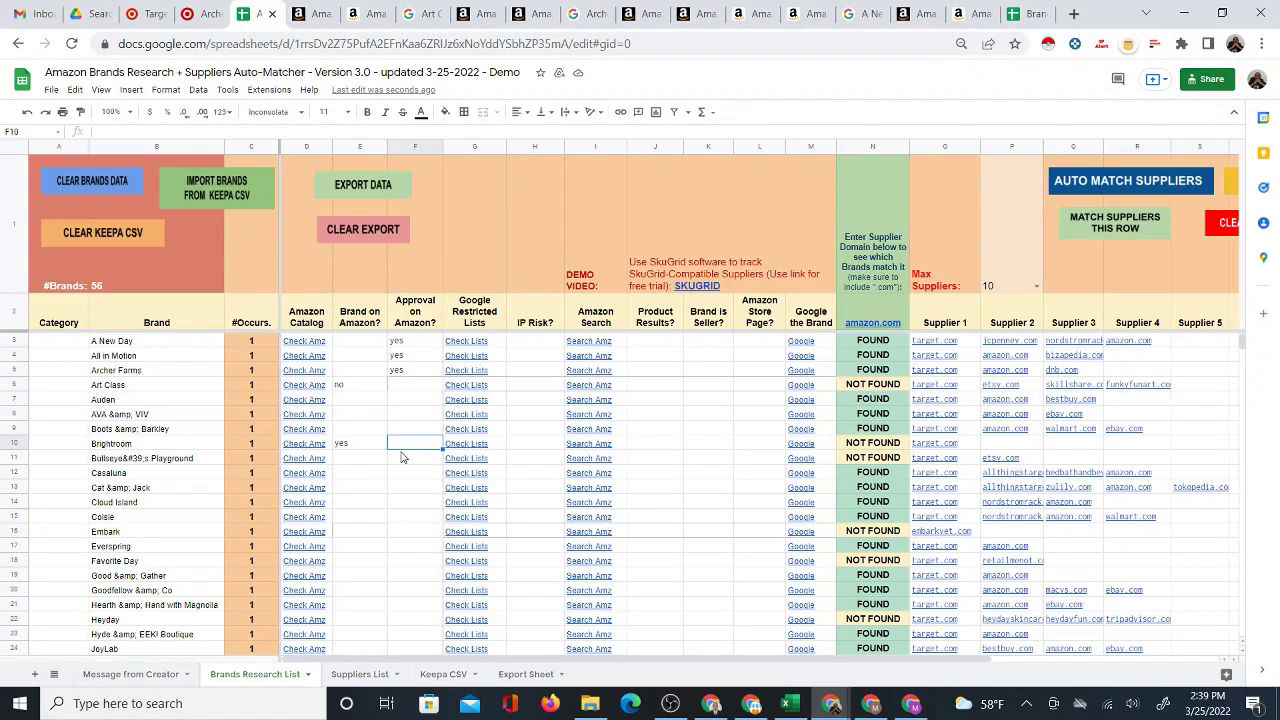
{"action": "type", "text": "yes"}
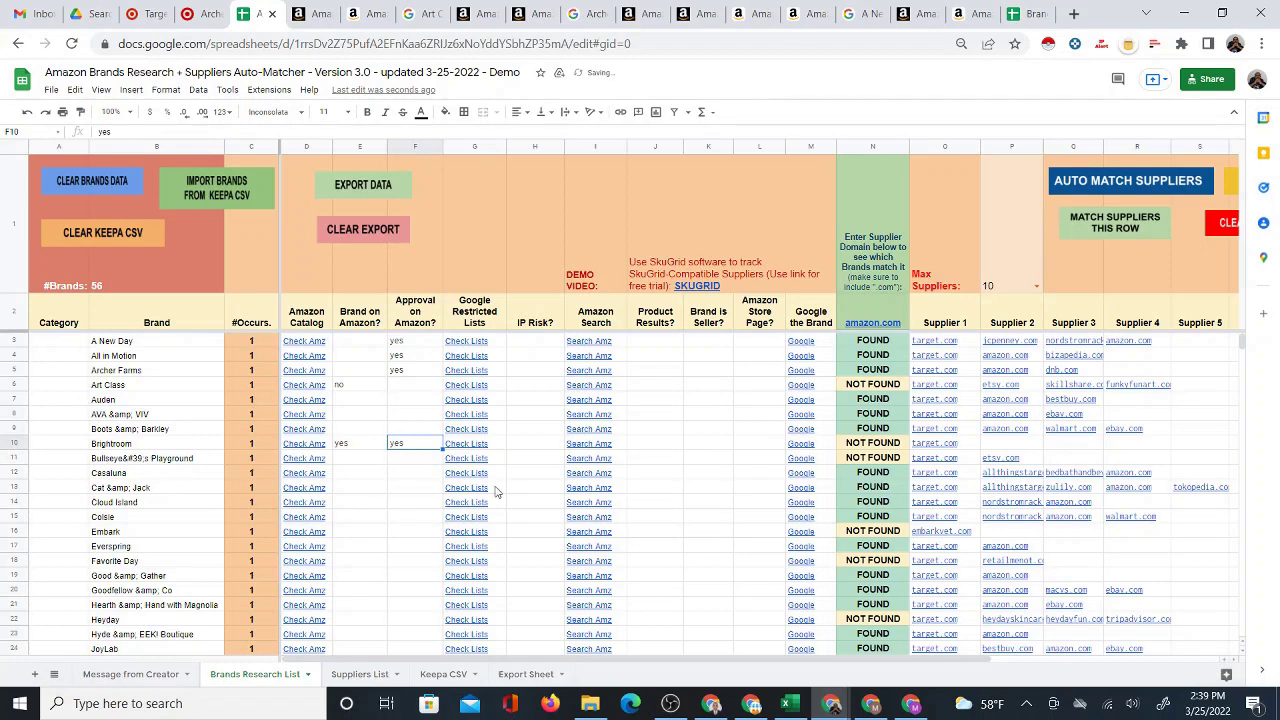
- Review the full brand list with its amazon.com match statuses and suppliers, from A New Day to Wine Cube and back
{"action": "scroll", "coordinate": [578, 519], "scroll_direction": "down", "scroll_amount": 10}
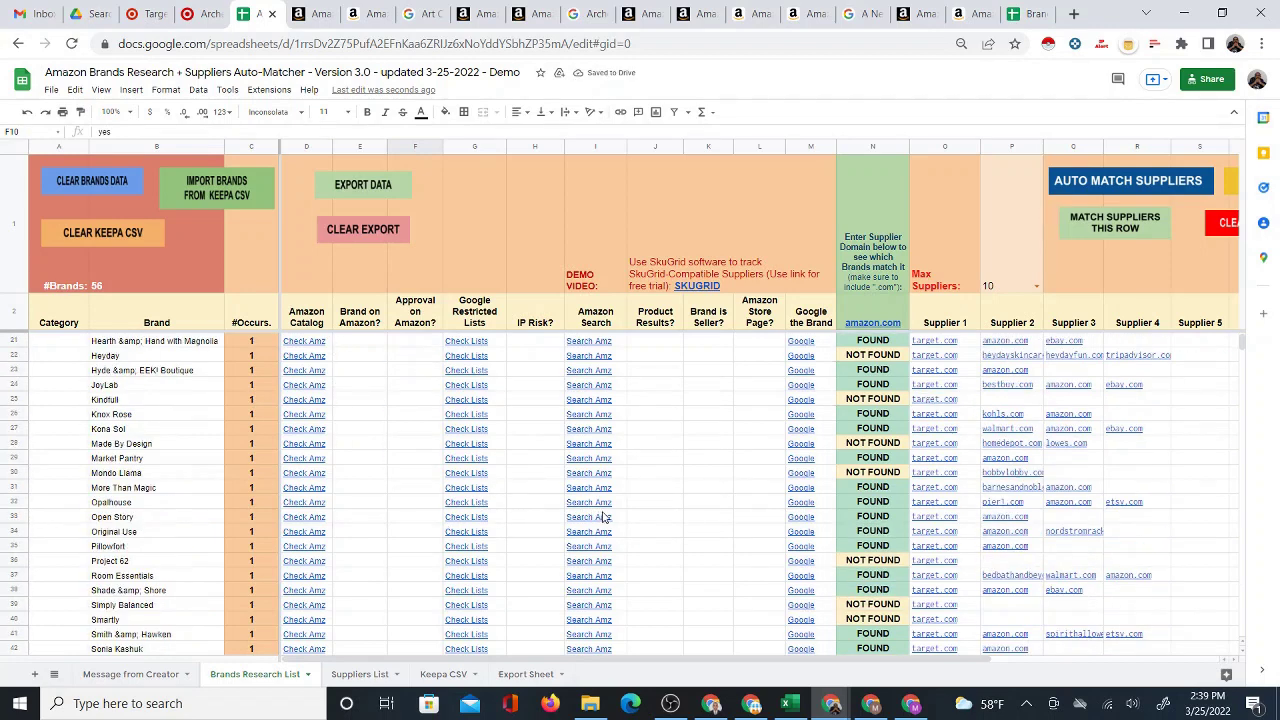
{"action": "scroll", "coordinate": [603, 517], "scroll_direction": "down", "scroll_amount": 4}
{"action": "scroll", "coordinate": [707, 485], "scroll_direction": "up", "scroll_amount": 3}
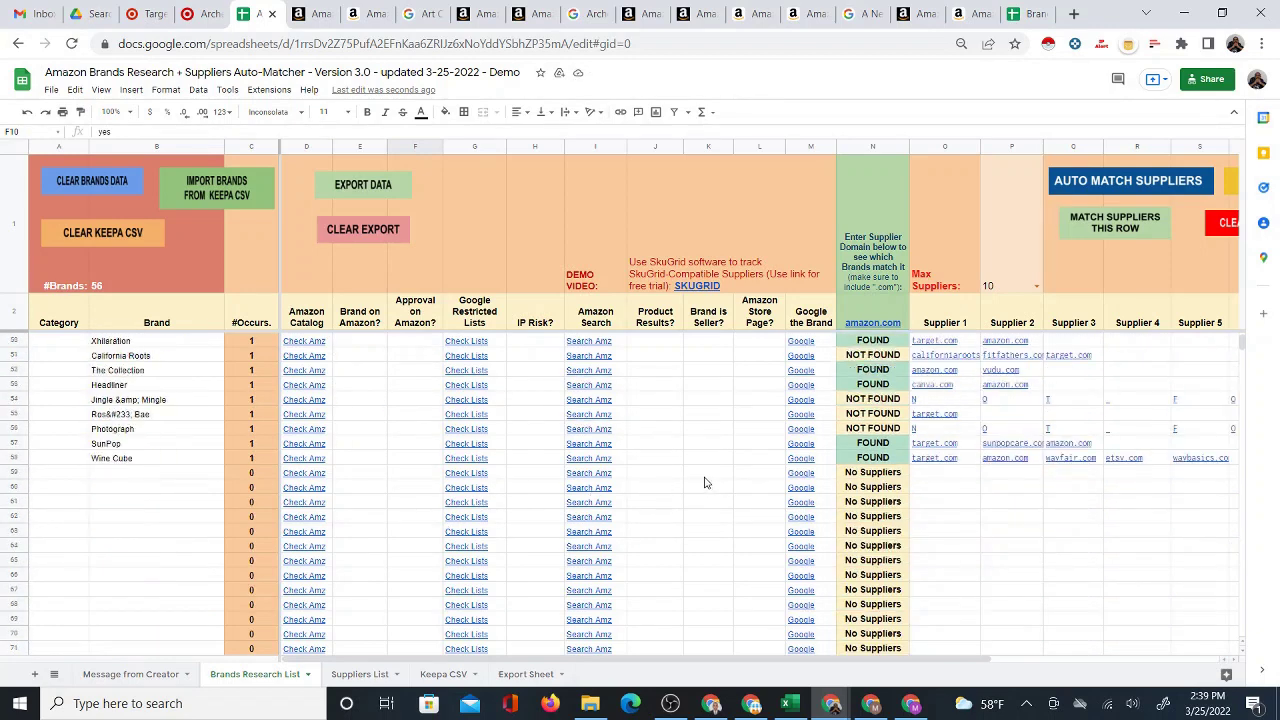
{"action": "scroll", "coordinate": [660, 506], "scroll_direction": "up", "scroll_amount": 10}
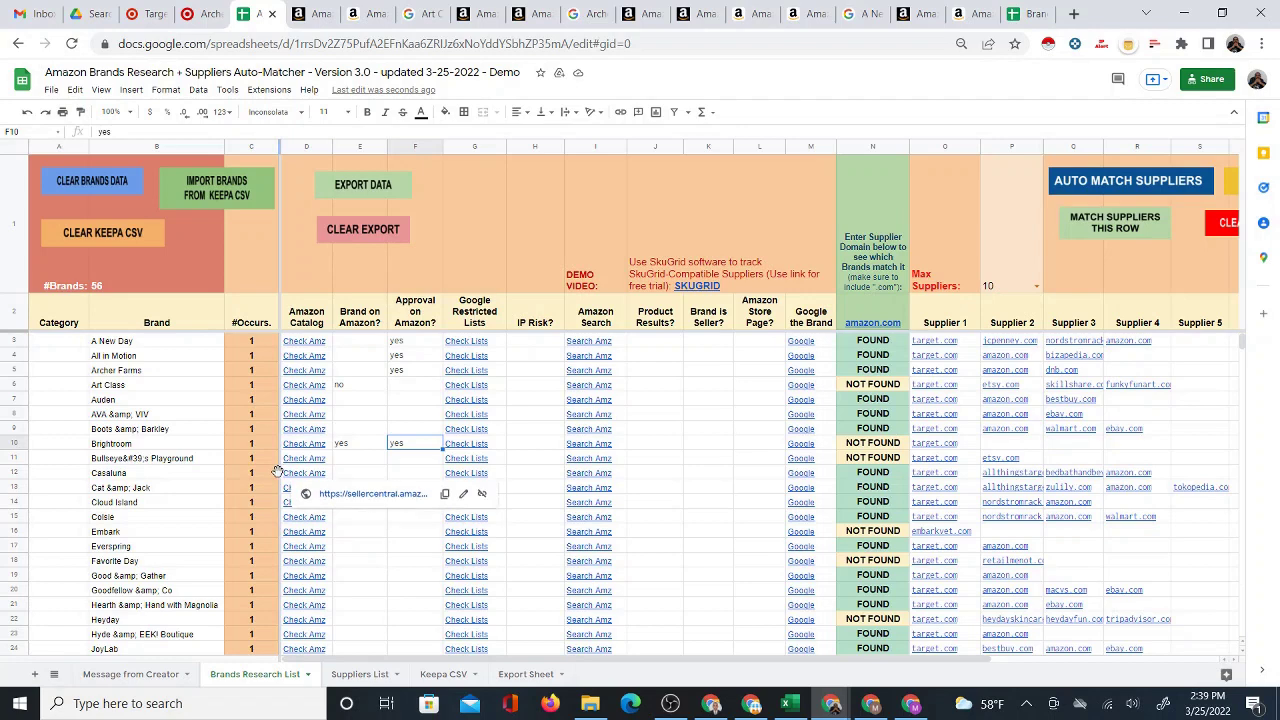
{"action": "scroll", "coordinate": [165, 470], "scroll_direction": "down", "scroll_amount": 12}
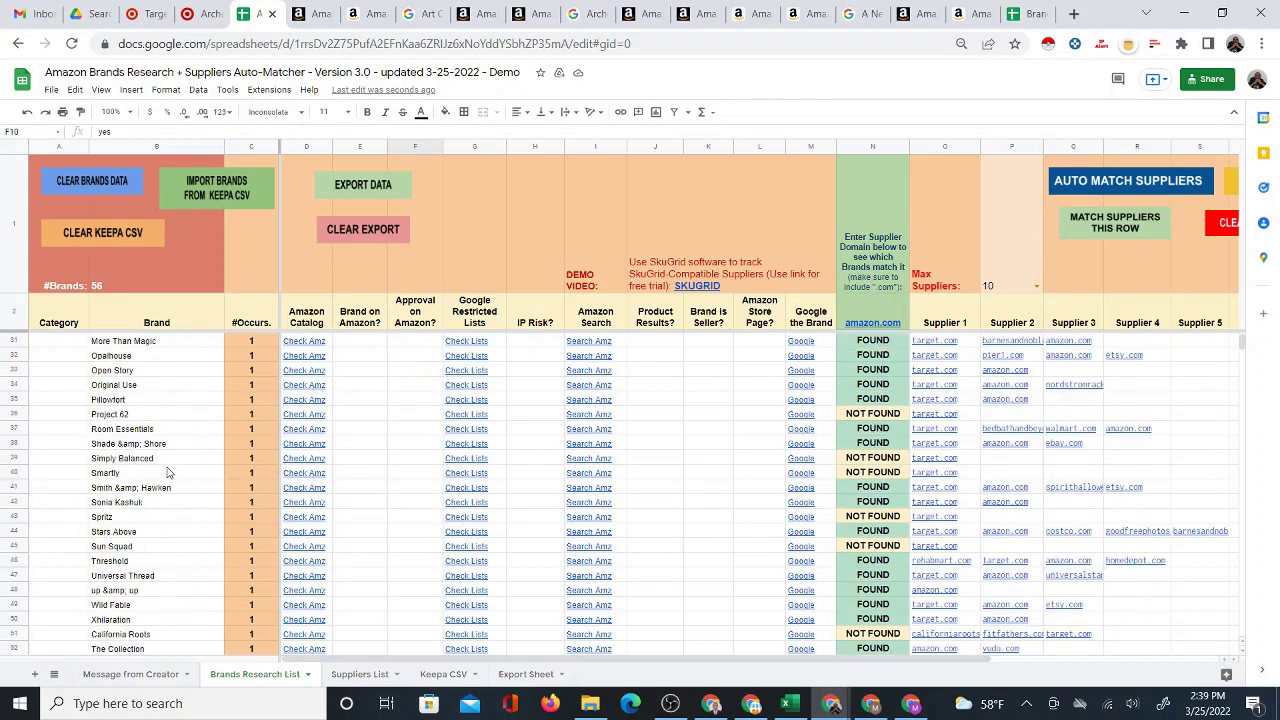
{"action": "scroll", "coordinate": [170, 481], "scroll_direction": "up", "scroll_amount": 12}
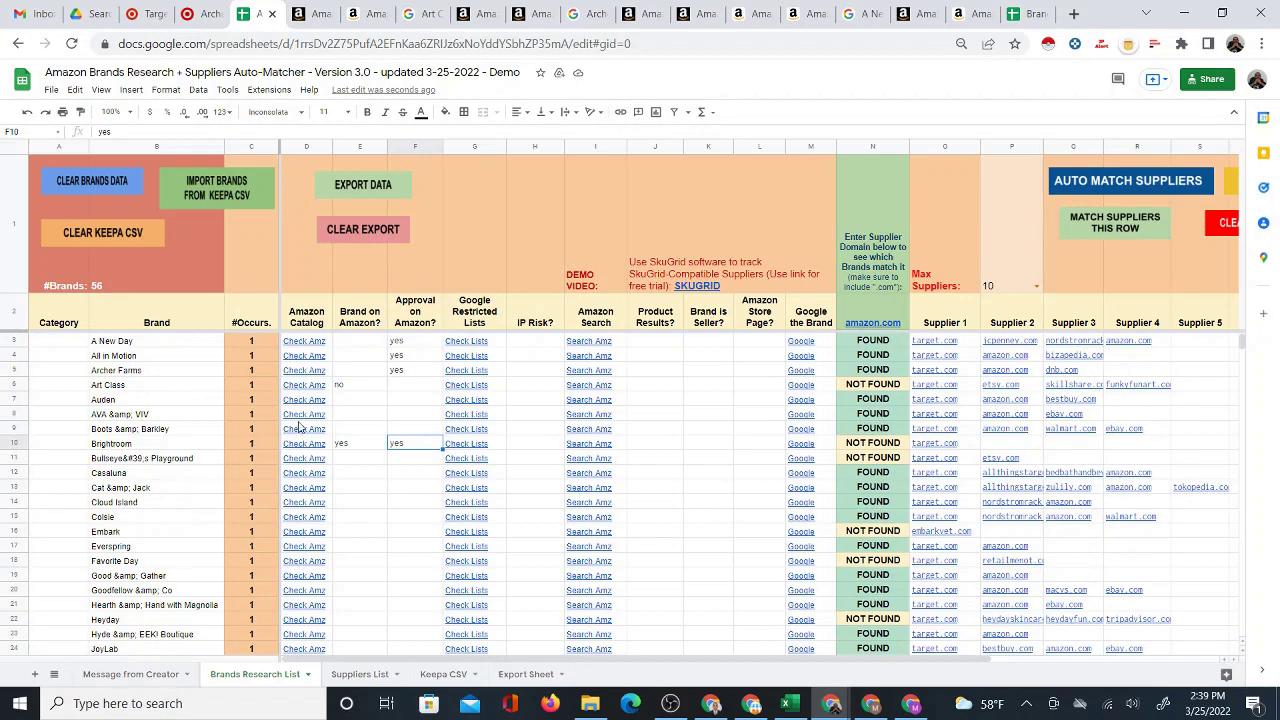
{"action": "left_click", "coordinate": [397, 400]}
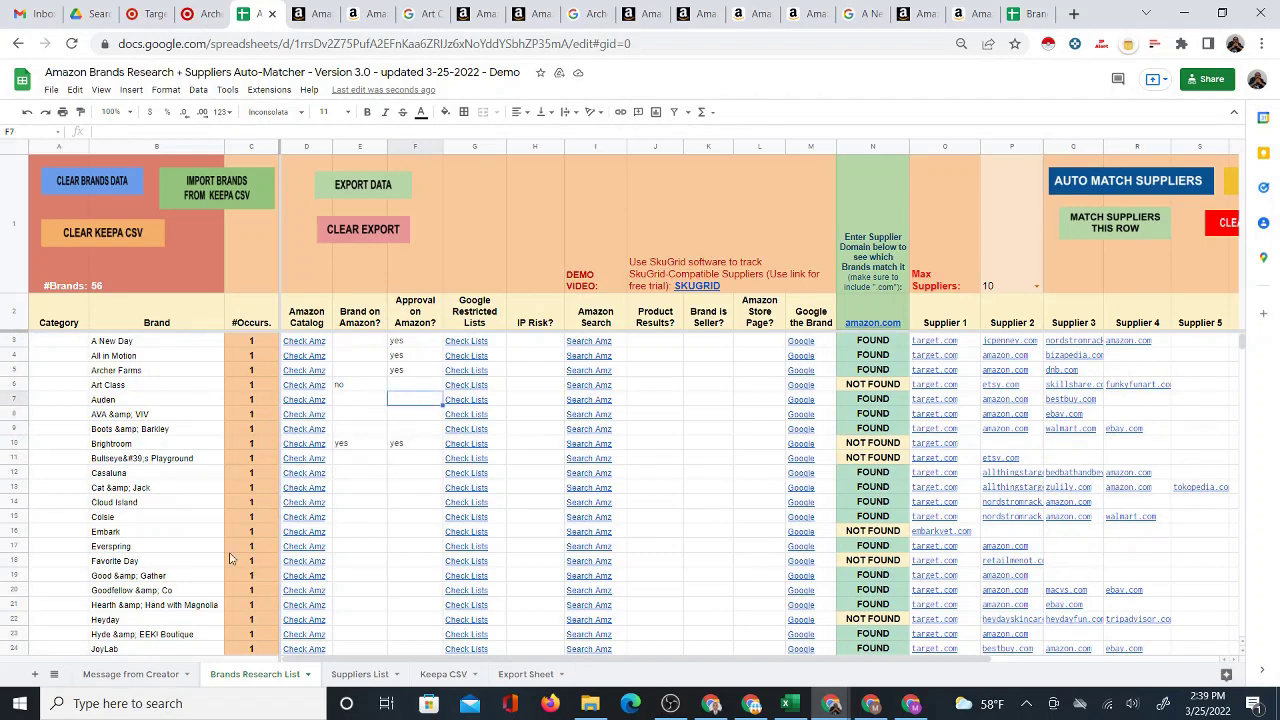
{"action": "scroll", "coordinate": [376, 505], "scroll_direction": "down", "scroll_amount": 4}
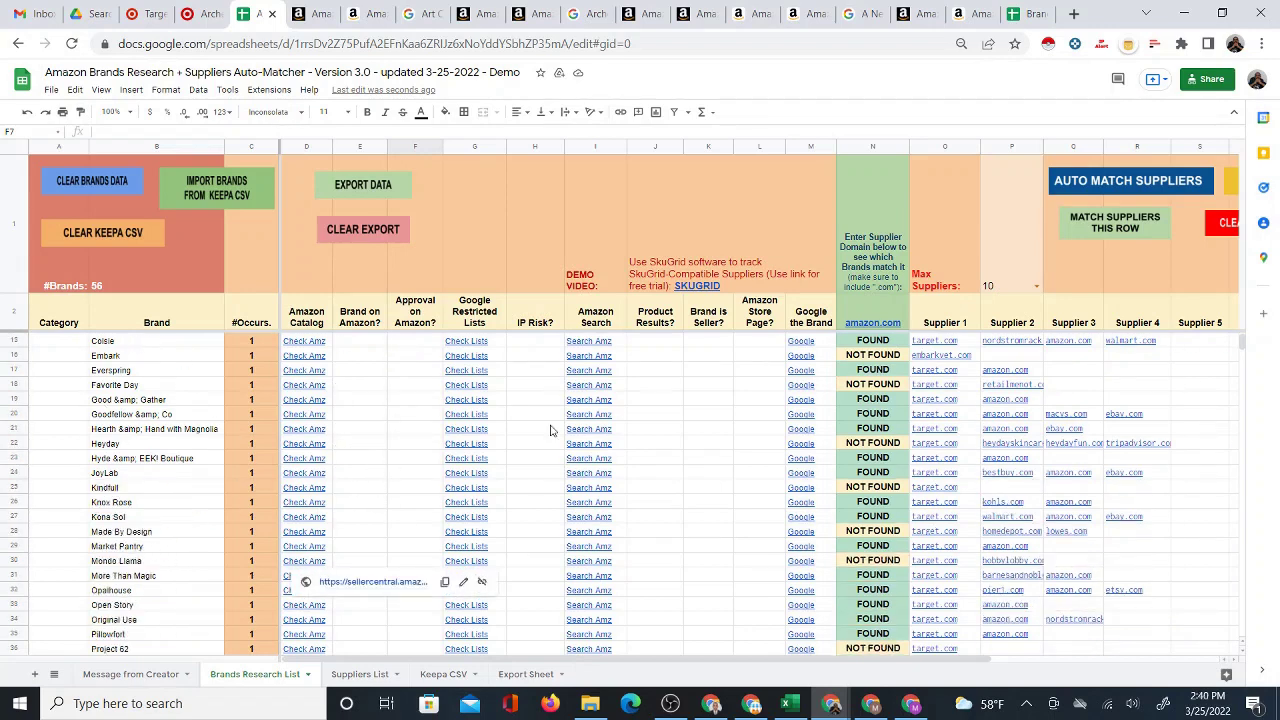
{"action": "scroll", "coordinate": [420, 475], "scroll_direction": "up", "scroll_amount": 4}
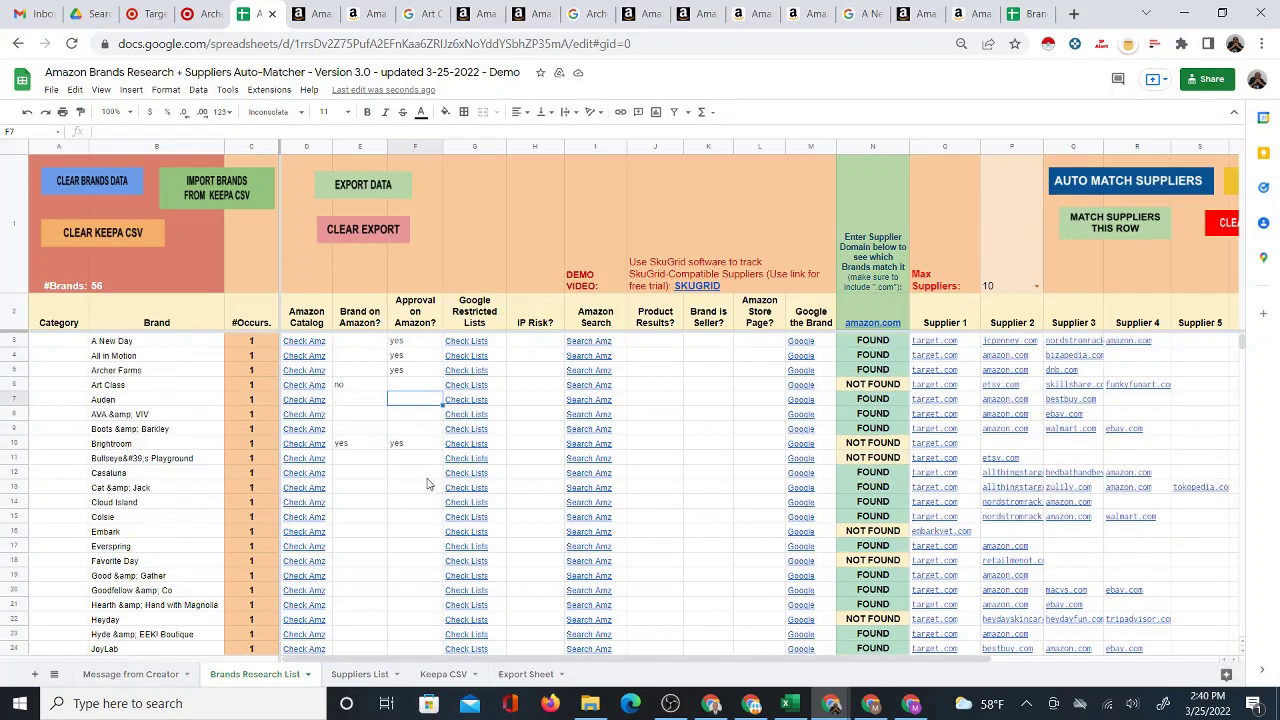
- Export the researched brands with the sheet's export script and open the Export Sheet
{"action": "left_click", "coordinate": [366, 344]}
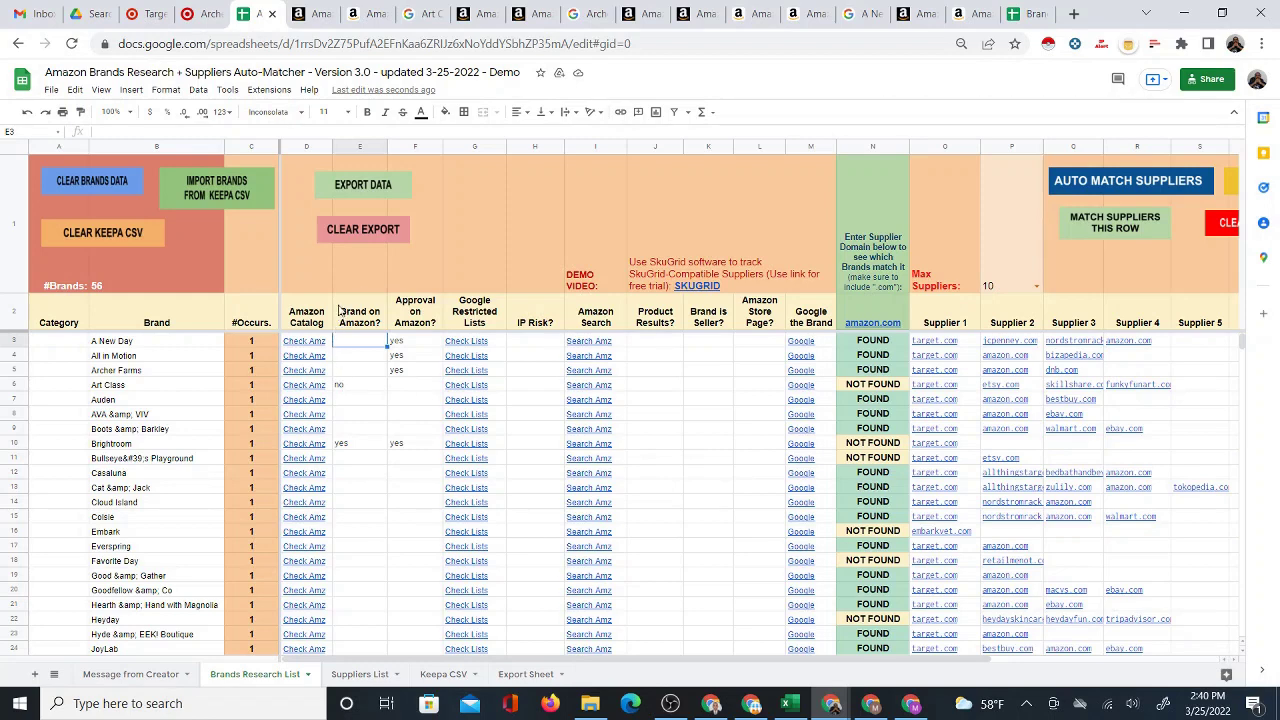
{"action": "left_click", "coordinate": [374, 193]}
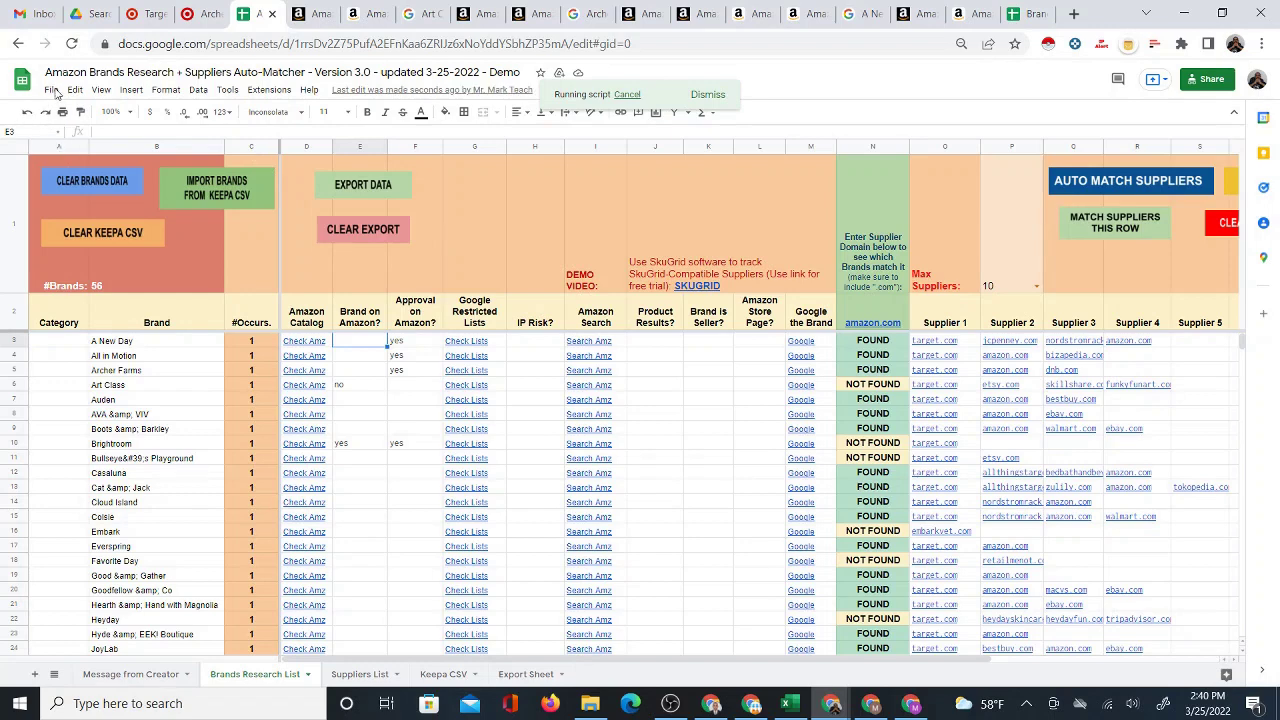
{"action": "left_click", "coordinate": [52, 91]}
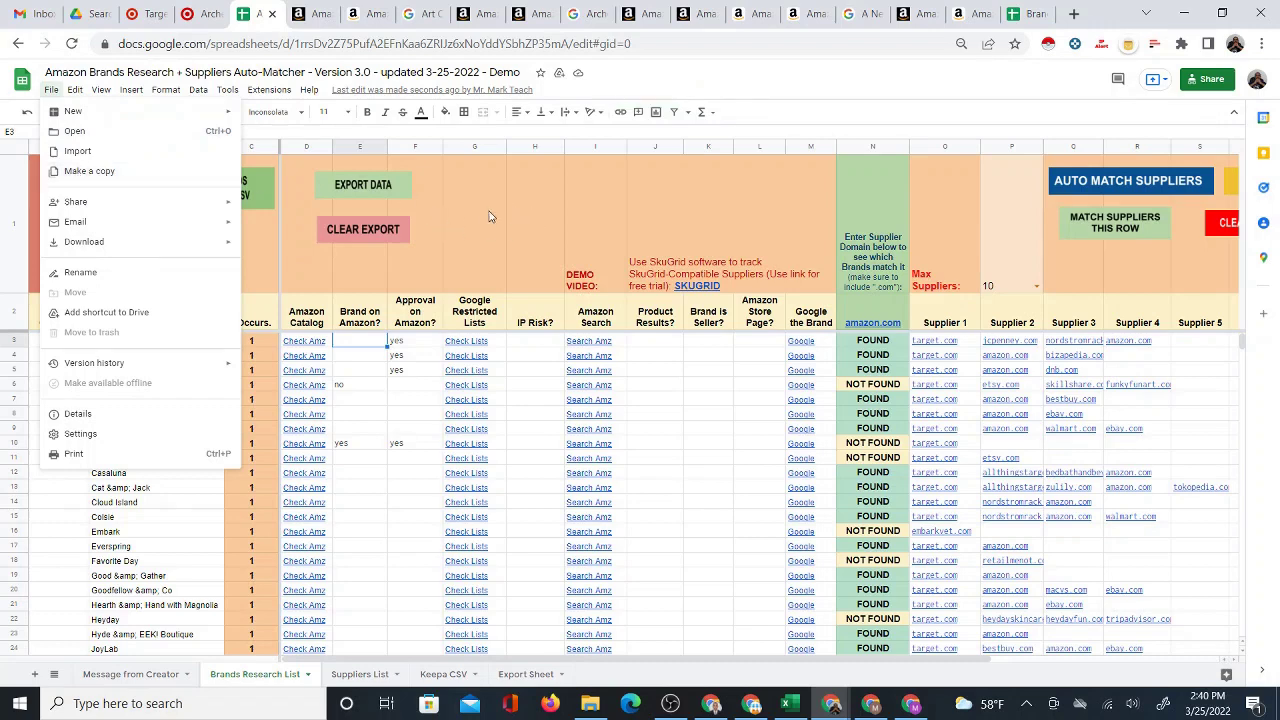
{"action": "left_click", "coordinate": [489, 216]}
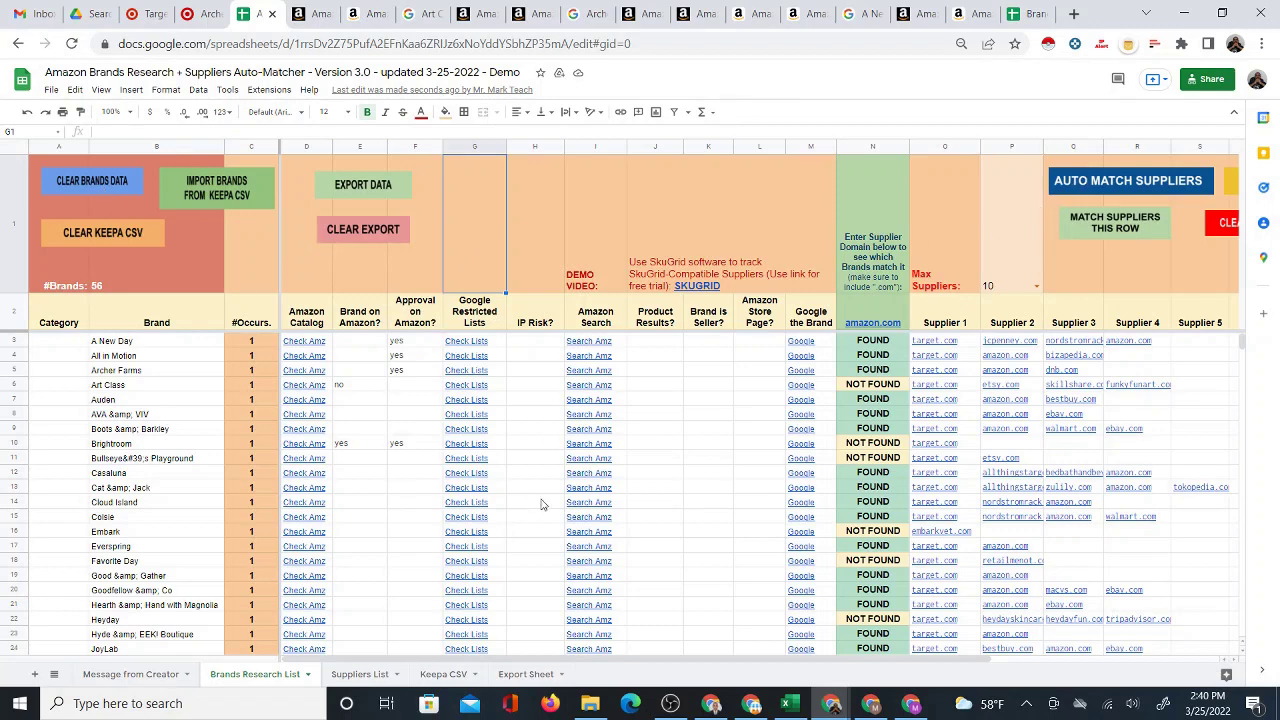
{"action": "scroll", "coordinate": [635, 485], "scroll_direction": "down", "scroll_amount": 5}
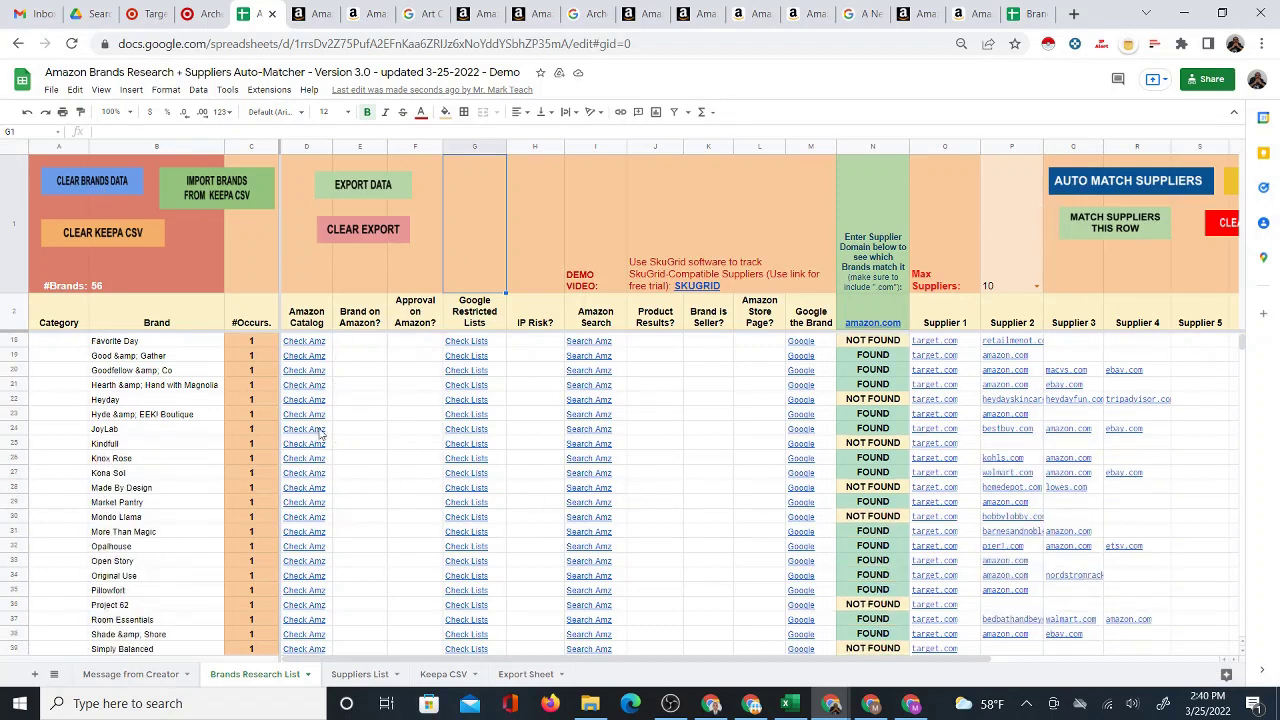
{"action": "scroll", "coordinate": [357, 430], "scroll_direction": "down", "scroll_amount": 6}
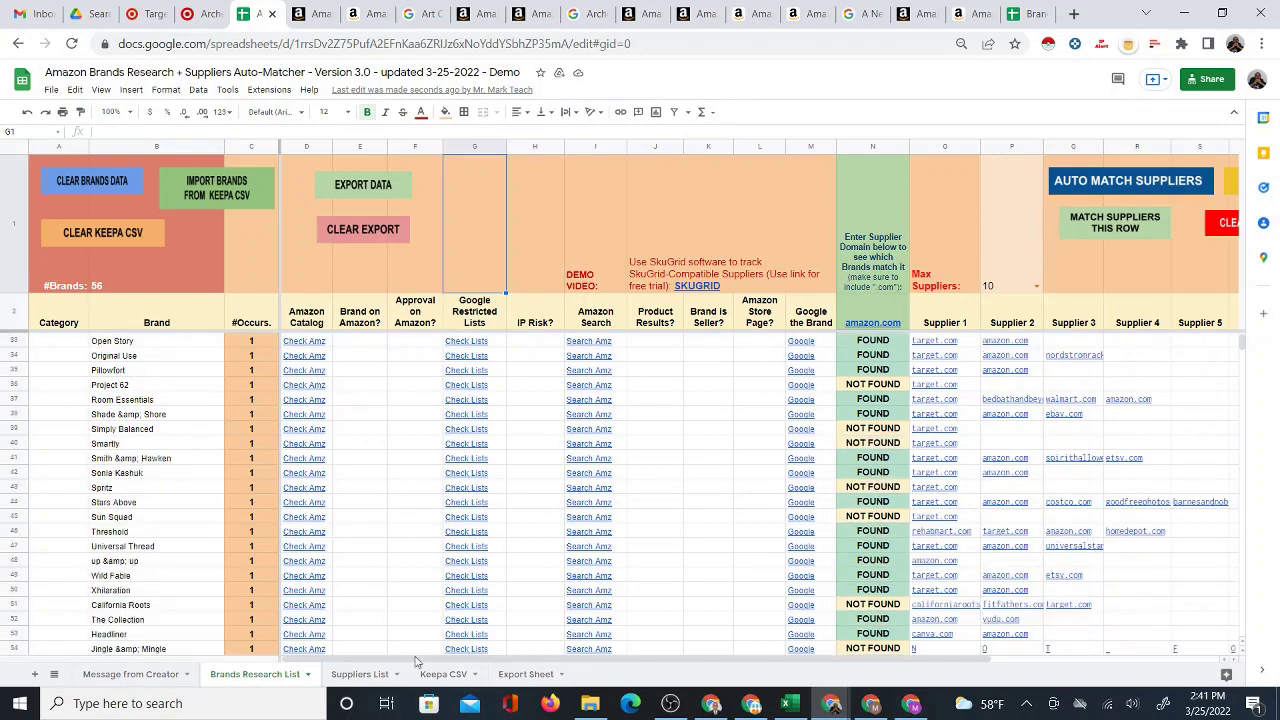
{"action": "left_click", "coordinate": [522, 676]}
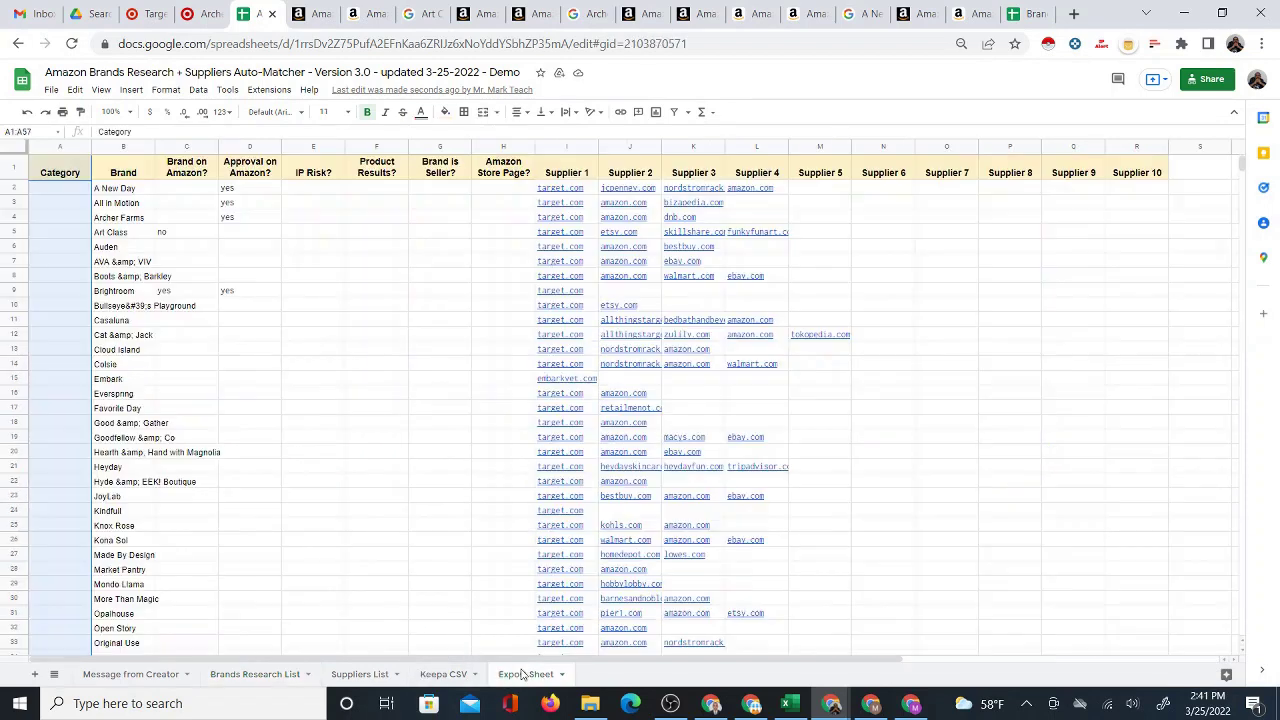
- Compare the brands sheet with the Export Sheet, examining the exported brand, Amazon status and supplier columns
{"action": "left_click", "coordinate": [257, 676]}
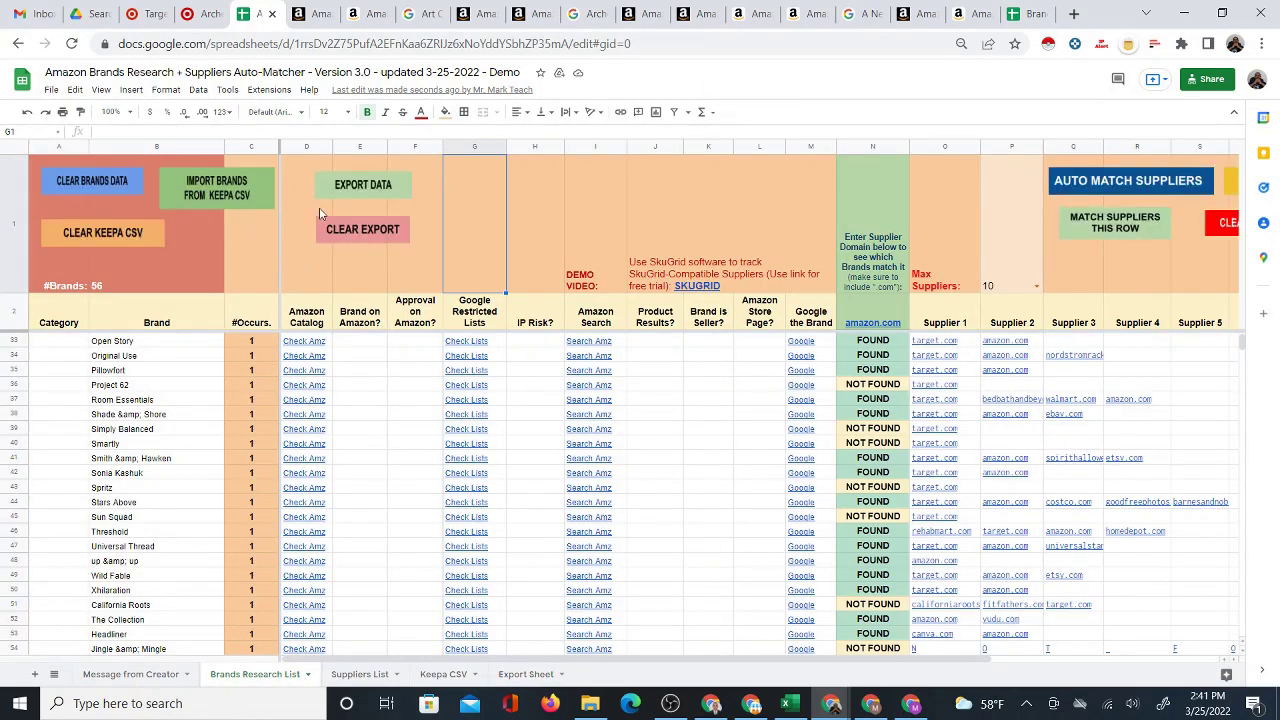
{"action": "left_click", "coordinate": [526, 675]}
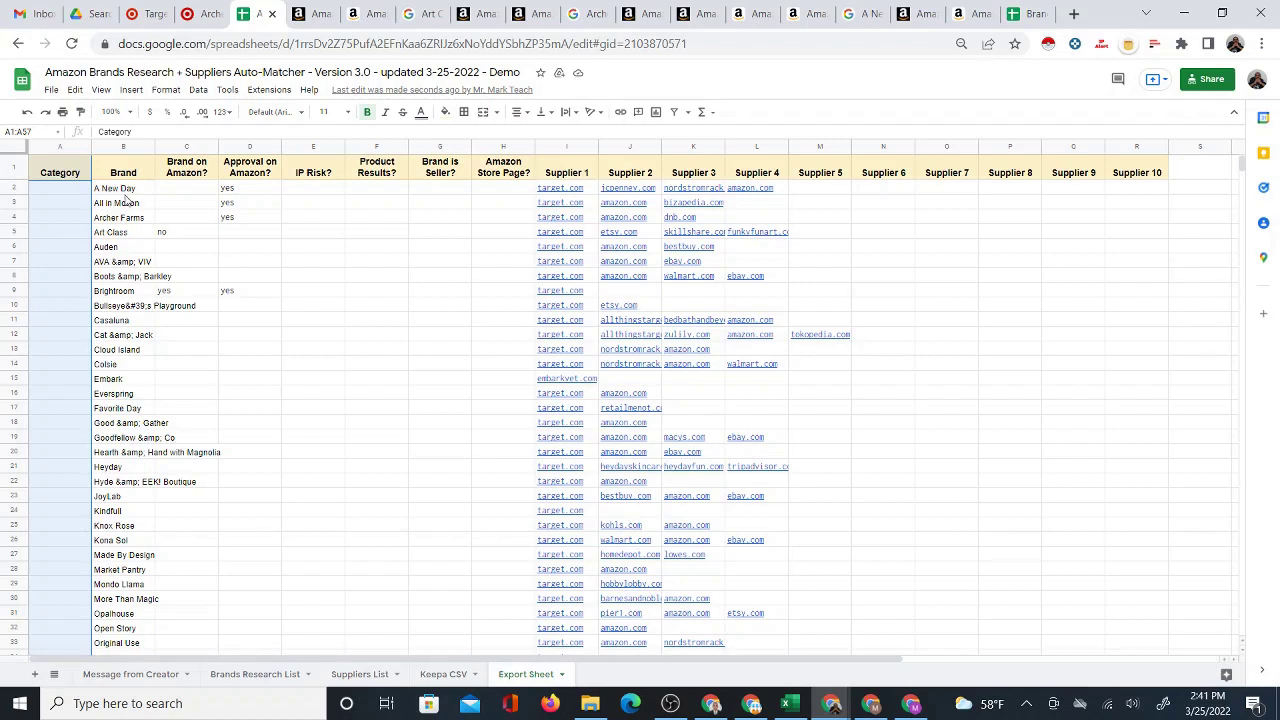
{"action": "left_click_drag", "start_coordinate": [130, 200], "coordinate": [250, 305]}
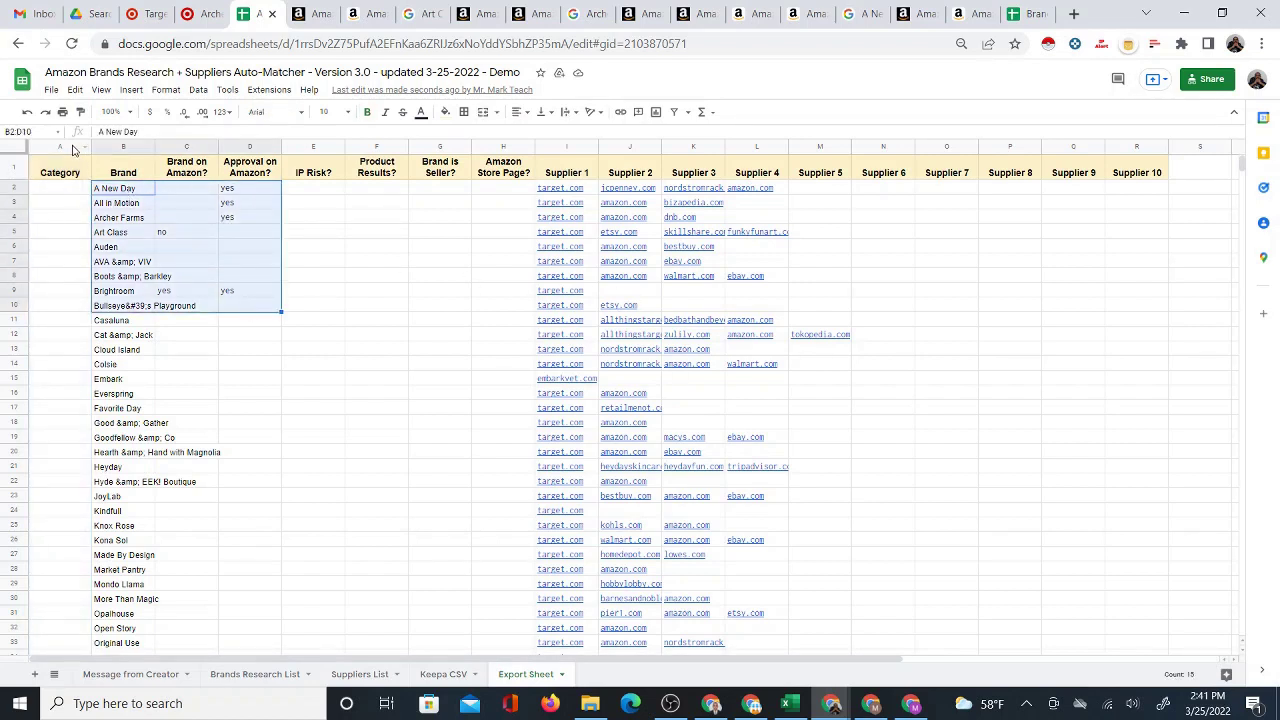
{"action": "left_click_drag", "start_coordinate": [76, 150], "coordinate": [123, 150]}
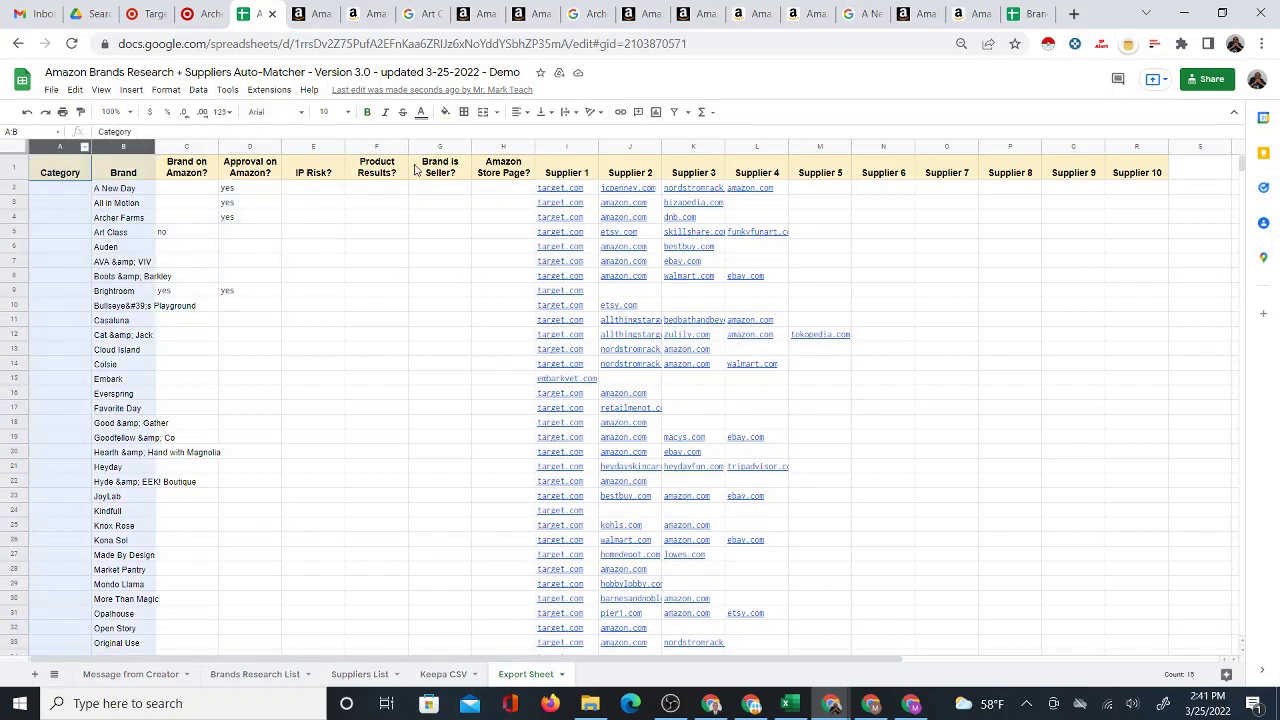
{"action": "left_click", "coordinate": [508, 170], "text": "shift"}
{"action": "left_click", "coordinate": [508, 194]}
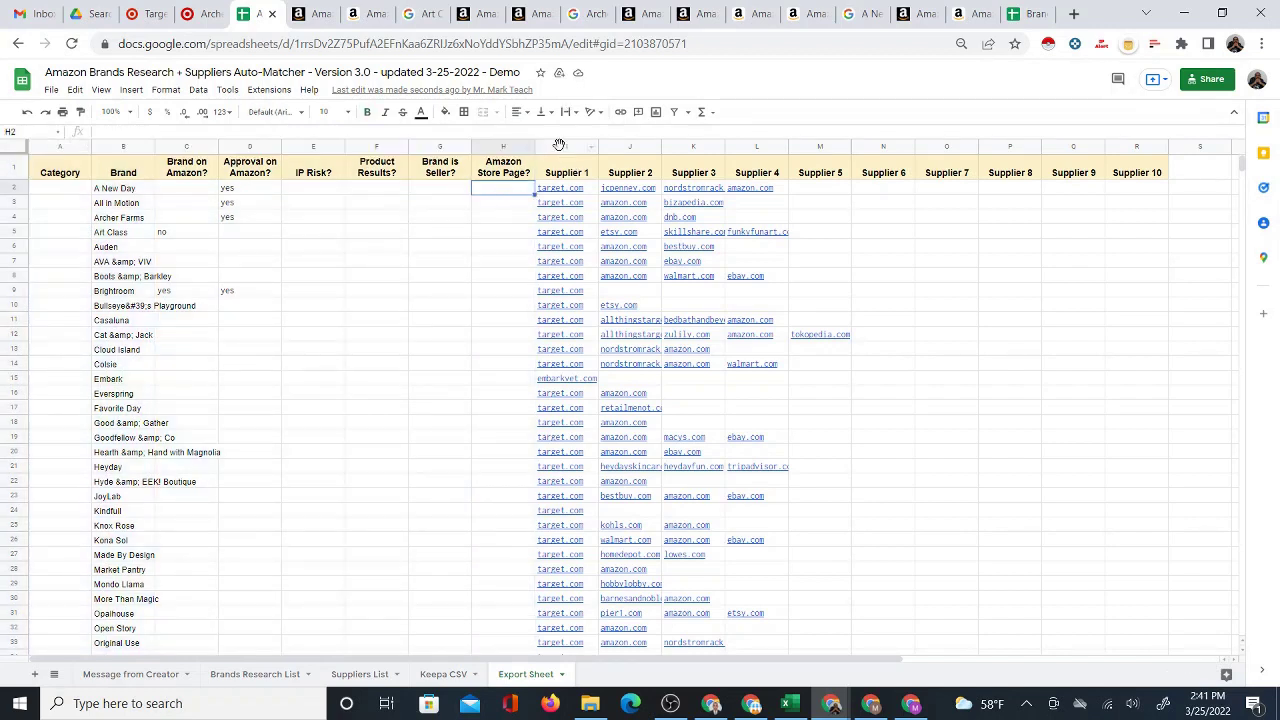
{"action": "left_click_drag", "start_coordinate": [566, 150], "coordinate": [846, 177]}
{"action": "left_click", "coordinate": [920, 233]}
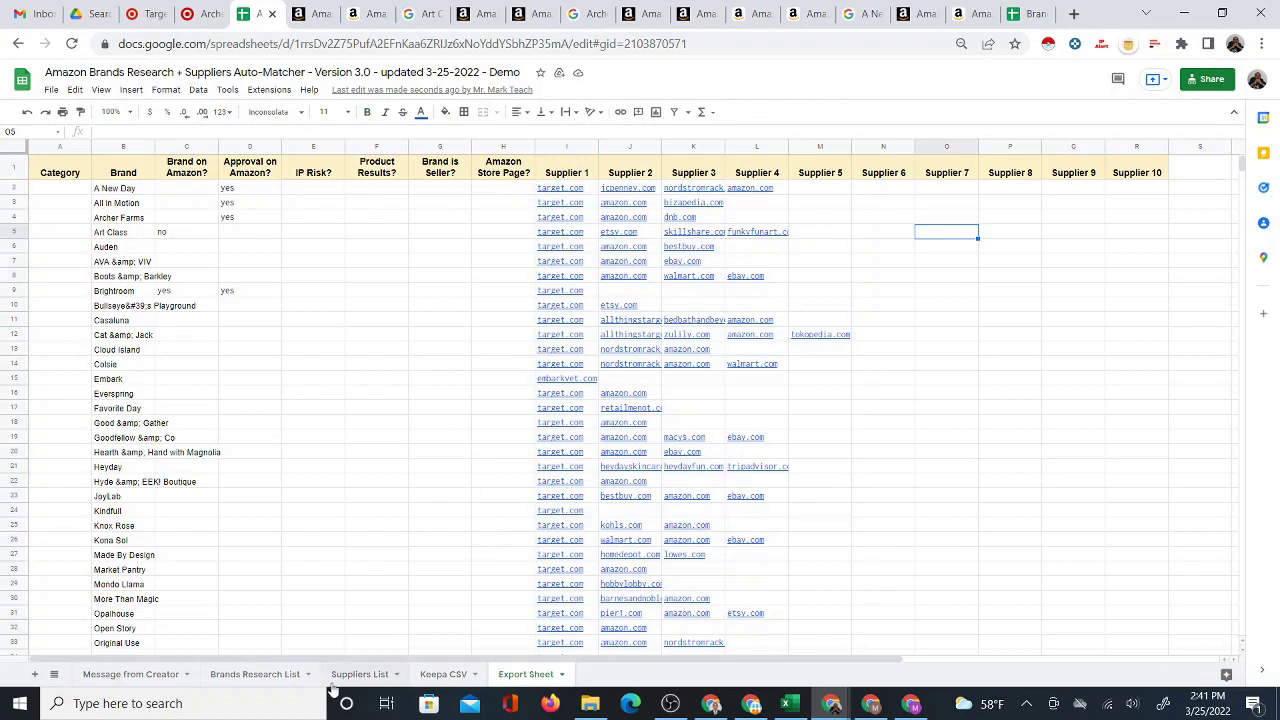
- Glance at the brands and suppliers lists, then review the exported rows down to Wine Cube and back
{"action": "left_click", "coordinate": [279, 677]}
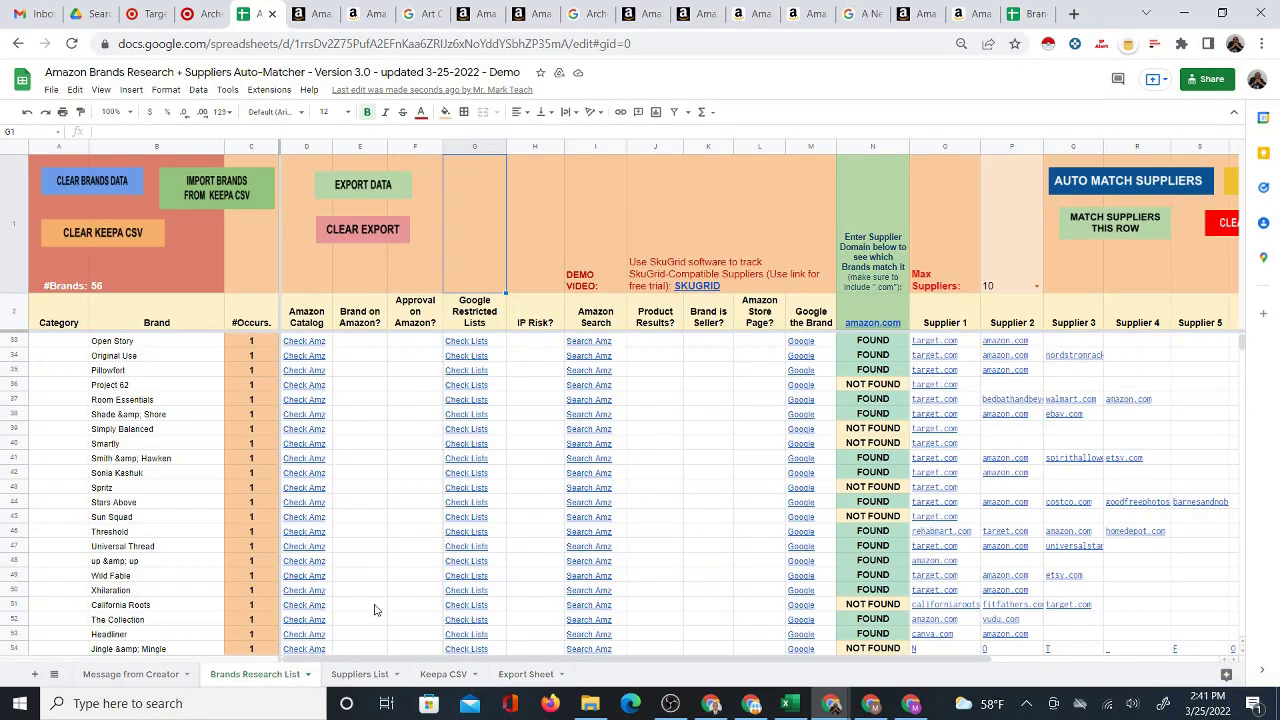
{"action": "left_click", "coordinate": [360, 674]}
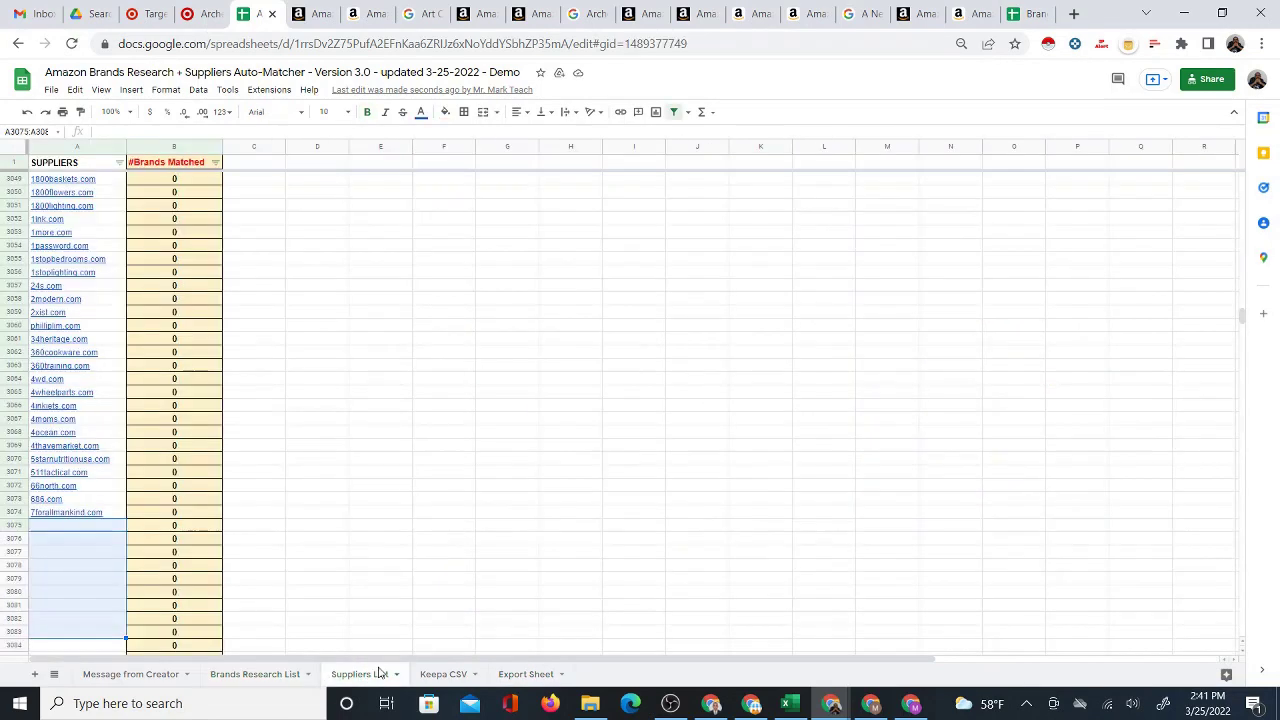
{"action": "left_click", "coordinate": [532, 675]}
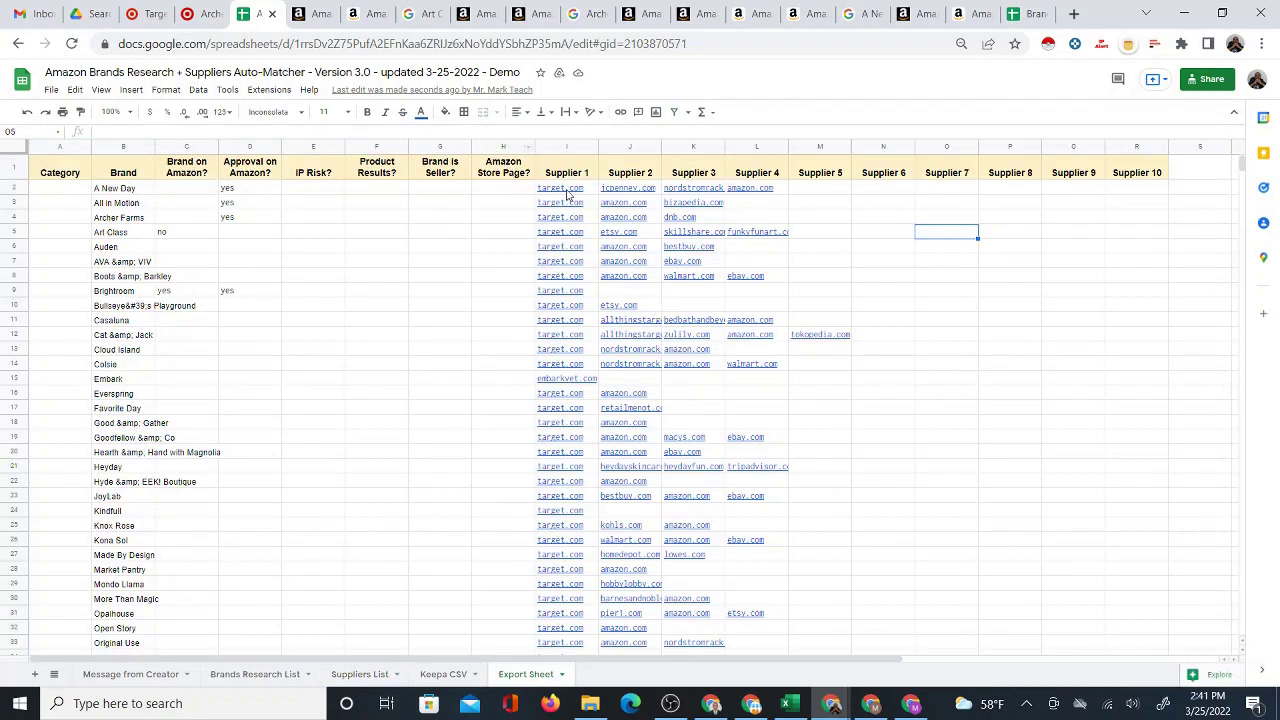
{"action": "scroll", "coordinate": [598, 320], "scroll_direction": "down", "scroll_amount": 5}
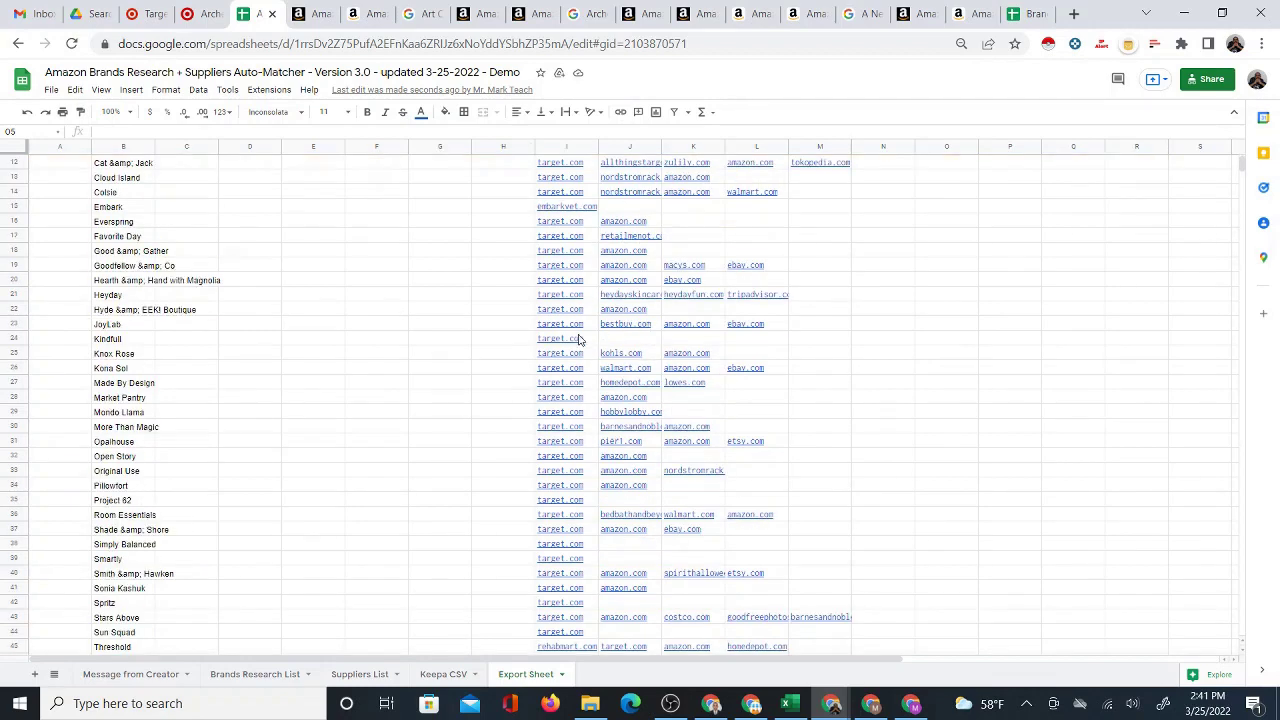
{"action": "scroll", "coordinate": [591, 385], "scroll_direction": "down", "scroll_amount": 3}
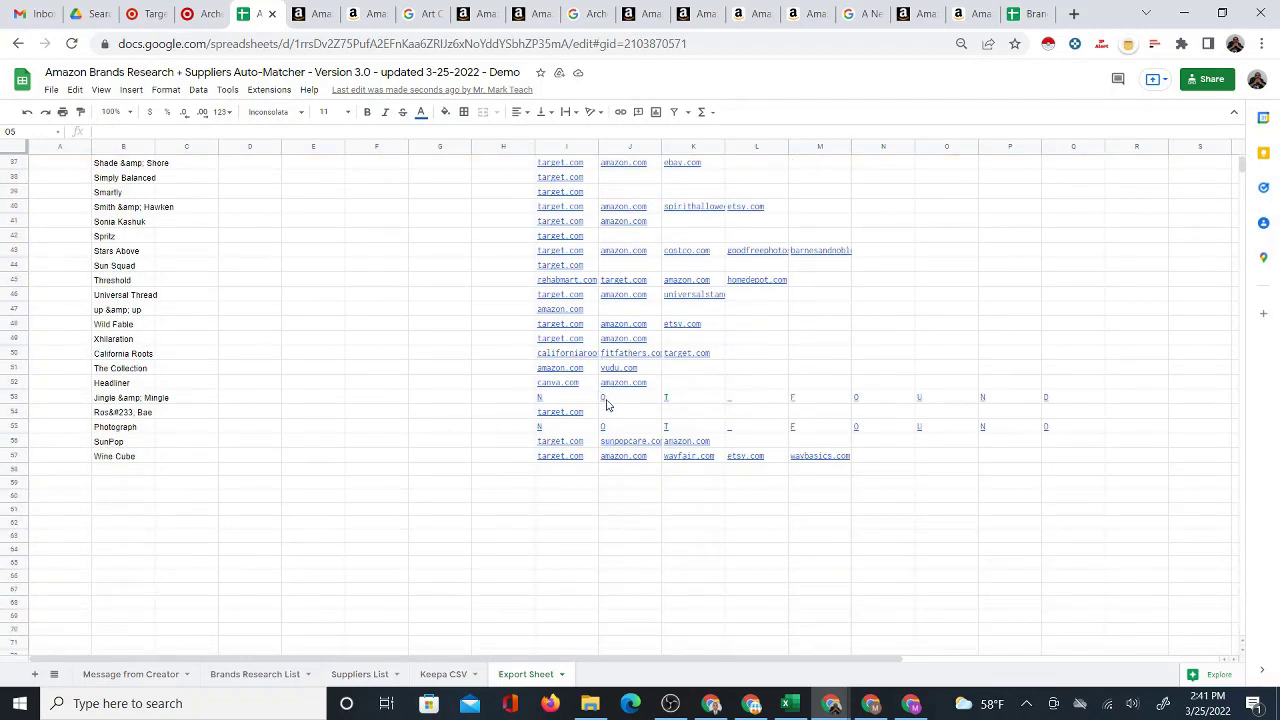
{"action": "scroll", "coordinate": [608, 405], "scroll_direction": "up", "scroll_amount": 8}
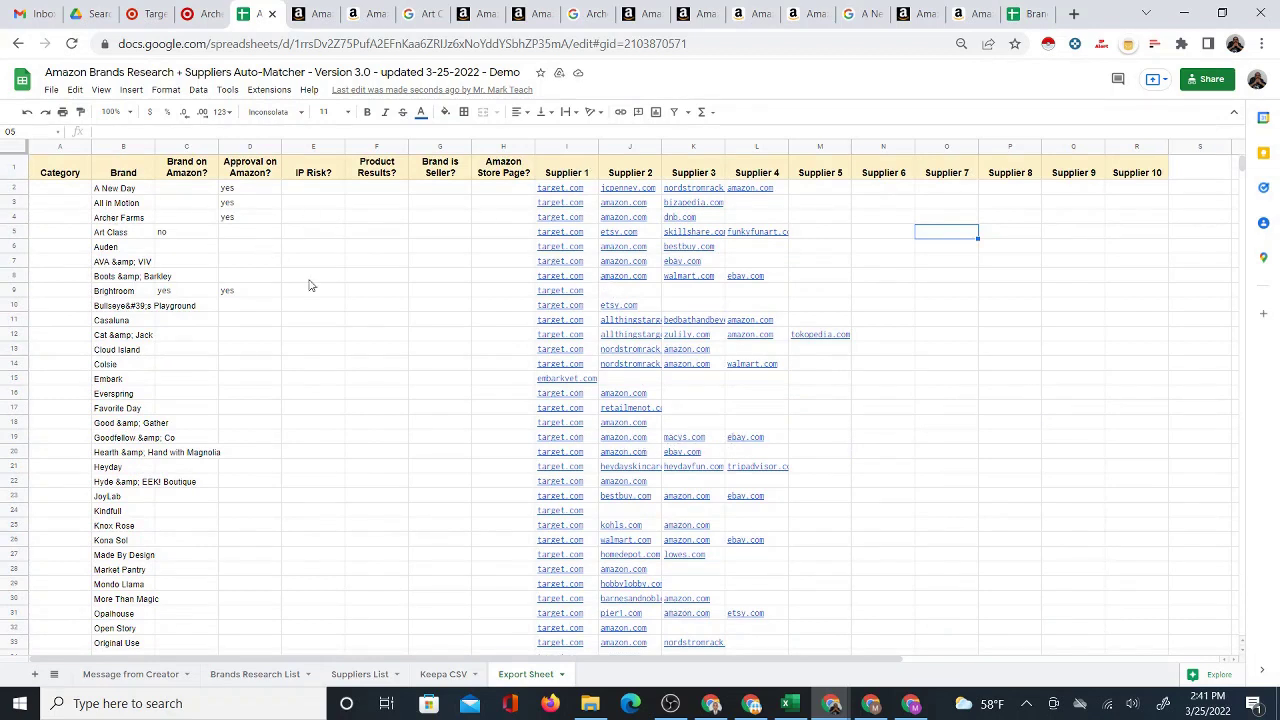
- Look at the available download formats and the options for copying the Export Sheet to a new or existing spreadsheet
{"action": "left_click", "coordinate": [50, 92]}
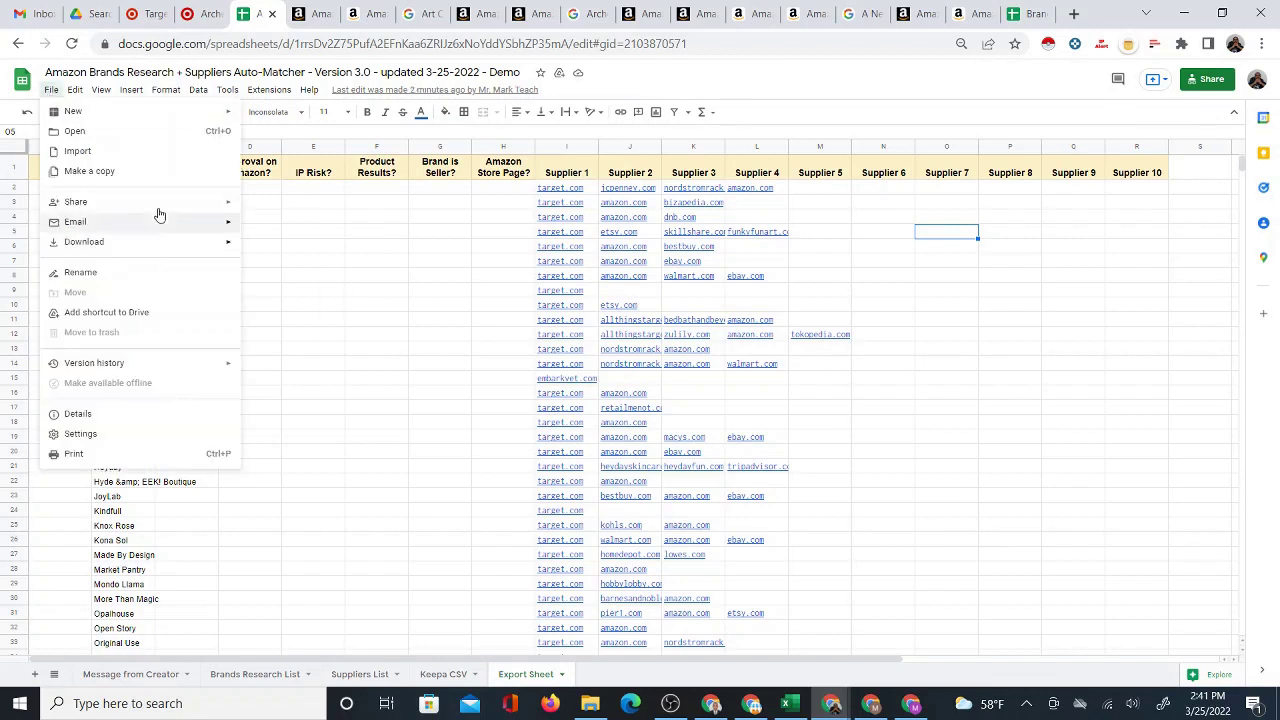
{"action": "mouse_move", "coordinate": [180, 250]}
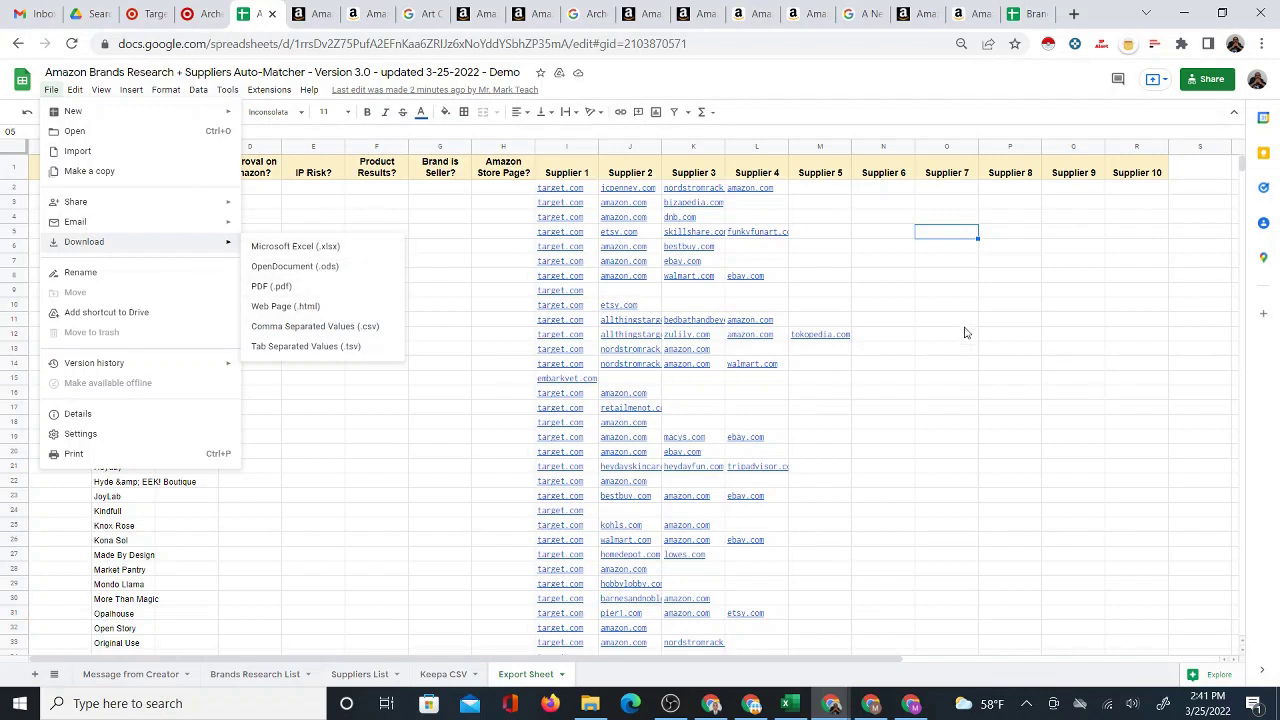
{"action": "left_click", "coordinate": [973, 294]}
{"action": "right_click", "coordinate": [515, 679]}
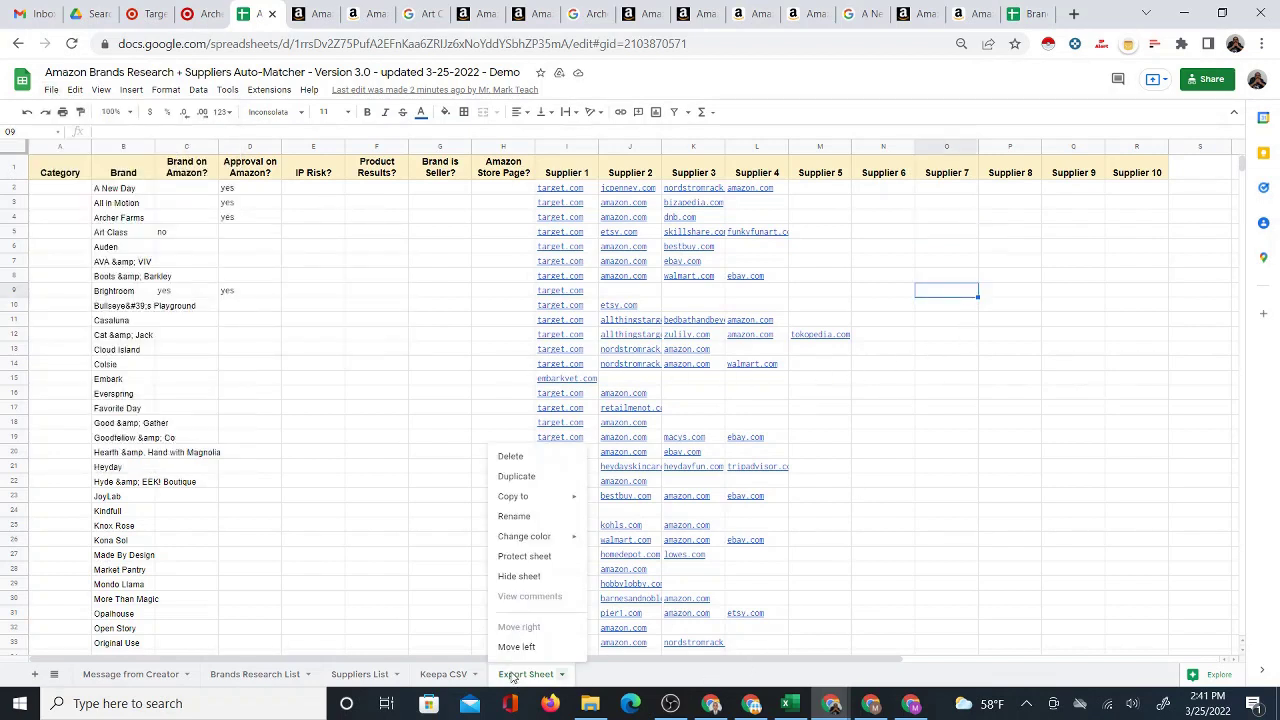
{"action": "mouse_move", "coordinate": [534, 497]}
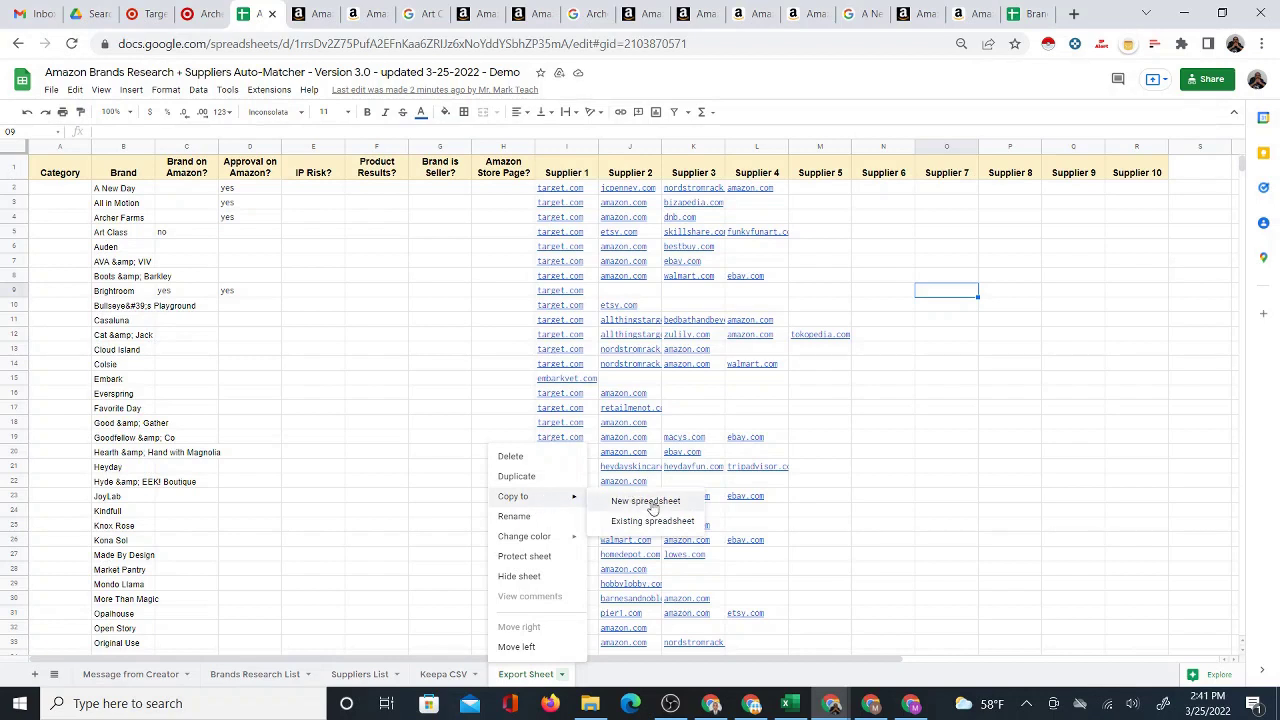
{"action": "left_click", "coordinate": [458, 318]}
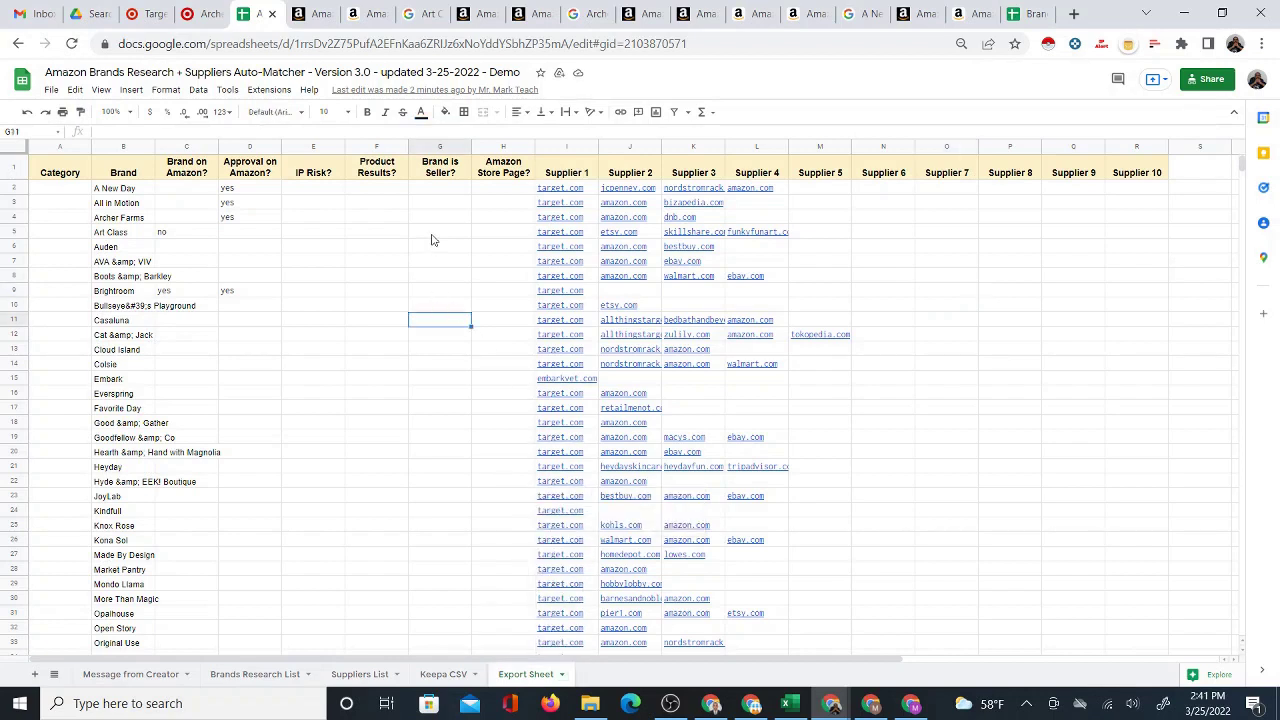
- Return to the Brands Research List and review the Category column, the amazon.com supplier domain and its match statuses
{"action": "left_click", "coordinate": [255, 675]}
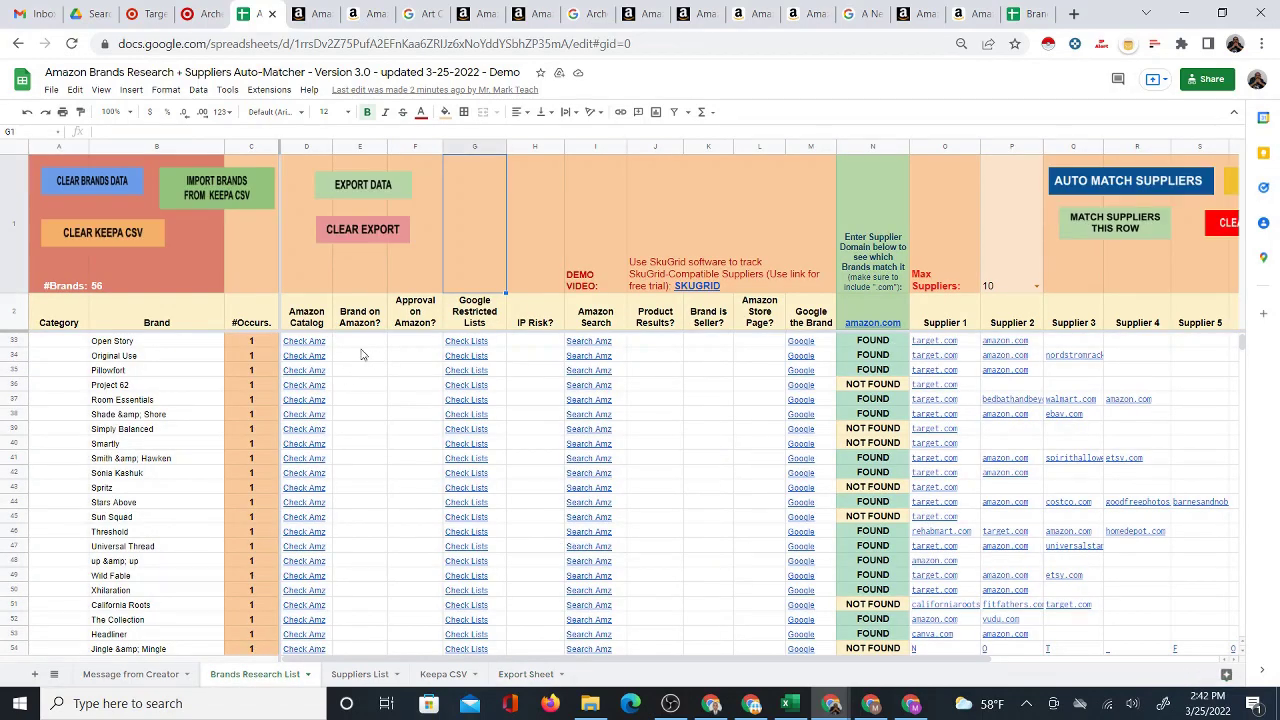
{"action": "scroll", "coordinate": [110, 490], "scroll_direction": "up", "scroll_amount": 6}
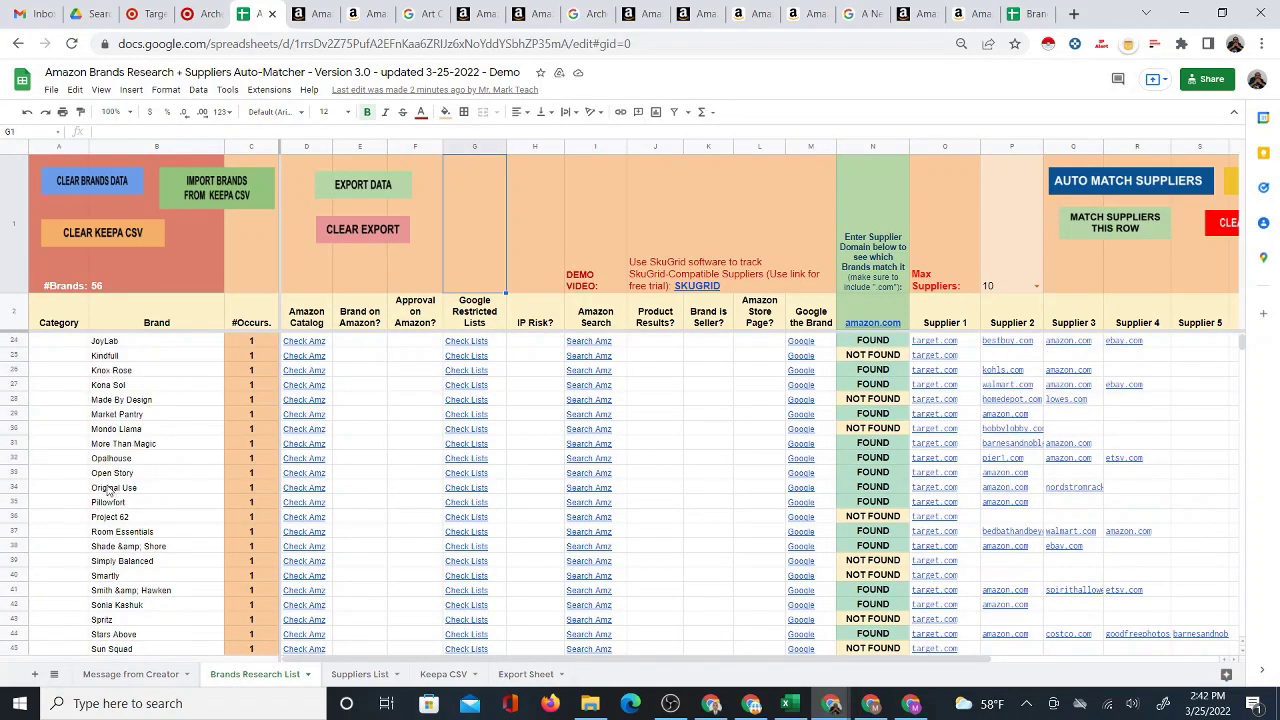
{"action": "scroll", "coordinate": [112, 492], "scroll_direction": "up", "scroll_amount": 4}
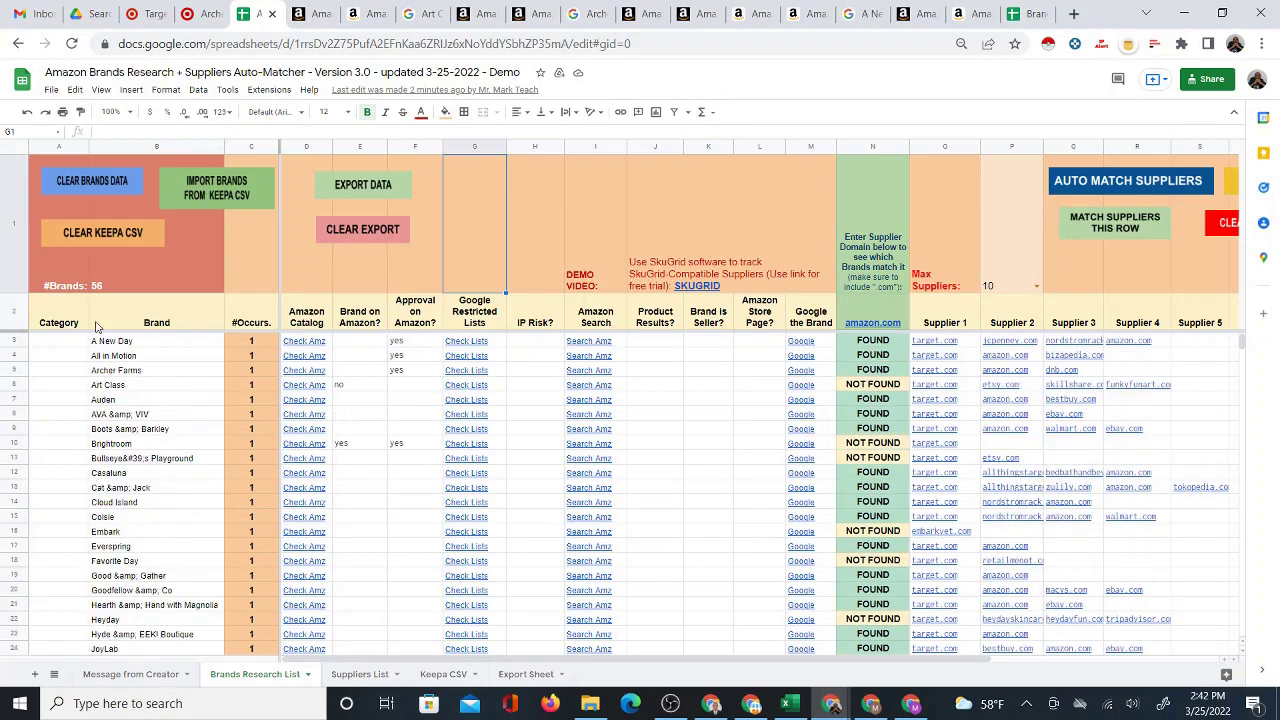
{"action": "left_click", "coordinate": [53, 349]}
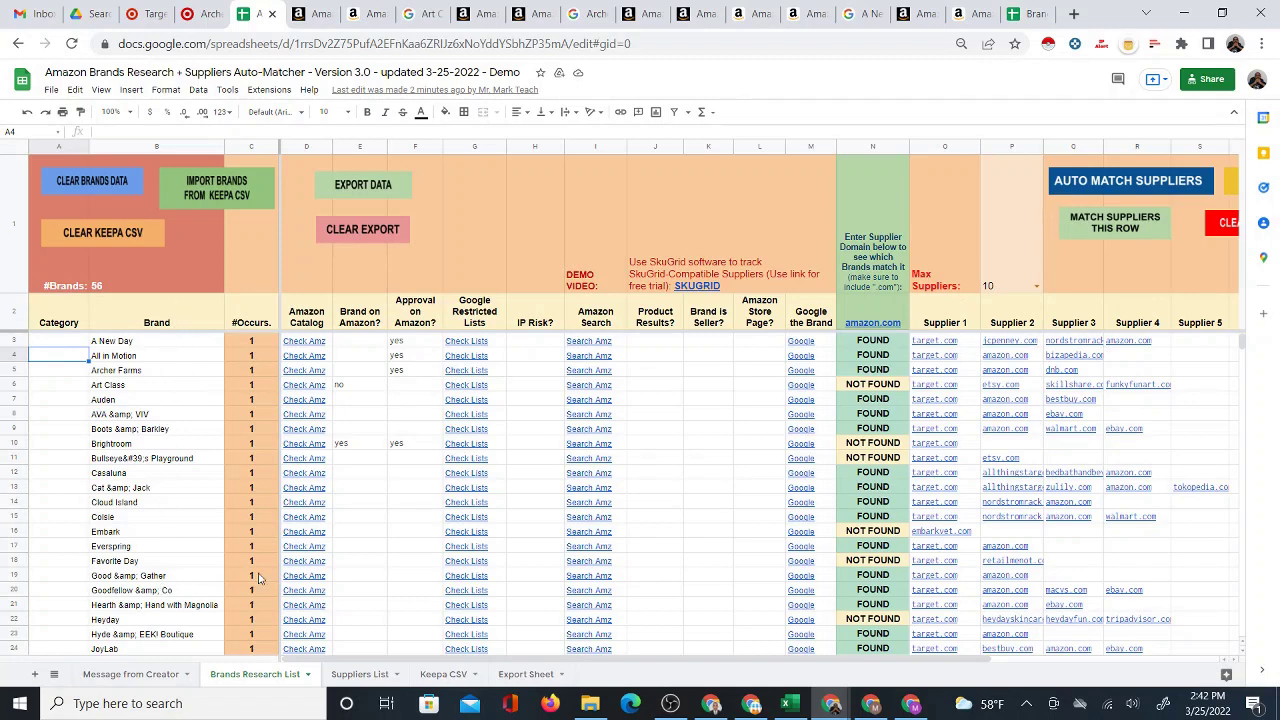
{"action": "mouse_move", "coordinate": [880, 320]}
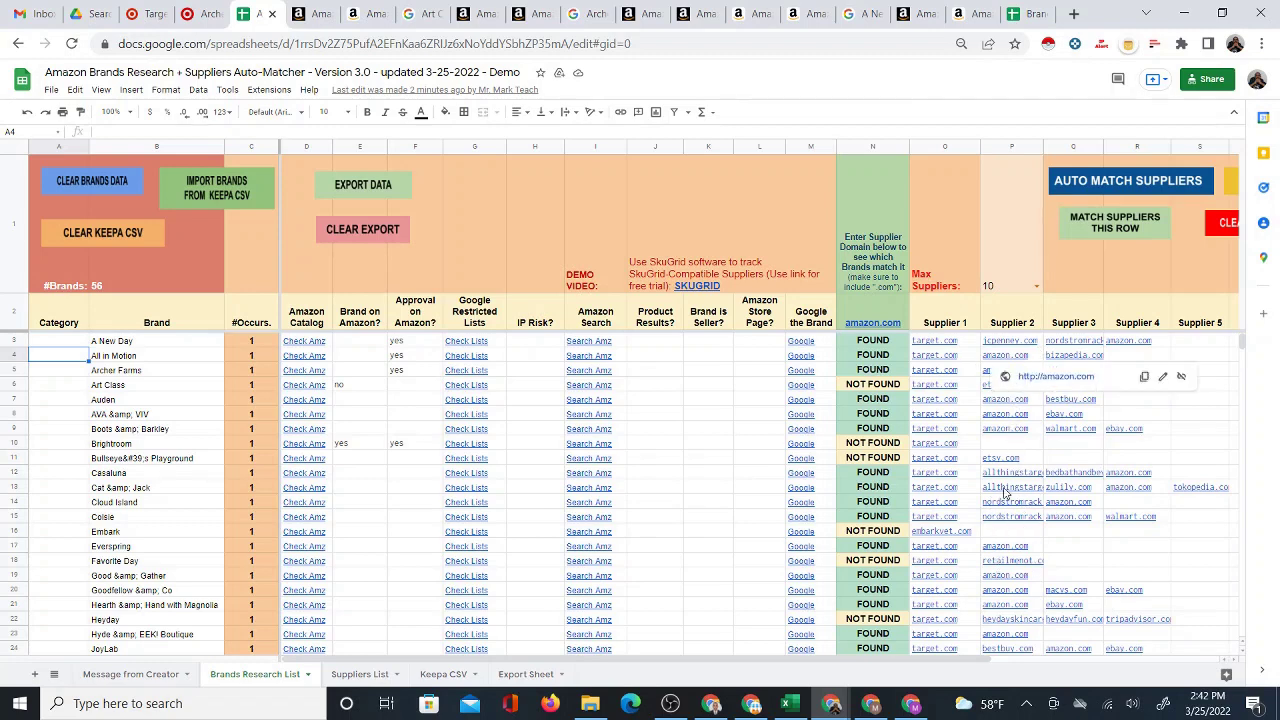
{"action": "left_click", "coordinate": [889, 317]}
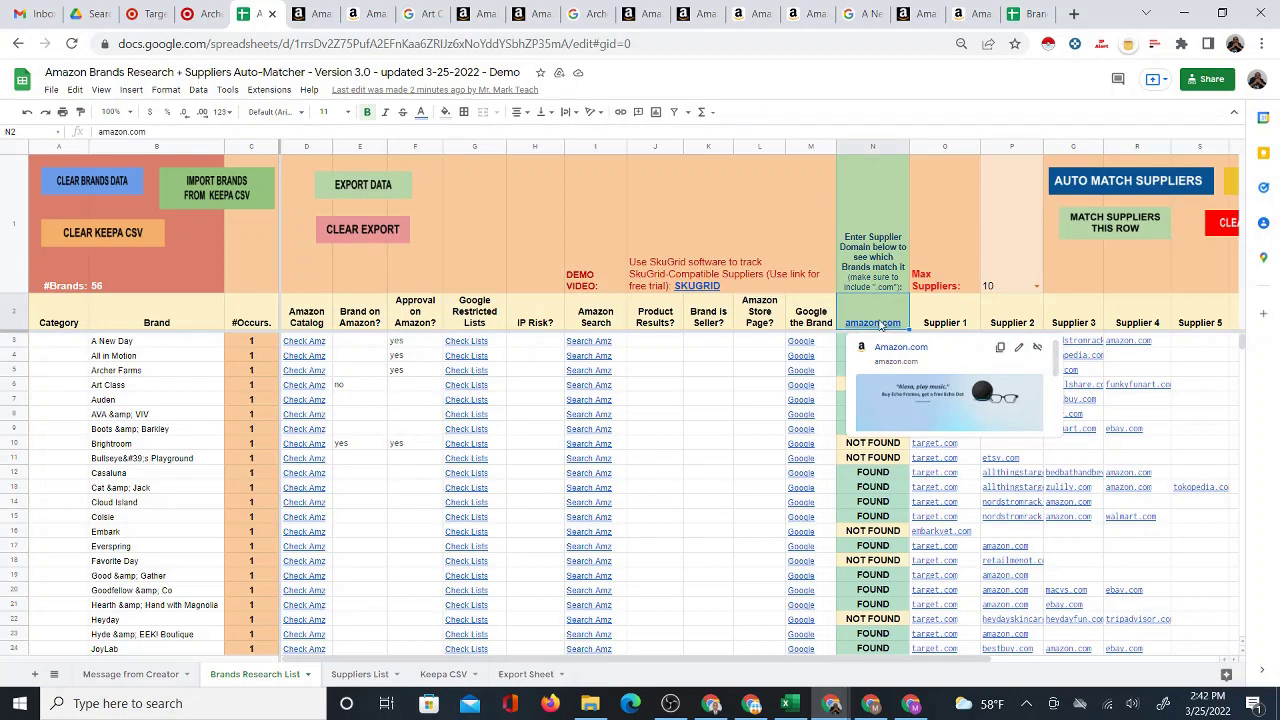
{"action": "left_click", "coordinate": [743, 360]}
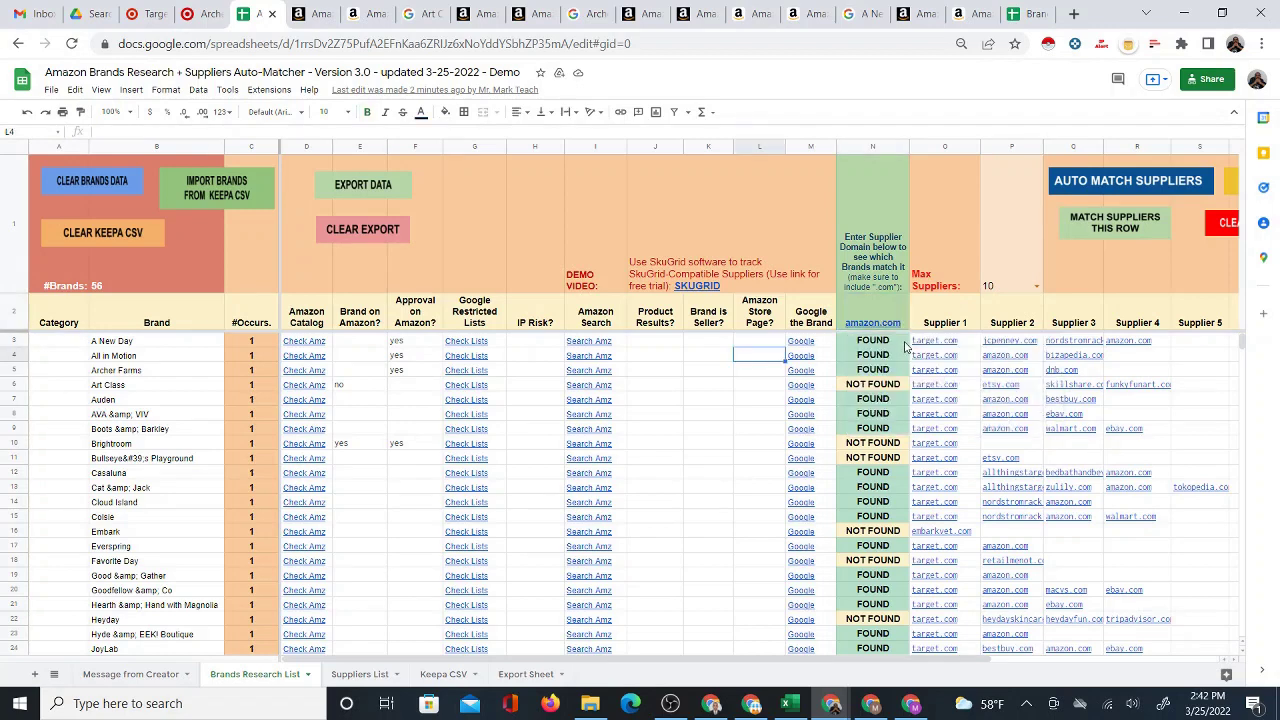
{"action": "scroll", "coordinate": [886, 500], "scroll_direction": "down", "scroll_amount": 1}
{"action": "scroll", "coordinate": [886, 500], "scroll_direction": "down", "scroll_amount": 2}
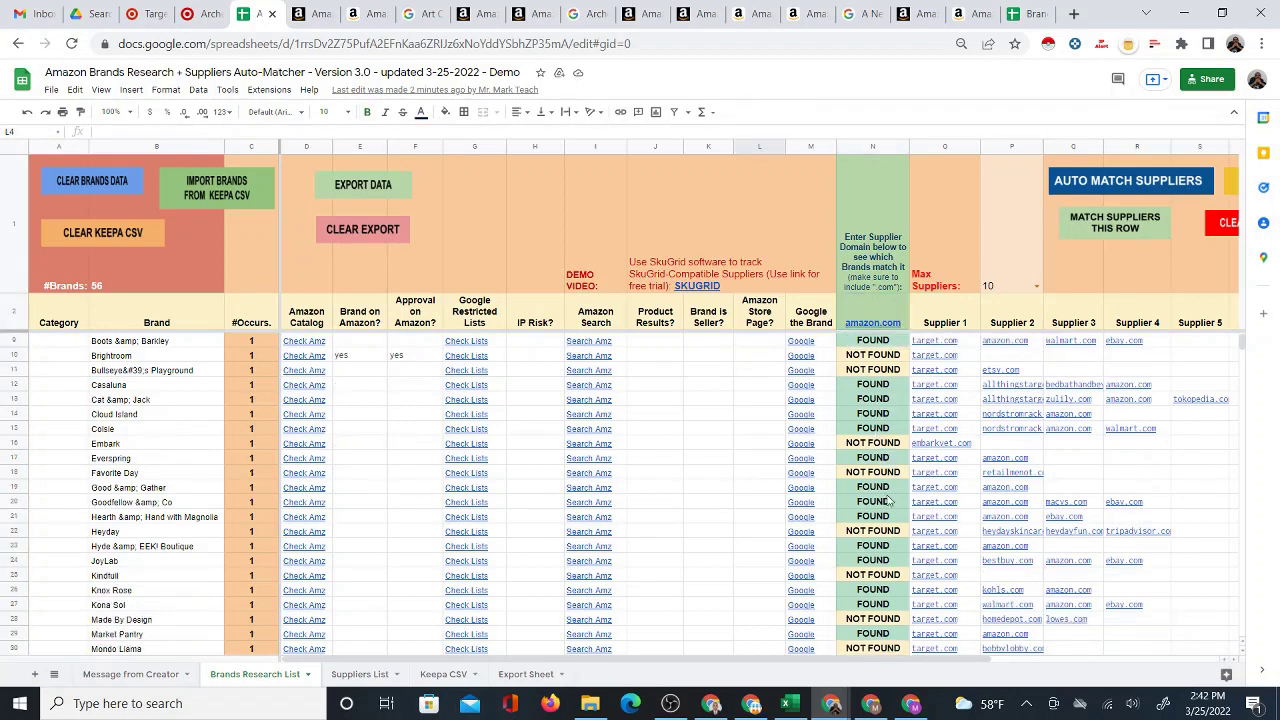
{"action": "scroll", "coordinate": [867, 525], "scroll_direction": "up", "scroll_amount": 3}
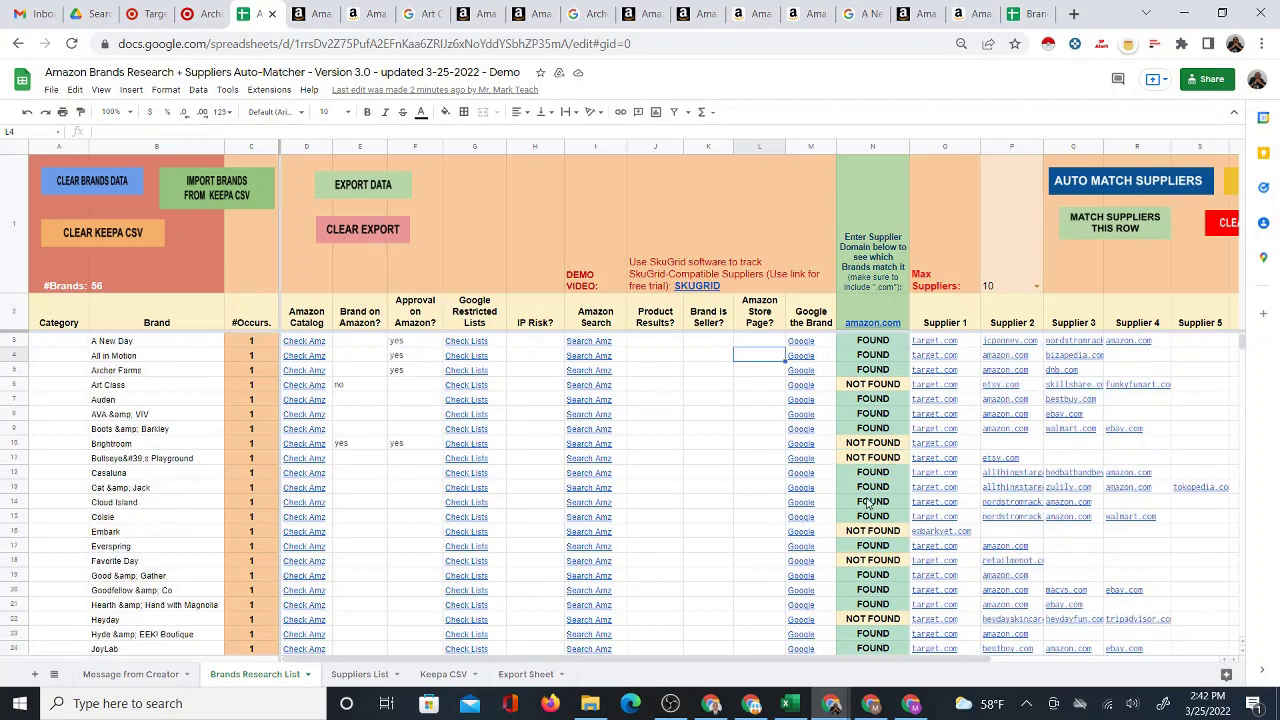
- Switch to Excel and look through the brand names in the Target Private Brands List
{"action": "left_click", "coordinate": [656, 345]}
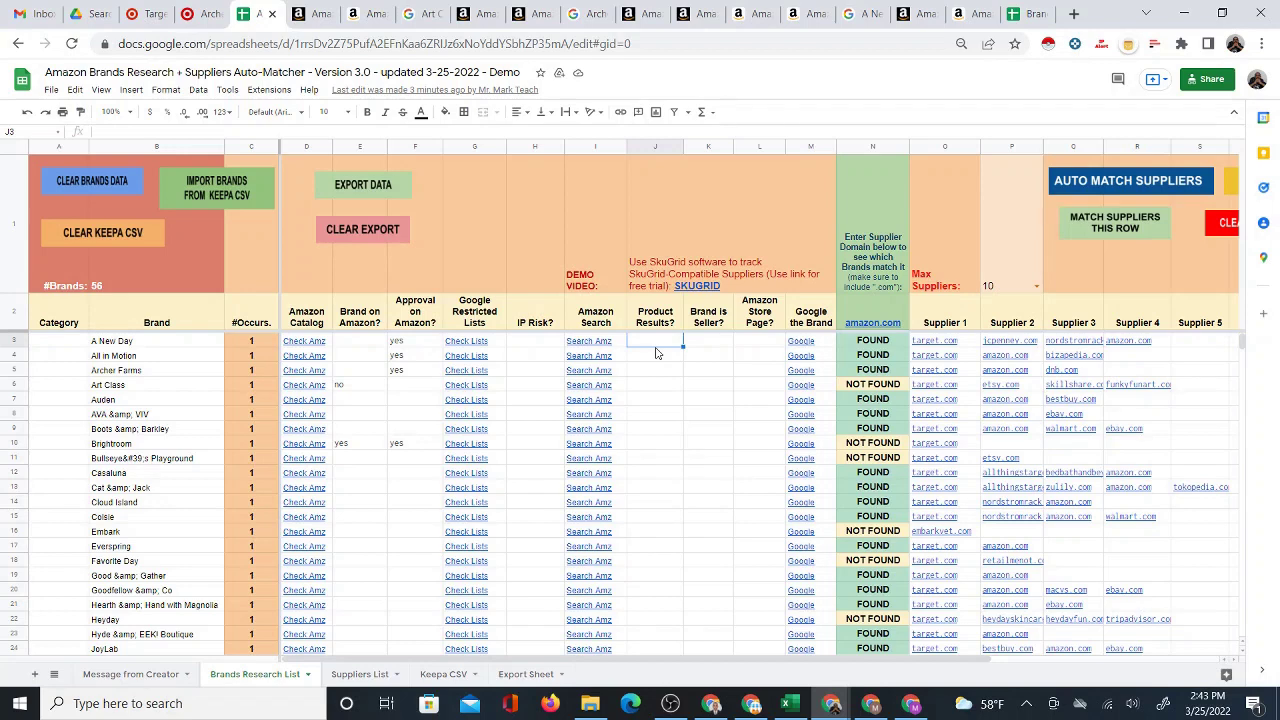
{"action": "left_click", "coordinate": [791, 703]}
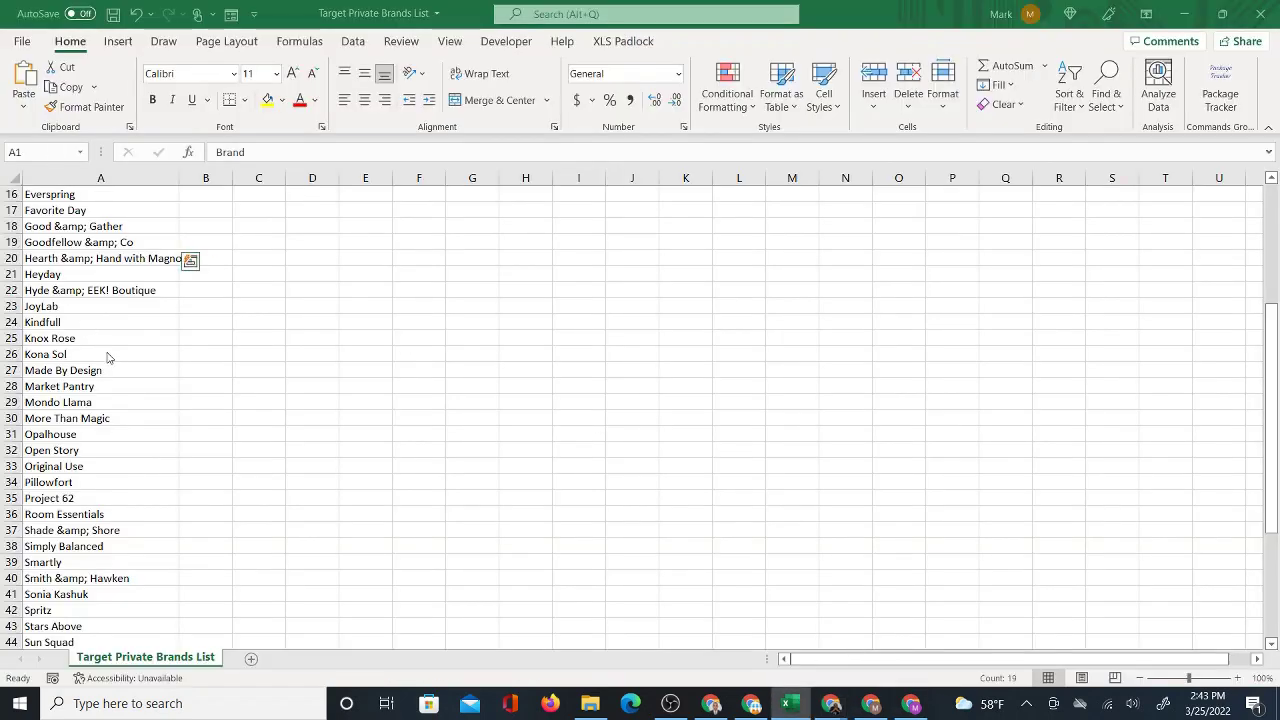
{"action": "scroll", "coordinate": [108, 354], "scroll_direction": "down", "scroll_amount": 3}
{"action": "scroll", "coordinate": [108, 354], "scroll_direction": "up", "scroll_amount": 8}
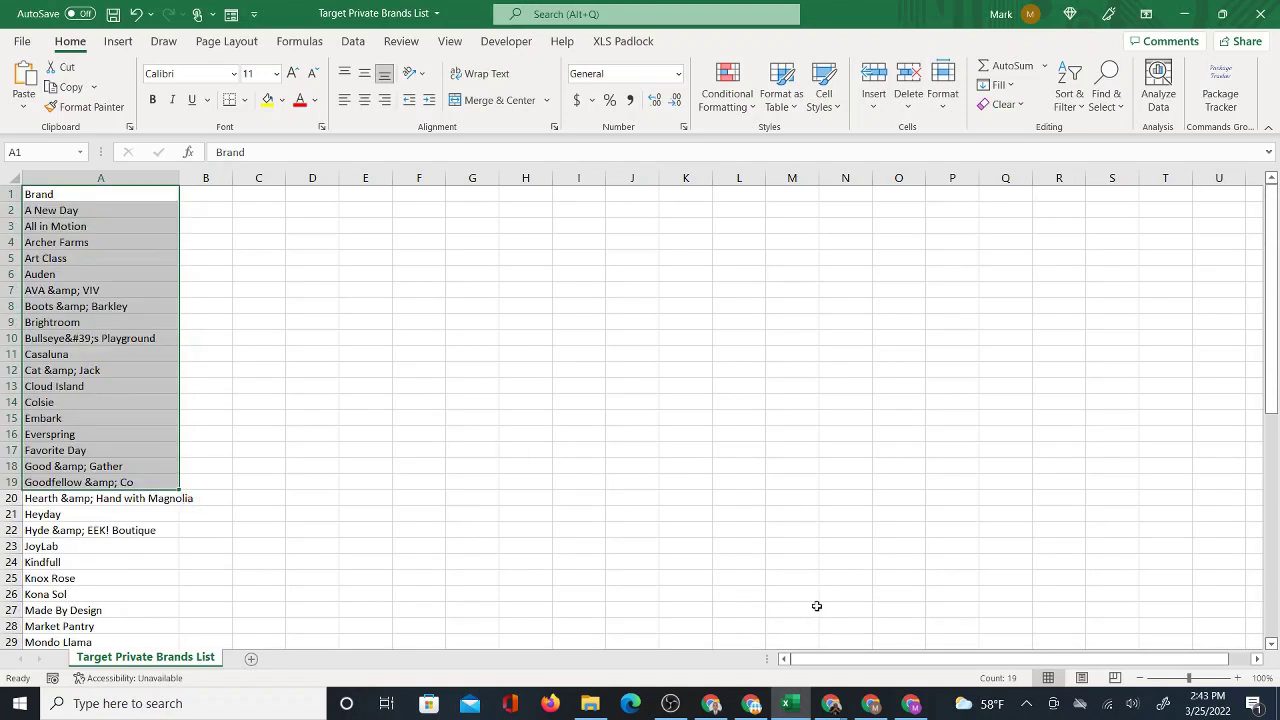
- Switch back to the Brands Research List in Chrome and look over the Product Results and supplier columns
{"action": "left_click", "coordinate": [830, 703]}
{"action": "left_click", "coordinate": [778, 618]}
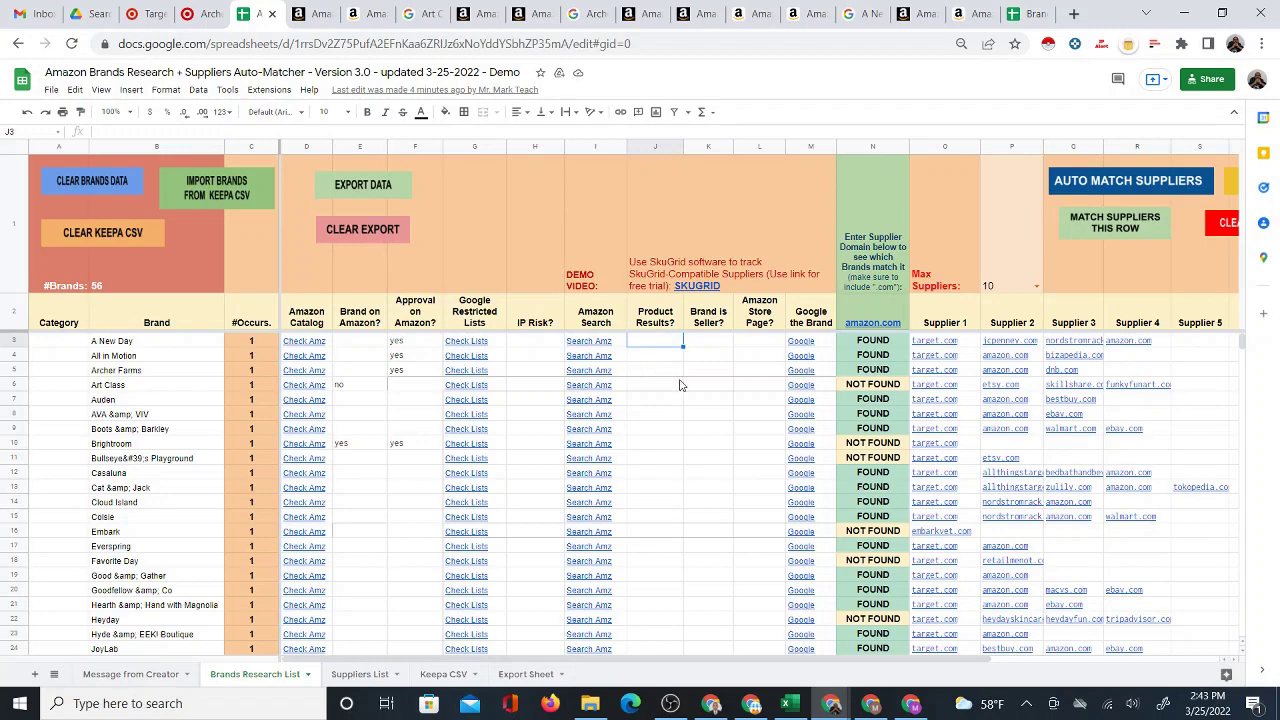
{"action": "left_click_drag", "start_coordinate": [660, 348], "coordinate": [682, 471]}
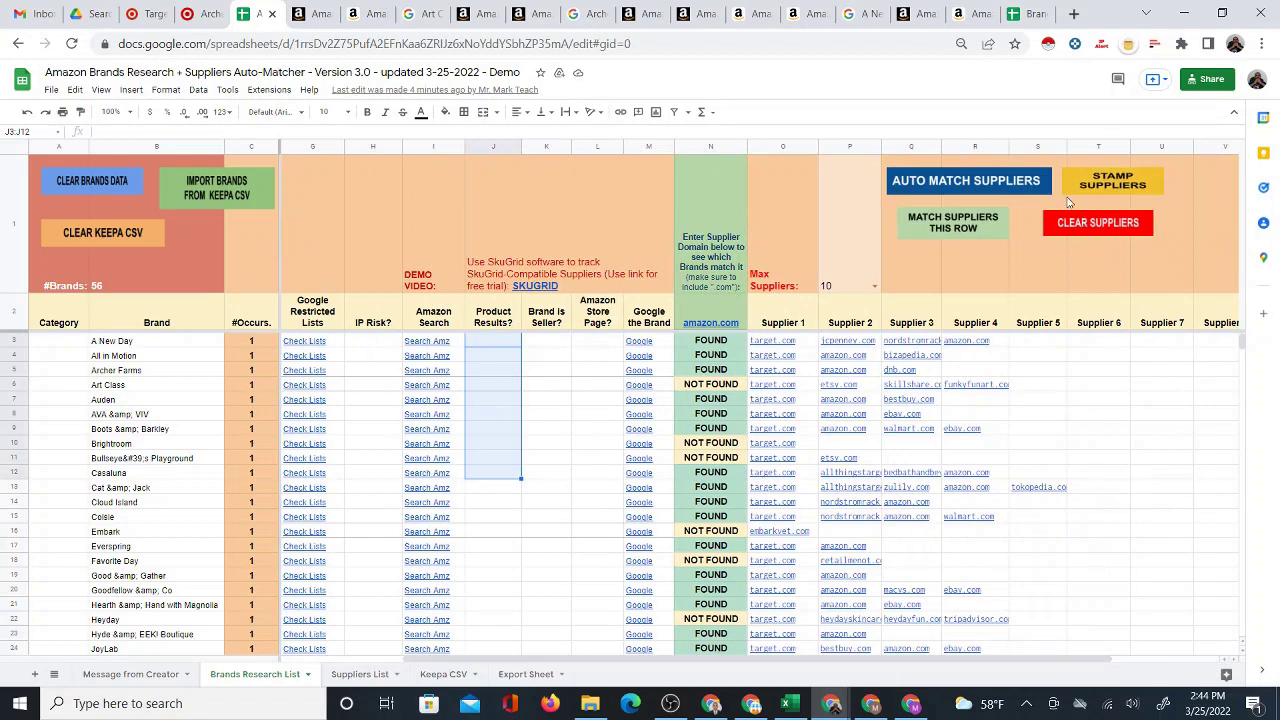
{"action": "left_click", "coordinate": [1040, 388]}
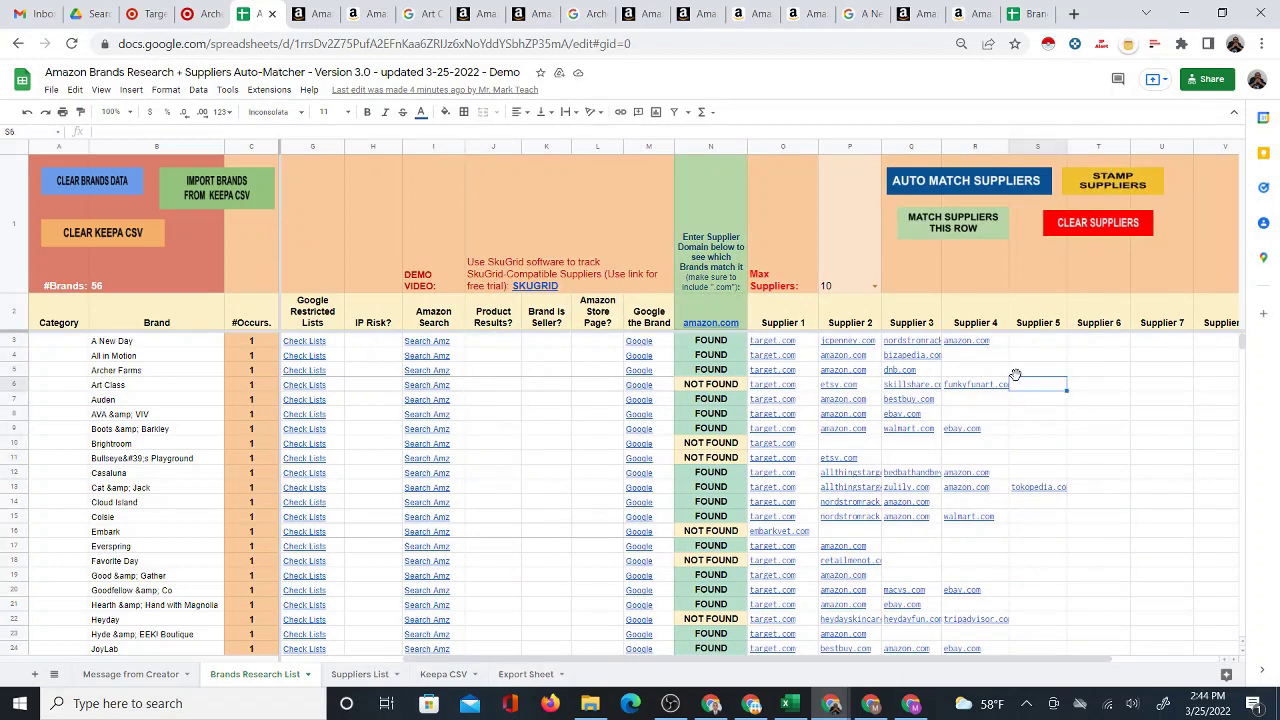